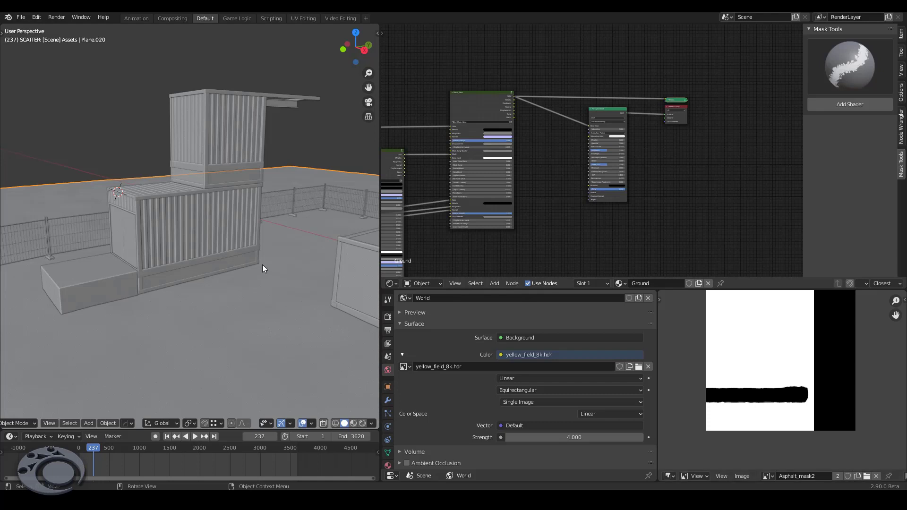
# Select the container beside the block and widen the 3D viewport to show the whole yard.
pyautogui.click(157, 236)
pyautogui.moveTo(149, 269)
pyautogui.mouseDown(button='middle')
pyautogui.moveTo(254, 270)
pyautogui.moveTo(299, 282)
pyautogui.moveTo(182, 252)
pyautogui.mouseUp(button='middle')
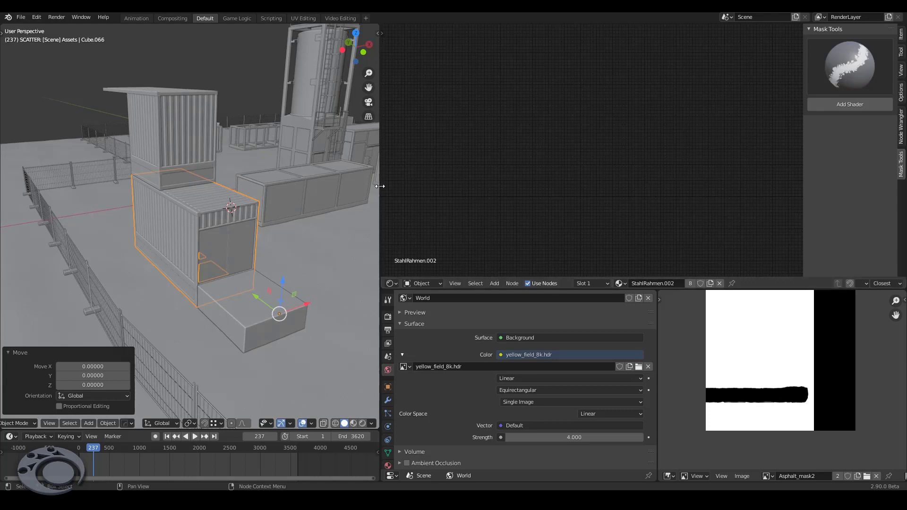
pyautogui.moveTo(380, 186); pyautogui.dragTo(663, 189)
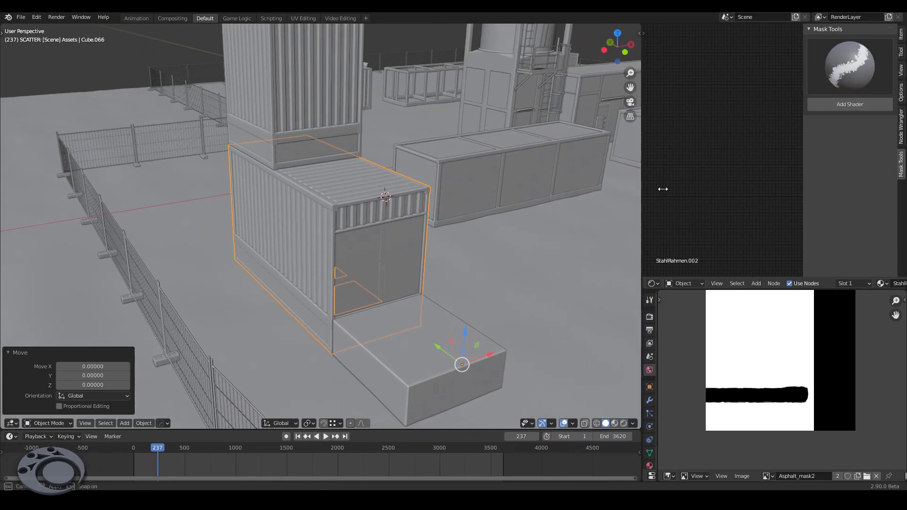
pyautogui.scroll(-1, 240, 260)
pyautogui.scroll(-3, 217, 197)
pyautogui.scroll(-3, 278, 212)
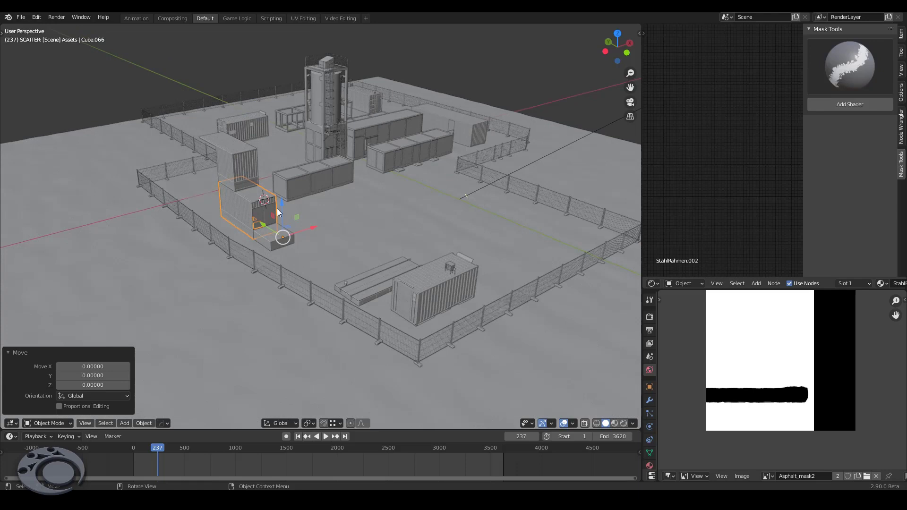
# Switch the viewport to Rendered shading and zoom in and out to inspect the yard.
pyautogui.click(623, 424)
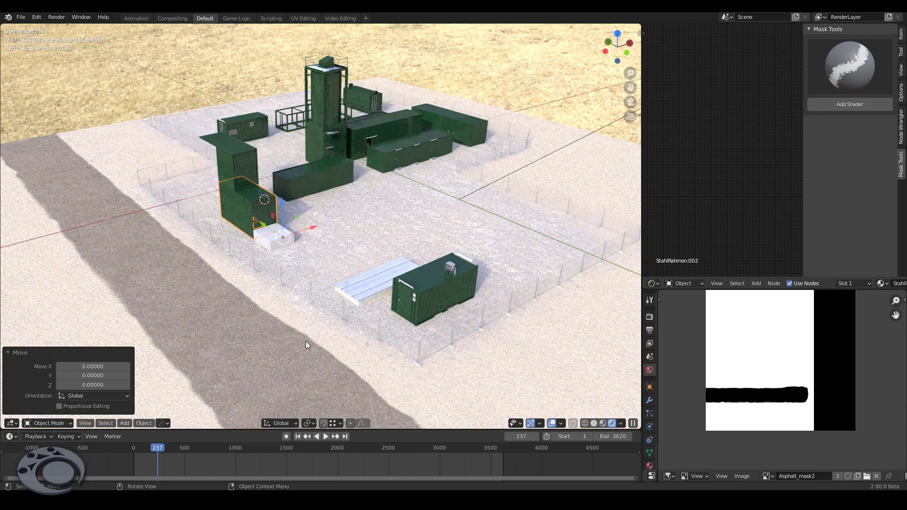
pyautogui.scroll(3, 309, 347)
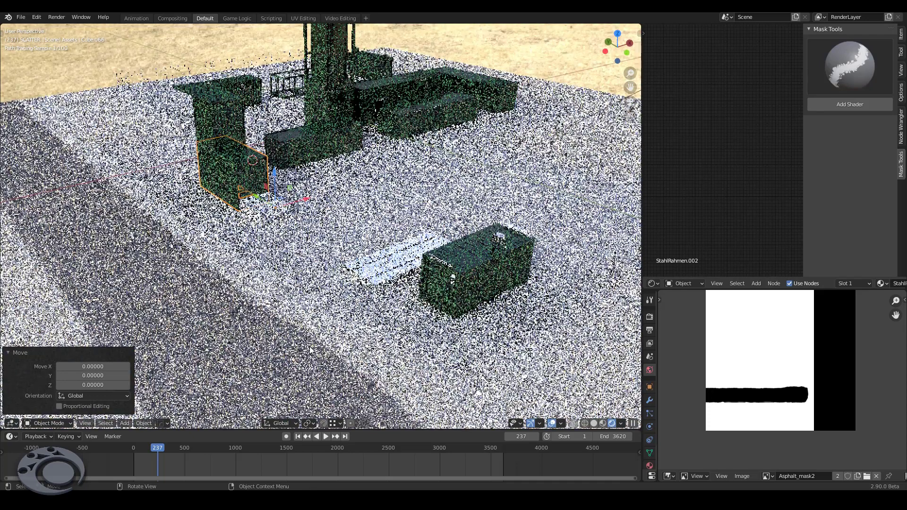
pyautogui.scroll(2, 309, 346)
pyautogui.scroll(2, 309, 347)
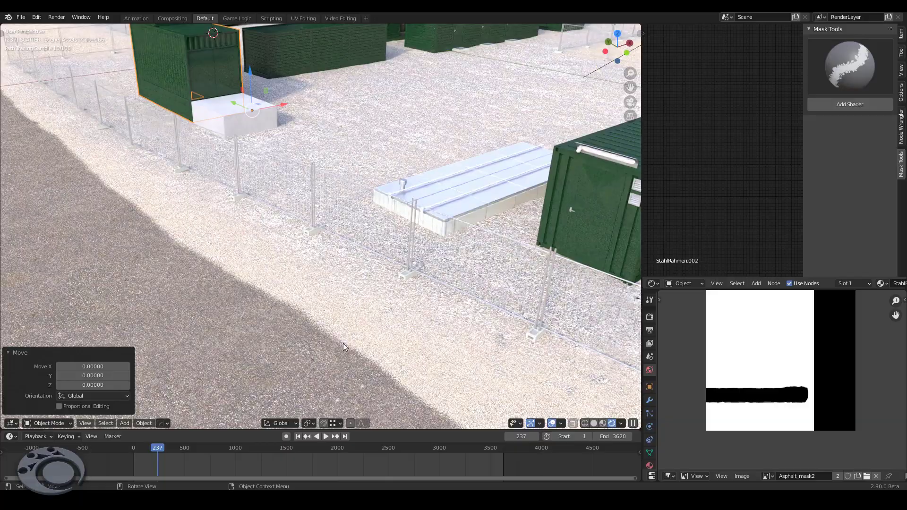
pyautogui.scroll(-3, 293, 244)
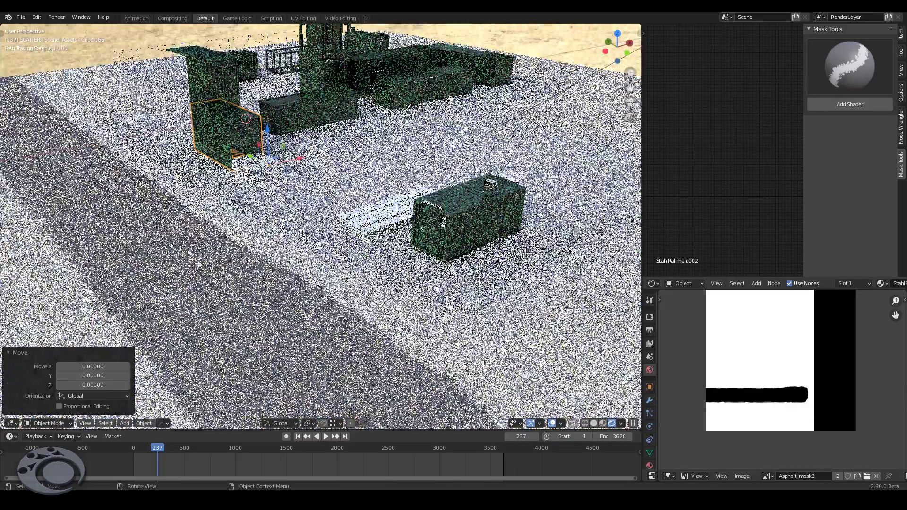
pyautogui.scroll(-2, 293, 244)
pyautogui.scroll(-2, 294, 245)
# Orbit from low and high angles around the container, ending in Material Preview shading.
pyautogui.moveTo(294, 244); pyautogui.dragTo(142, 235, button='middle')
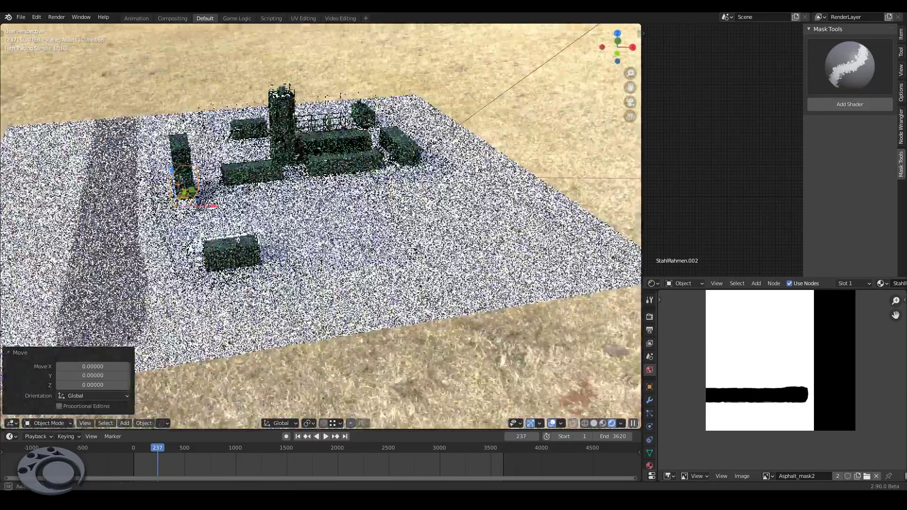
pyautogui.scroll(3, 142, 231)
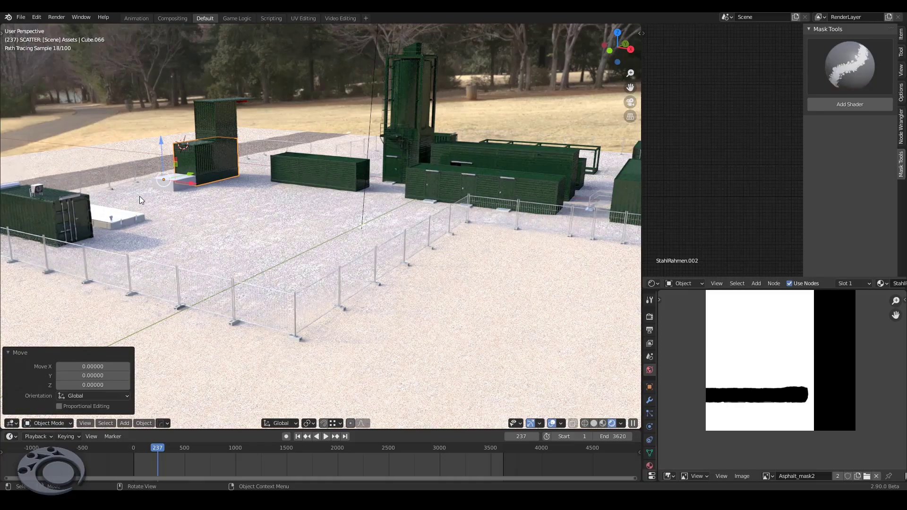
pyautogui.scroll(-2, 142, 211)
pyautogui.moveTo(143, 210); pyautogui.dragTo(180, 237, button='middle')
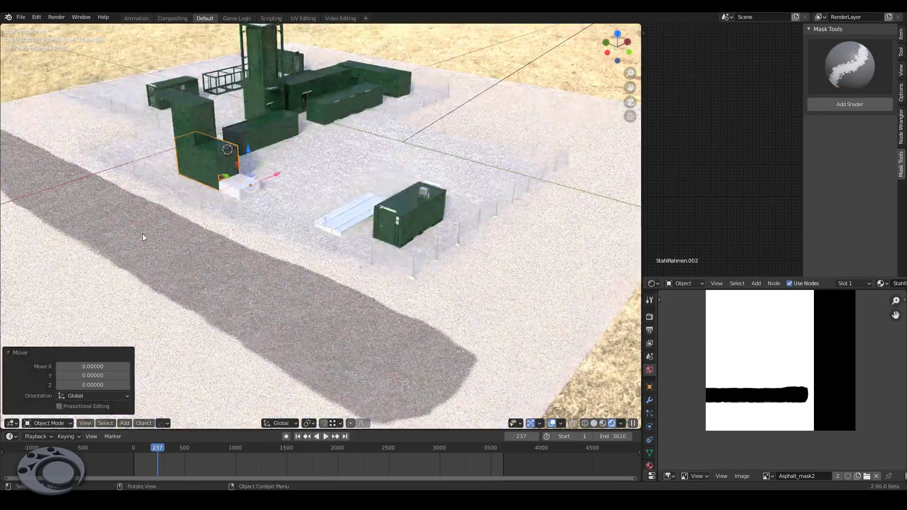
pyautogui.scroll(3, 181, 165)
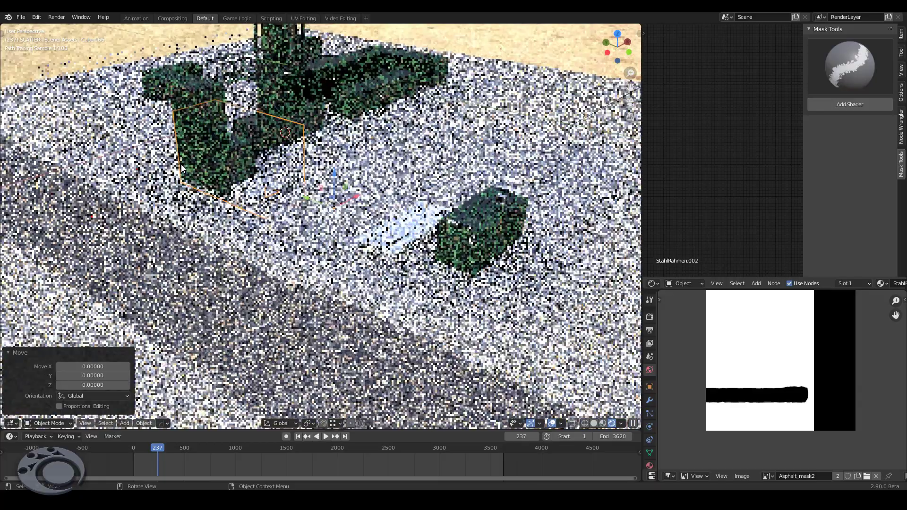
pyautogui.scroll(3, 180, 164)
pyautogui.moveTo(181, 165); pyautogui.dragTo(295, 259, button='middle')
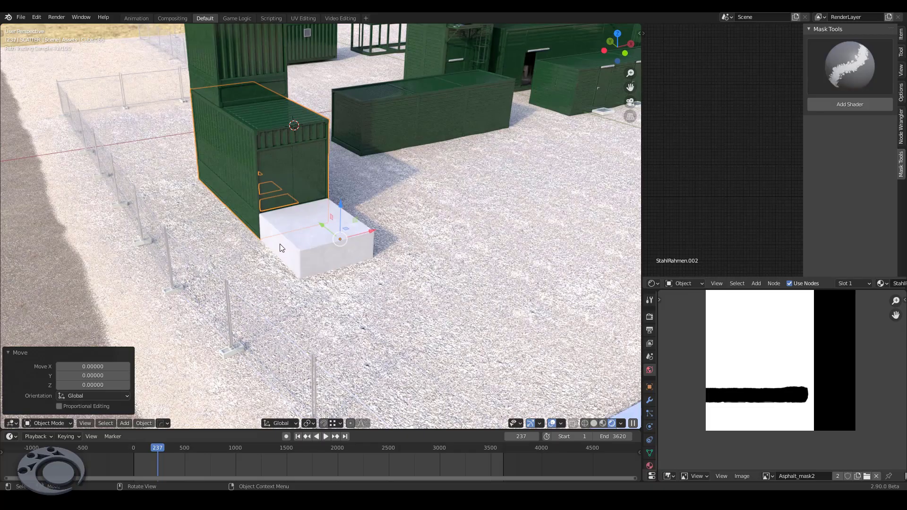
pyautogui.moveTo(273, 247); pyautogui.dragTo(310, 248, button='middle')
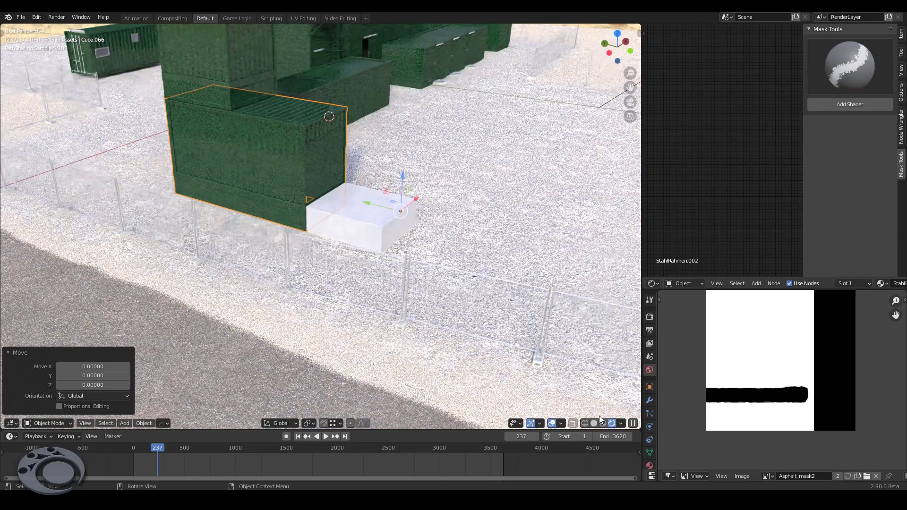
pyautogui.click(603, 424)
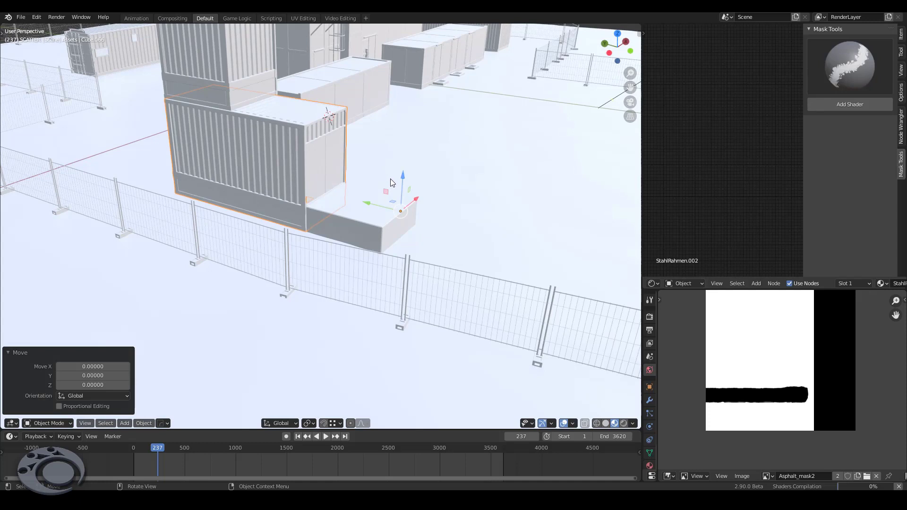
pyautogui.scroll(4, 390, 179)
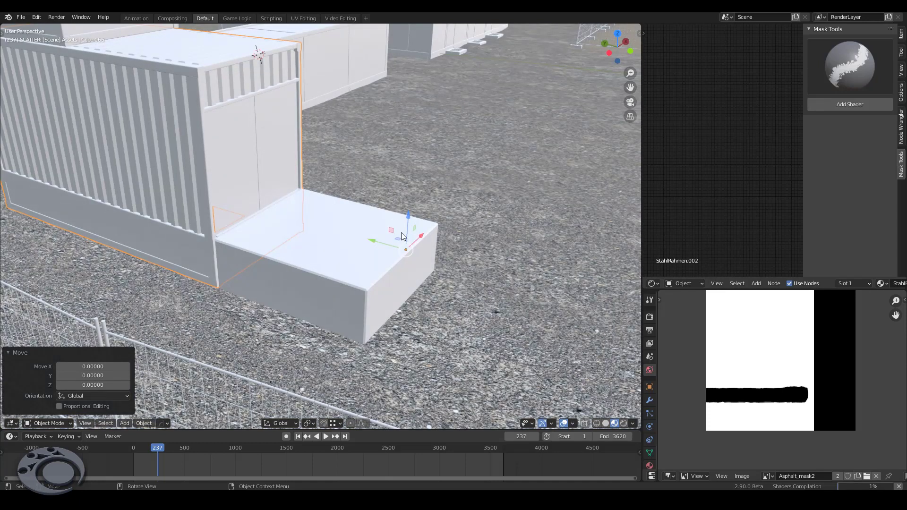
pyautogui.moveTo(410, 242)
pyautogui.mouseDown(button='middle')
pyautogui.moveTo(427, 235)
pyautogui.moveTo(381, 239)
pyautogui.moveTo(410, 239)
pyautogui.mouseUp(button='middle')
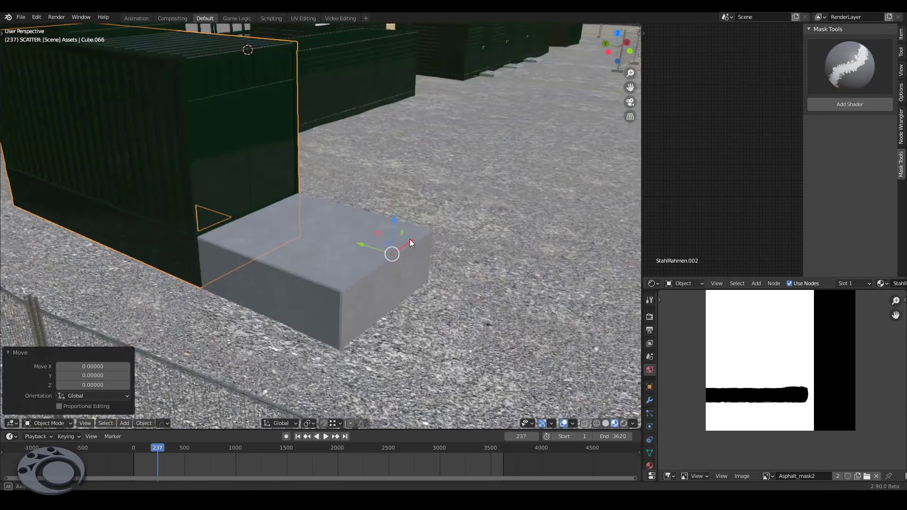
pyautogui.scroll(2, 409, 239)
pyautogui.scroll(5, 318, 193)
pyautogui.scroll(-5, 318, 191)
pyautogui.moveTo(314, 265)
pyautogui.mouseDown(button='middle')
pyautogui.moveTo(450, 270)
pyautogui.moveTo(452, 260)
pyautogui.moveTo(483, 273)
pyautogui.moveTo(364, 260)
pyautogui.mouseUp(button='middle')
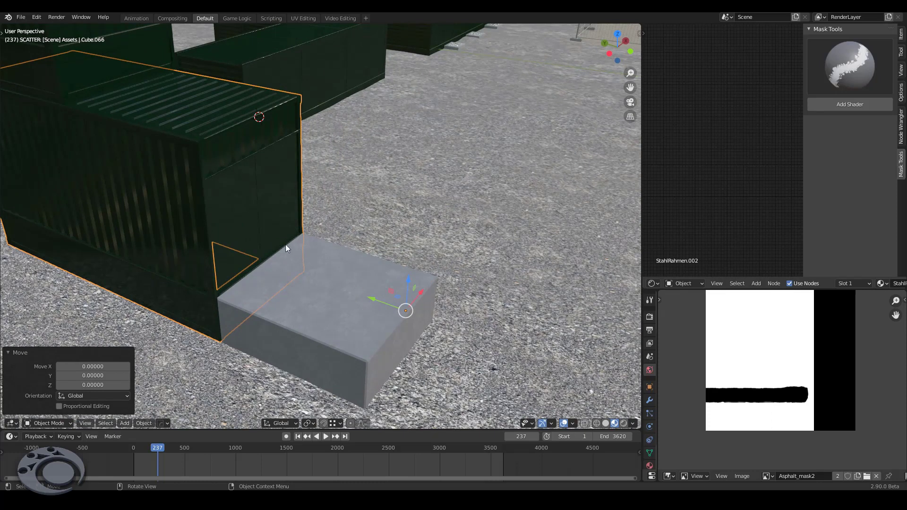
pyautogui.scroll(-3, 350, 247)
pyautogui.scroll(-2, 350, 247)
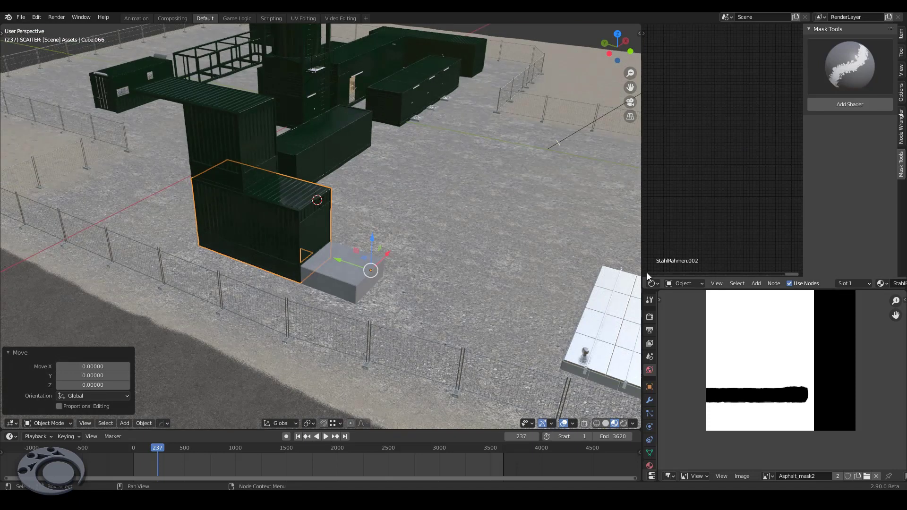
# Turn the node editor area into the Outliner and unhide Empty.002's scattered objects.
pyautogui.click(653, 283)
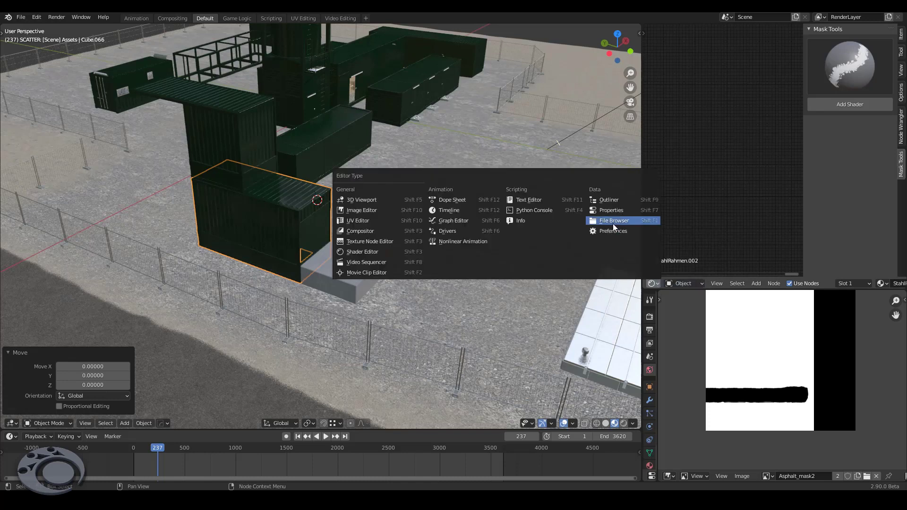
pyautogui.click(619, 200)
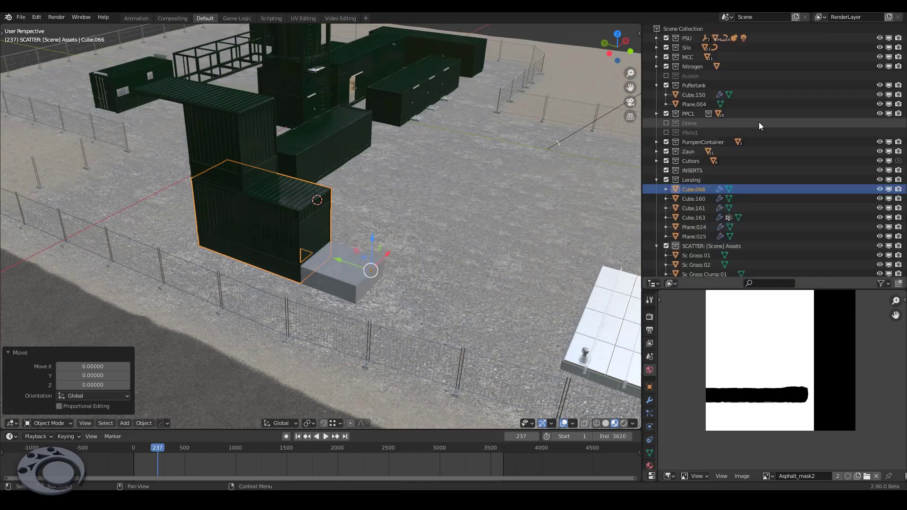
pyautogui.scroll(-5, 709, 143)
pyautogui.scroll(-5, 739, 216)
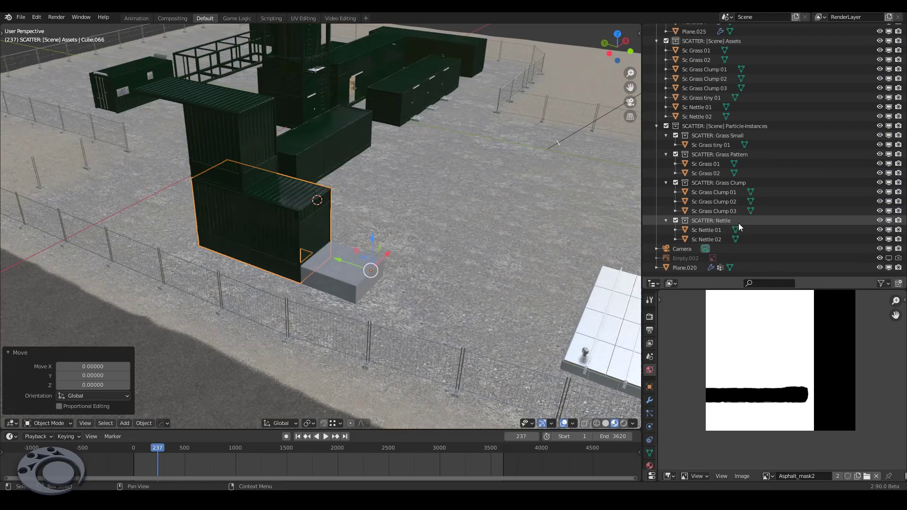
pyautogui.scroll(3, 739, 224)
pyautogui.scroll(3, 732, 211)
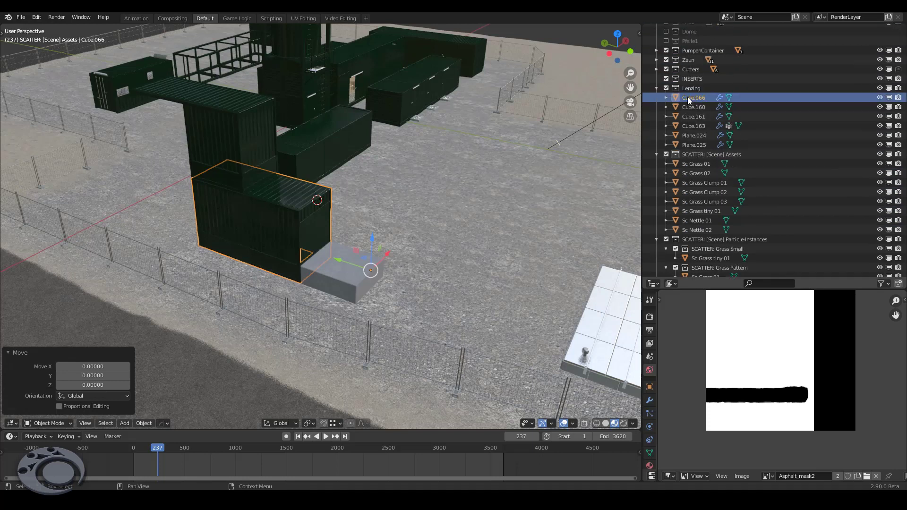
pyautogui.scroll(-5, 730, 174)
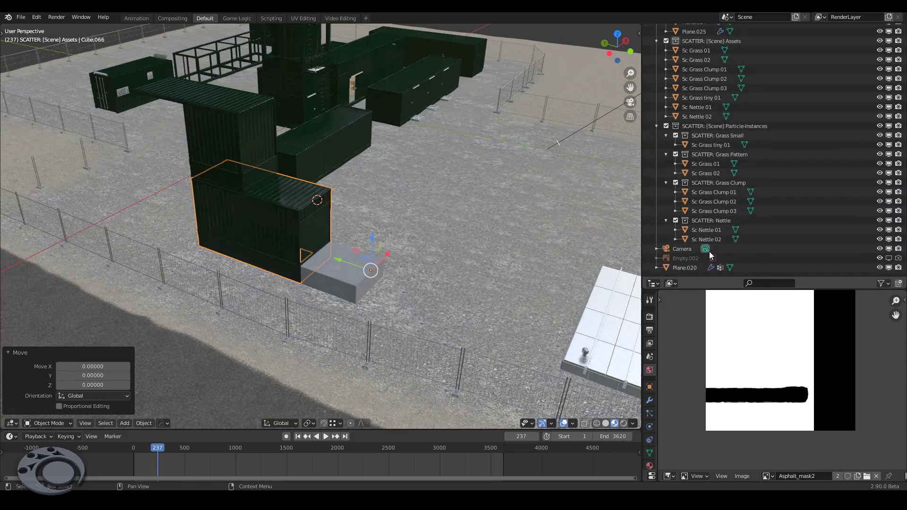
pyautogui.click(889, 258)
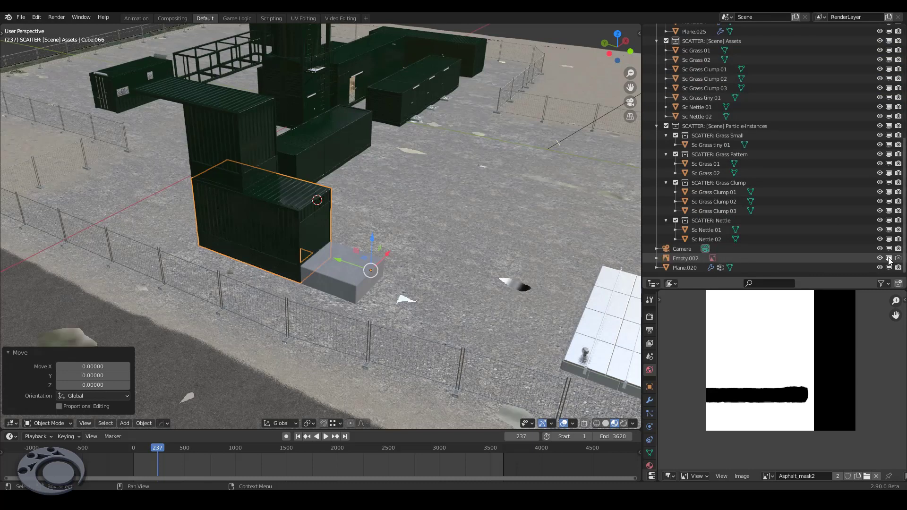
# Temporarily hide Plane.020 to view the satellite image from above, then show it again.
pyautogui.click(579, 222)
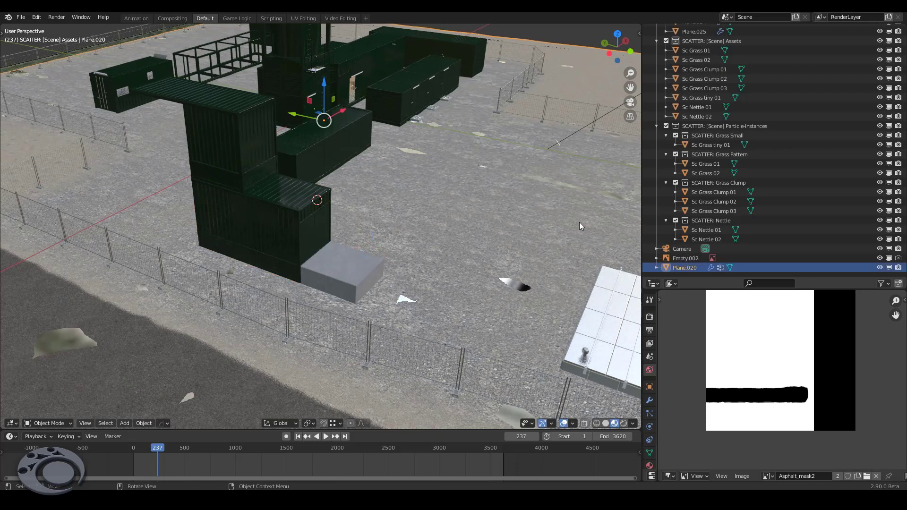
pyautogui.click(879, 268)
pyautogui.moveTo(446, 210)
pyautogui.mouseDown(button='middle')
pyautogui.moveTo(462, 281)
pyautogui.moveTo(460, 236)
pyautogui.mouseUp(button='middle')
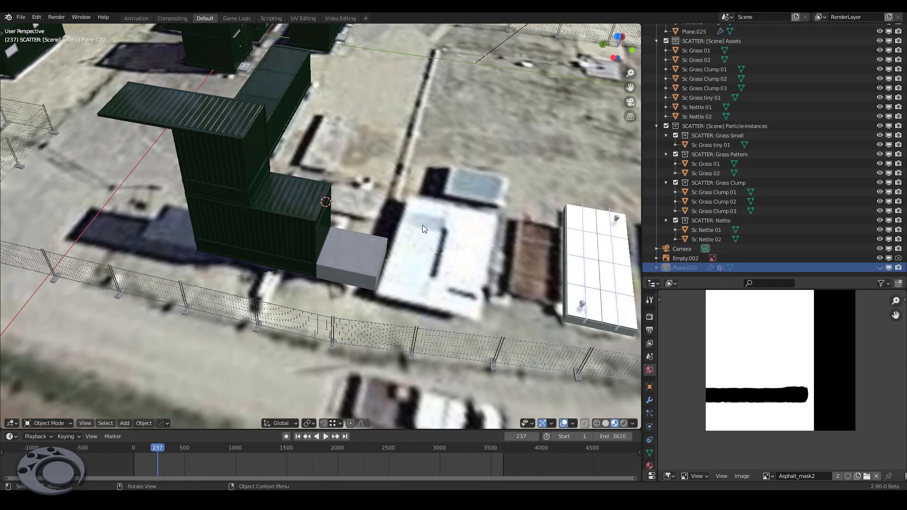
pyautogui.scroll(1, 397, 249)
pyautogui.scroll(2, 392, 245)
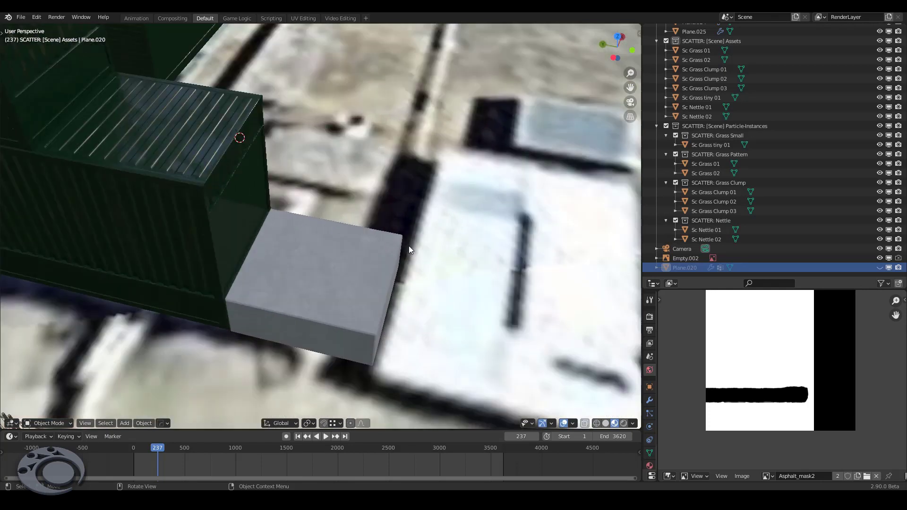
pyautogui.scroll(-4, 409, 246)
pyautogui.scroll(2, 400, 250)
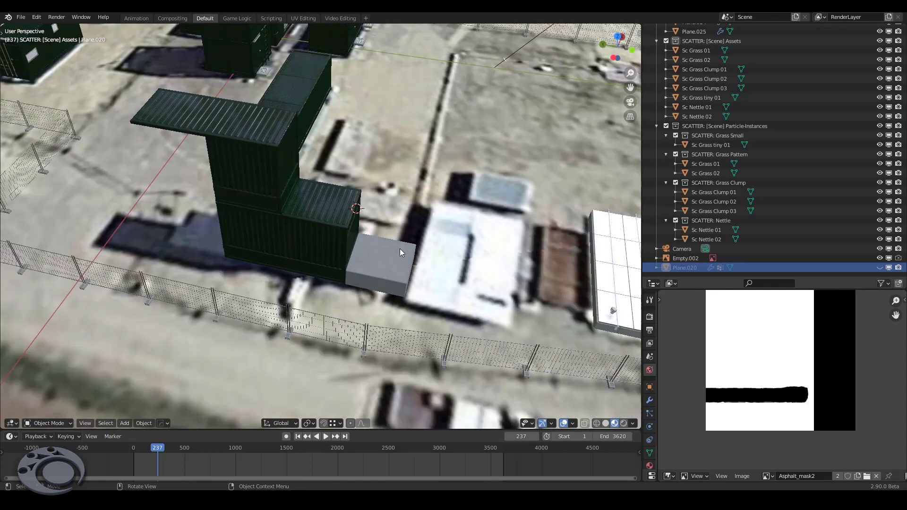
pyautogui.click(880, 267)
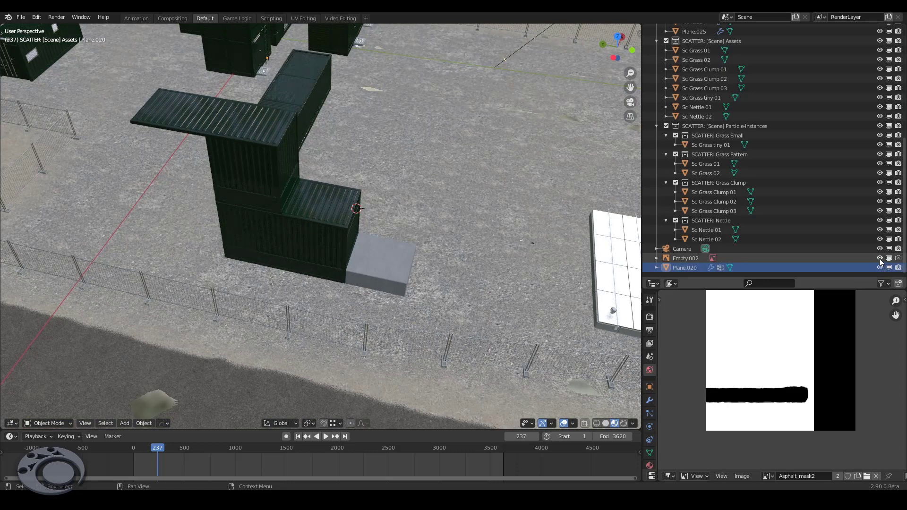
# Hide Empty.002 again and return the view to the grey box.
pyautogui.click(879, 258)
pyautogui.moveTo(446, 234)
pyautogui.mouseDown(button='middle')
pyautogui.moveTo(394, 223)
pyautogui.moveTo(304, 321)
pyautogui.moveTo(355, 315)
pyautogui.mouseUp(button='middle')
pyautogui.scroll(6, 304, 322)
pyautogui.scroll(-3, 342, 228)
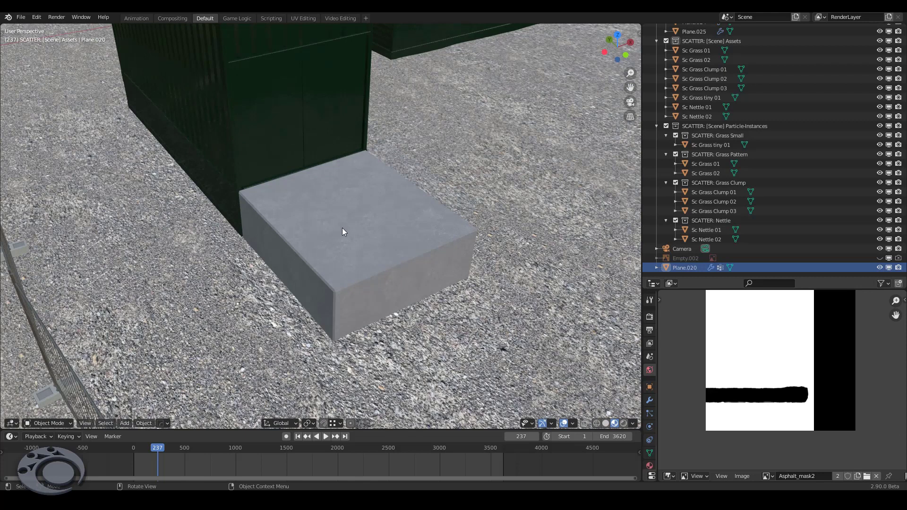
pyautogui.scroll(4, 357, 224)
pyautogui.moveTo(356, 225); pyautogui.dragTo(415, 200, button='middle')
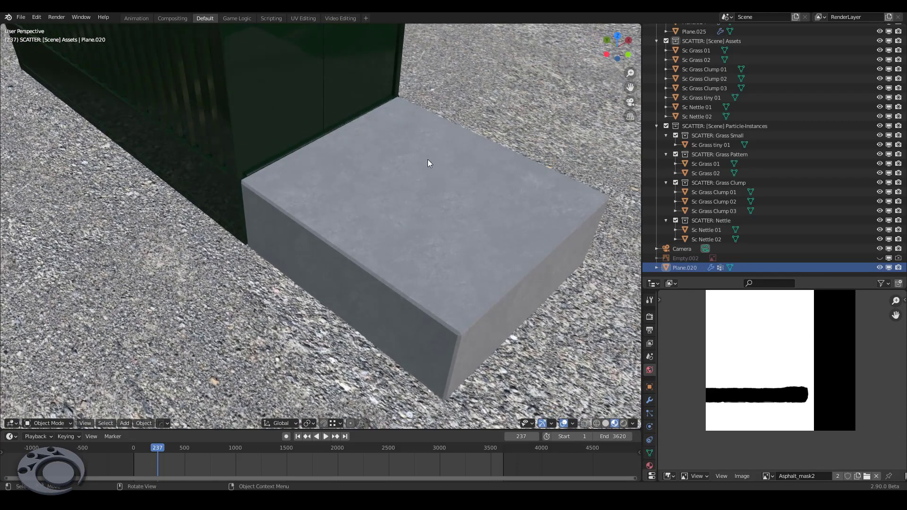
# Add a plane at the 3D cursor on the block, scaled down to 0.307.
pyautogui.keyDown('shift'); pyautogui.rightClick(404, 118); pyautogui.keyUp('shift')
pyautogui.keyDown('shift'); pyautogui.rightClick(442, 158); pyautogui.keyUp('shift')
pyautogui.hotkey('shift', 'a')
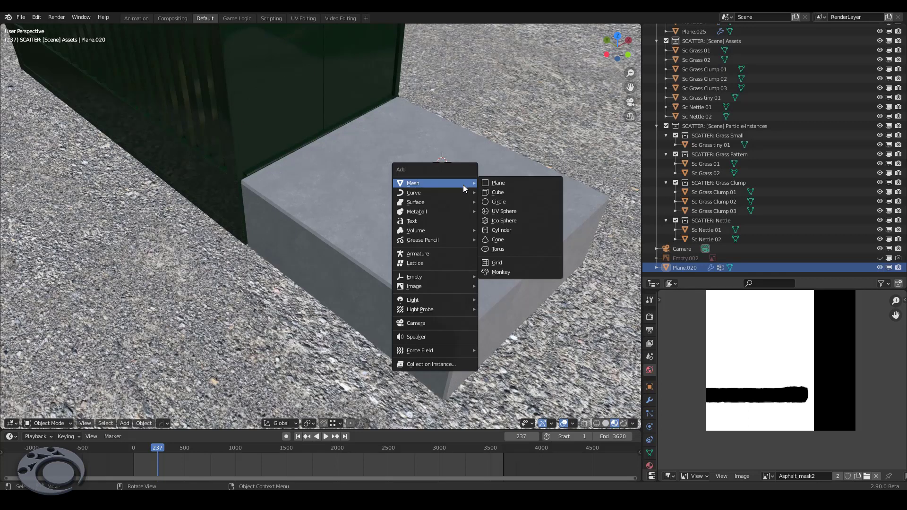
pyautogui.click(511, 185)
pyautogui.moveTo(515, 185); pyautogui.dragTo(496, 198, button='middle')
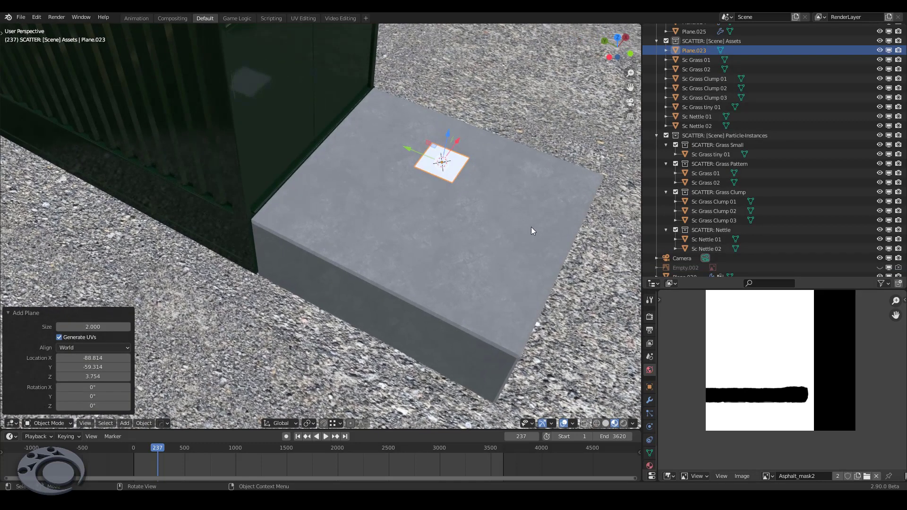
pyautogui.press('s')
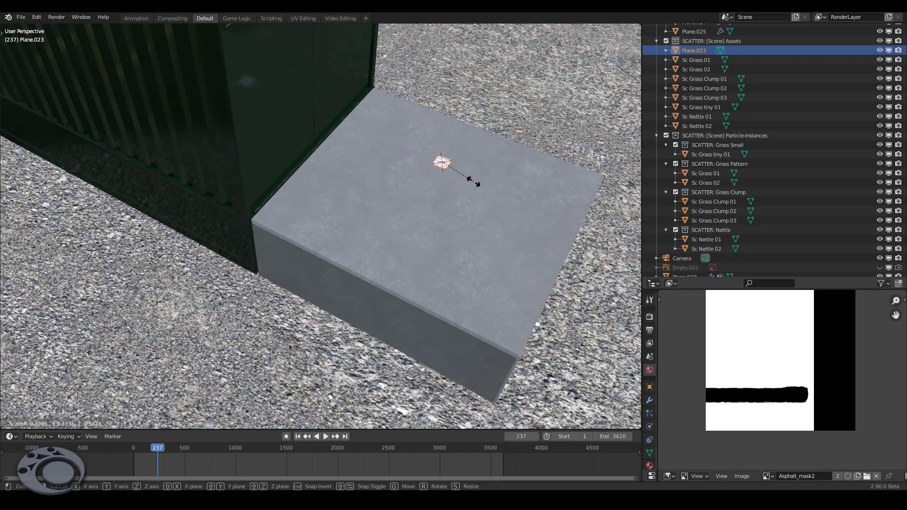
pyautogui.click(472, 181)
# Move the plane along X and Y to the block corner near the container.
pyautogui.moveTo(472, 182); pyautogui.dragTo(501, 173, button='middle')
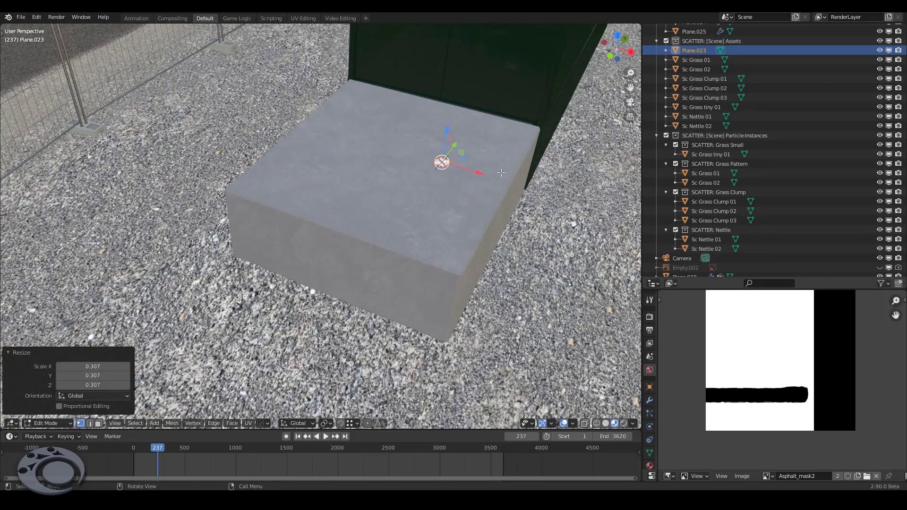
pyautogui.press('g')
pyautogui.press('x')
pyautogui.click(539, 202)
pyautogui.moveTo(540, 202)
pyautogui.mouseDown(button='middle')
pyautogui.moveTo(482, 206)
pyautogui.moveTo(496, 206)
pyautogui.mouseUp(button='middle')
pyautogui.press('g')
pyautogui.press('y')
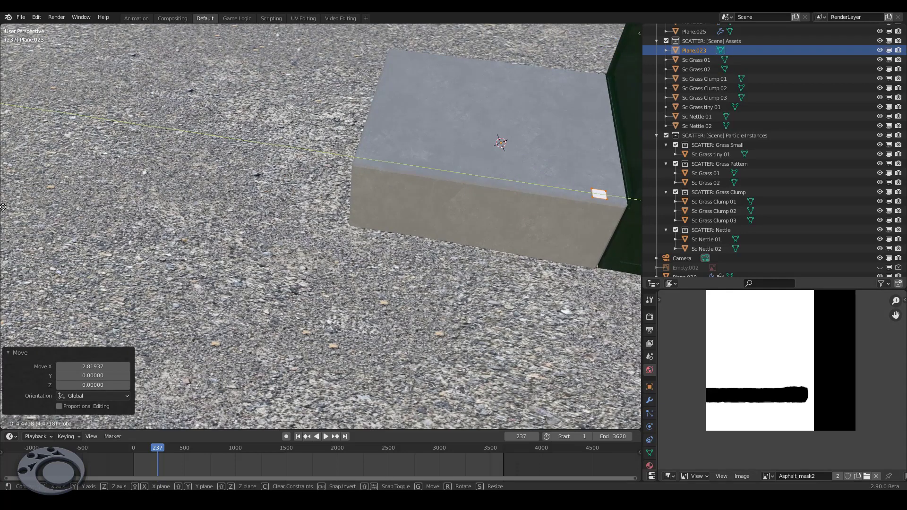
pyautogui.click(639, 207)
pyautogui.moveTo(425, 201); pyautogui.dragTo(346, 161, button='middle')
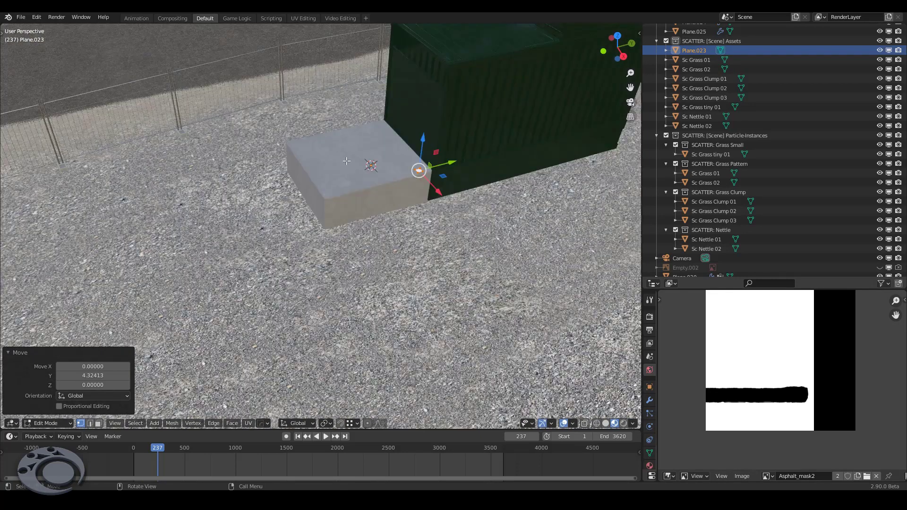
pyautogui.scroll(5, 346, 161)
pyautogui.moveTo(415, 166)
pyautogui.mouseDown(button='middle')
pyautogui.moveTo(405, 202)
pyautogui.moveTo(419, 192)
pyautogui.moveTo(434, 244)
pyautogui.mouseUp(button='middle')
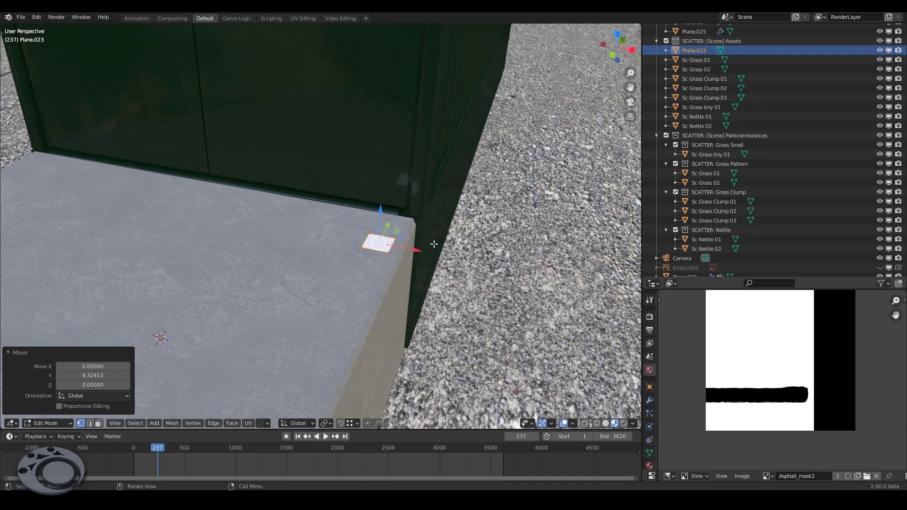
# Rotate the plane 90° about Y so it stands upright.
pyautogui.press('r')
pyautogui.press('x')
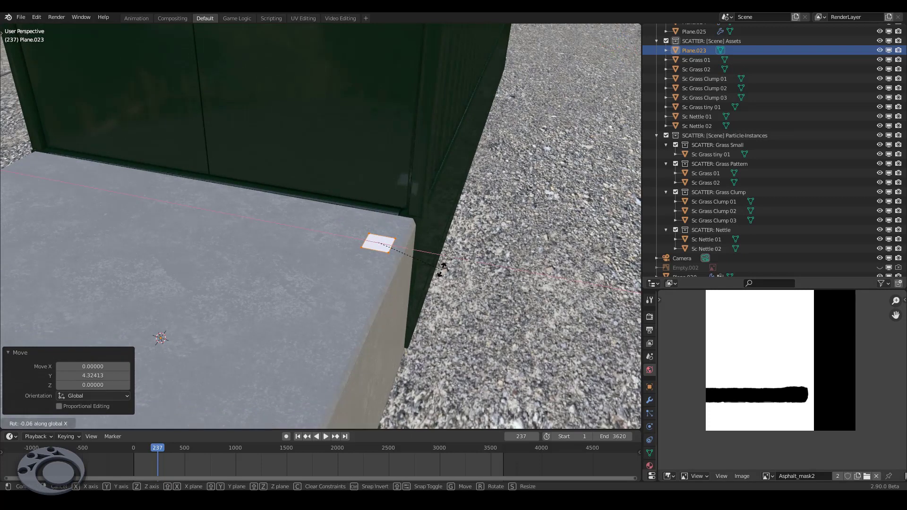
pyautogui.write('y')
pyautogui.write('90')
pyautogui.press('Return')
pyautogui.moveTo(415, 251); pyautogui.dragTo(416, 255, button='middle')
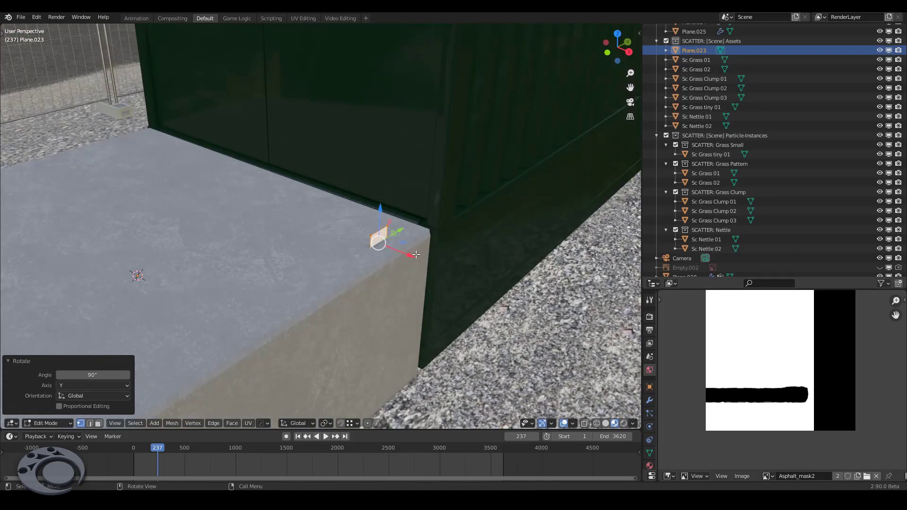
# Move the upright plane along X, then lower it along Z onto the block side.
pyautogui.press('g')
pyautogui.press('x')
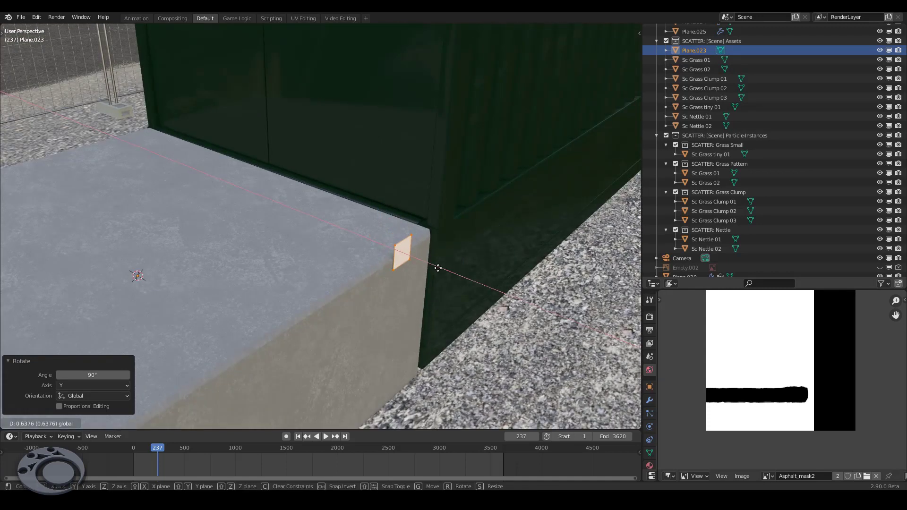
pyautogui.click(438, 267)
pyautogui.moveTo(438, 268); pyautogui.dragTo(405, 260, button='middle')
pyautogui.press('g')
pyautogui.press('z')
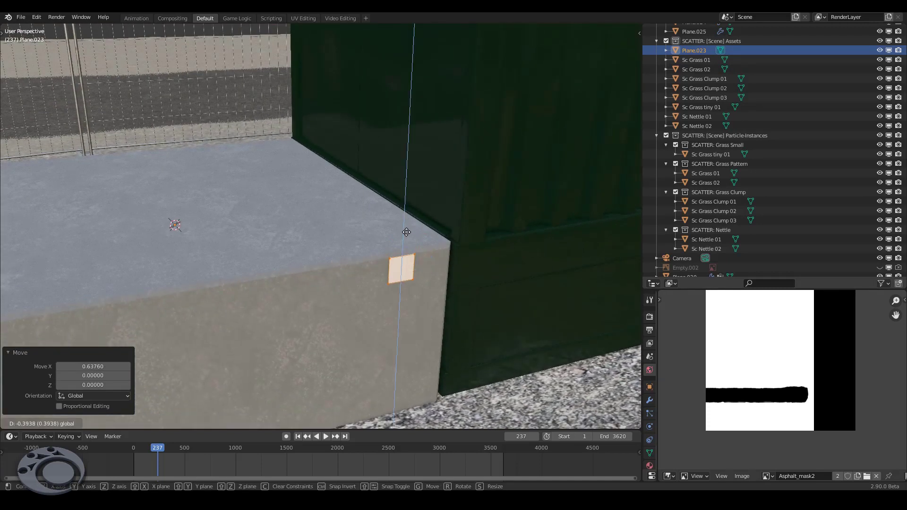
pyautogui.click(407, 236)
# Adjust the plane along Y and nudge it along X until flush with the block.
pyautogui.press('g')
pyautogui.press('y')
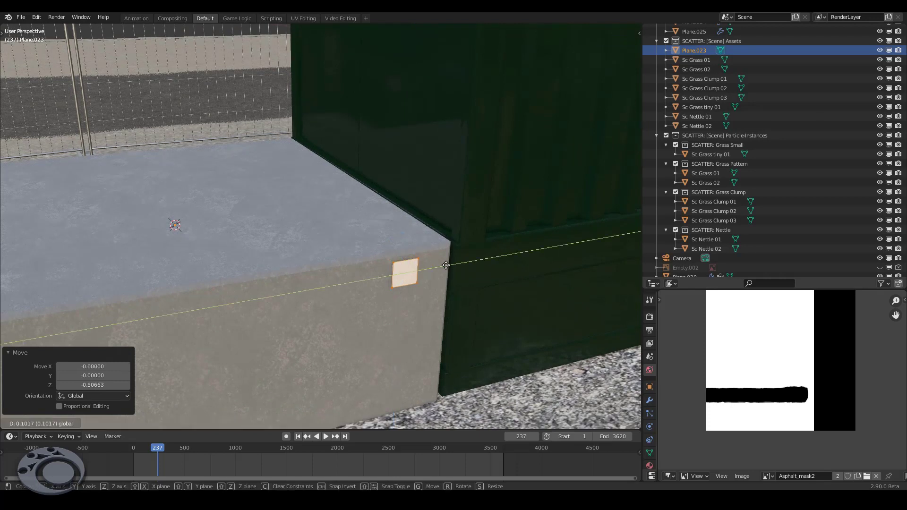
pyautogui.click(437, 265)
pyautogui.moveTo(436, 266)
pyautogui.mouseDown(button='middle')
pyautogui.moveTo(421, 269)
pyautogui.moveTo(437, 268)
pyautogui.mouseUp(button='middle')
pyautogui.scroll(5, 422, 269)
pyautogui.scroll(-3, 436, 268)
pyautogui.moveTo(459, 277); pyautogui.dragTo(453, 275)
pyautogui.moveTo(454, 258)
pyautogui.mouseDown(button='middle')
pyautogui.moveTo(425, 256)
pyautogui.moveTo(445, 256)
pyautogui.mouseUp(button='middle')
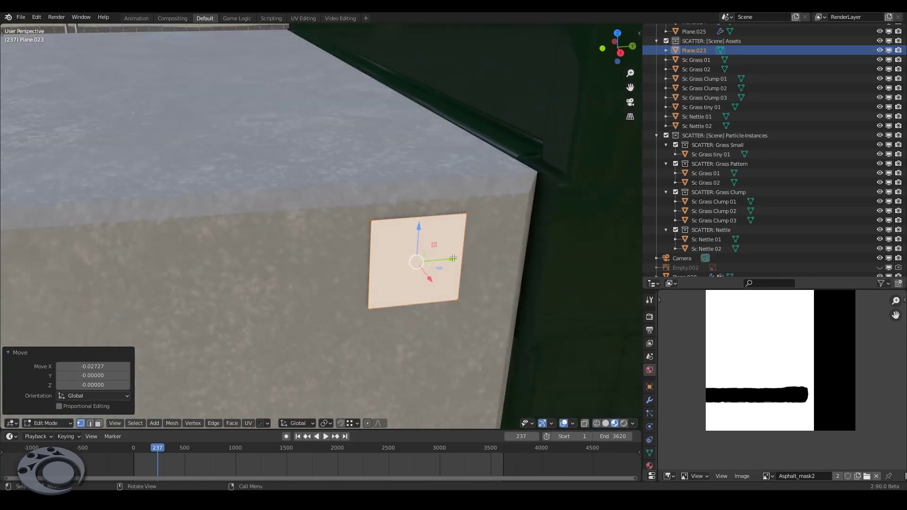
# Slide the plate toward the block corner and extrude it about 0.052 thick.
pyautogui.moveTo(453, 258); pyautogui.dragTo(498, 254)
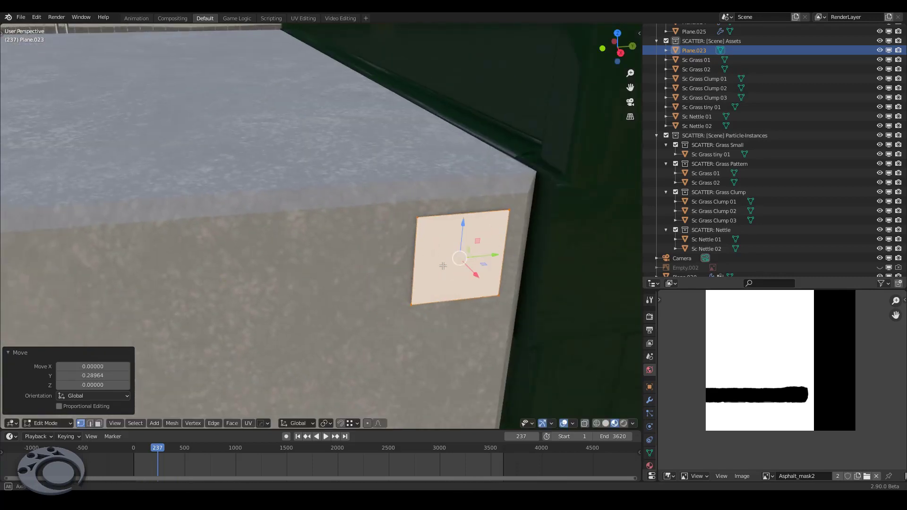
pyautogui.moveTo(442, 266); pyautogui.dragTo(472, 266, button='middle')
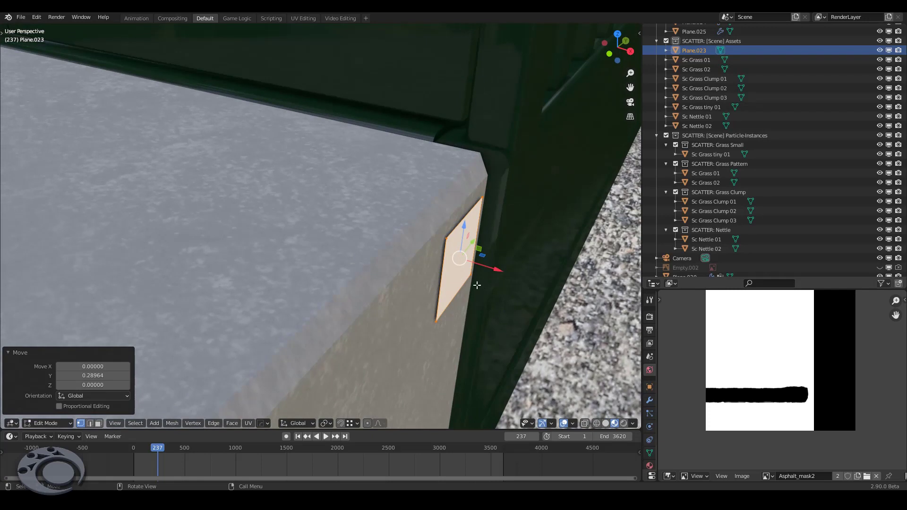
pyautogui.press('e')
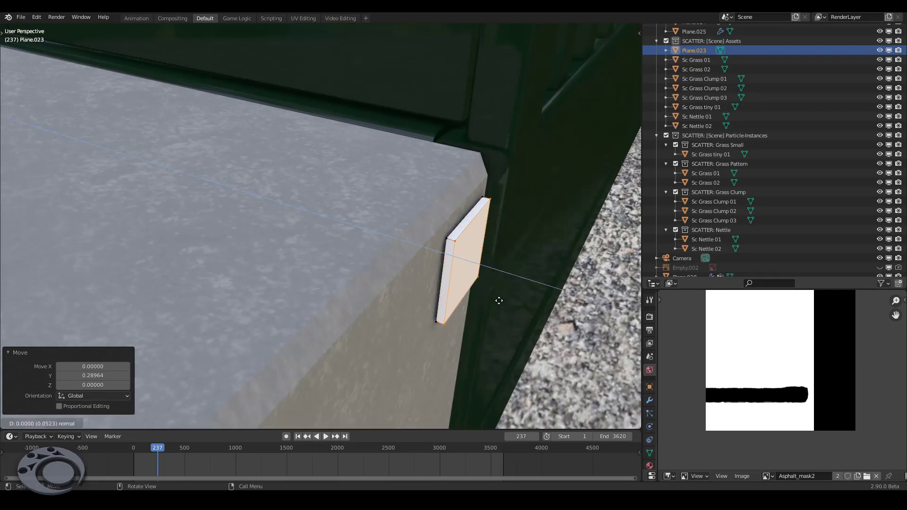
pyautogui.click(498, 301)
pyautogui.moveTo(499, 300)
pyautogui.mouseDown(button='middle')
pyautogui.moveTo(453, 294)
pyautogui.moveTo(464, 296)
pyautogui.mouseUp(button='middle')
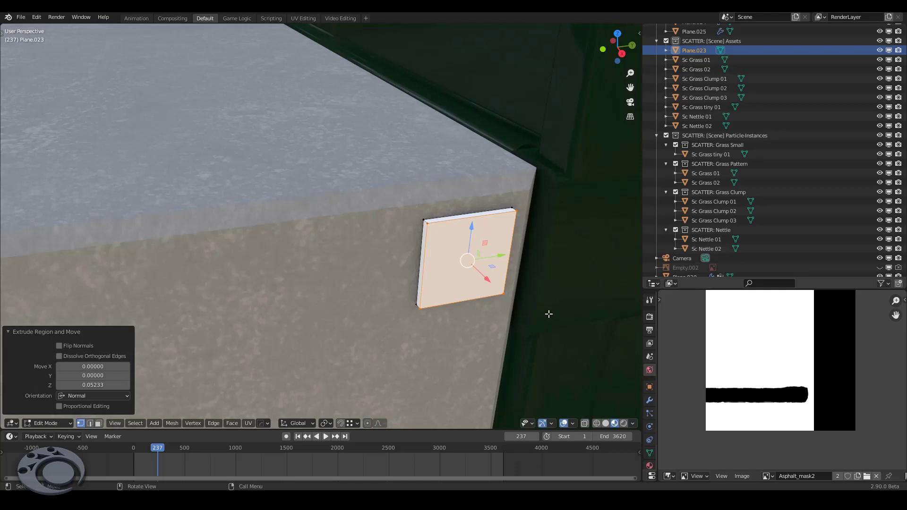
# Duplicate the front face in place, scale it to 0.561, and switch to edge select.
pyautogui.hotkey('shift', 'd')
pyautogui.press('Escape')
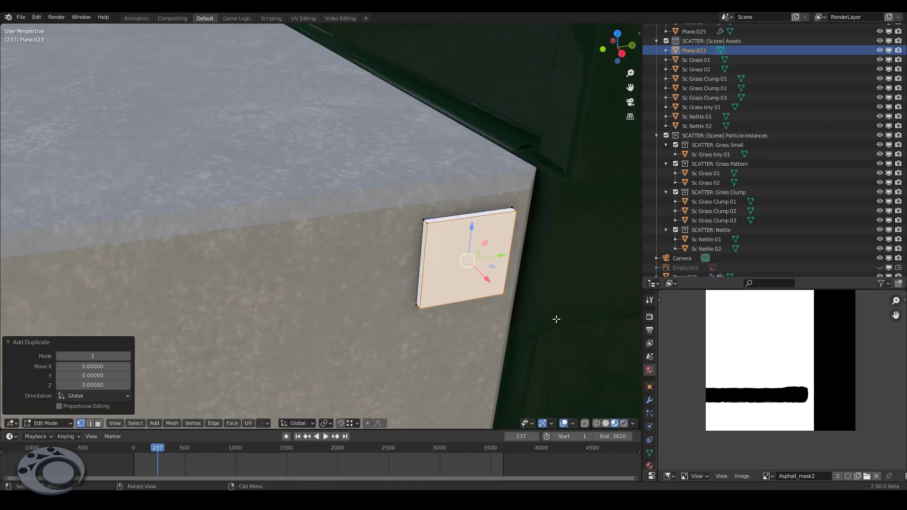
pyautogui.press('s')
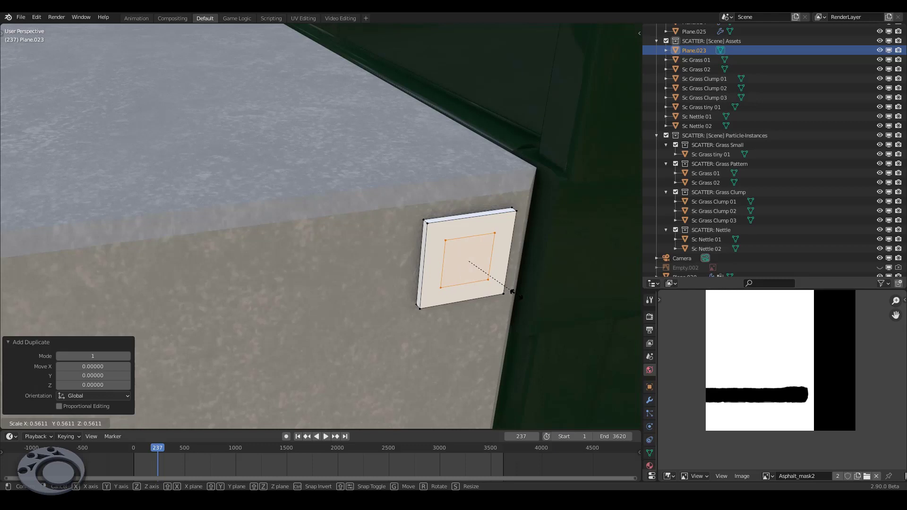
pyautogui.click(514, 293)
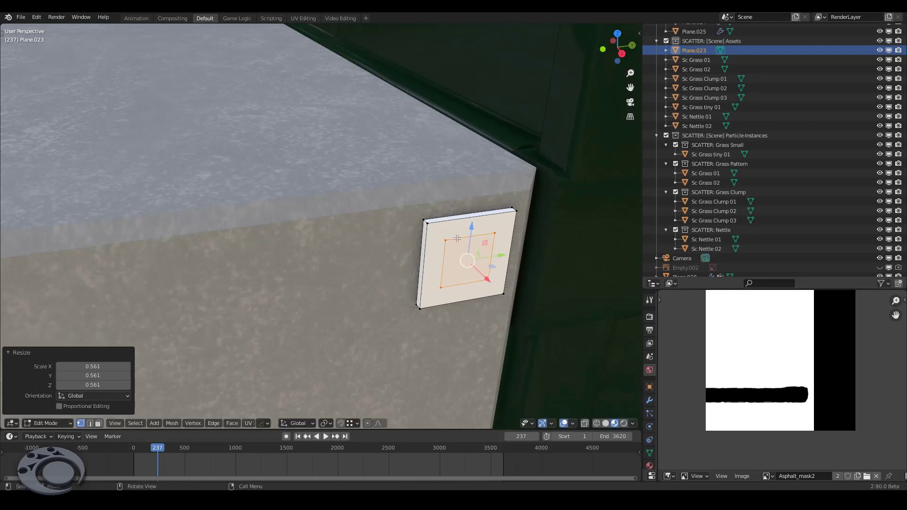
pyautogui.press('2')
pyautogui.scroll(-3, 457, 238)
pyautogui.scroll(-3, 444, 274)
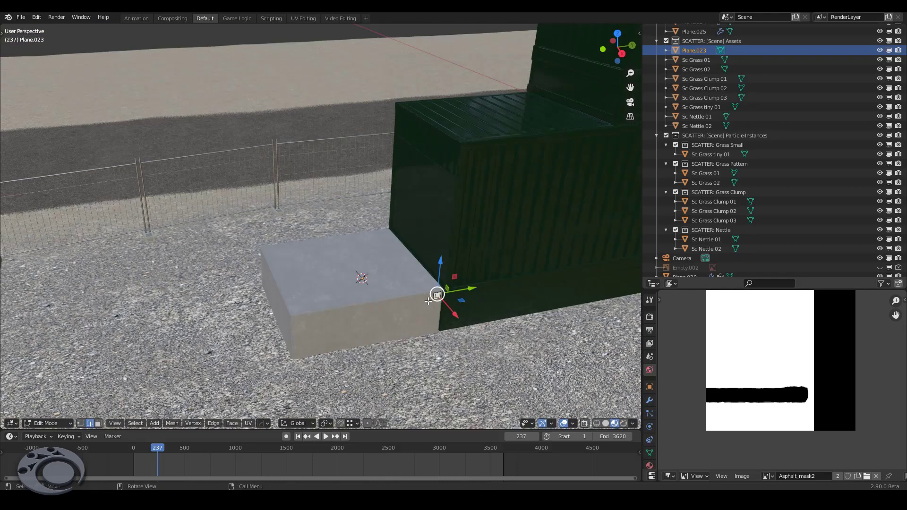
pyautogui.scroll(-2, 431, 286)
pyautogui.scroll(2, 430, 285)
# Extrude the edge upward along Z into a tall strip.
pyautogui.moveTo(430, 286)
pyautogui.mouseDown(button='middle')
pyautogui.moveTo(422, 336)
pyautogui.moveTo(439, 303)
pyautogui.mouseUp(button='middle')
pyautogui.press('e')
pyautogui.press('z')
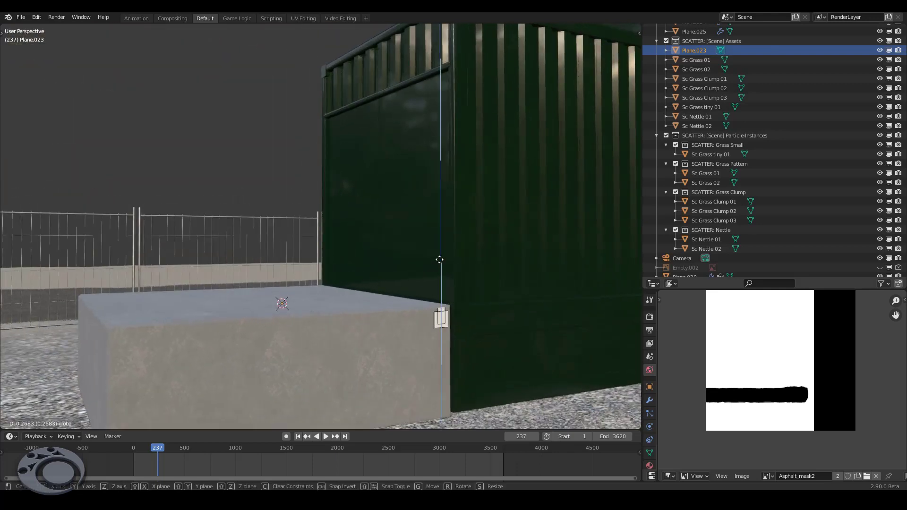
pyautogui.click(443, 146)
pyautogui.moveTo(443, 145); pyautogui.dragTo(473, 256, button='middle')
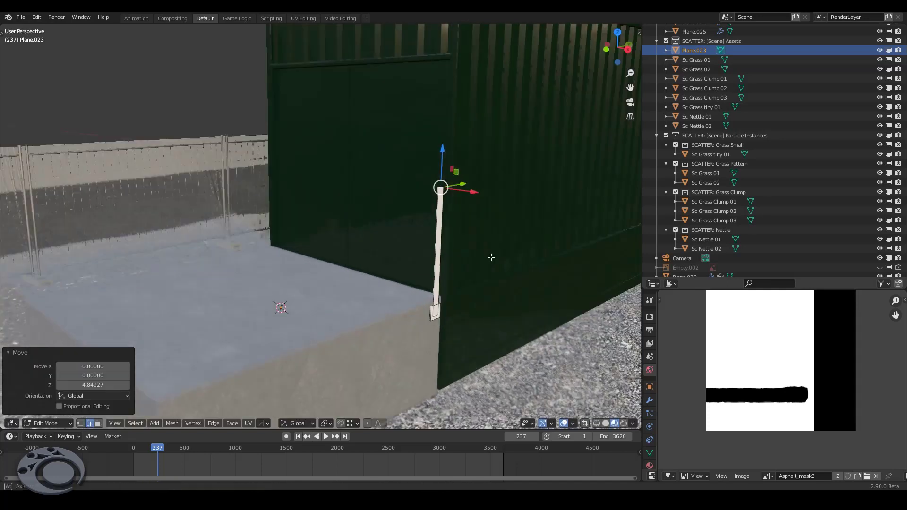
pyautogui.scroll(3, 453, 197)
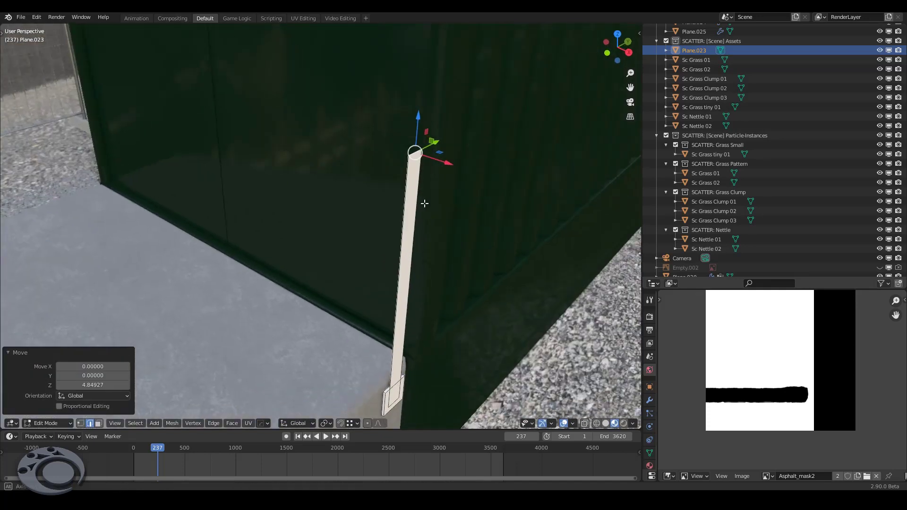
pyautogui.scroll(2, 428, 179)
pyautogui.scroll(1, 427, 178)
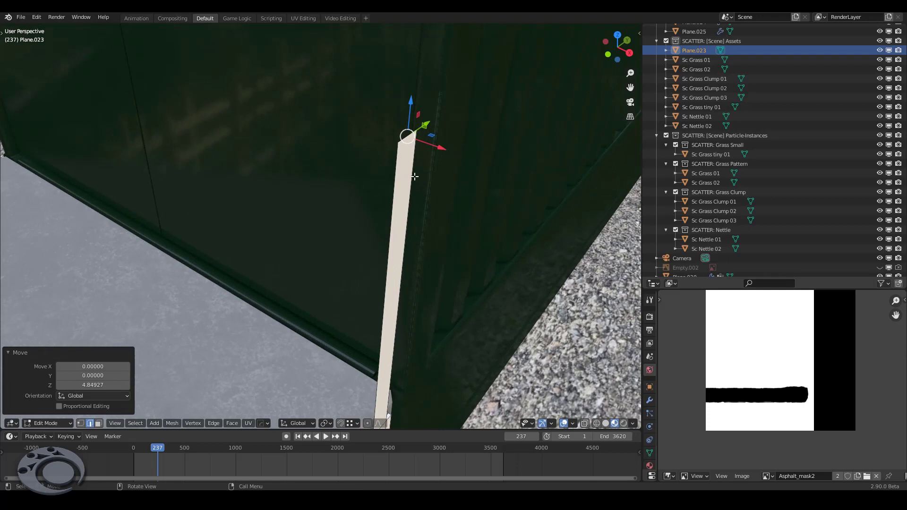
# Extrude the tall strip's face to give it thickness.
pyautogui.press('3')
pyautogui.click(407, 197)
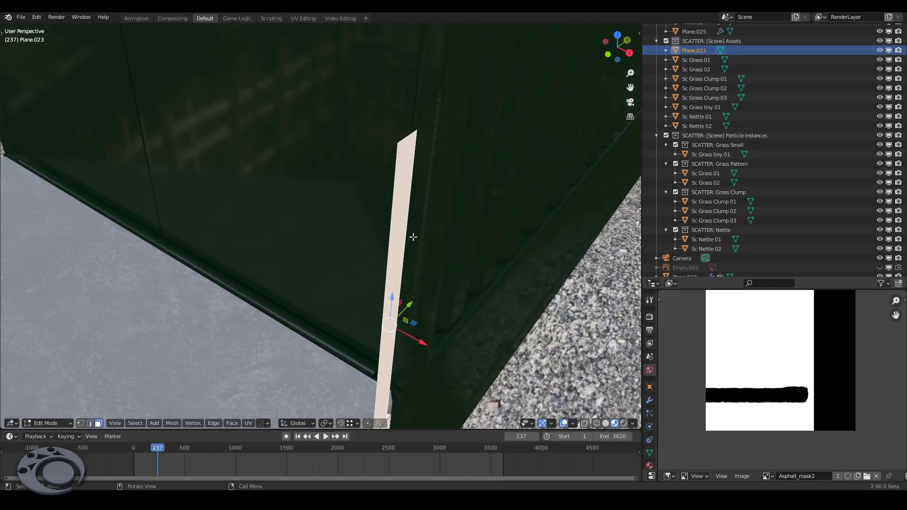
pyautogui.press('e')
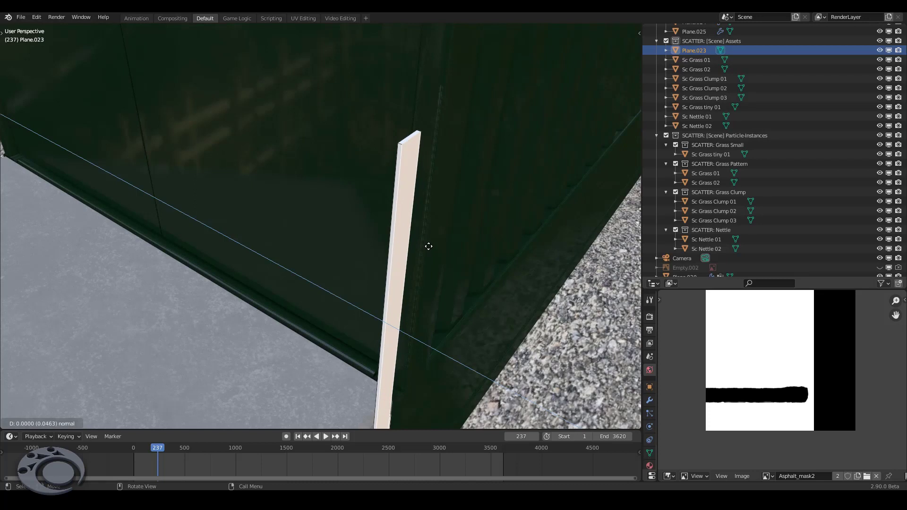
pyautogui.click(429, 247)
pyautogui.moveTo(429, 246)
pyautogui.mouseDown(button='middle')
pyautogui.moveTo(447, 246)
pyautogui.moveTo(437, 264)
pyautogui.moveTo(432, 219)
pyautogui.mouseUp(button='middle')
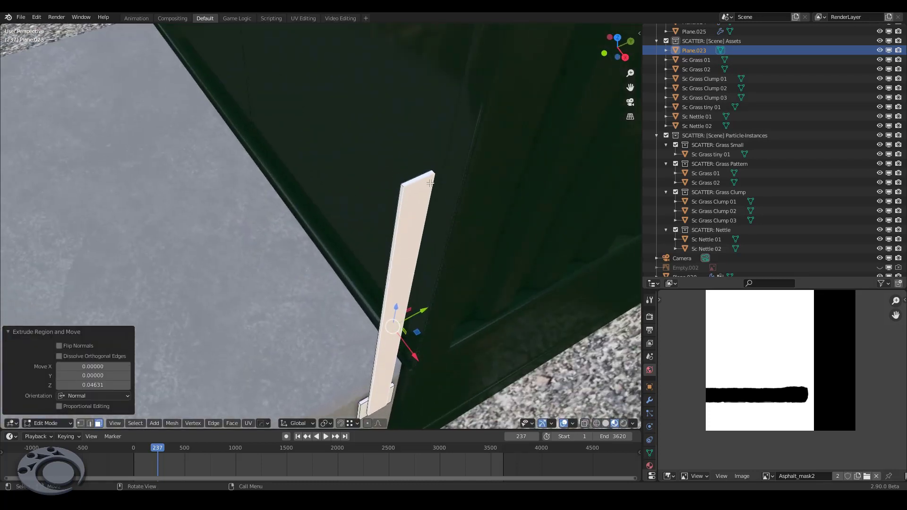
# Add a loop cut along the plank and extrude its narrow side face outward.
pyautogui.press('ctrl')
pyautogui.hotkey('ctrl', 'r')
pyautogui.click(427, 187)
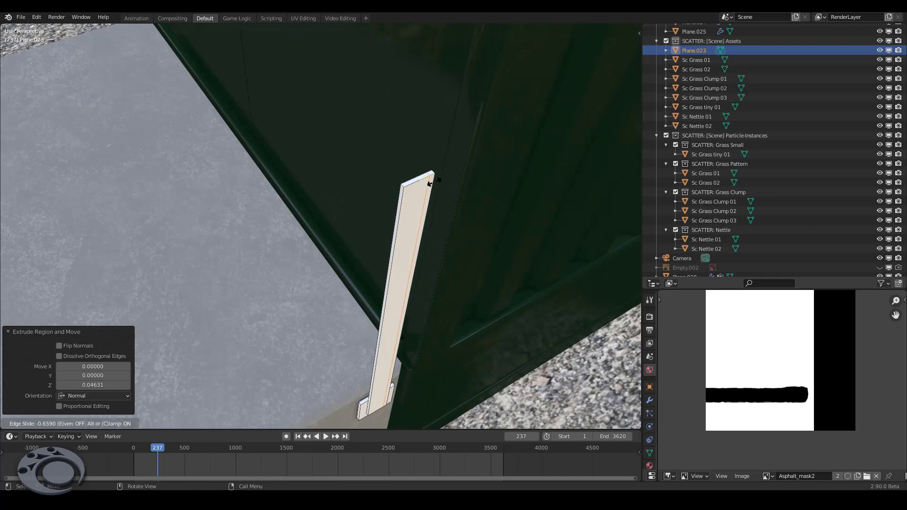
pyautogui.click(434, 182)
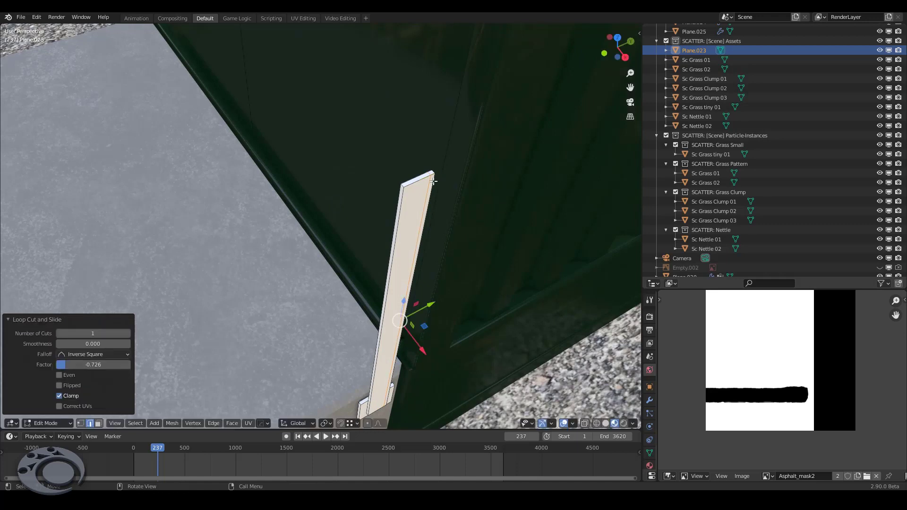
pyautogui.press('3')
pyautogui.click(431, 180)
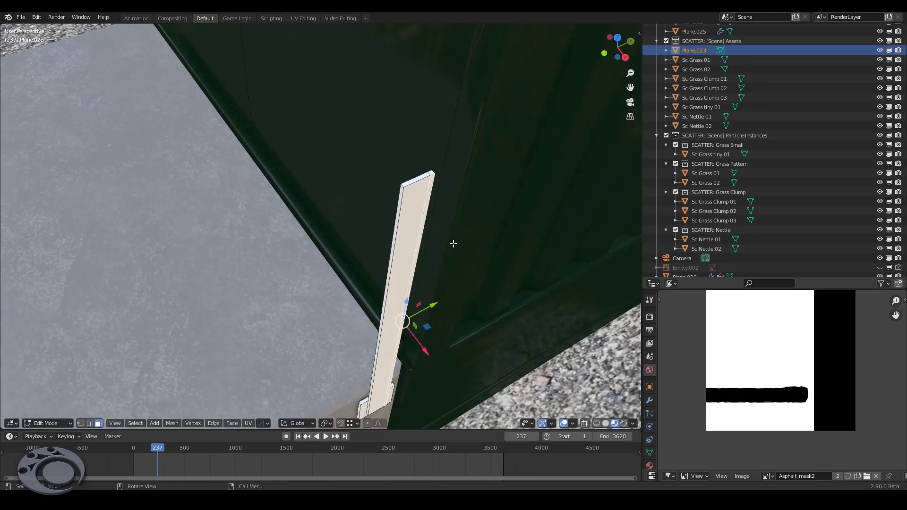
pyautogui.press('e')
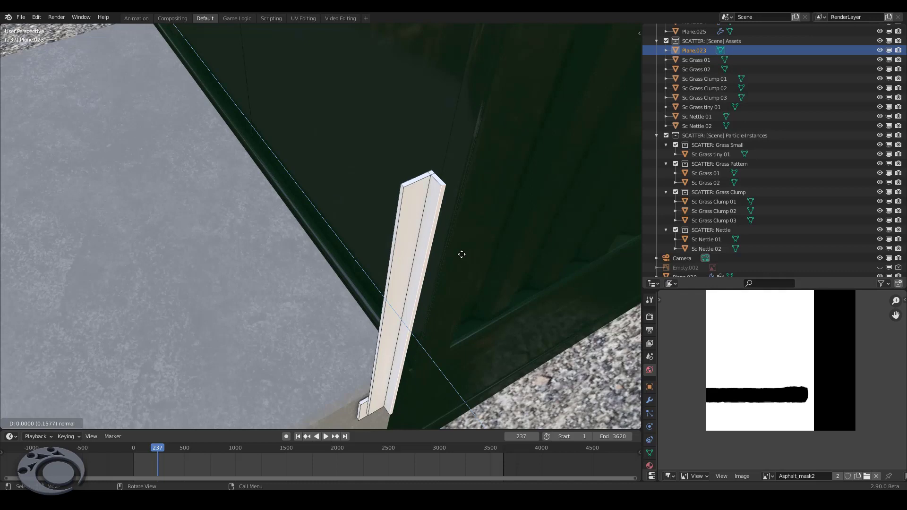
pyautogui.click(461, 254)
# Scale the post to 0.933 along Z and view it beside the block and fence.
pyautogui.press('s')
pyautogui.press('z')
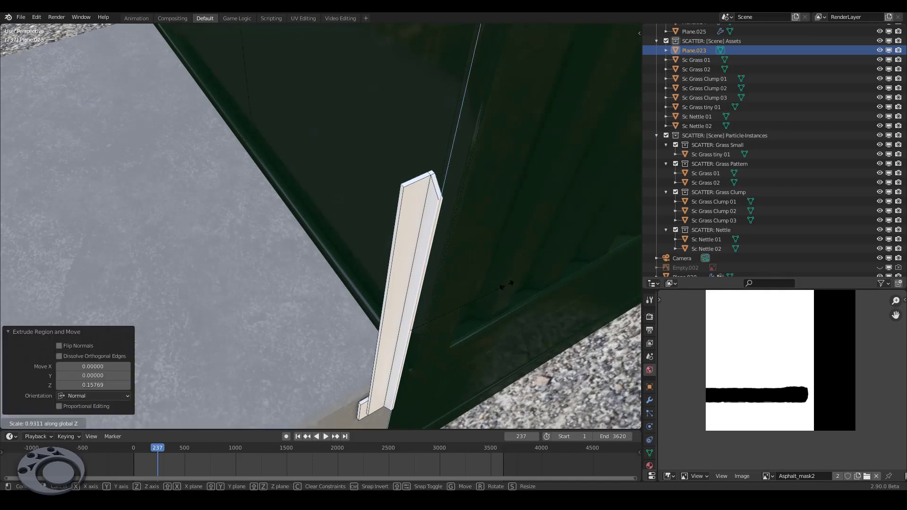
pyautogui.click(507, 284)
pyautogui.scroll(-5, 517, 211)
pyautogui.moveTo(516, 211)
pyautogui.mouseDown(button='middle')
pyautogui.moveTo(472, 249)
pyautogui.moveTo(482, 242)
pyautogui.moveTo(363, 252)
pyautogui.mouseUp(button='middle')
pyautogui.scroll(-2, 482, 242)
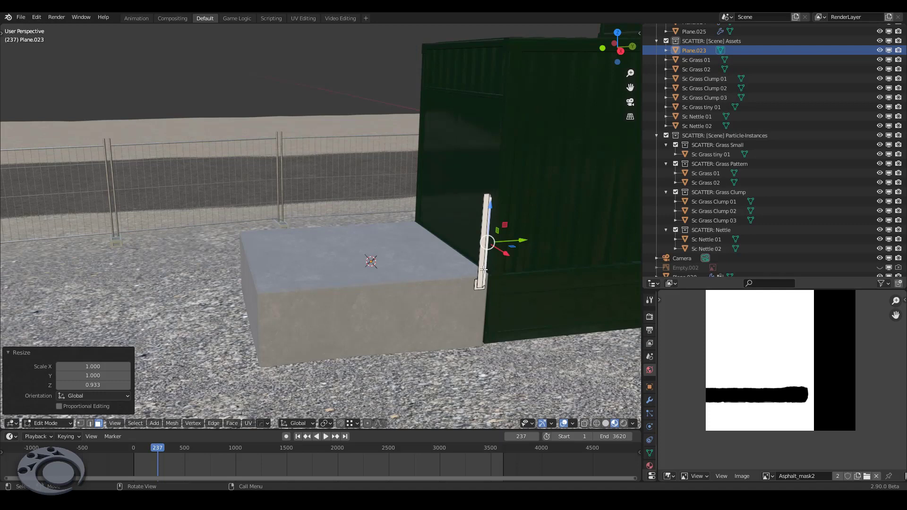
# Duplicate the linked post twice along Y (about −5.75 and −5.64) to form three posts.
pyautogui.press('l')
pyautogui.press('l')
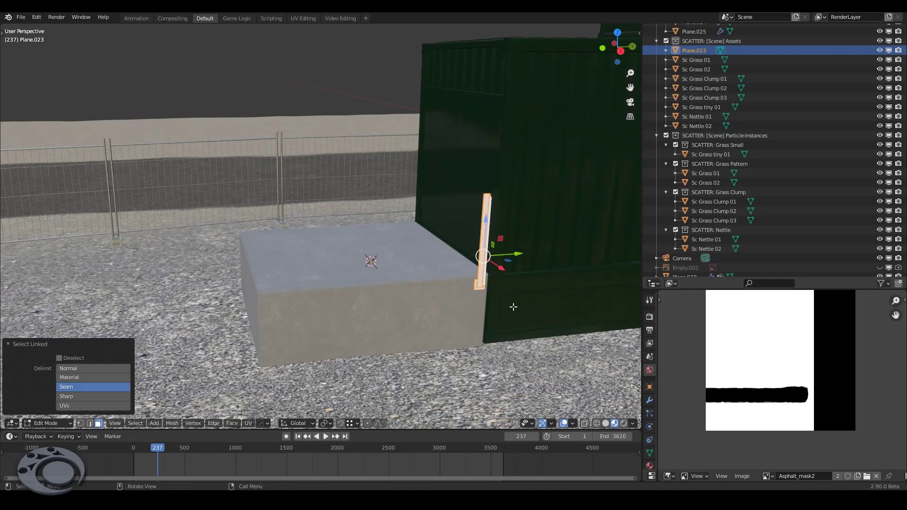
pyautogui.hotkey('shift', 'd')
pyautogui.press('y')
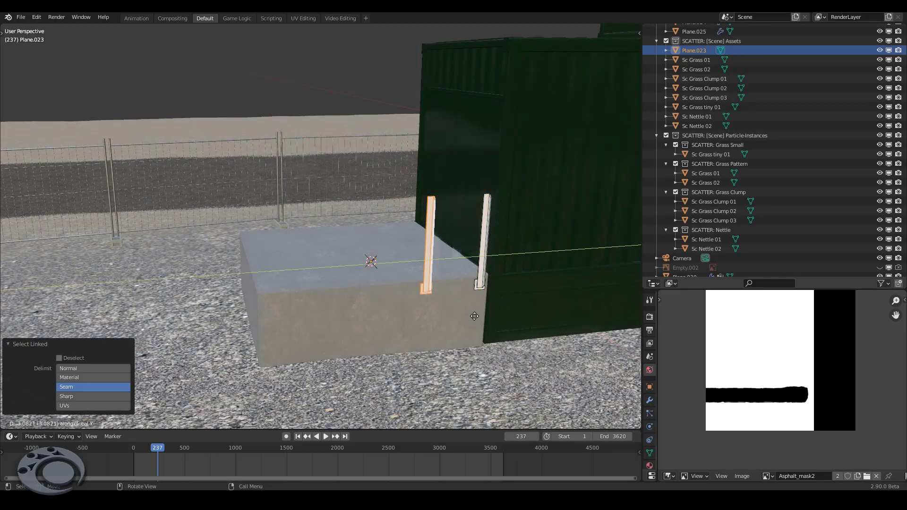
pyautogui.click(440, 320)
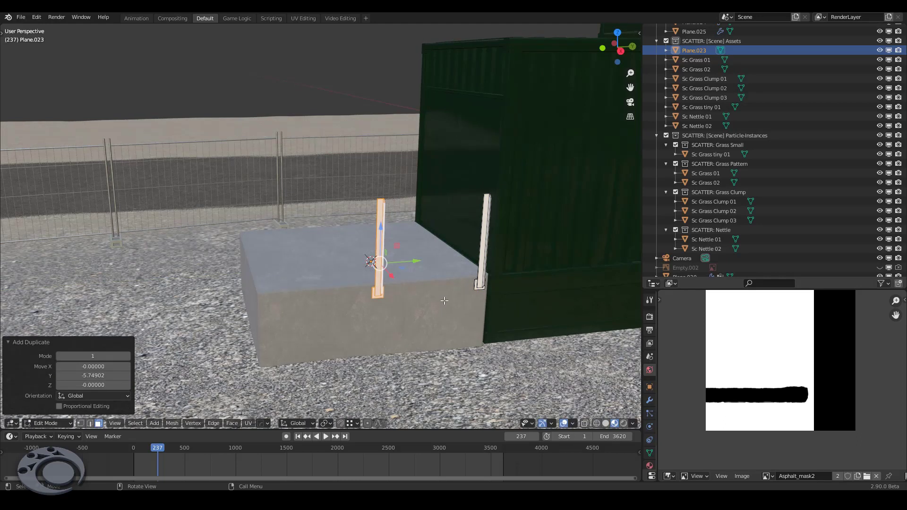
pyautogui.hotkey('shift', 'd')
pyautogui.press('y')
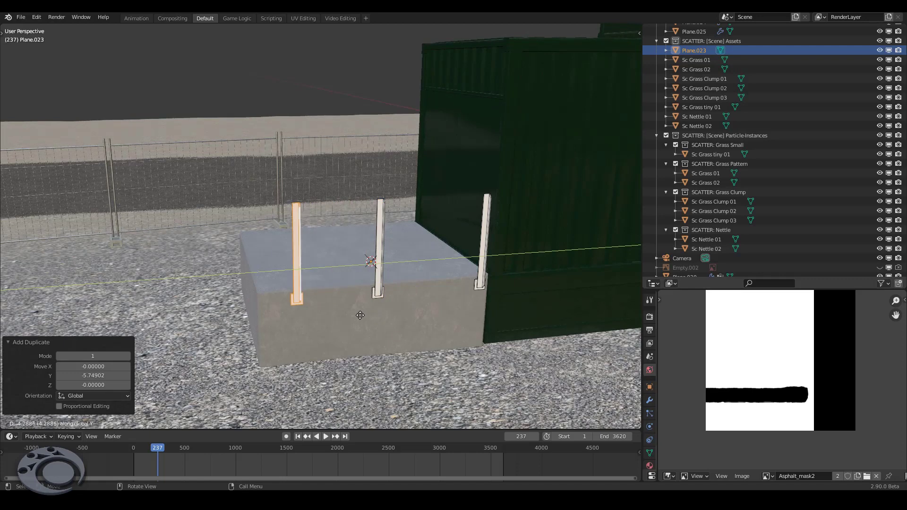
pyautogui.click(338, 318)
pyautogui.moveTo(338, 318)
pyautogui.mouseDown(button='middle')
pyautogui.moveTo(303, 270)
pyautogui.moveTo(314, 273)
pyautogui.mouseUp(button='middle')
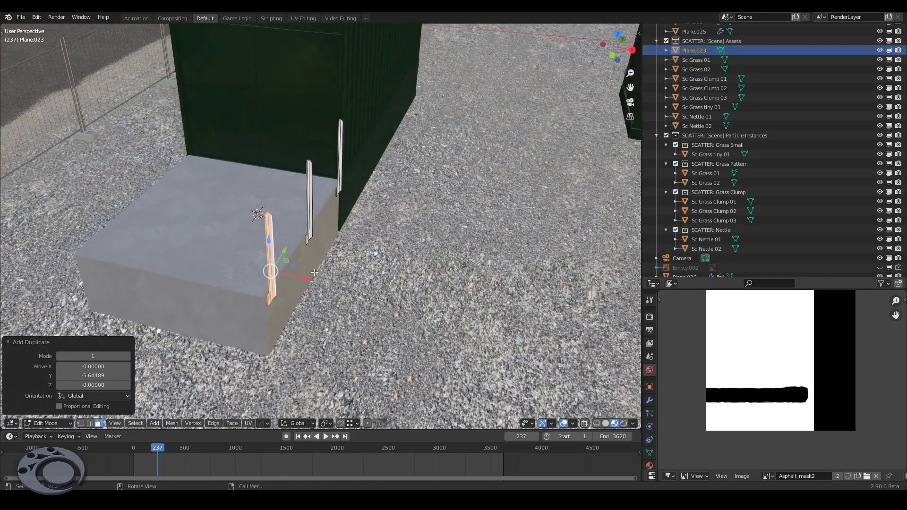
# Duplicate the post onto the block's side and turn the copy -90° about Z.
pyautogui.scroll(3, 302, 284)
pyautogui.scroll(3, 378, 269)
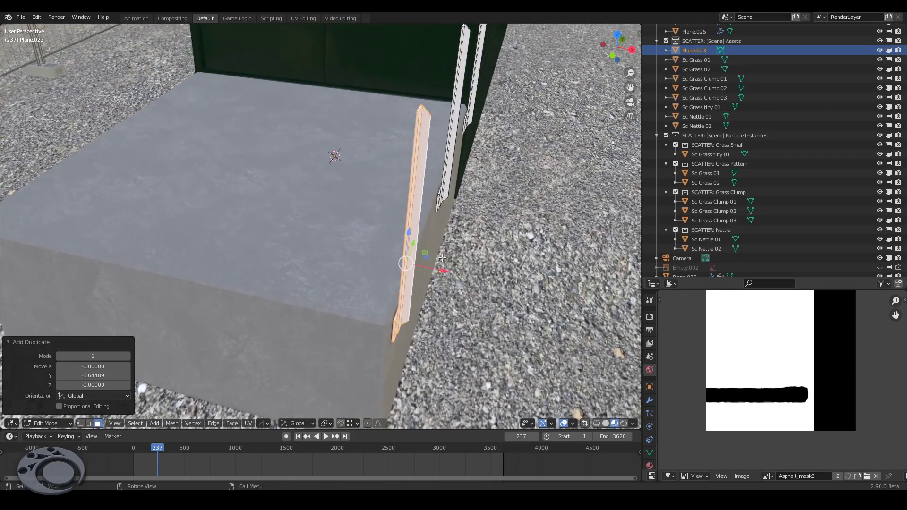
pyautogui.hotkey('shift', 'd')
pyautogui.hotkey('shift', 'z')
pyautogui.click(425, 315)
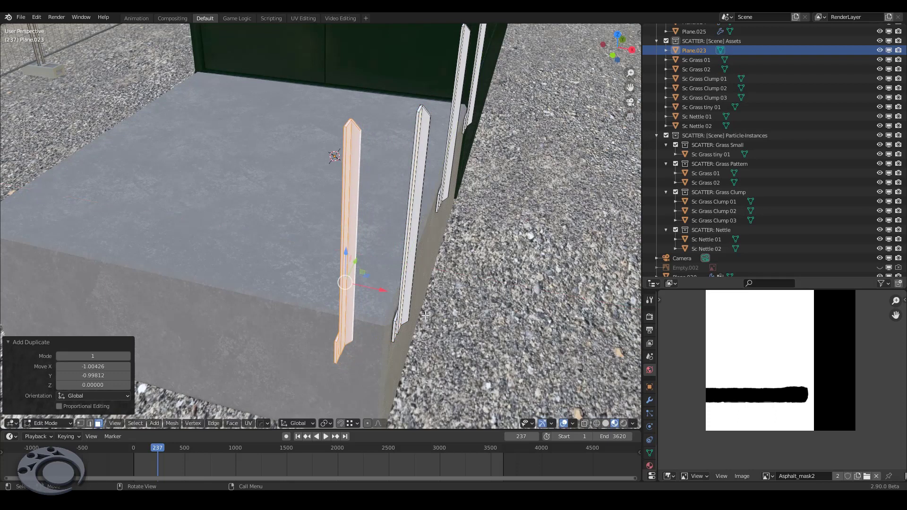
pyautogui.write('rz90')
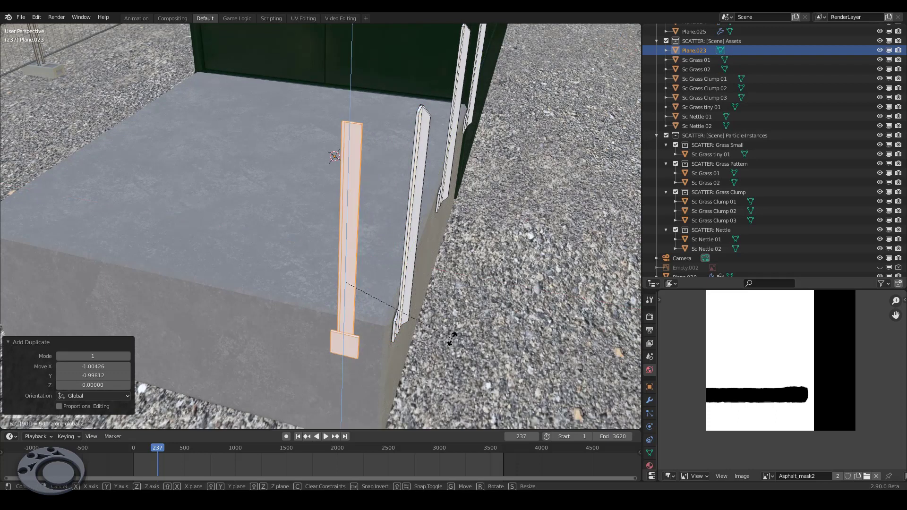
pyautogui.press('-')
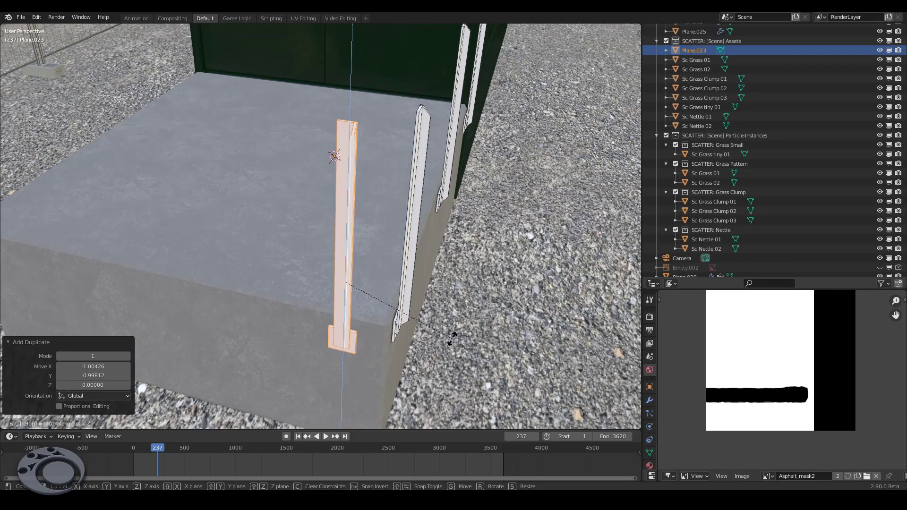
pyautogui.press('Return')
# Slide the new post 0.12562 along Y so it sits flush at the block's corner edge.
pyautogui.moveTo(483, 344); pyautogui.dragTo(385, 322, button='middle')
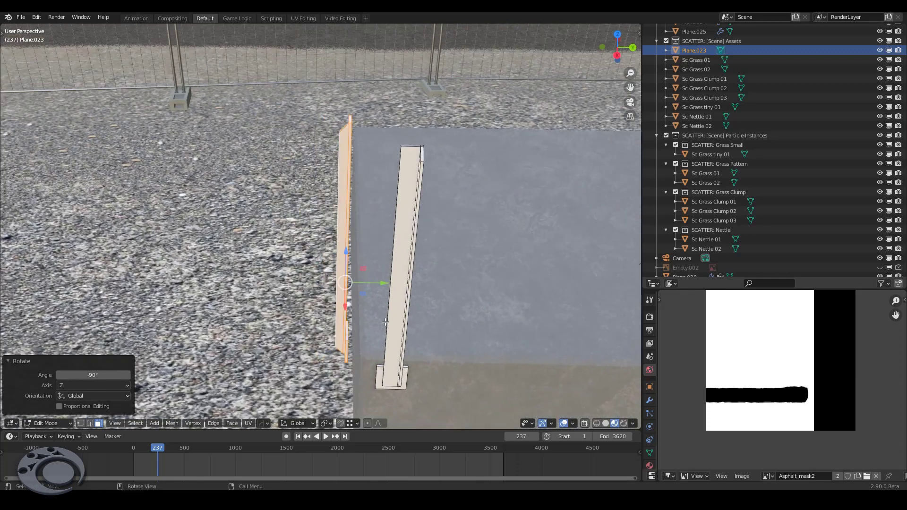
pyautogui.moveTo(385, 287); pyautogui.dragTo(392, 297)
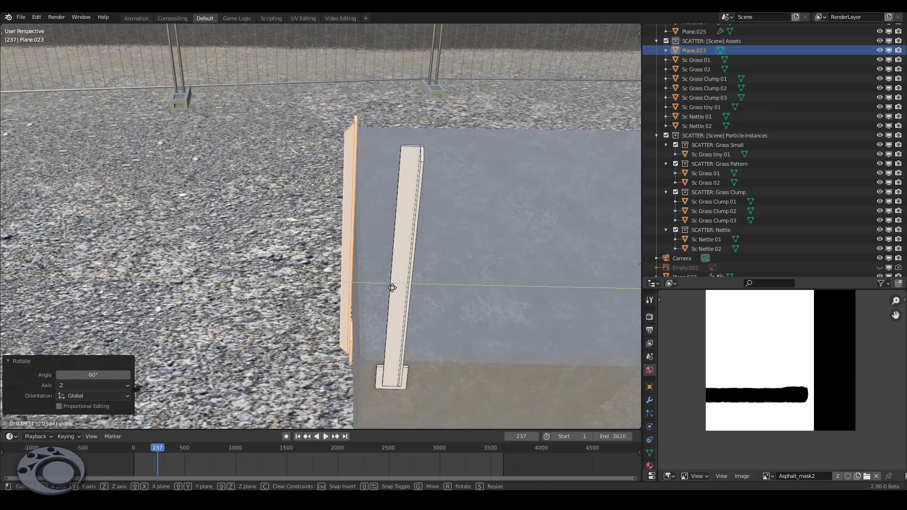
pyautogui.moveTo(392, 297)
pyautogui.mouseDown(button='middle')
pyautogui.moveTo(363, 345)
pyautogui.moveTo(377, 301)
pyautogui.mouseUp(button='middle')
pyautogui.moveTo(385, 235); pyautogui.dragTo(396, 235)
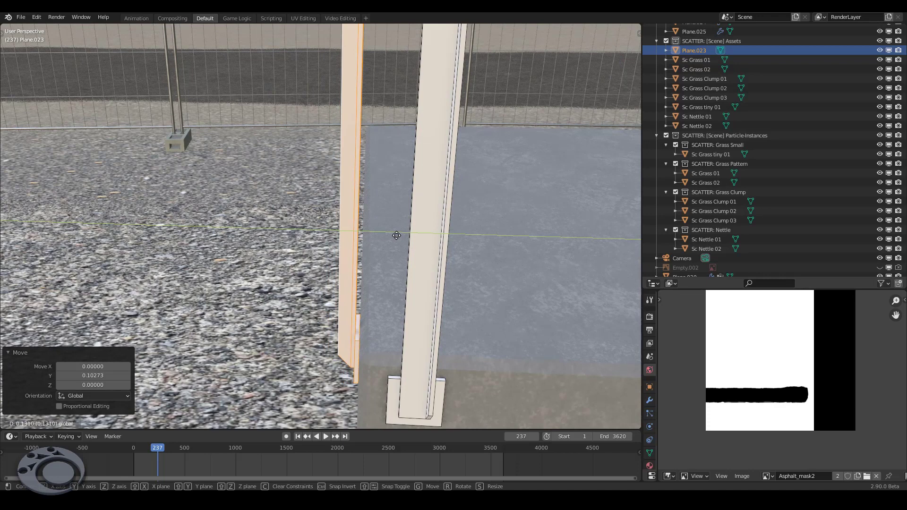
pyautogui.click(397, 236)
pyautogui.scroll(-5, 387, 255)
pyautogui.moveTo(387, 265)
pyautogui.mouseDown(button='middle')
pyautogui.moveTo(379, 274)
pyautogui.moveTo(397, 276)
pyautogui.mouseUp(button='middle')
pyautogui.moveTo(237, 265)
pyautogui.mouseDown(button='middle')
pyautogui.moveTo(209, 258)
pyautogui.moveTo(366, 225)
pyautogui.moveTo(391, 253)
pyautogui.mouseUp(button='middle')
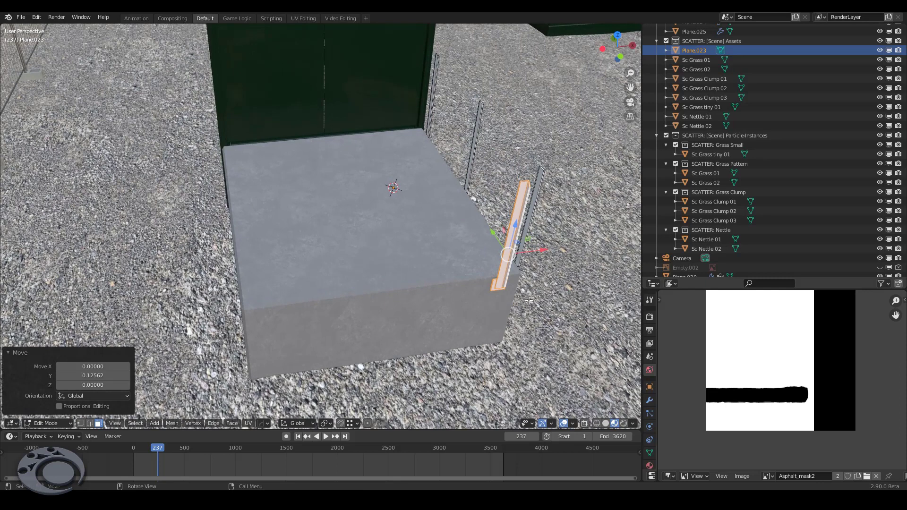
# Move the post along X onto the block's front and place an X-offset copy further along.
pyautogui.press('g')
pyautogui.press('x')
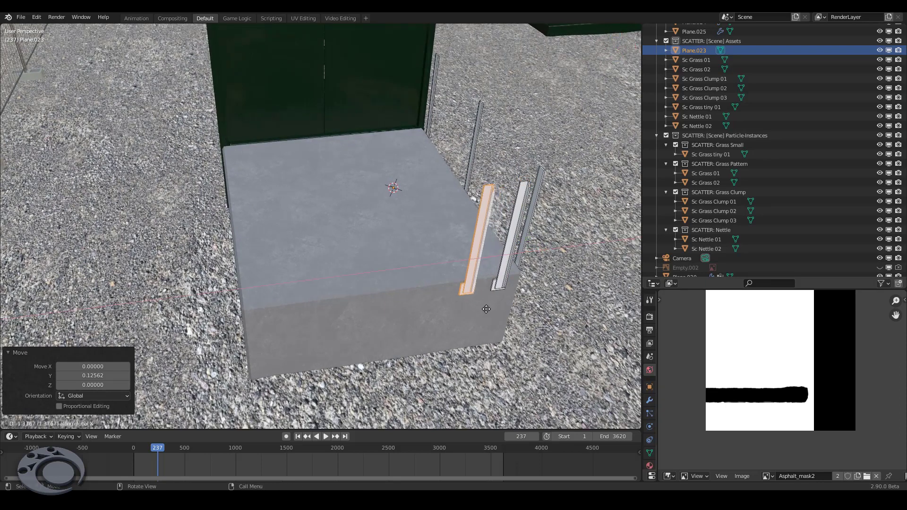
pyautogui.click(414, 314)
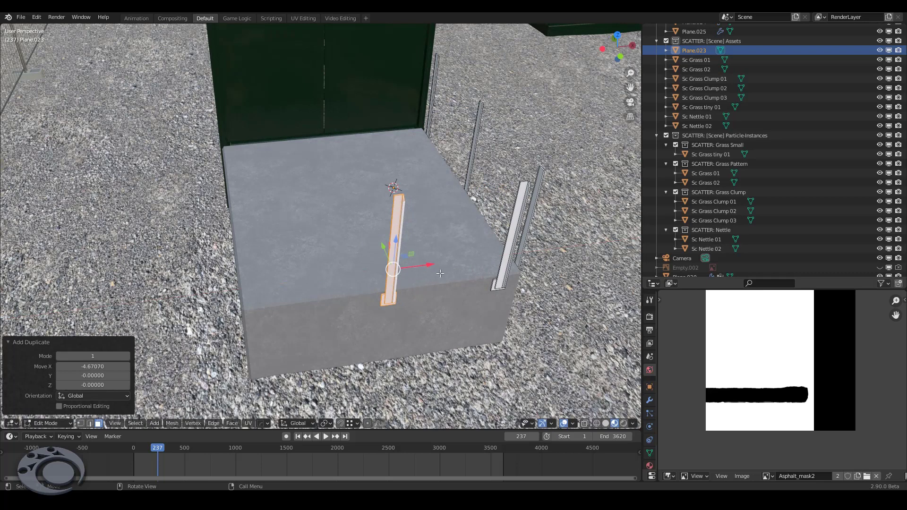
pyautogui.hotkey('shift', 'd')
pyautogui.press('x')
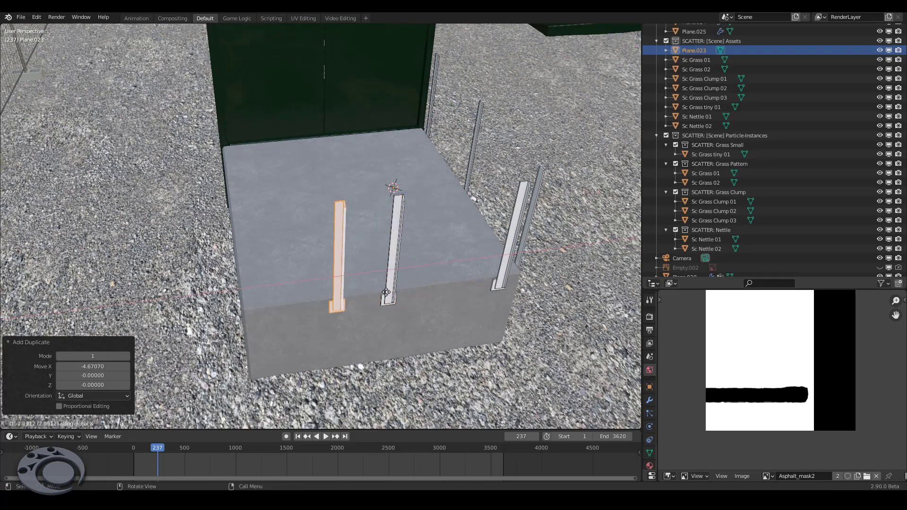
pyautogui.click(308, 304)
pyautogui.moveTo(308, 304)
pyautogui.mouseDown(button='middle')
pyautogui.moveTo(503, 271)
pyautogui.moveTo(372, 204)
pyautogui.mouseUp(button='middle')
pyautogui.scroll(-3, 503, 271)
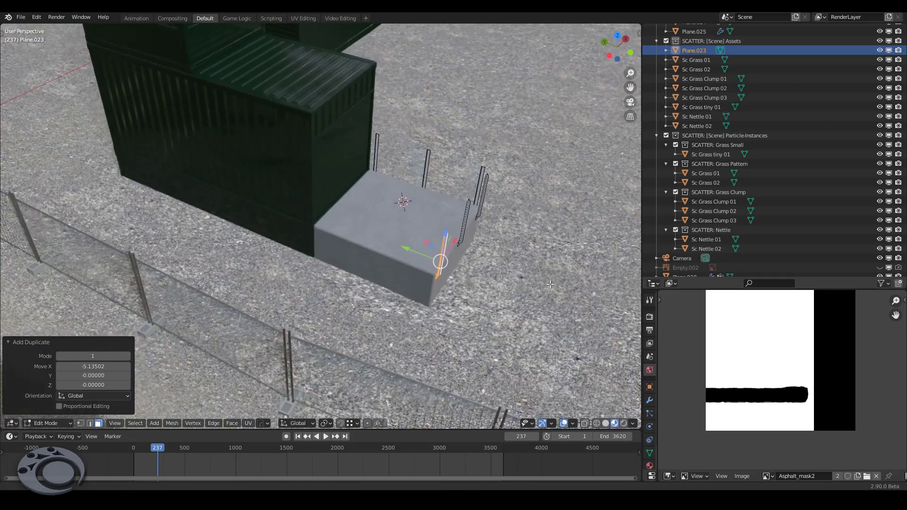
pyautogui.scroll(1, 372, 205)
pyautogui.scroll(3, 372, 204)
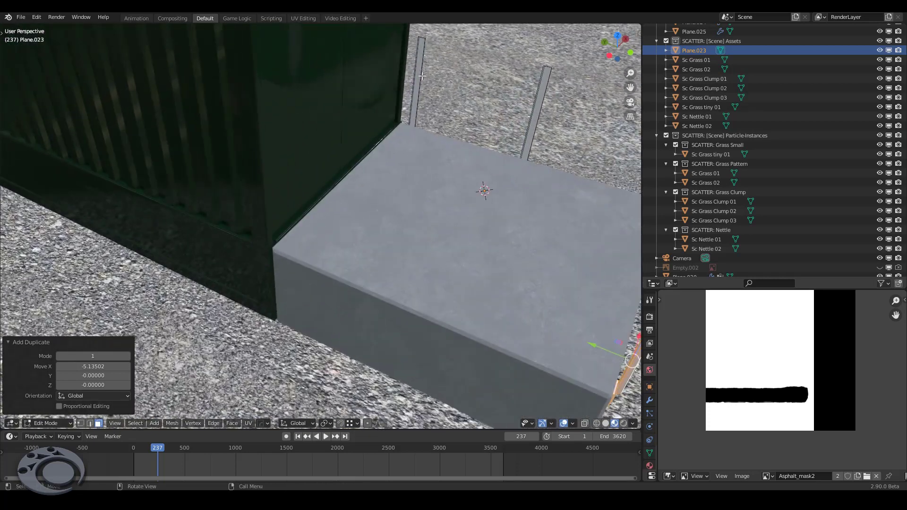
pyautogui.moveTo(423, 75)
pyautogui.mouseDown(button='middle')
pyautogui.moveTo(553, 212)
pyautogui.moveTo(518, 287)
pyautogui.mouseUp(button='middle')
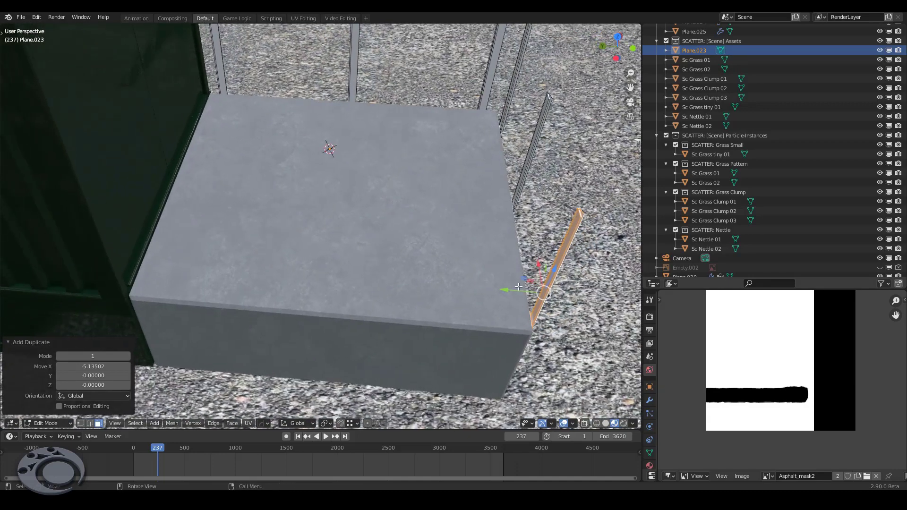
# Add a level copy of the post on the front, turned 90° about Z and nudged flush along X.
pyautogui.hotkey('shift', 'd')
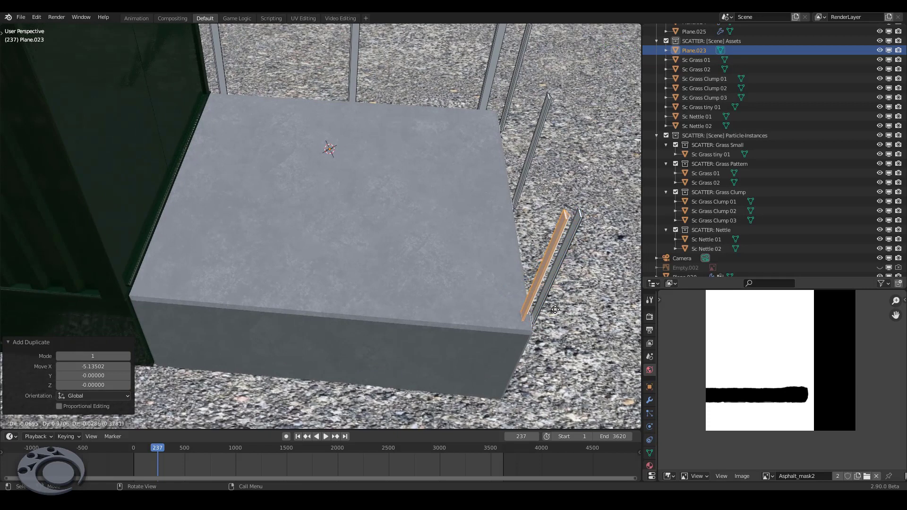
pyautogui.hotkey('shift', 'z')
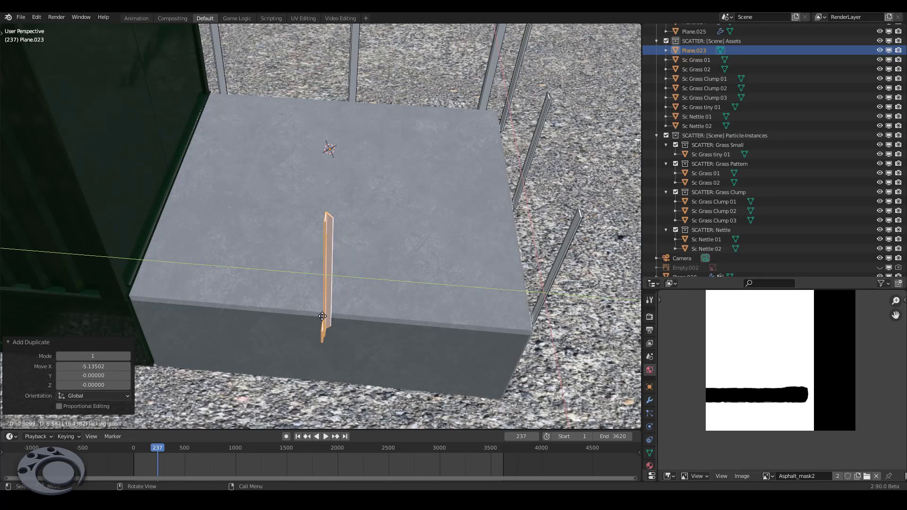
pyautogui.click(322, 316)
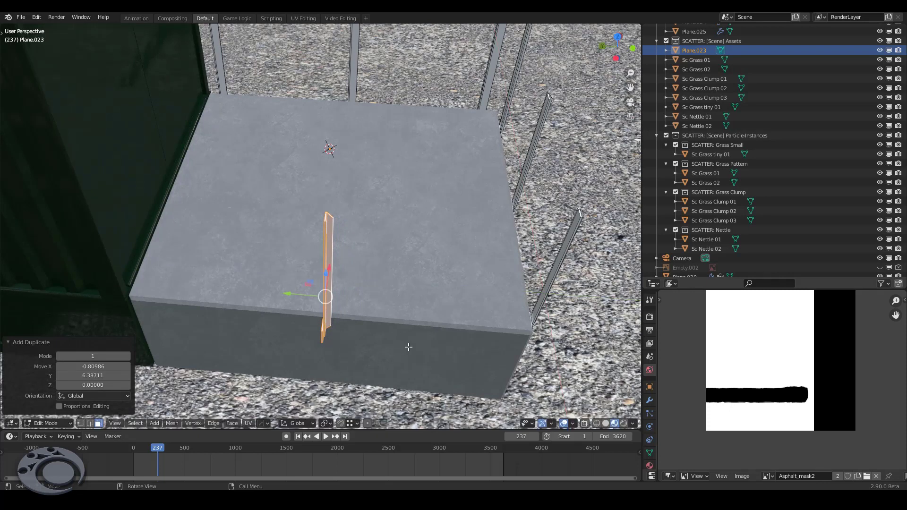
pyautogui.write('rz90')
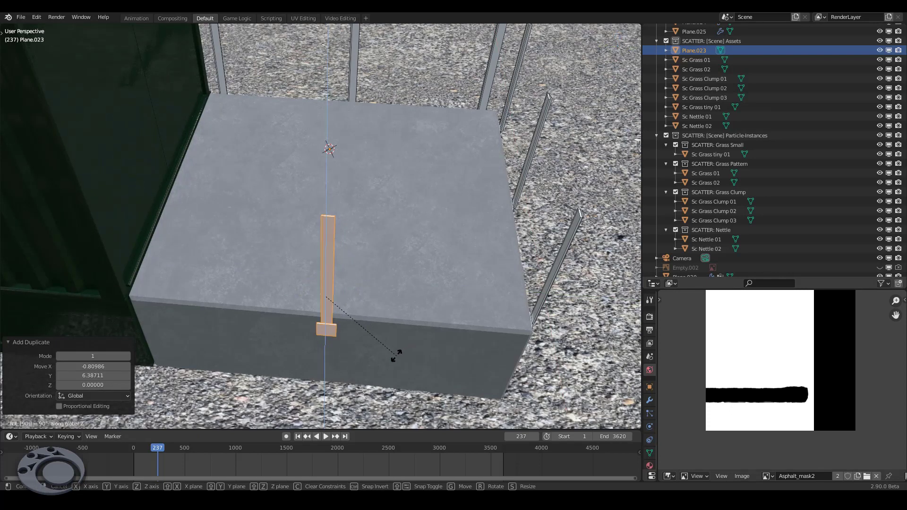
pyautogui.press('Return')
pyautogui.moveTo(396, 355)
pyautogui.mouseDown(button='middle')
pyautogui.moveTo(324, 340)
pyautogui.moveTo(335, 302)
pyautogui.mouseUp(button='middle')
pyautogui.scroll(5, 324, 340)
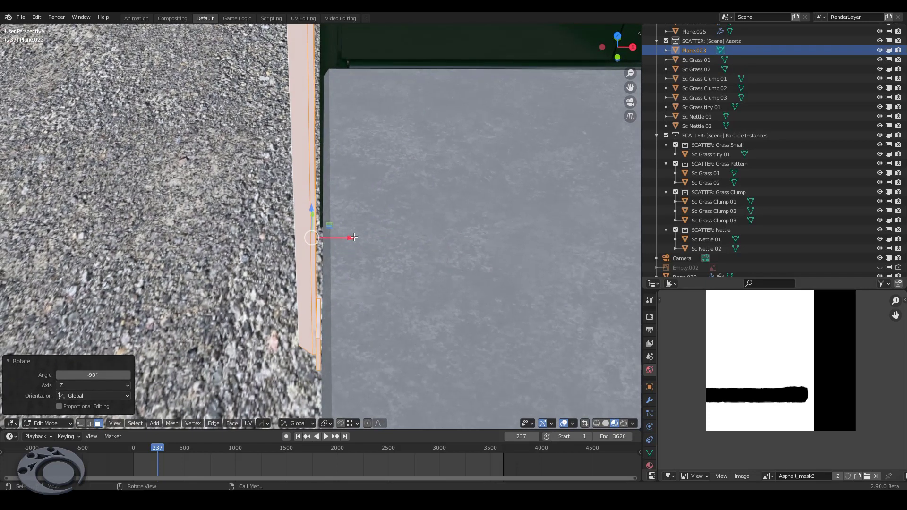
pyautogui.moveTo(355, 237); pyautogui.dragTo(357, 237)
pyautogui.moveTo(357, 237); pyautogui.dragTo(446, 308, button='middle')
pyautogui.scroll(-5, 387, 308)
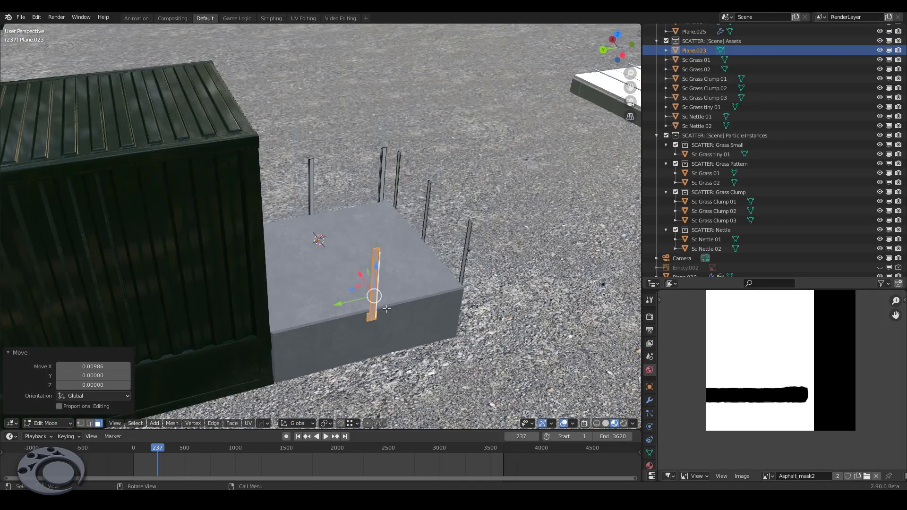
pyautogui.moveTo(386, 308); pyautogui.dragTo(393, 312, button='middle')
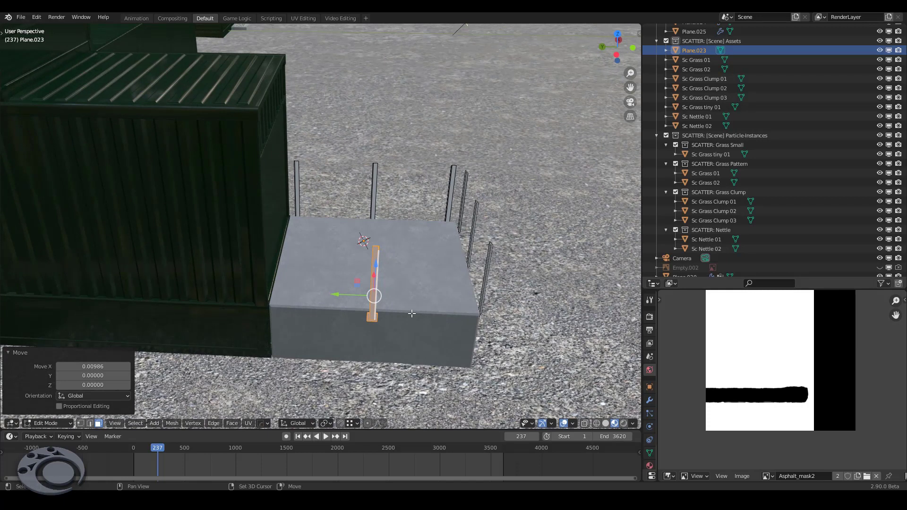
# Copy the post 5.66923 along Y to the block's far corner beside the container.
pyautogui.hotkey('shift', 'd')
pyautogui.press('y')
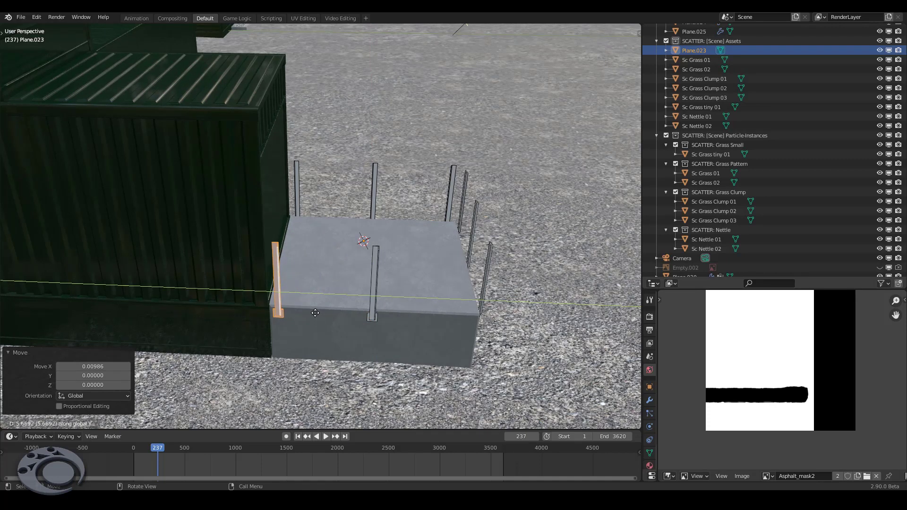
pyautogui.click(316, 313)
pyautogui.moveTo(477, 296); pyautogui.dragTo(455, 279, button='middle')
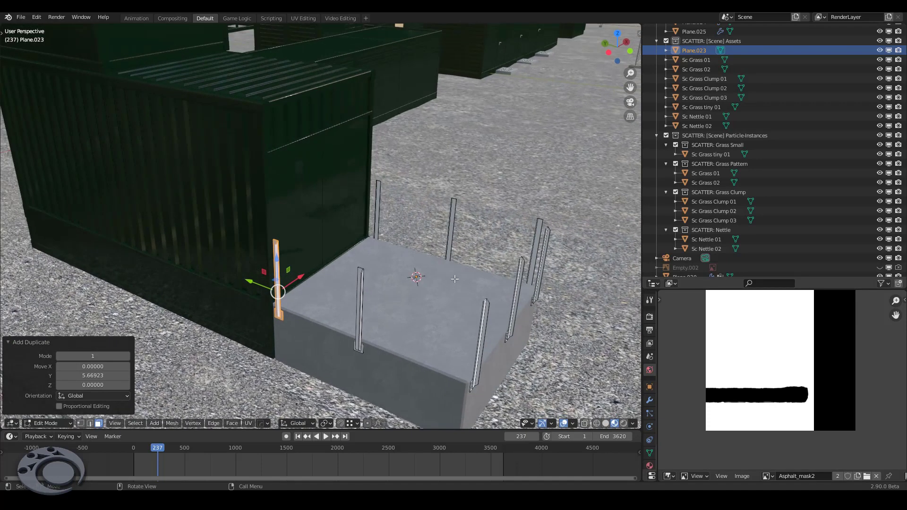
pyautogui.moveTo(548, 275); pyautogui.dragTo(541, 276, button='middle')
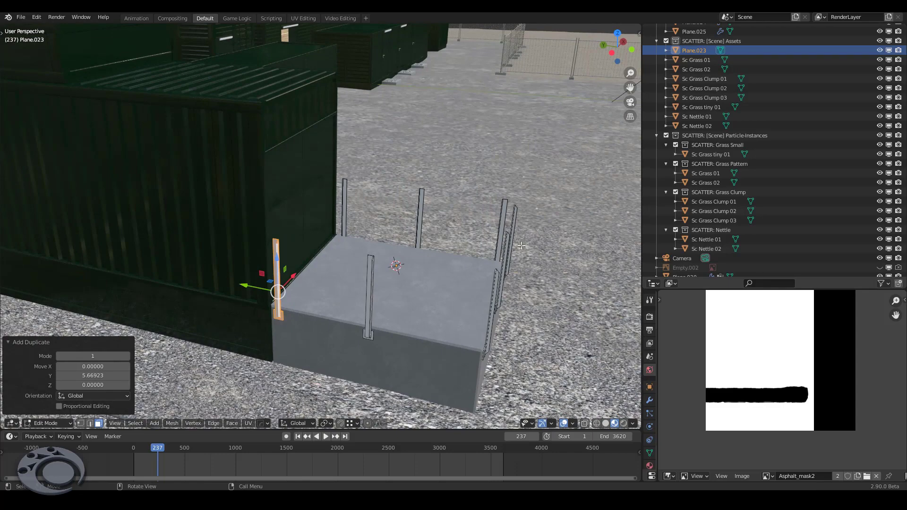
pyautogui.moveTo(517, 203); pyautogui.dragTo(334, 263, button='middle')
pyautogui.scroll(-5, 377, 246)
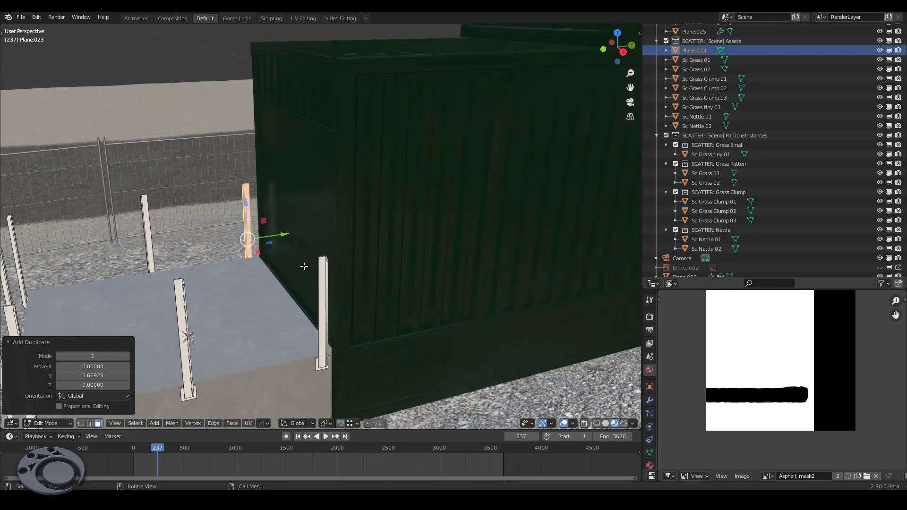
# Select the top piece of the corner post and duplicate it in place.
pyautogui.scroll(4, 304, 266)
pyautogui.moveTo(360, 238); pyautogui.dragTo(363, 263, button='middle')
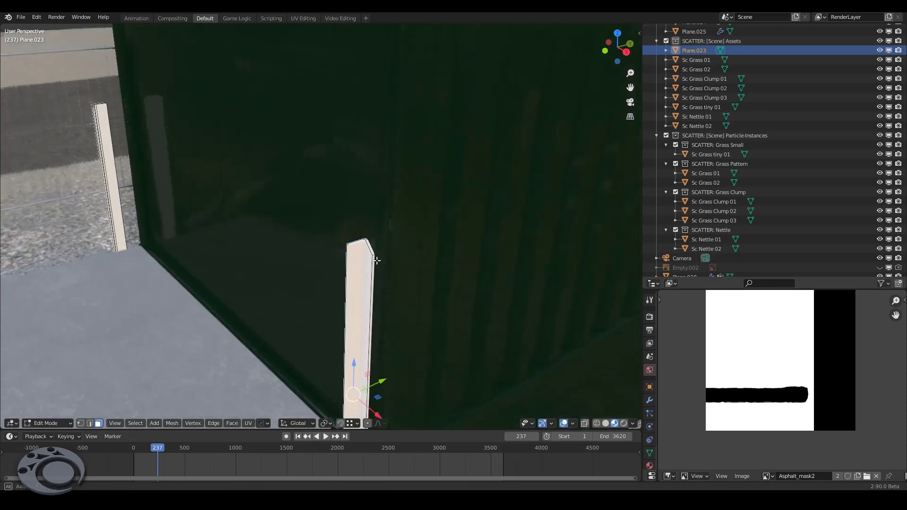
pyautogui.scroll(2, 364, 262)
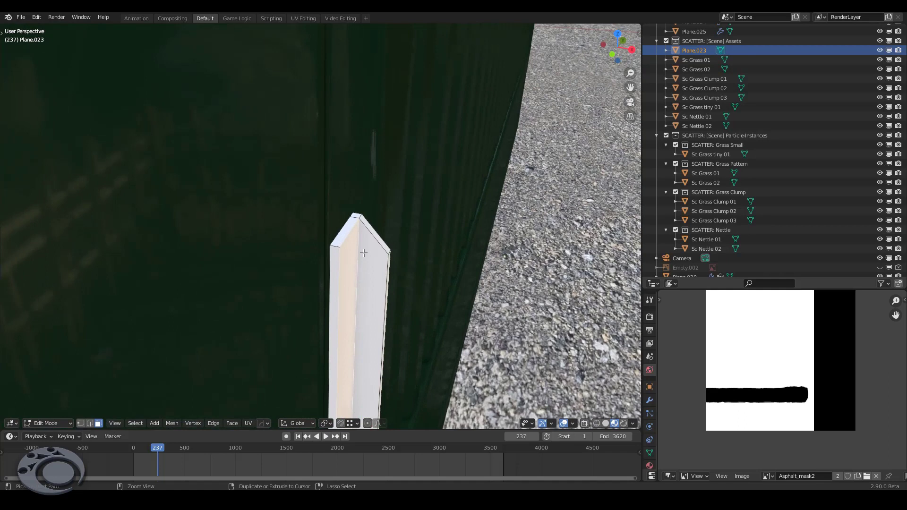
pyautogui.click(349, 232)
pyautogui.moveTo(348, 232); pyautogui.dragTo(368, 247, button='middle')
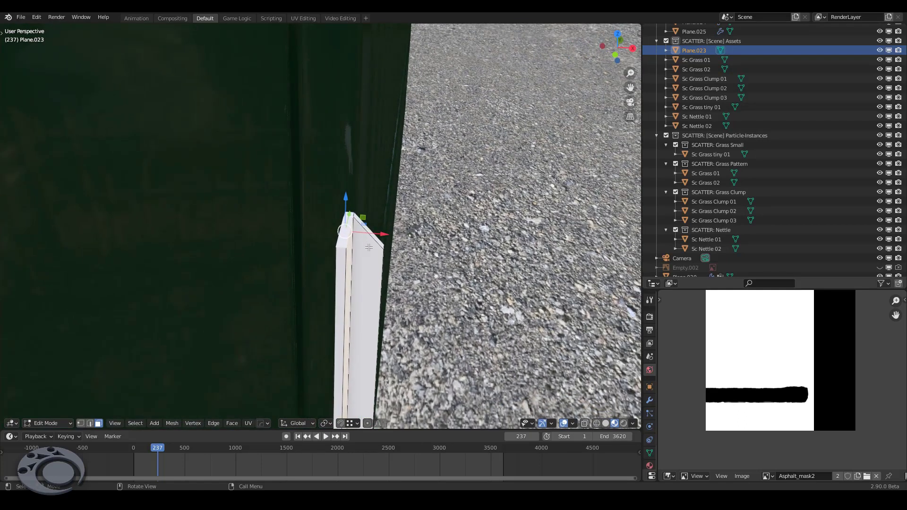
pyautogui.hotkey('shift', 'd')
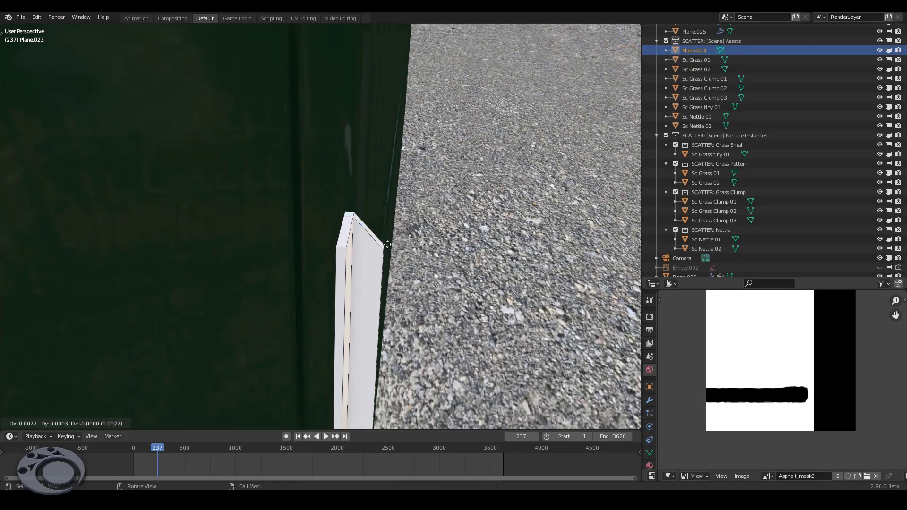
pyautogui.rightClick(379, 239)
# Offset the copied top piece −0.05149 along X and along Y, then switch to edge select.
pyautogui.press('g')
pyautogui.press('x')
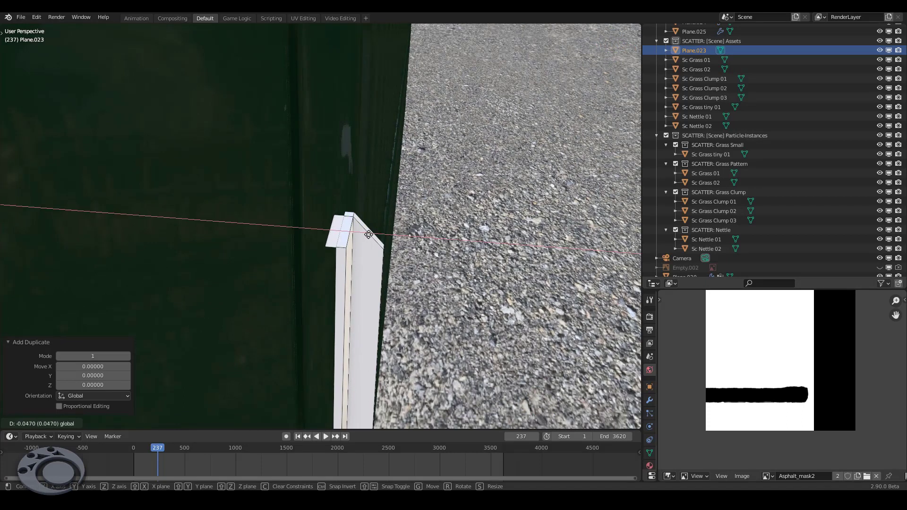
pyautogui.click(369, 235)
pyautogui.moveTo(369, 234)
pyautogui.mouseDown(button='middle')
pyautogui.moveTo(413, 283)
pyautogui.moveTo(336, 251)
pyautogui.mouseUp(button='middle')
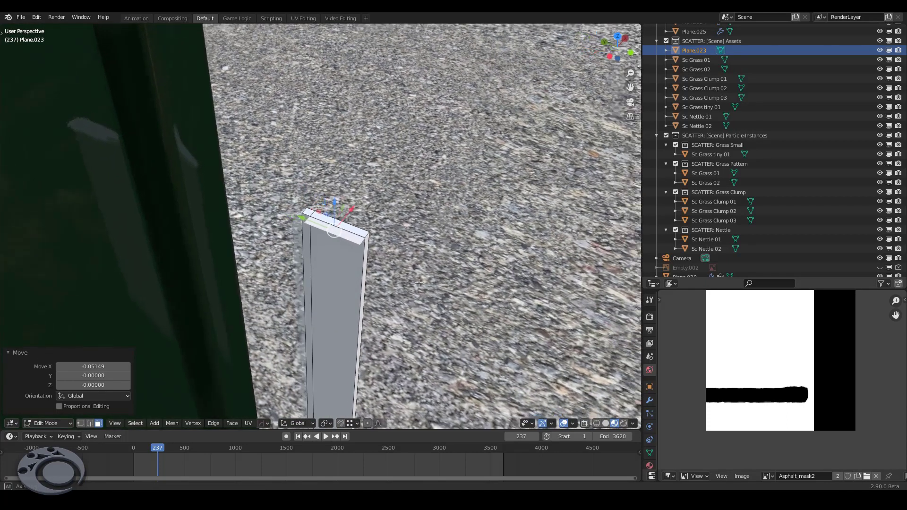
pyautogui.press('g')
pyautogui.press('y')
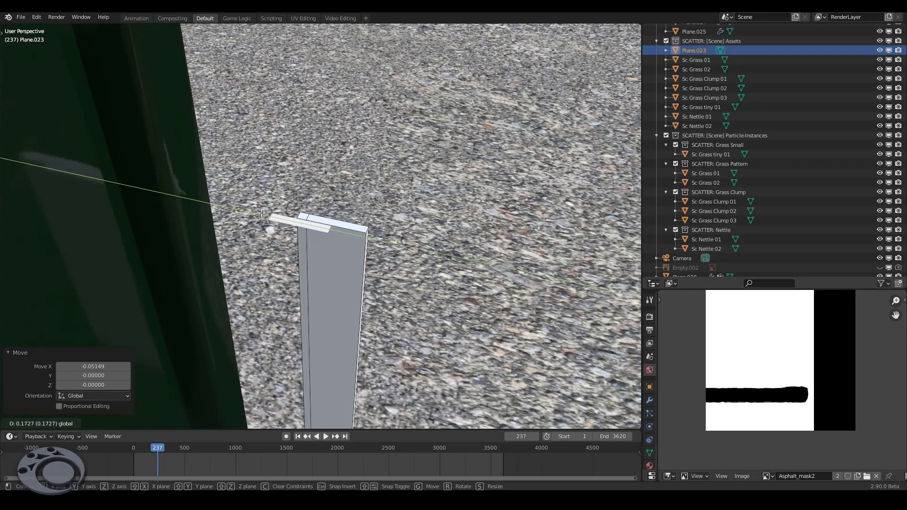
pyautogui.click(263, 215)
pyautogui.press('2')
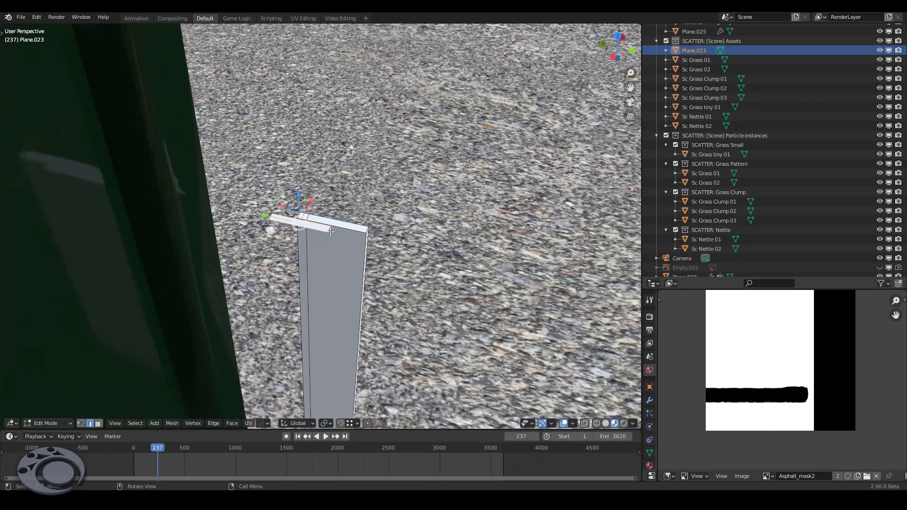
pyautogui.scroll(-4, 242, 231)
pyautogui.scroll(-3, 242, 230)
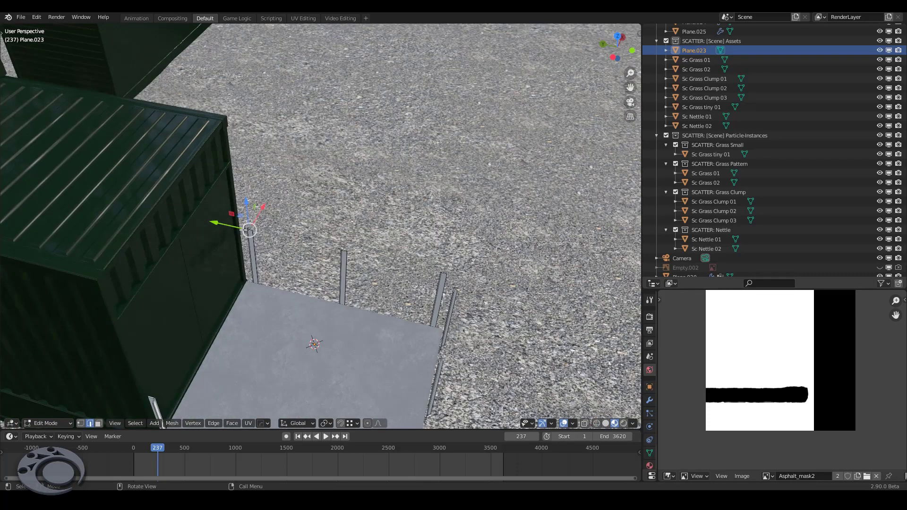
# Stretch the strip along Y across the post tops to the far post, then select the whole rail face.
pyautogui.press('g')
pyautogui.press('y')
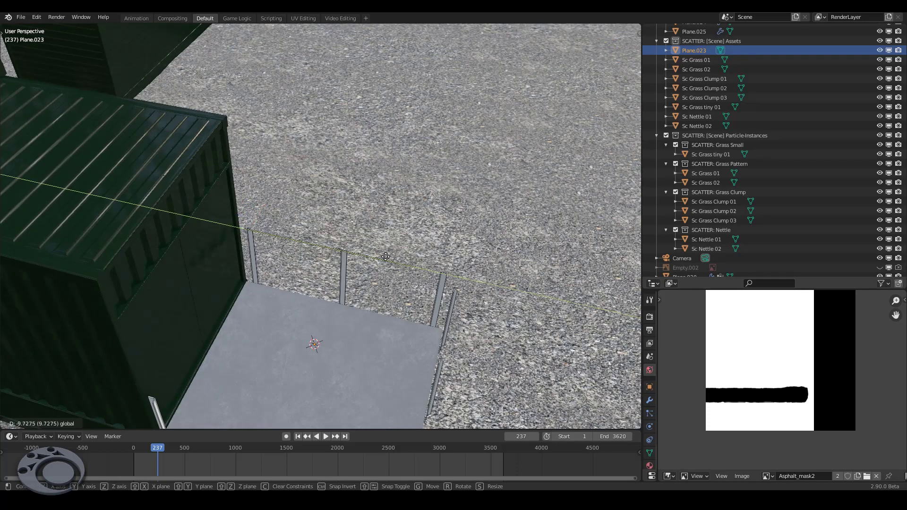
pyautogui.click(409, 262)
pyautogui.moveTo(409, 262)
pyautogui.mouseDown(button='middle')
pyautogui.moveTo(352, 313)
pyautogui.moveTo(476, 239)
pyautogui.mouseUp(button='middle')
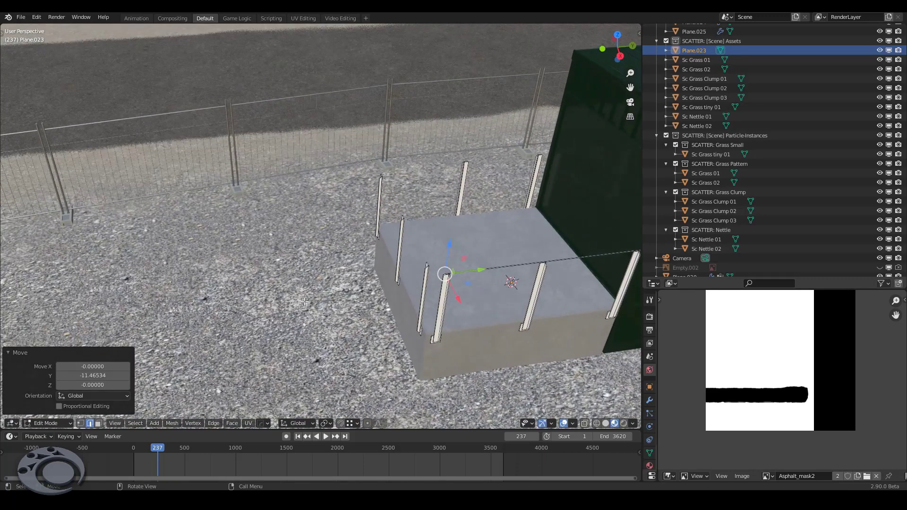
pyautogui.scroll(3, 476, 239)
pyautogui.scroll(3, 476, 239)
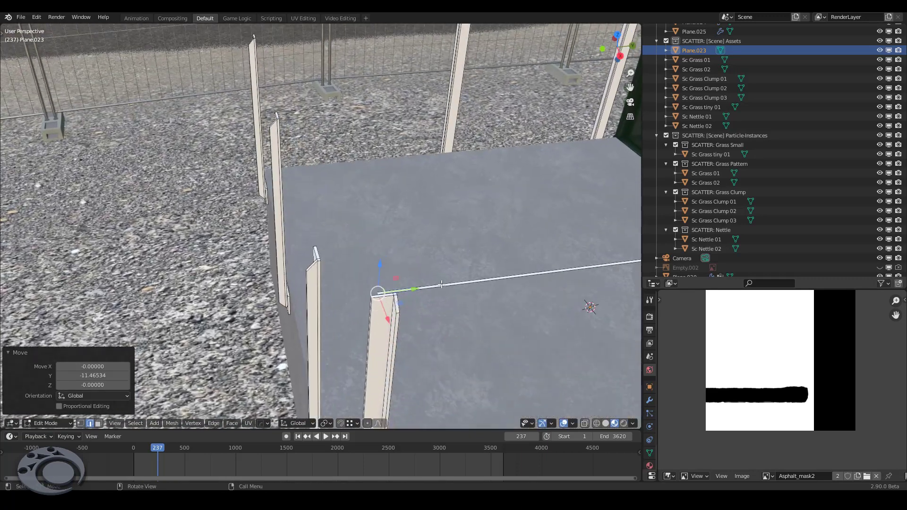
pyautogui.moveTo(411, 288); pyautogui.dragTo(366, 296)
pyautogui.moveTo(365, 295)
pyautogui.mouseDown(button='middle')
pyautogui.moveTo(346, 247)
pyautogui.moveTo(300, 220)
pyautogui.mouseUp(button='middle')
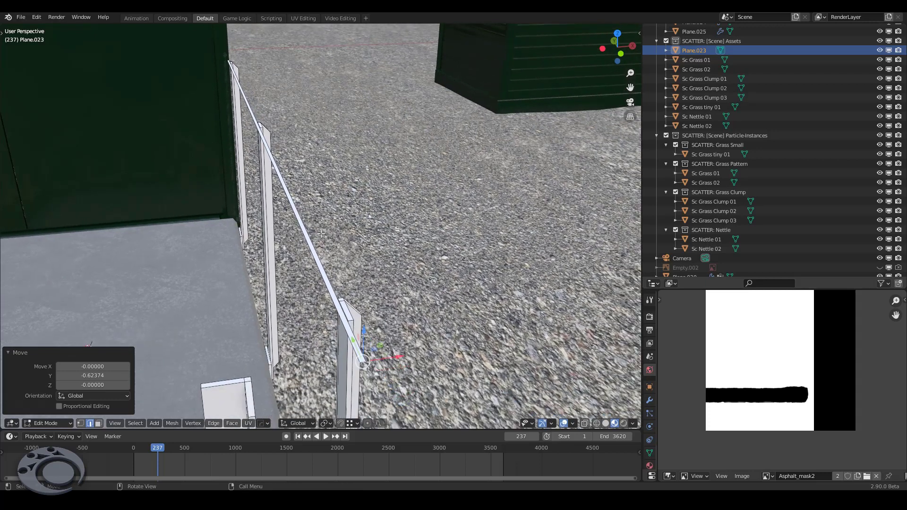
pyautogui.press('3')
pyautogui.keyDown('alt'); pyautogui.click(315, 246); pyautogui.keyUp('alt')
pyautogui.moveTo(314, 246)
pyautogui.keyDown('alt'); pyautogui.mouseDown(button='middle')
pyautogui.moveTo(343, 331)
pyautogui.moveTo(392, 317)
pyautogui.mouseUp(button='middle'); pyautogui.keyUp('alt')
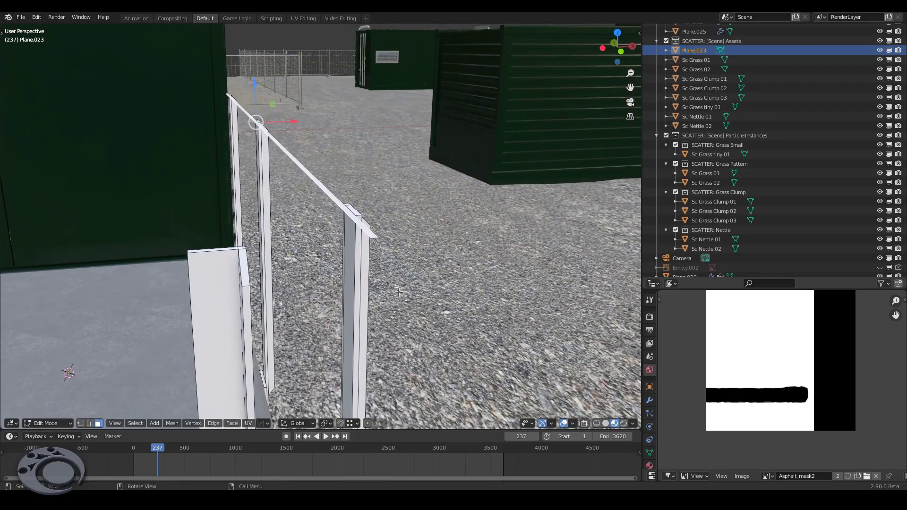
# Extrude the rail strip 0.05231 for thickness, then extrude its top face −0.24207 along the normal.
pyautogui.press('e')
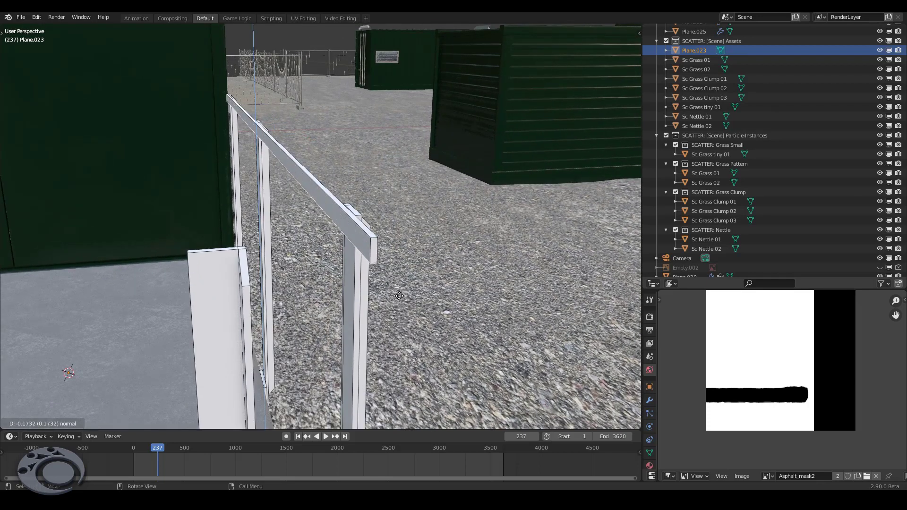
pyautogui.click(358, 225)
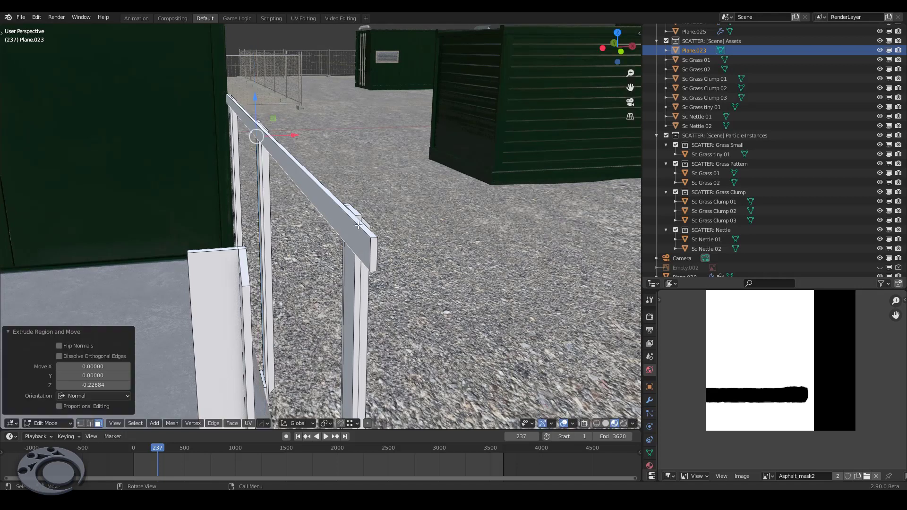
pyautogui.click(356, 217)
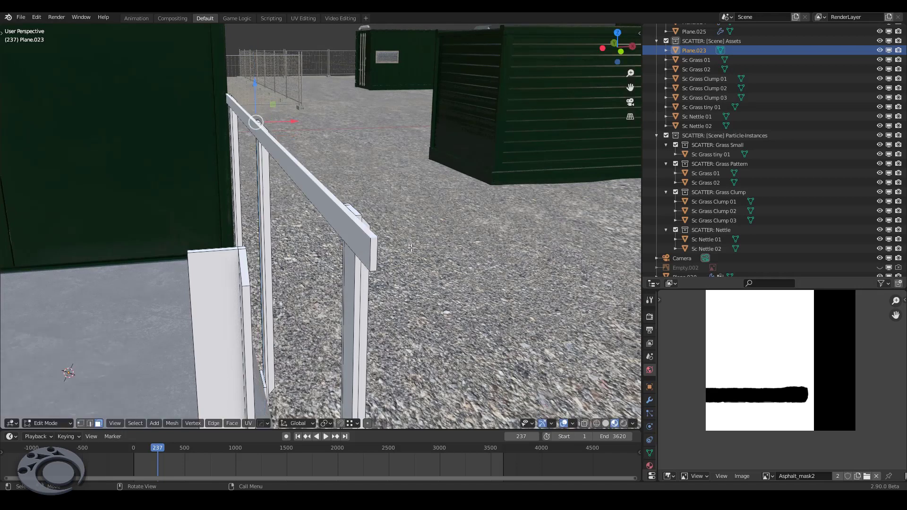
pyautogui.press('e')
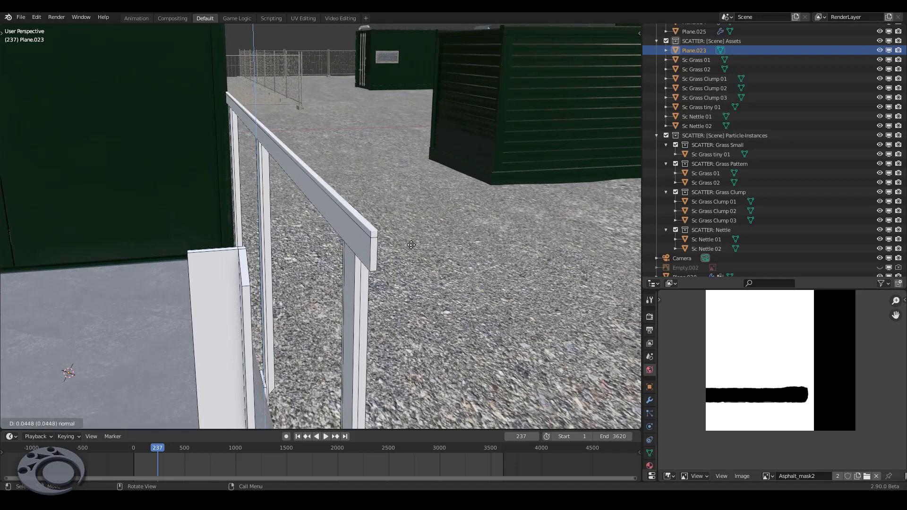
pyautogui.click(410, 244)
pyautogui.moveTo(411, 245); pyautogui.dragTo(301, 238, button='middle')
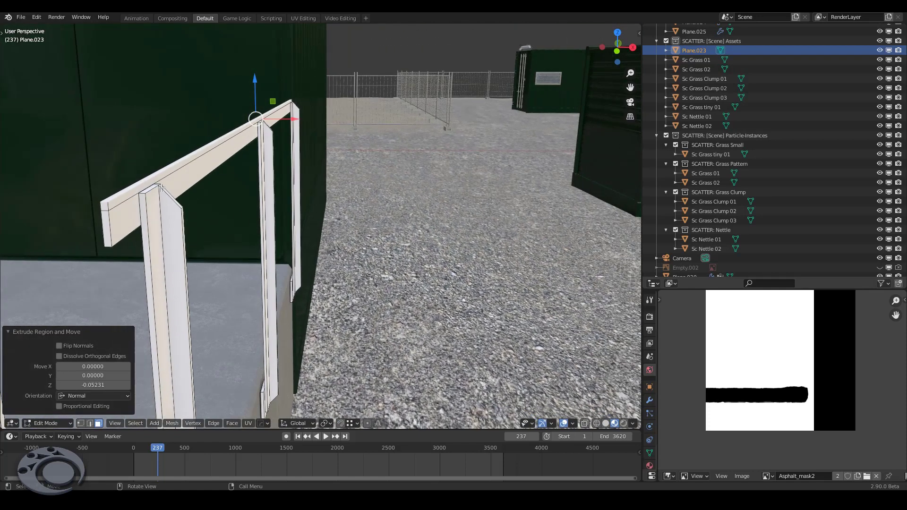
pyautogui.hotkey('ctrl', 'z')
pyautogui.press('e')
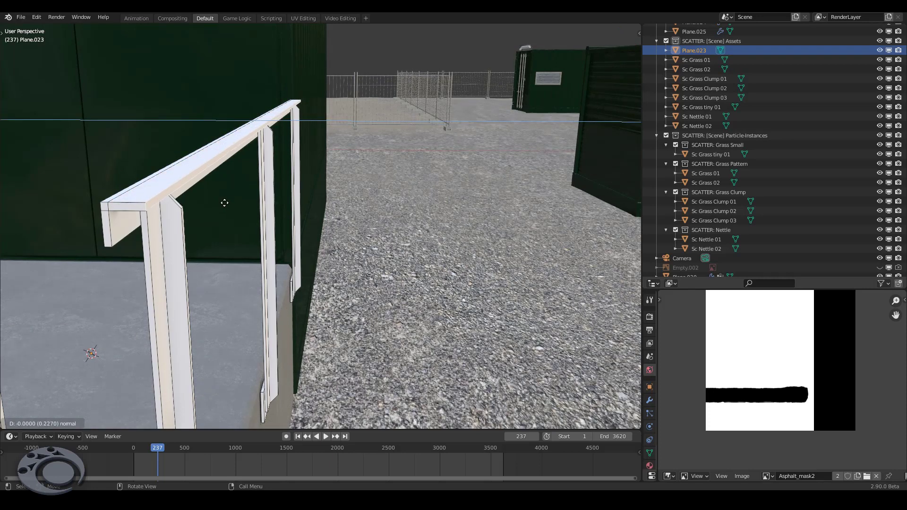
pyautogui.click(225, 203)
pyautogui.moveTo(446, 162)
pyautogui.mouseDown(button='middle')
pyautogui.moveTo(381, 222)
pyautogui.moveTo(355, 182)
pyautogui.mouseUp(button='middle')
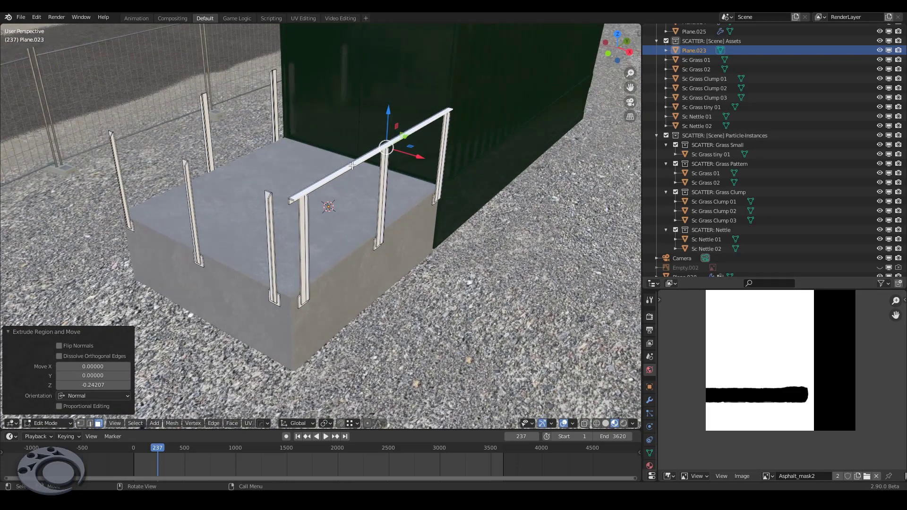
# Duplicate the top rail level and turn the copy 90° about Z for the adjoining side.
pyautogui.press('l')
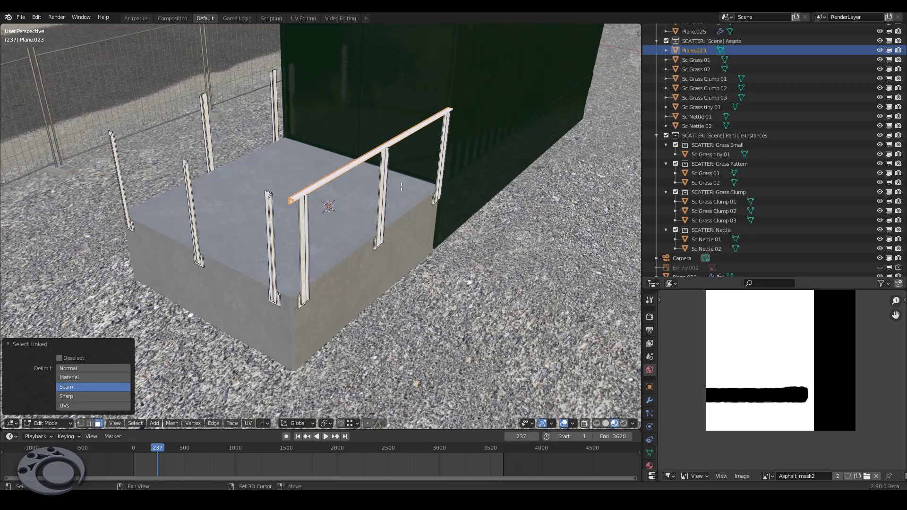
pyautogui.hotkey('shift', 'd')
pyautogui.hotkey('shift', 'z')
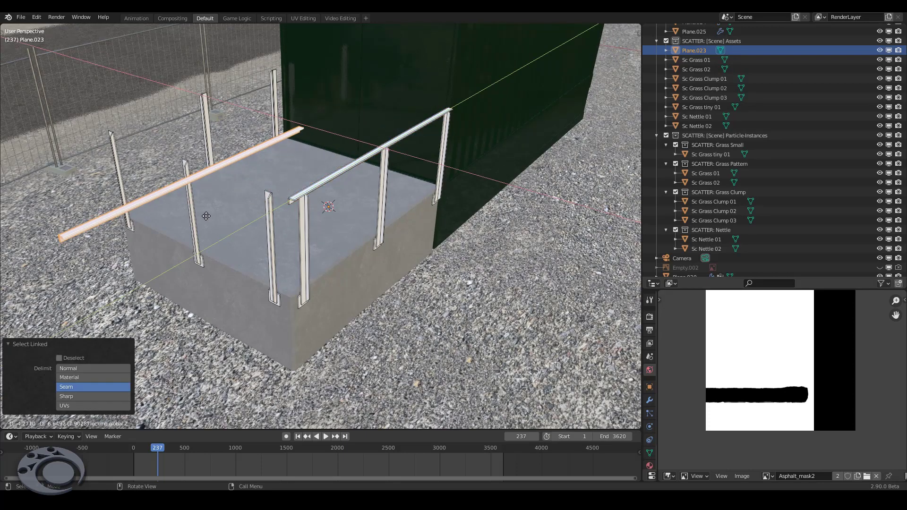
pyautogui.click(201, 207)
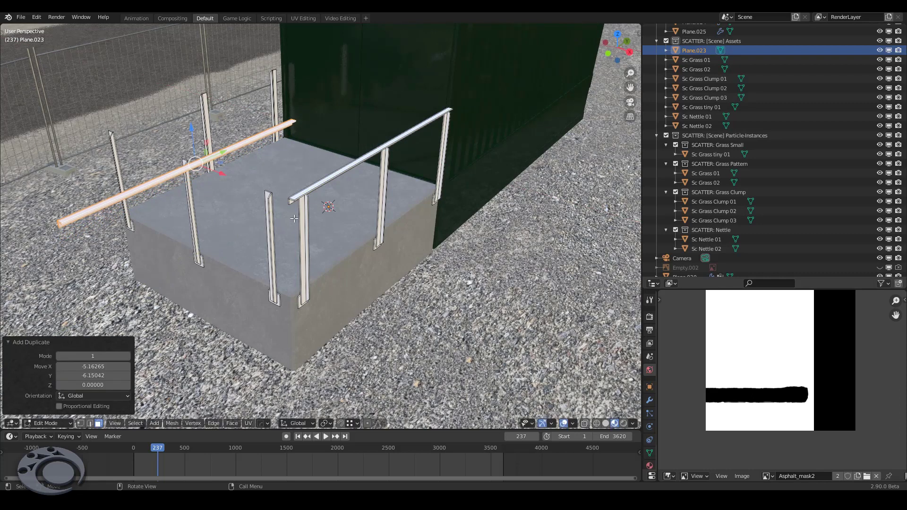
pyautogui.write('rz90')
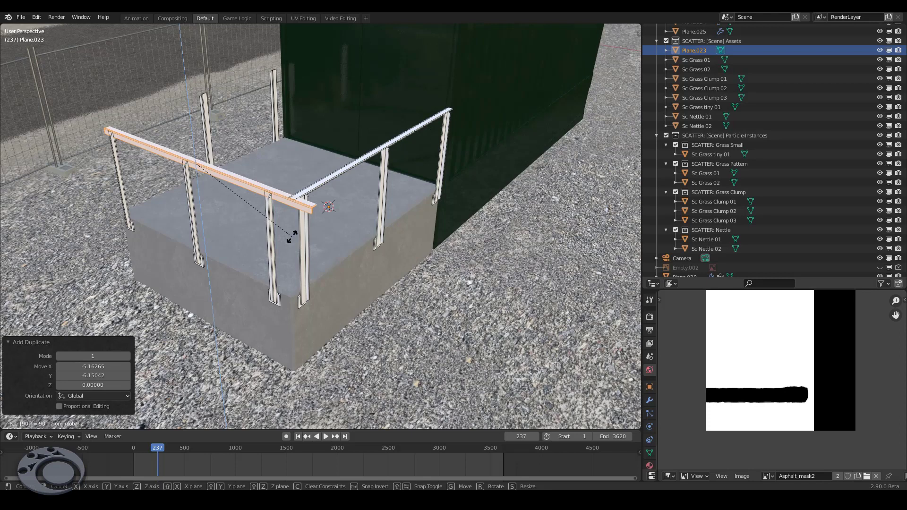
pyautogui.press('Escape')
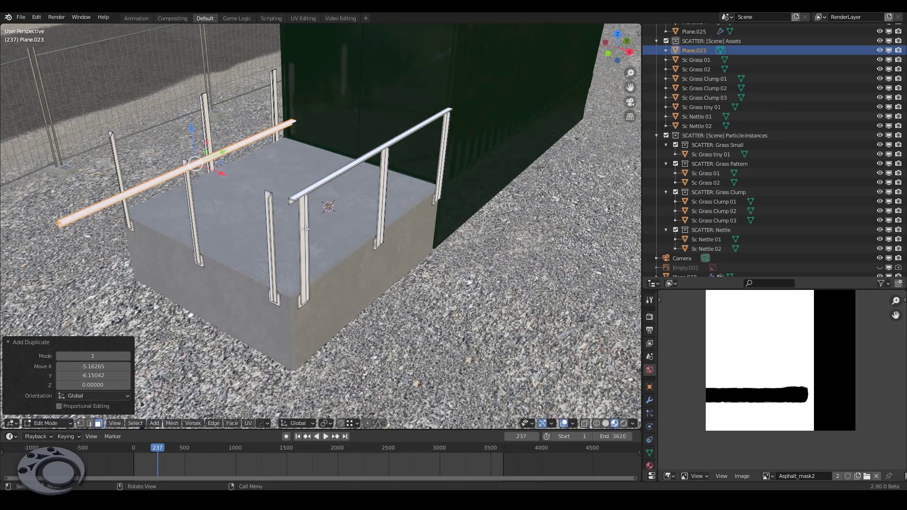
pyautogui.write('rz90')
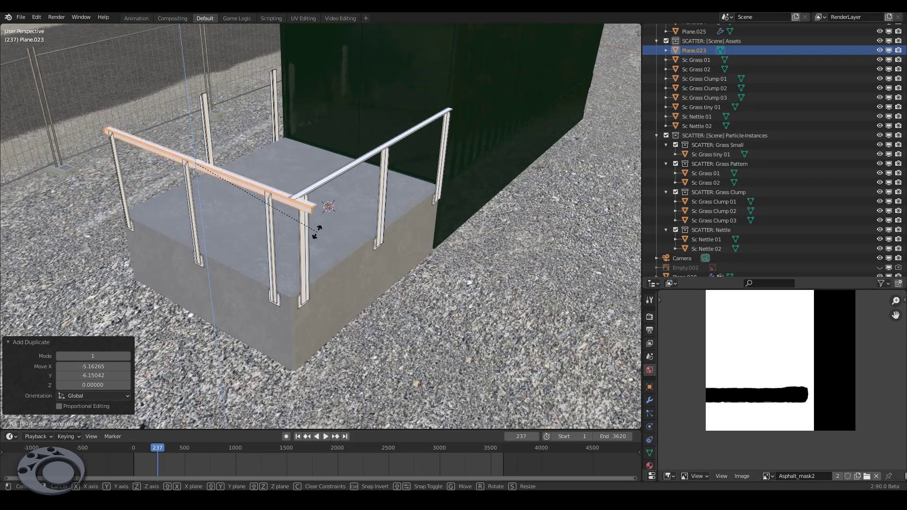
pyautogui.press('Return')
pyautogui.moveTo(316, 232); pyautogui.dragTo(154, 205, button='middle')
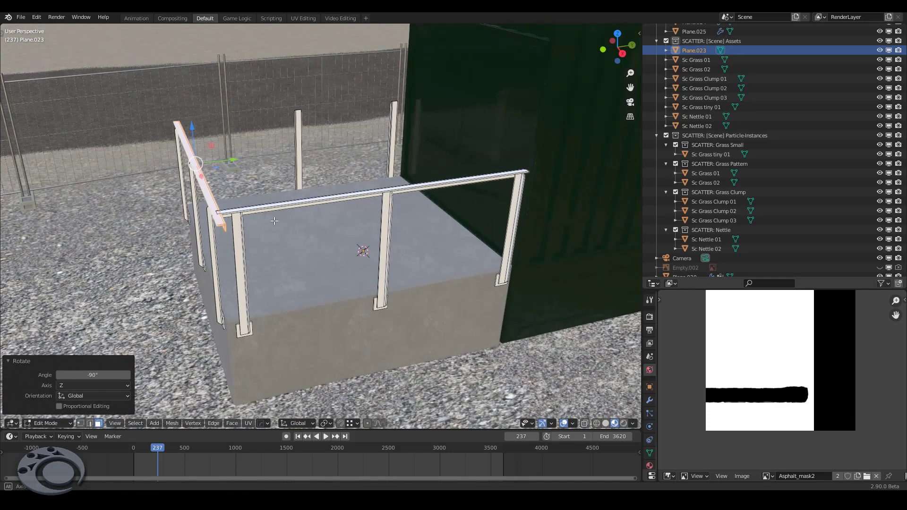
pyautogui.press('KP_Decimal')
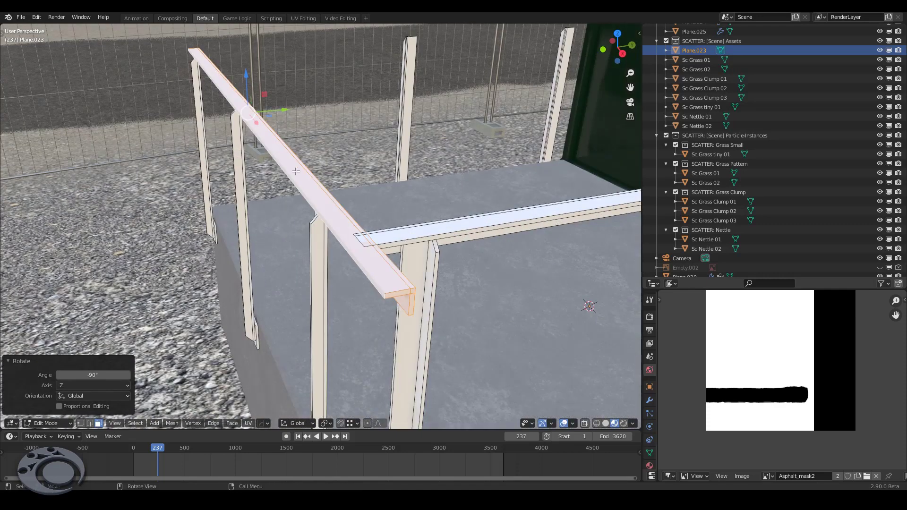
pyautogui.moveTo(296, 171); pyautogui.dragTo(299, 111, button='middle')
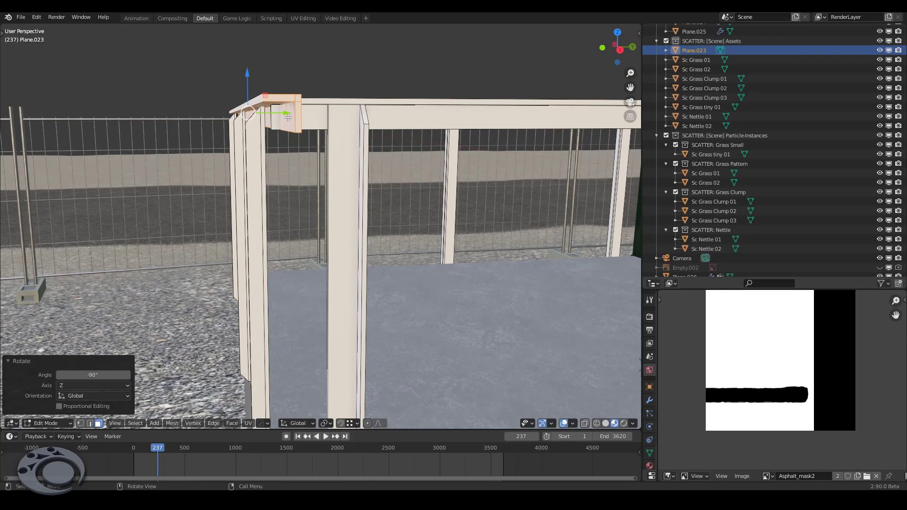
# Move the new rail's end along Y to reach the corner post.
pyautogui.press('g')
pyautogui.press('y')
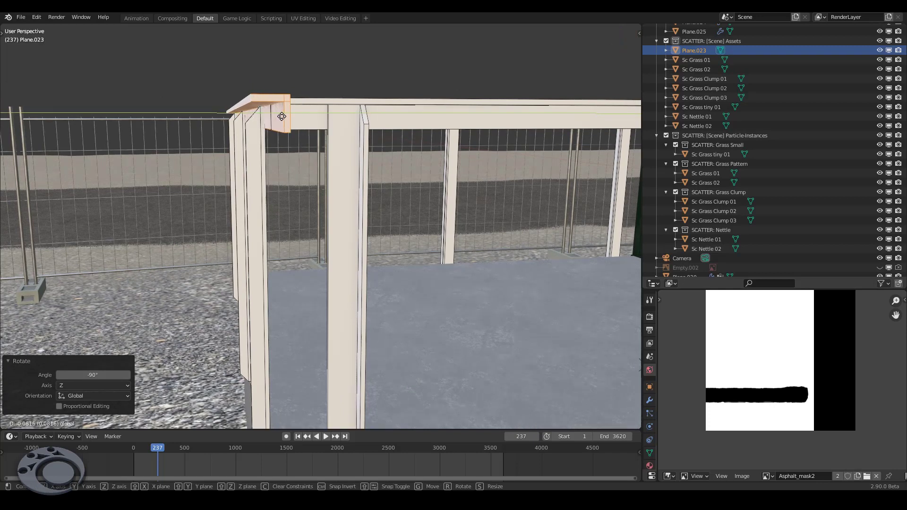
pyautogui.click(281, 116)
pyautogui.moveTo(266, 136); pyautogui.dragTo(231, 84, button='middle')
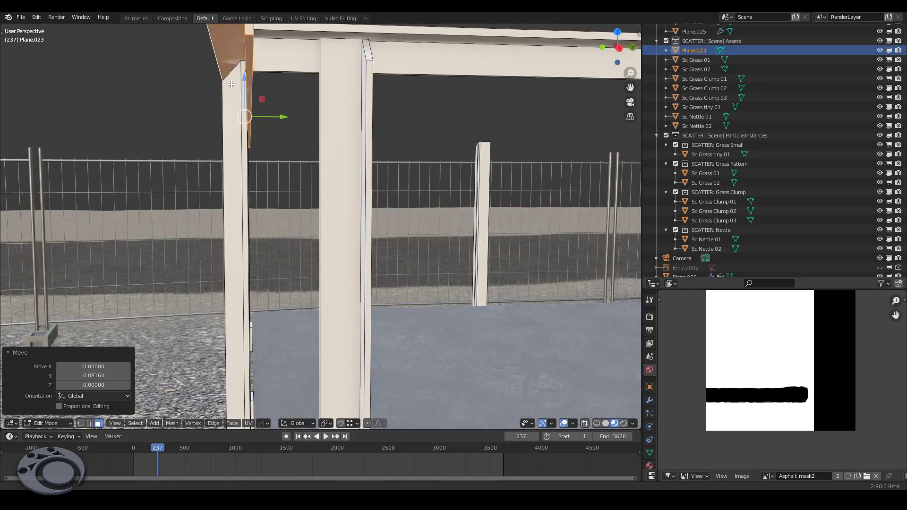
pyautogui.moveTo(283, 117); pyautogui.dragTo(287, 116)
pyautogui.moveTo(286, 116); pyautogui.dragTo(187, 170, button='middle')
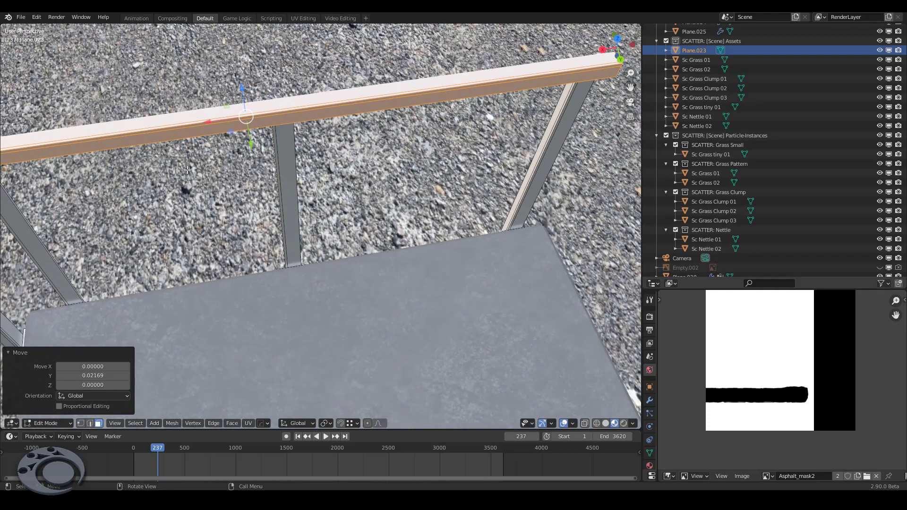
pyautogui.moveTo(294, 178); pyautogui.dragTo(410, 129, button='middle')
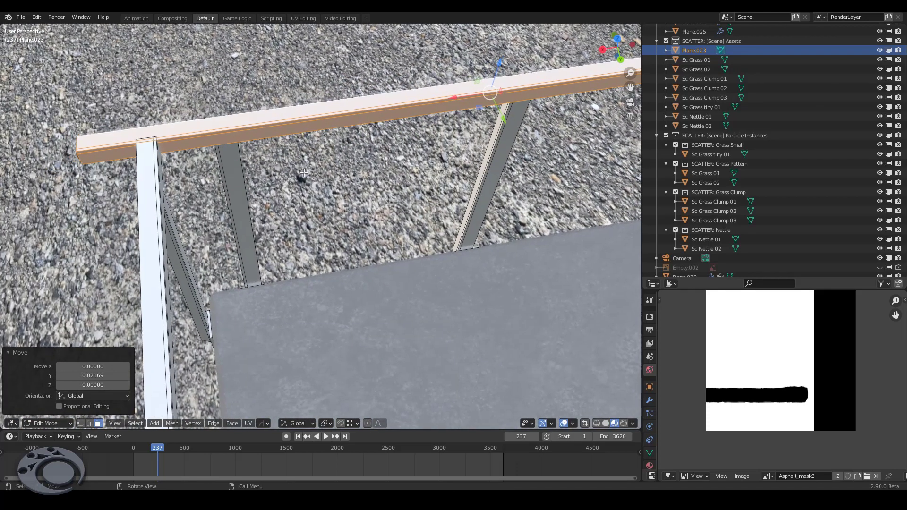
# Scale the rail to 0.896 on X and shift it along X (−0.366, then −0.124) to align with the corner post.
pyautogui.press('s')
pyautogui.press('x')
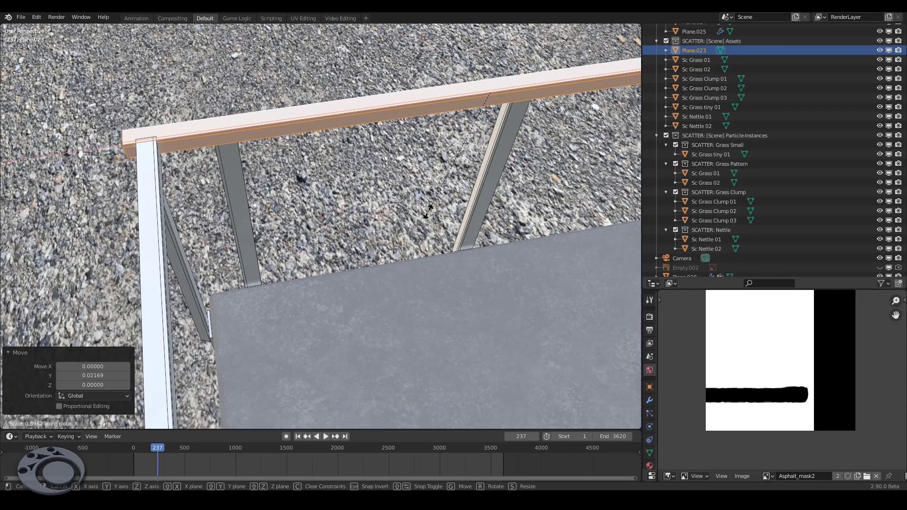
pyautogui.click(430, 215)
pyautogui.keyDown('shift'); pyautogui.moveTo(464, 222); pyautogui.dragTo(203, 183, button='middle'); pyautogui.keyUp('shift')
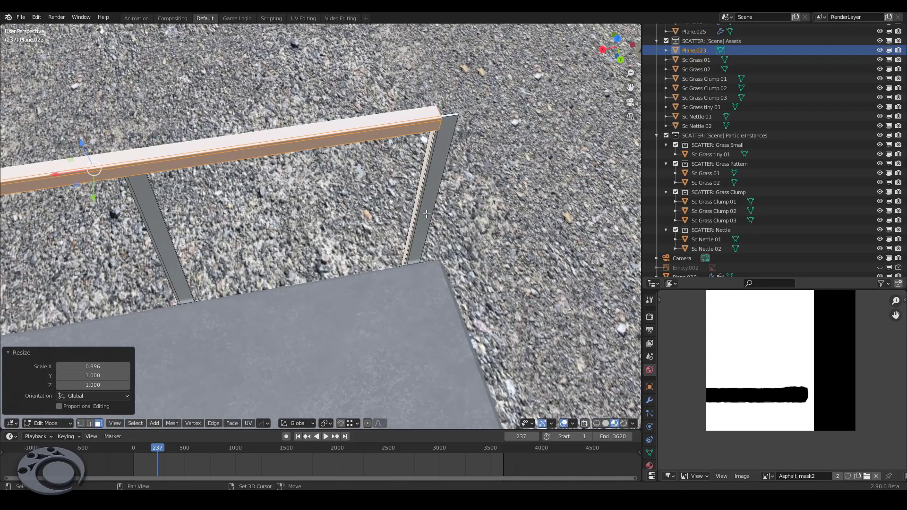
pyautogui.press('g')
pyautogui.press('x')
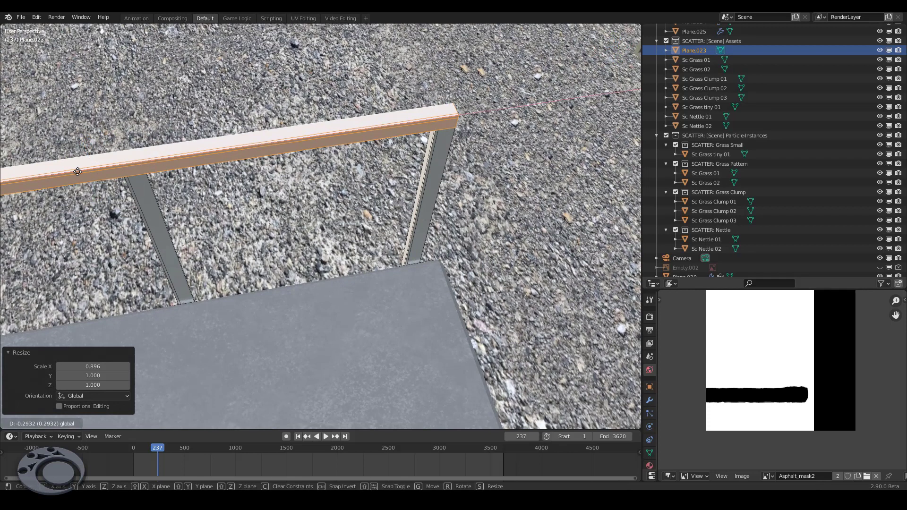
pyautogui.click(85, 171)
pyautogui.moveTo(85, 171)
pyautogui.keyDown('shift'); pyautogui.mouseDown(button='middle')
pyautogui.moveTo(116, 220)
pyautogui.moveTo(383, 148)
pyautogui.mouseUp(button='middle'); pyautogui.keyUp('shift')
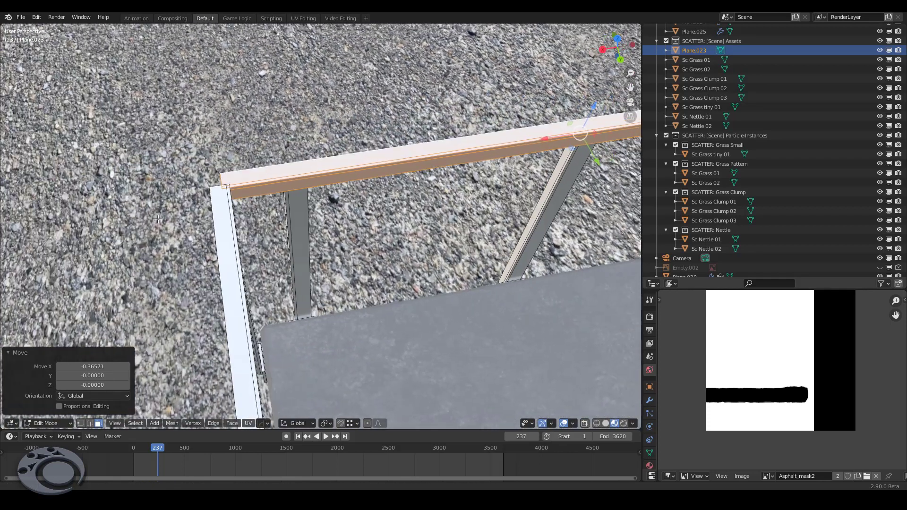
pyautogui.press('g')
pyautogui.press('x')
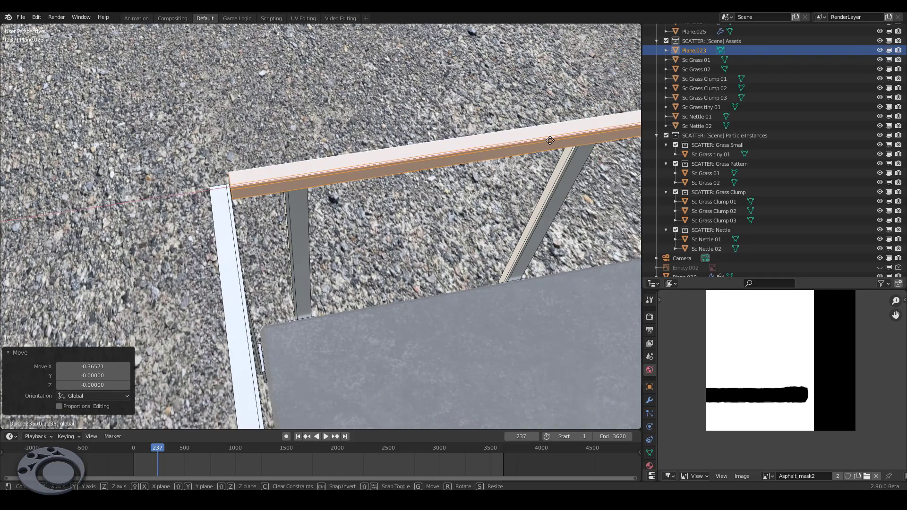
pyautogui.click(550, 140)
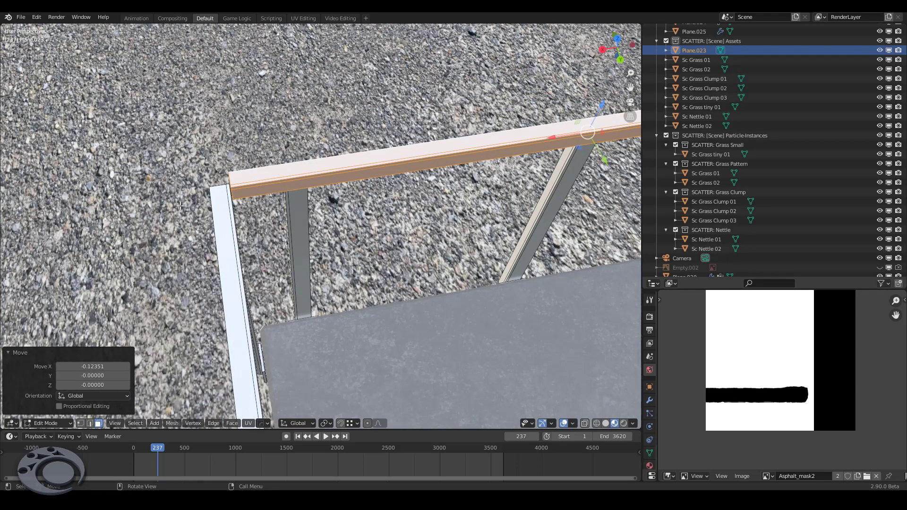
pyautogui.scroll(-3, 221, 256)
pyautogui.moveTo(221, 256)
pyautogui.mouseDown(button='middle')
pyautogui.moveTo(184, 168)
pyautogui.moveTo(192, 178)
pyautogui.moveTo(456, 221)
pyautogui.mouseUp(button='middle')
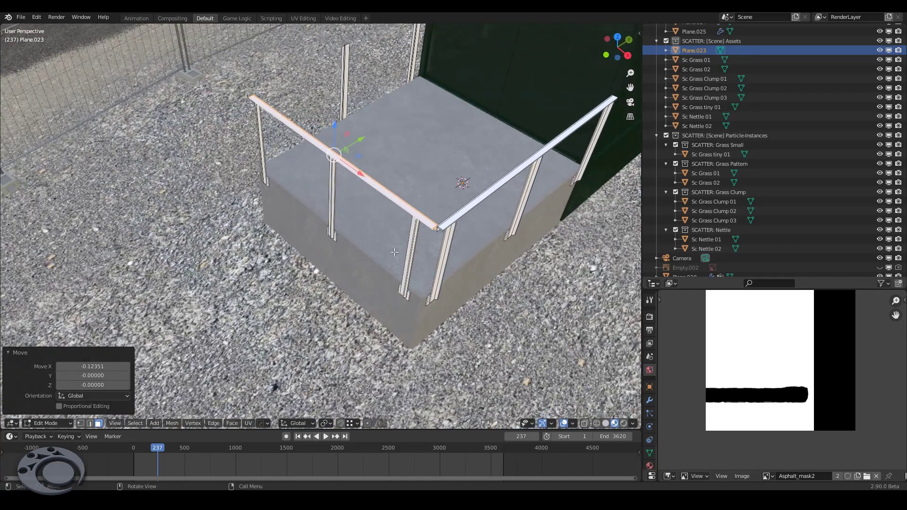
# Move the corner post's front and side faces along Y to meet the rails.
pyautogui.scroll(4, 456, 221)
pyautogui.scroll(5, 420, 241)
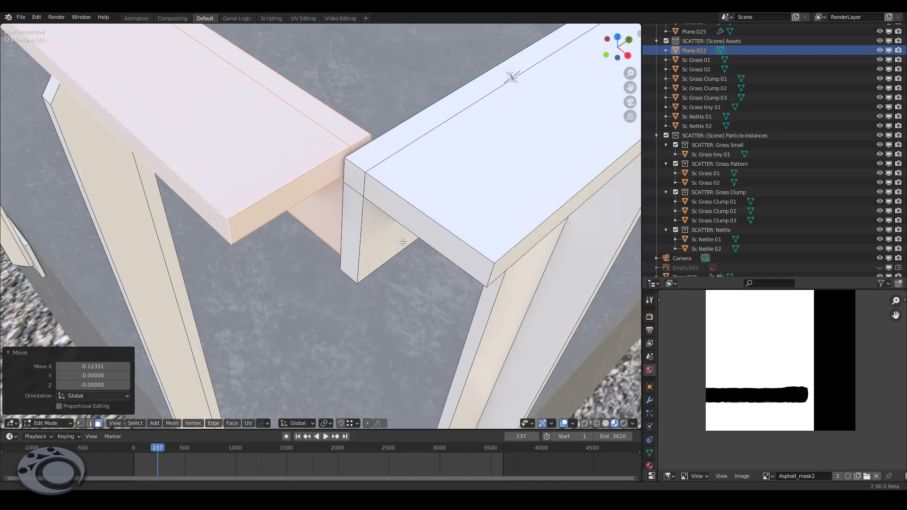
pyautogui.click(350, 235)
pyautogui.click(353, 208)
pyautogui.keyDown('shift'); pyautogui.click(399, 218); pyautogui.keyUp('shift')
pyautogui.press('g')
pyautogui.press('y')
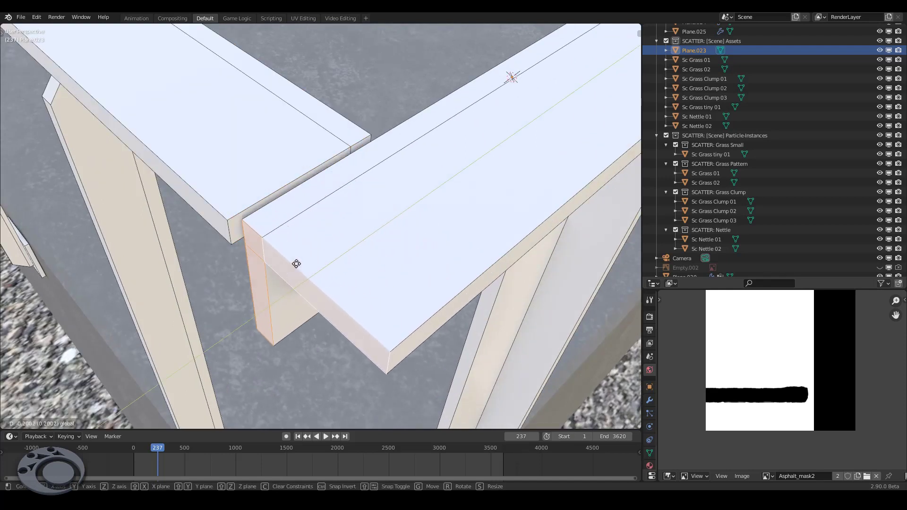
pyautogui.click(288, 265)
# Bevel the rails' corner edge with width 0.181 and one segment.
pyautogui.click(384, 373)
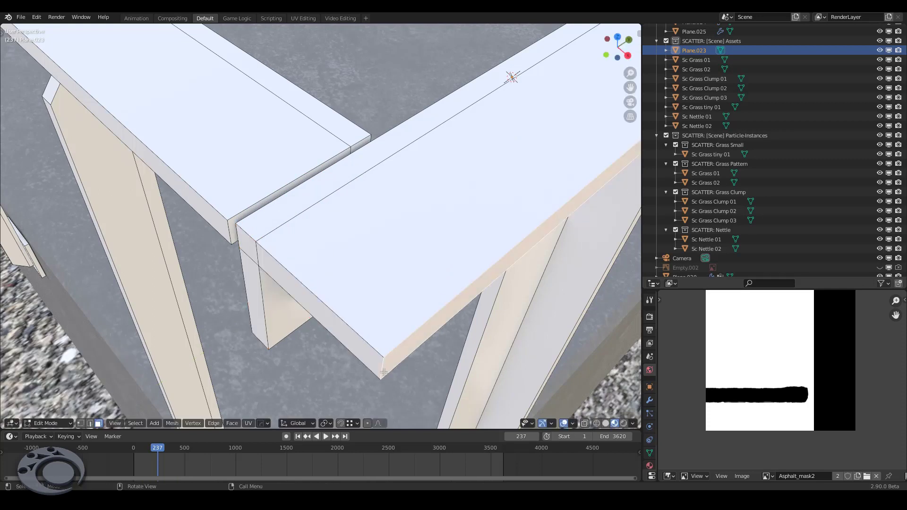
pyautogui.keyDown('shift'); pyautogui.click(260, 340); pyautogui.keyUp('shift')
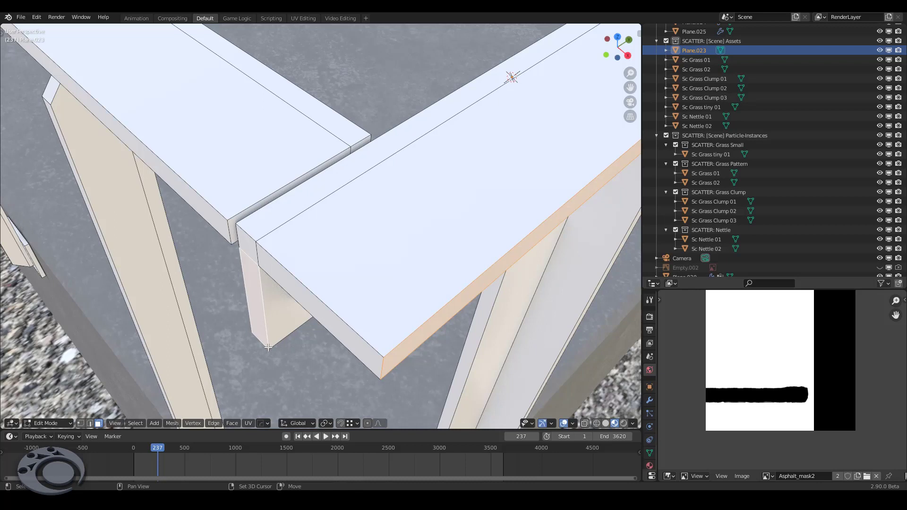
pyautogui.press('2')
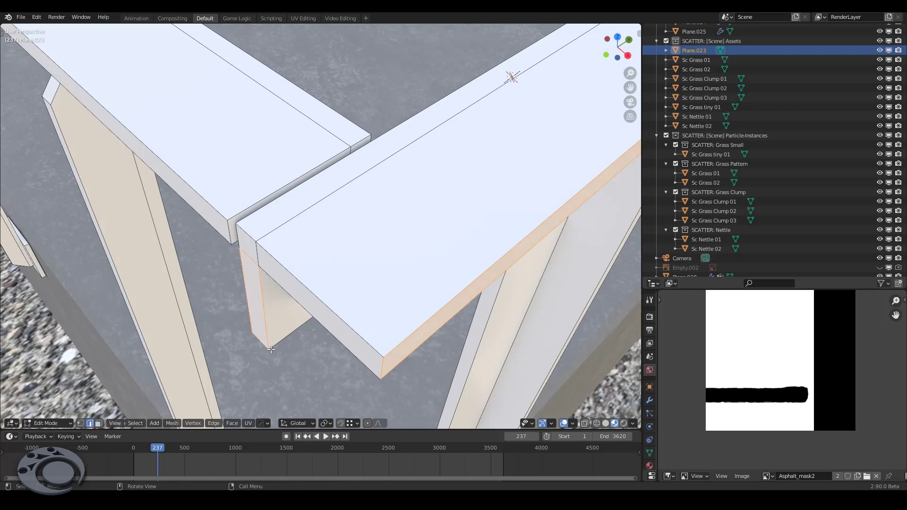
pyautogui.click(257, 338)
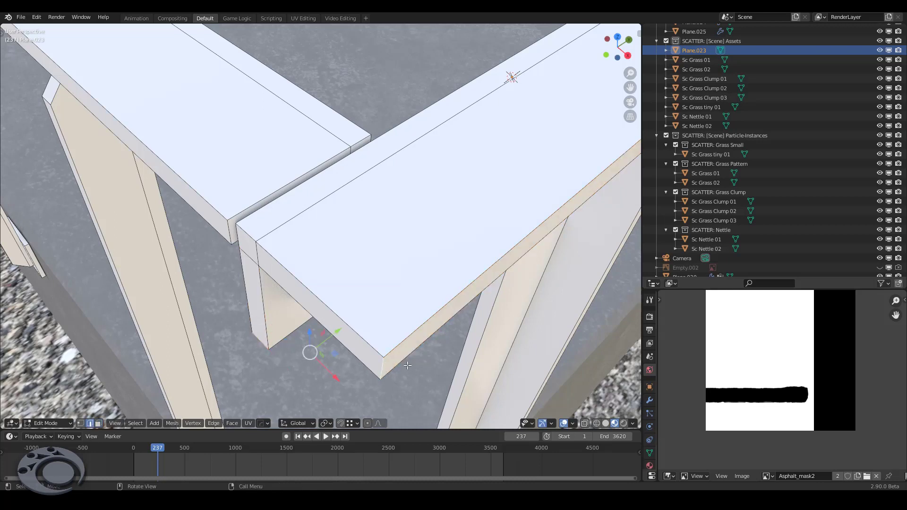
pyautogui.press('n')
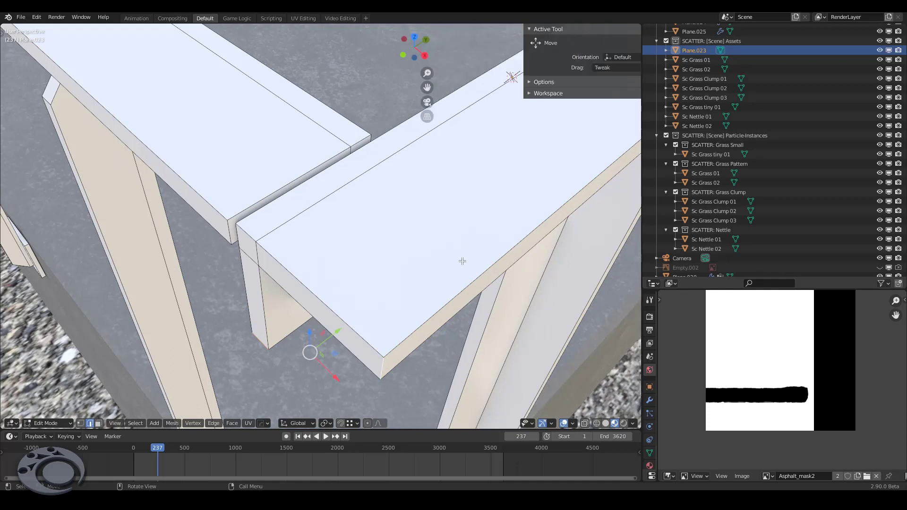
pyautogui.press('n')
pyautogui.hotkey('ctrl', 'b')
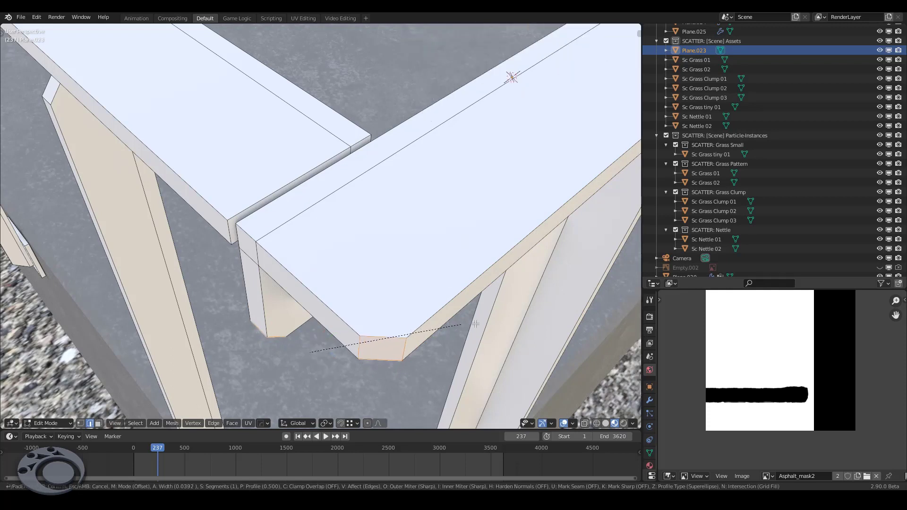
pyautogui.click(559, 325)
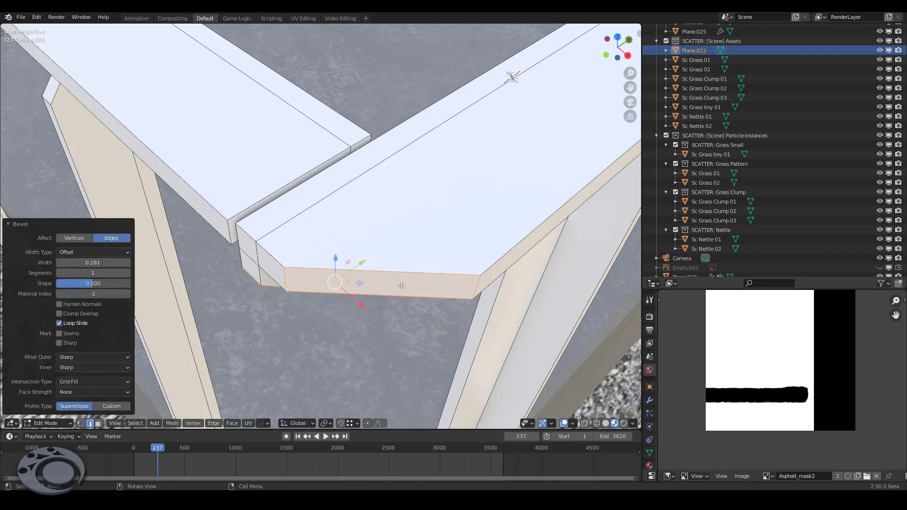
pyautogui.scroll(-5, 385, 295)
pyautogui.moveTo(384, 295)
pyautogui.mouseDown(button='middle')
pyautogui.moveTo(448, 320)
pyautogui.moveTo(389, 312)
pyautogui.moveTo(390, 271)
pyautogui.mouseUp(button='middle')
pyautogui.scroll(-5, 447, 320)
pyautogui.scroll(2, 425, 317)
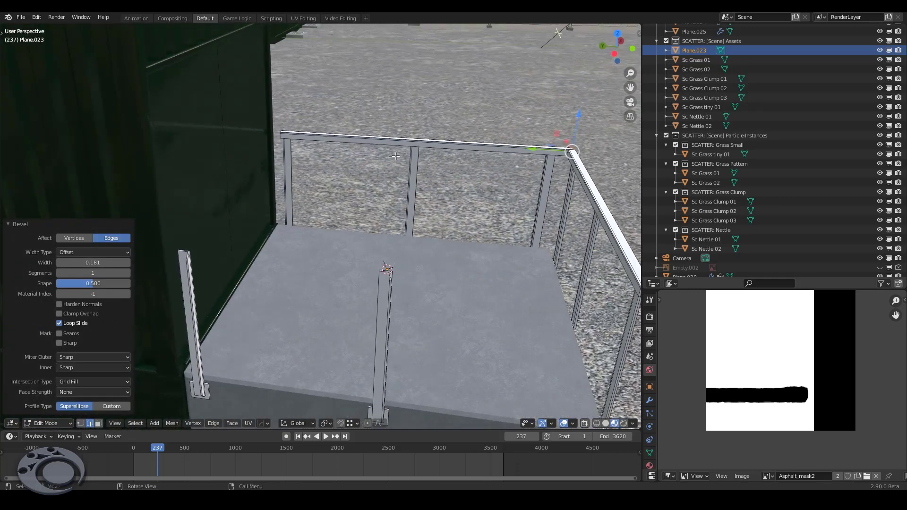
# Select the linked top rail and place a copy −11.64 along X over the posts by the container.
pyautogui.click(463, 146)
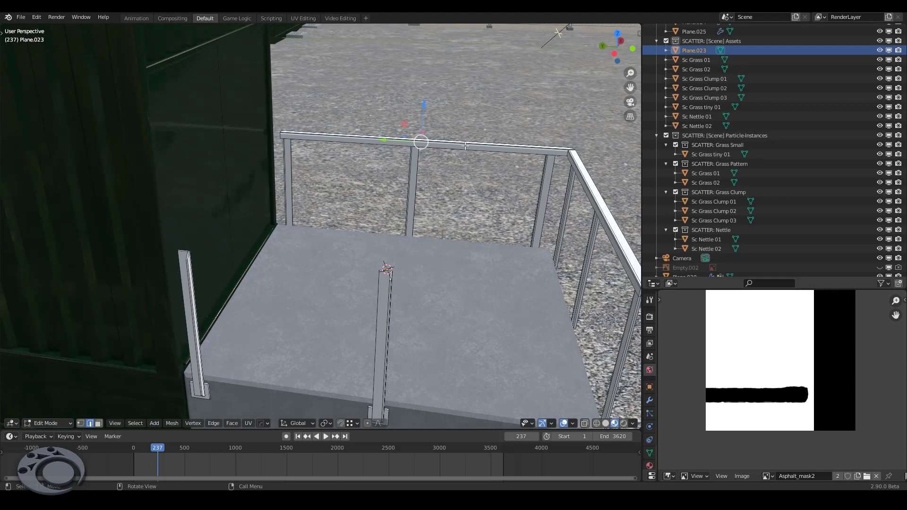
pyautogui.press('l')
pyautogui.hotkey('shift', 'd')
pyautogui.press('x')
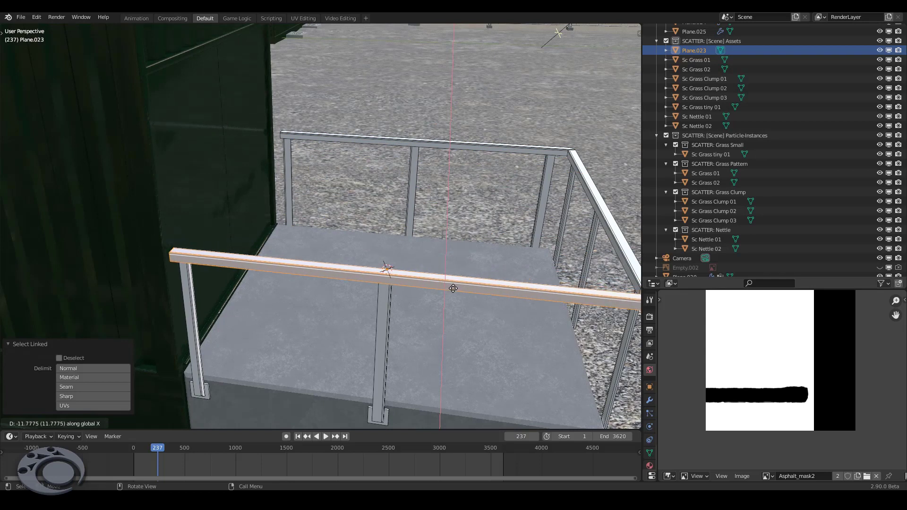
pyautogui.click(460, 283)
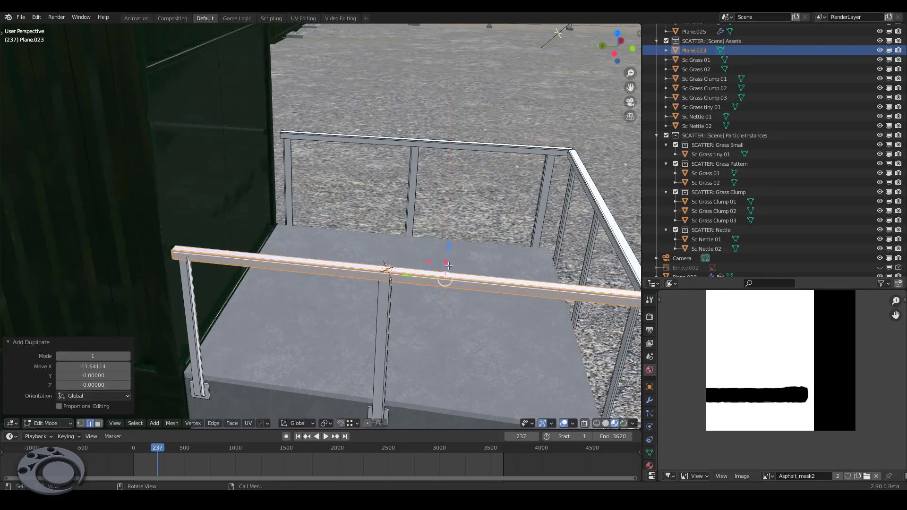
pyautogui.moveTo(468, 286)
pyautogui.mouseDown(button='middle')
pyautogui.moveTo(446, 289)
pyautogui.moveTo(498, 293)
pyautogui.mouseUp(button='middle')
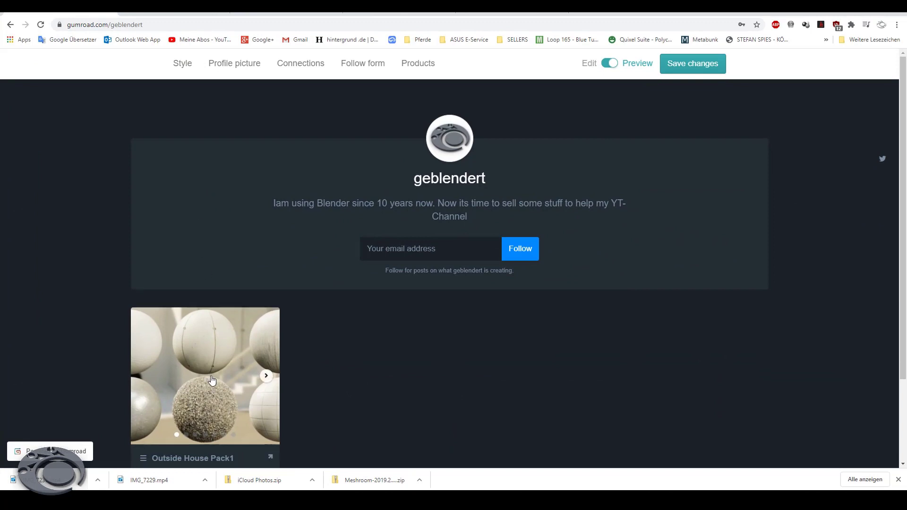
# View the Outside House Pack1 product details, then switch to the Patreon 'TexturenPacket: Outside House' post.
pyautogui.moveTo(205, 376)
pyautogui.scroll(-2, 213, 359)
pyautogui.click(194, 271)
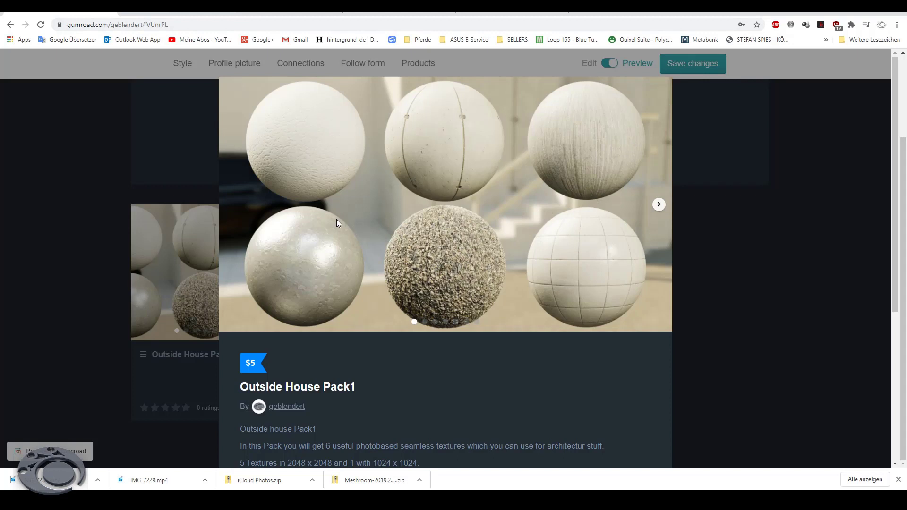
pyautogui.click(176, 10)
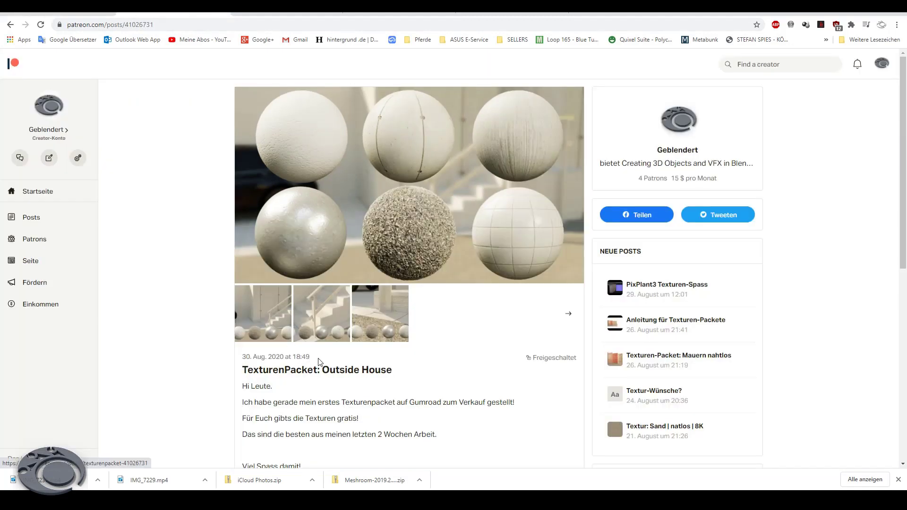
# Open the post's image lightbox and step through two more preview images.
pyautogui.click(269, 314)
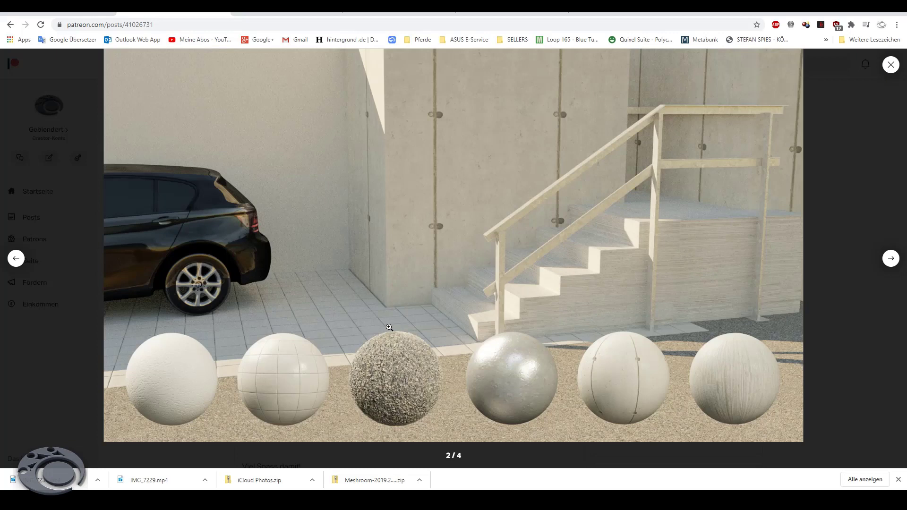
pyautogui.click(891, 259)
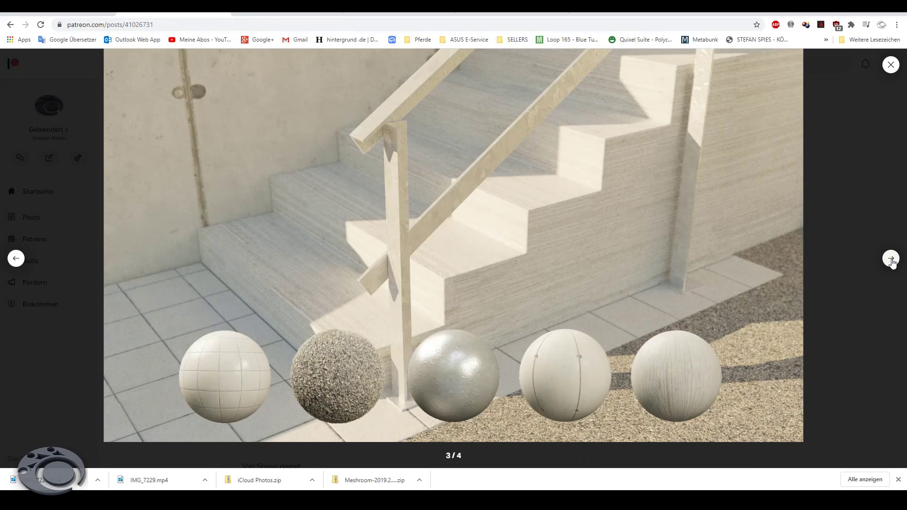
pyautogui.click(891, 260)
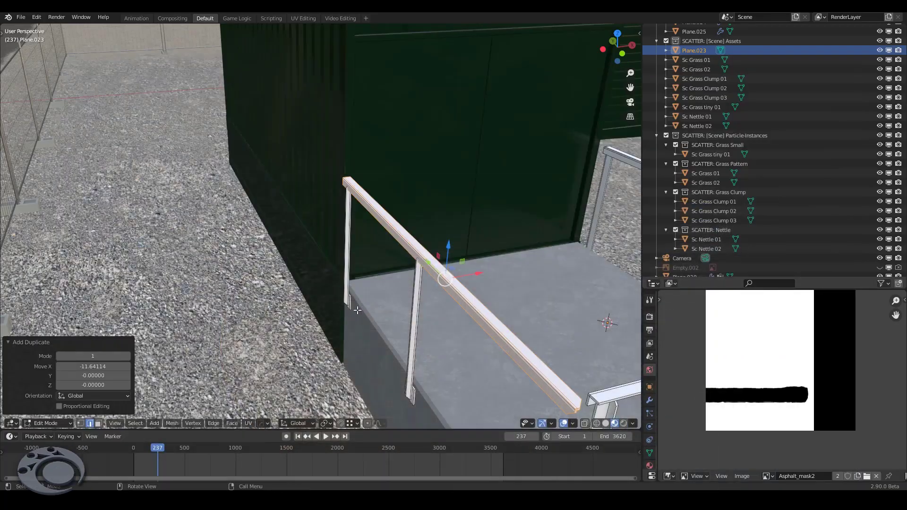
# Orbit the view around the copied handrail beside the green container.
pyautogui.moveTo(358, 309)
pyautogui.mouseDown(button='middle')
pyautogui.moveTo(478, 325)
pyautogui.moveTo(452, 326)
pyautogui.moveTo(460, 272)
pyautogui.moveTo(457, 288)
pyautogui.moveTo(415, 244)
pyautogui.mouseUp(button='middle')
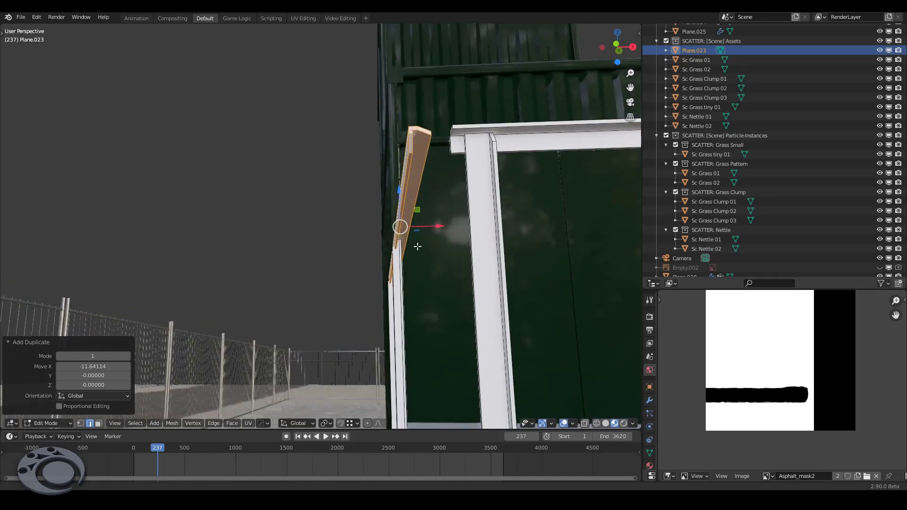
# Rotate the rail 180° about Z and nudge it slightly along X.
pyautogui.scroll(5, 419, 236)
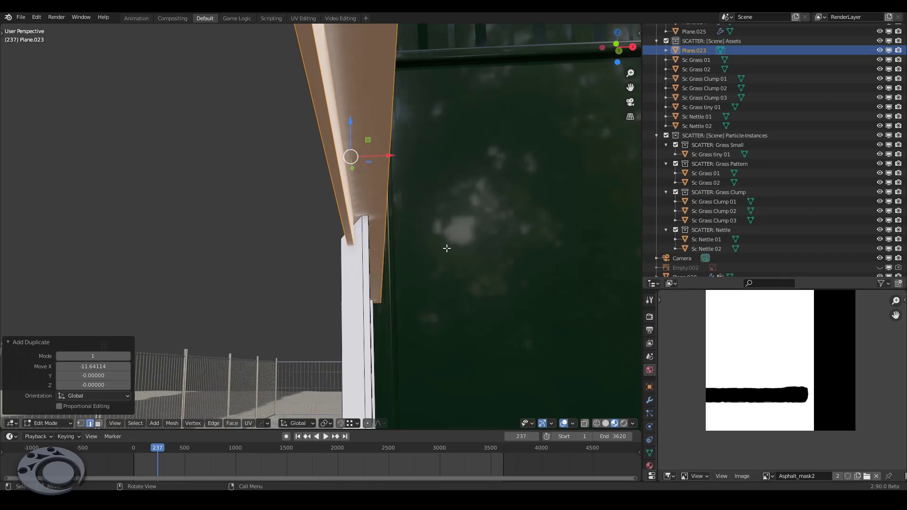
pyautogui.write('r')
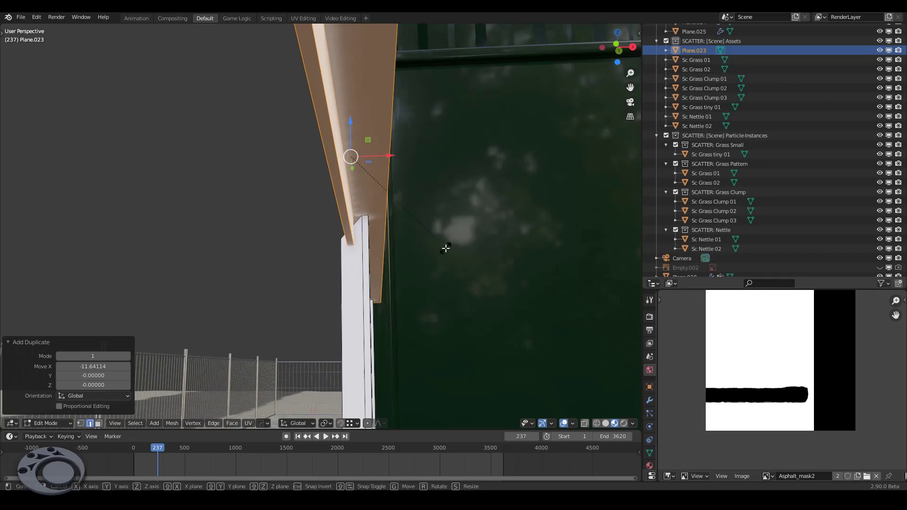
pyautogui.write('z180')
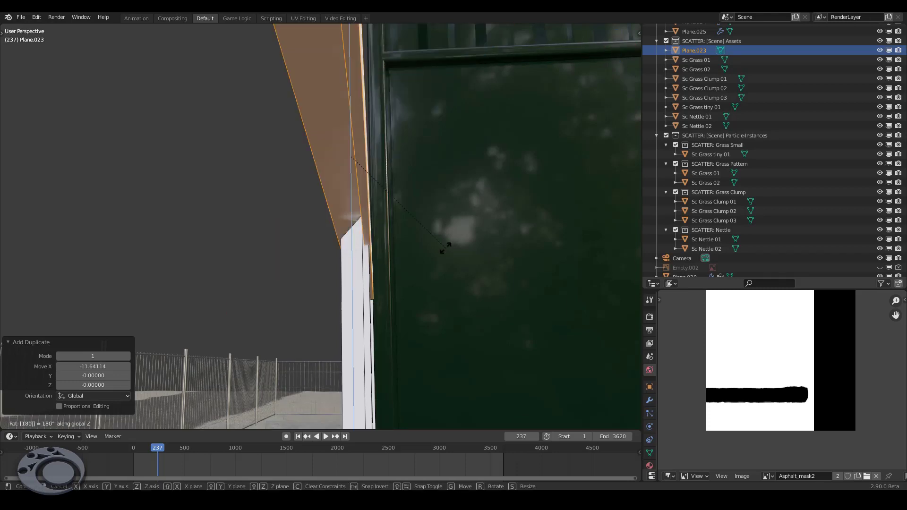
pyautogui.press('Return')
pyautogui.moveTo(367, 214)
pyautogui.mouseDown(button='middle')
pyautogui.moveTo(378, 216)
pyautogui.moveTo(391, 158)
pyautogui.mouseUp(button='middle')
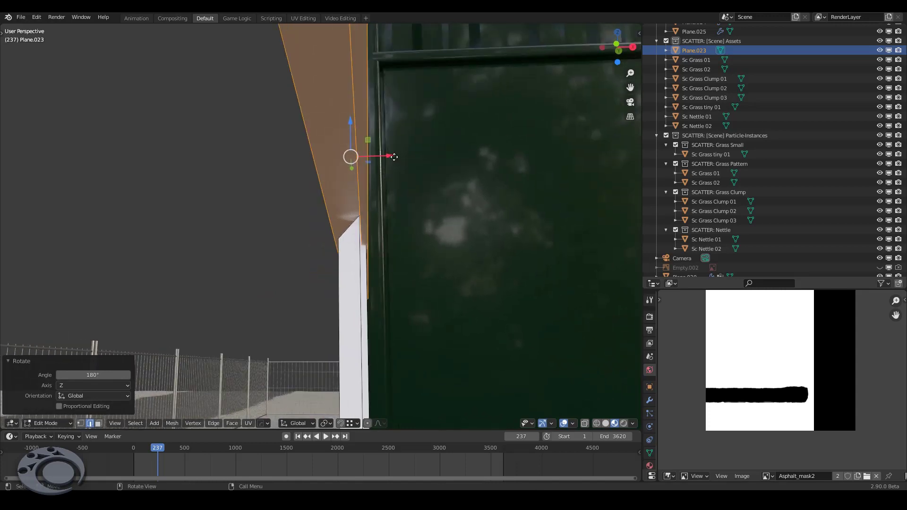
pyautogui.press('g')
pyautogui.press('x')
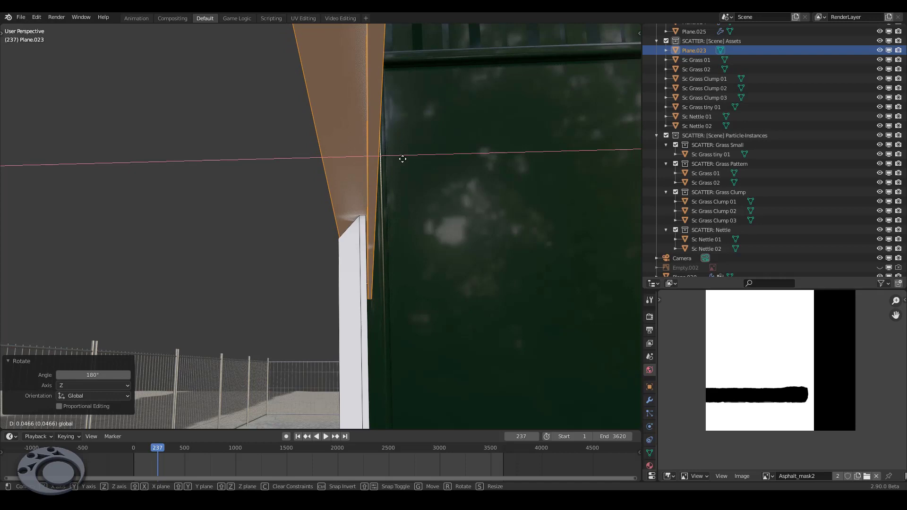
pyautogui.click(402, 159)
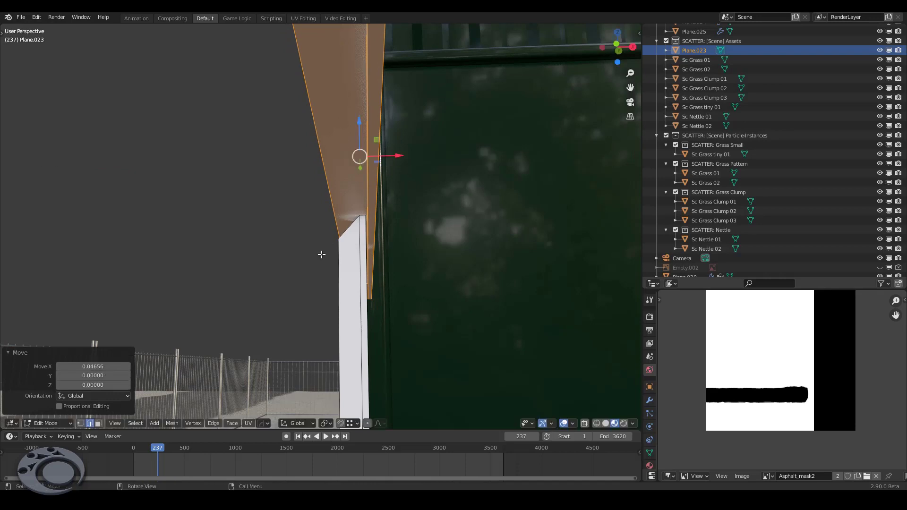
# Try moving the rail along its length, then undo the move.
pyautogui.moveTo(320, 253); pyautogui.dragTo(356, 152, button='middle')
pyautogui.scroll(-4, 356, 152)
pyautogui.moveTo(480, 263)
pyautogui.mouseDown(button='middle')
pyautogui.moveTo(433, 266)
pyautogui.moveTo(567, 275)
pyautogui.moveTo(507, 273)
pyautogui.mouseUp(button='middle')
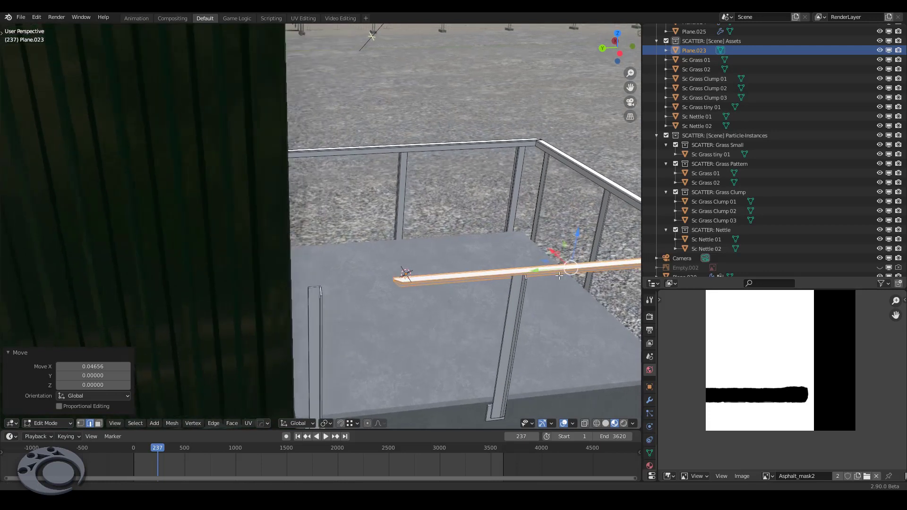
pyautogui.press('g')
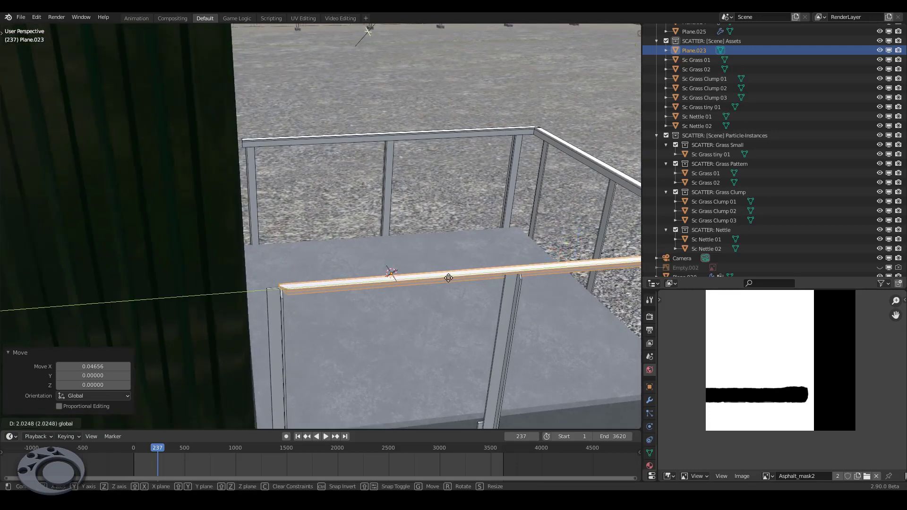
pyautogui.click(438, 278)
pyautogui.moveTo(437, 278)
pyautogui.mouseDown(button='middle')
pyautogui.moveTo(299, 203)
pyautogui.moveTo(485, 266)
pyautogui.mouseUp(button='middle')
pyautogui.hotkey('ctrl', 'z')
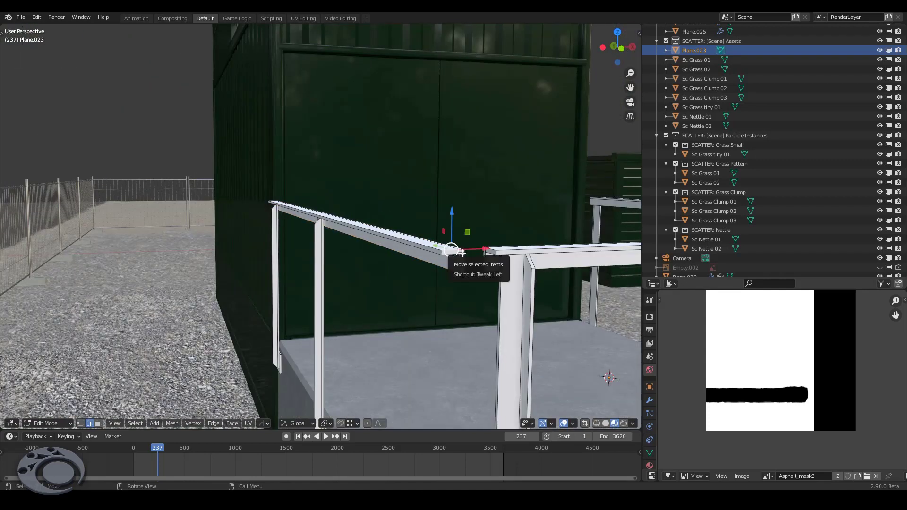
pyautogui.hotkey('ctrl', 'z')
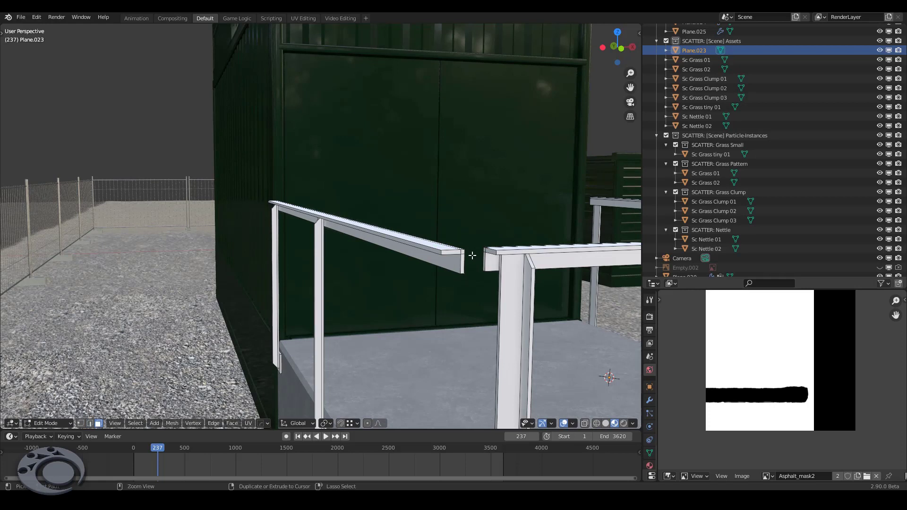
# Select the rail's end face and pull it back 0.28144 along Y to its post.
pyautogui.scroll(3, 469, 255)
pyautogui.click(428, 250)
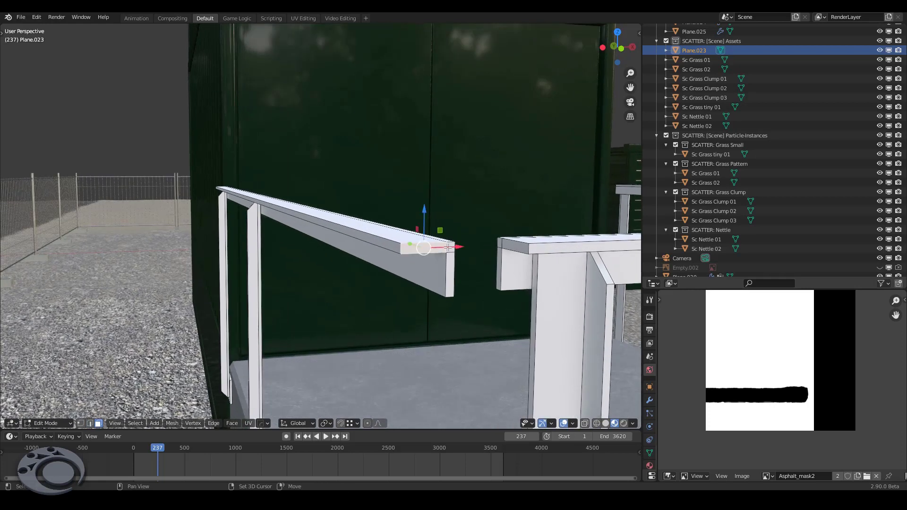
pyautogui.scroll(-5, 452, 265)
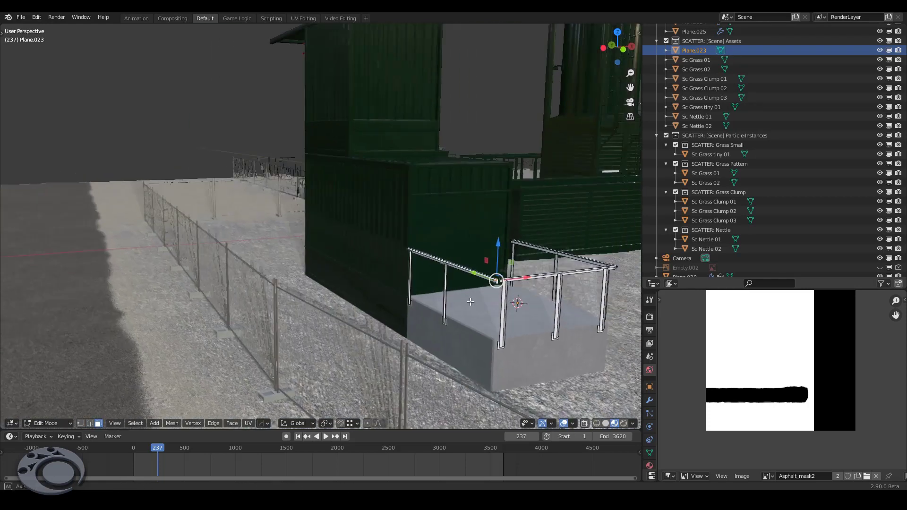
pyautogui.moveTo(452, 265); pyautogui.dragTo(459, 279, button='middle')
pyautogui.moveTo(459, 280); pyautogui.dragTo(378, 267)
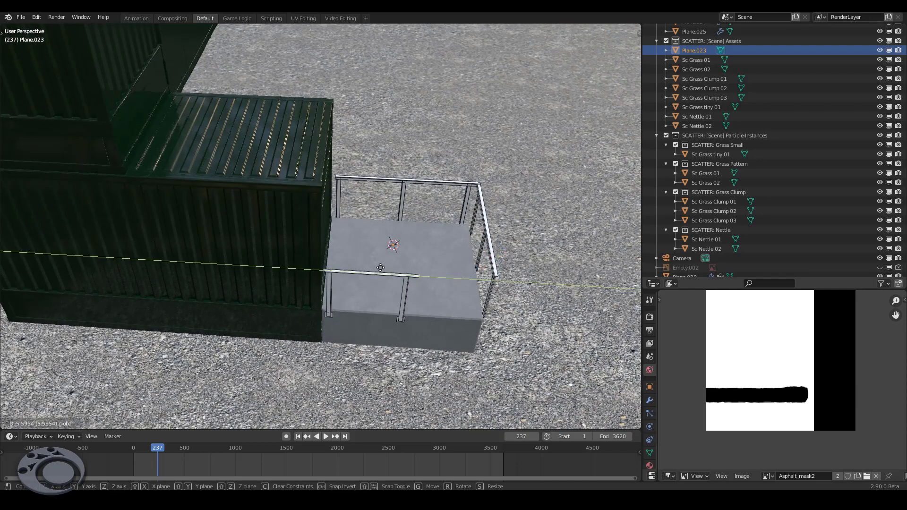
pyautogui.scroll(2, 431, 275)
pyautogui.scroll(3, 431, 274)
pyautogui.scroll(2, 426, 256)
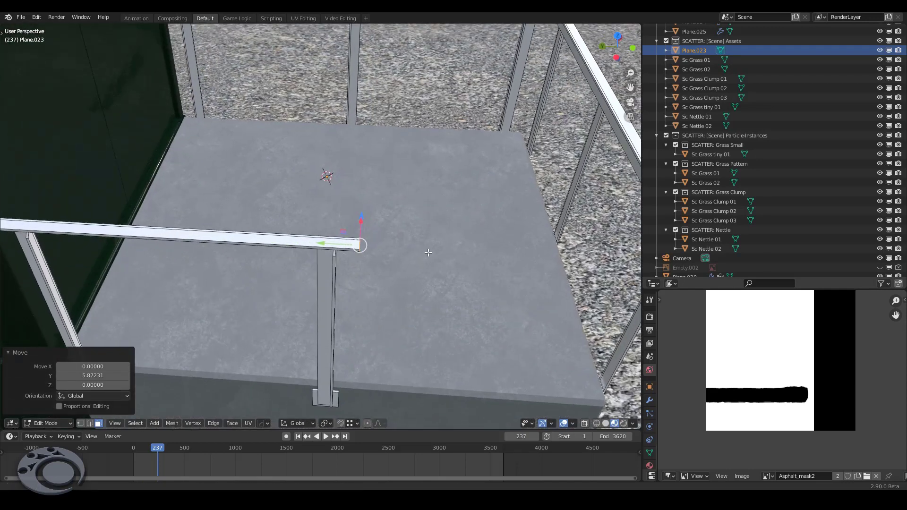
pyautogui.moveTo(319, 243); pyautogui.dragTo(300, 238)
pyautogui.scroll(-5, 362, 265)
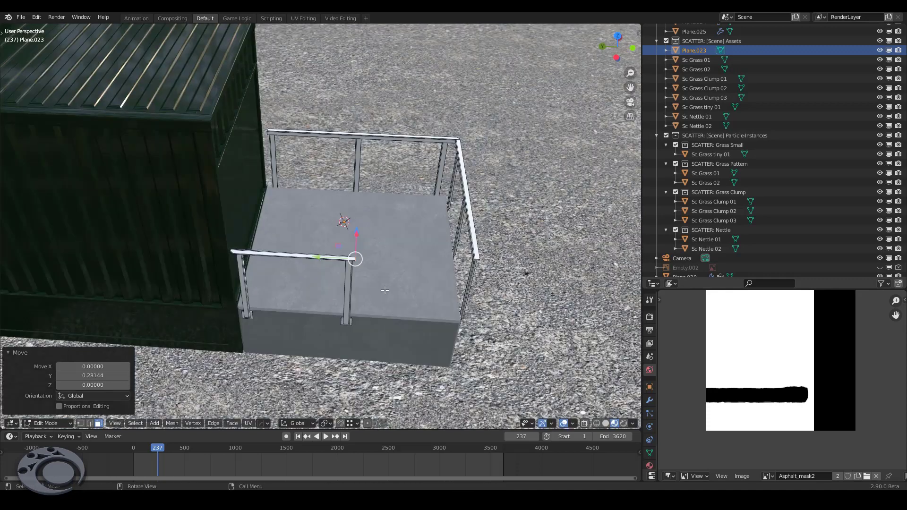
pyautogui.moveTo(362, 266)
pyautogui.mouseDown(button='middle')
pyautogui.moveTo(374, 264)
pyautogui.moveTo(328, 282)
pyautogui.mouseUp(button='middle')
# Inspect the platform's rails from several angles and select the other railing's corner vertex.
pyautogui.scroll(3, 328, 282)
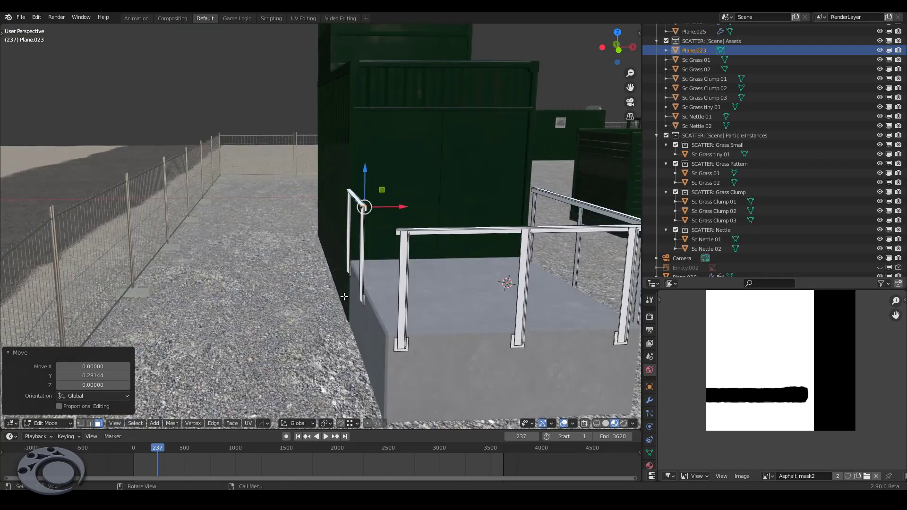
pyautogui.moveTo(274, 329); pyautogui.dragTo(388, 371, button='middle')
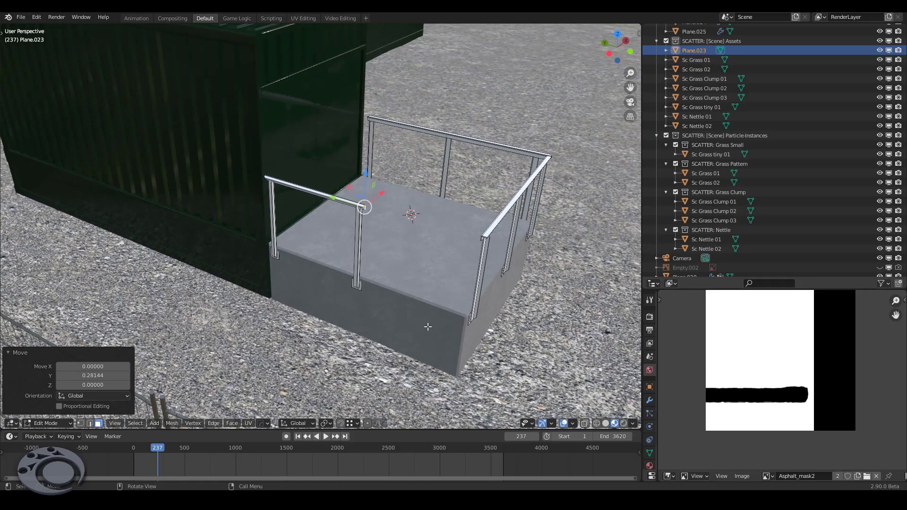
pyautogui.moveTo(450, 372)
pyautogui.mouseDown(button='middle')
pyautogui.moveTo(409, 341)
pyautogui.moveTo(417, 310)
pyautogui.mouseUp(button='middle')
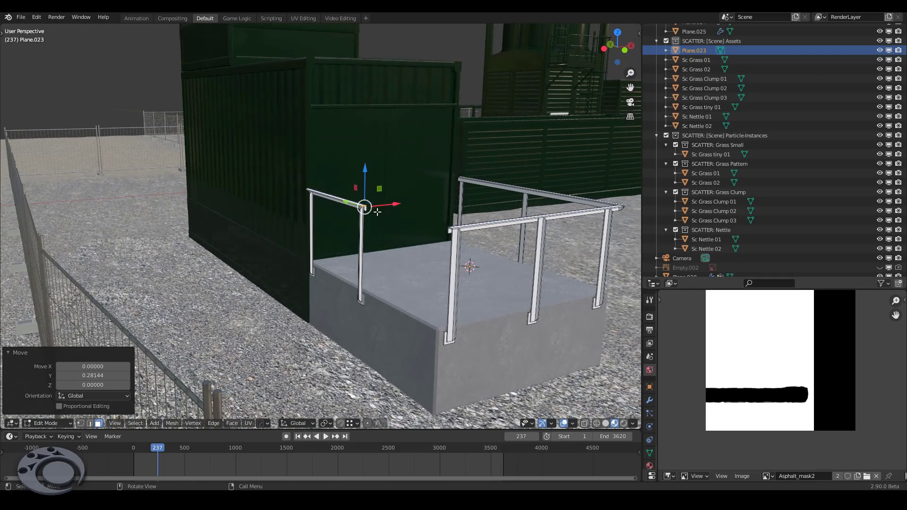
pyautogui.scroll(1, 444, 248)
pyautogui.scroll(2, 487, 262)
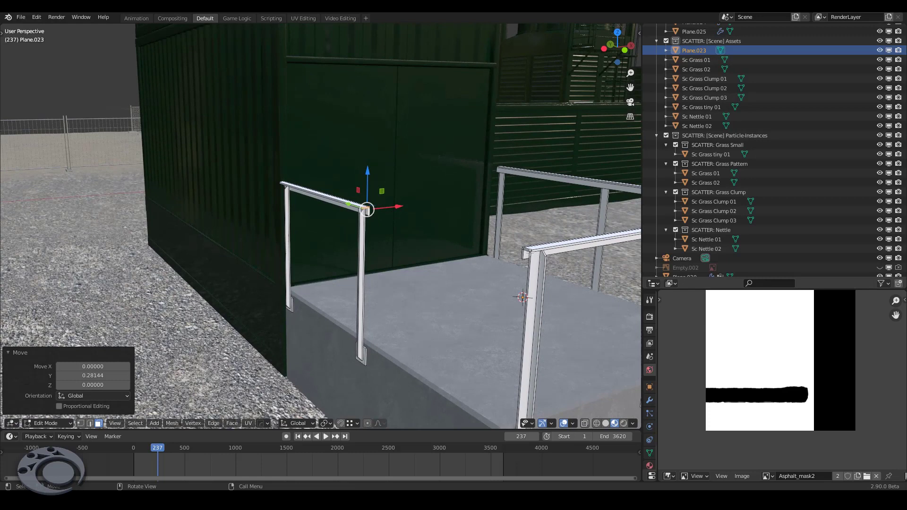
pyautogui.scroll(2, 528, 250)
pyautogui.scroll(2, 524, 244)
pyautogui.scroll(1, 521, 237)
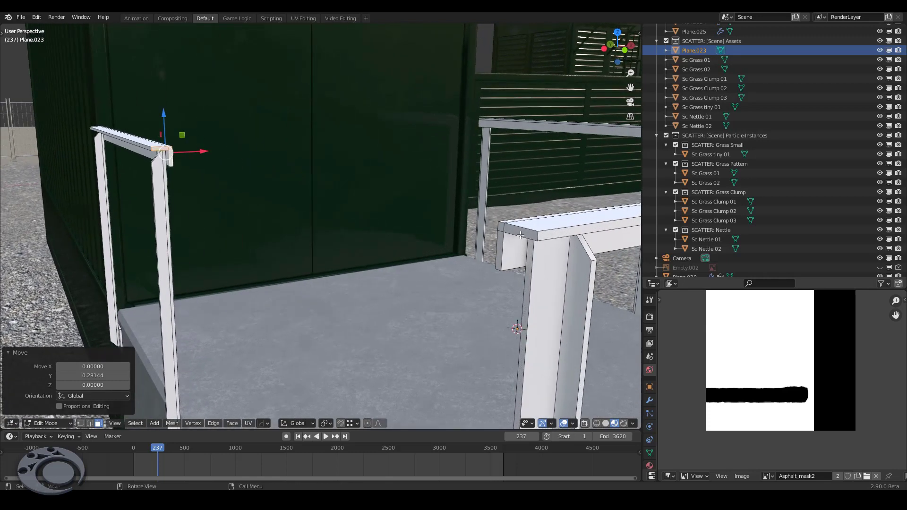
pyautogui.click(520, 235)
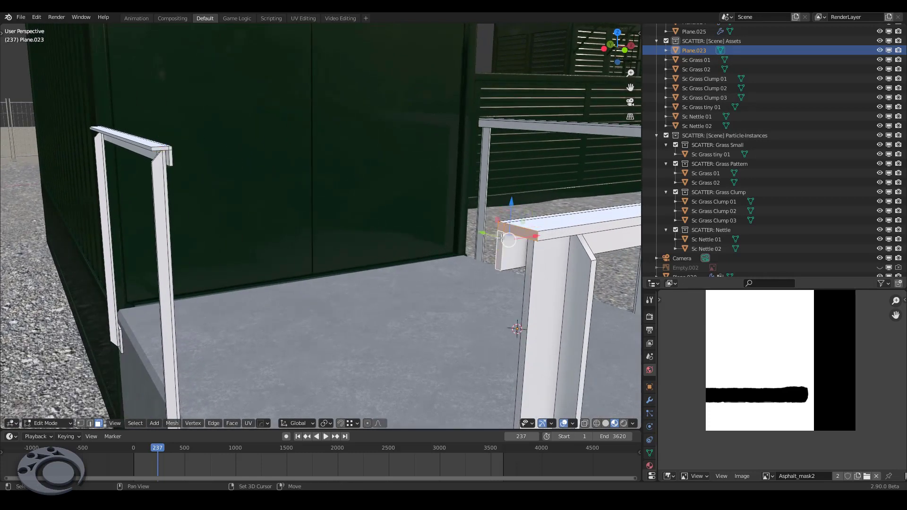
pyautogui.scroll(-5, 502, 228)
pyautogui.moveTo(502, 228)
pyautogui.mouseDown(button='middle')
pyautogui.moveTo(533, 255)
pyautogui.moveTo(518, 294)
pyautogui.mouseUp(button='middle')
pyautogui.scroll(2, 533, 255)
pyautogui.scroll(3, 532, 259)
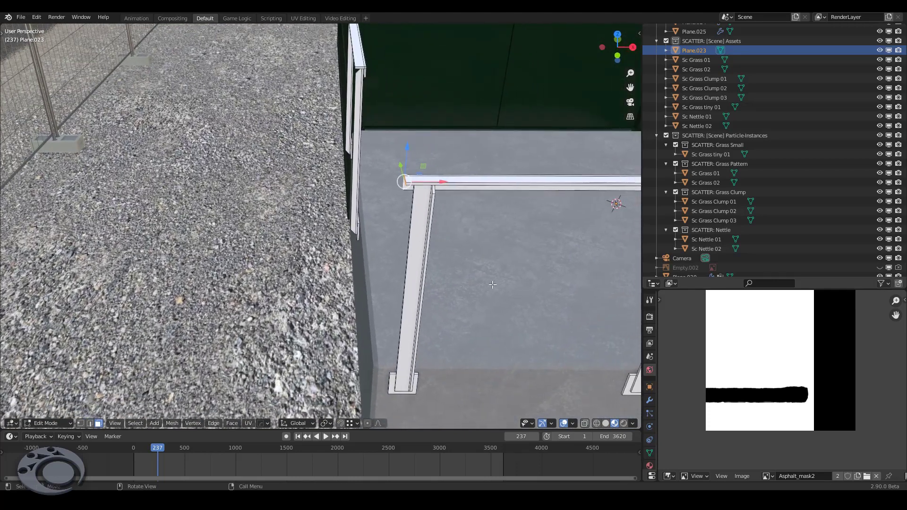
# Duplicate the railing's corner vertex, place it outside the corner, and rotate it 40° about Y.
pyautogui.press('g')
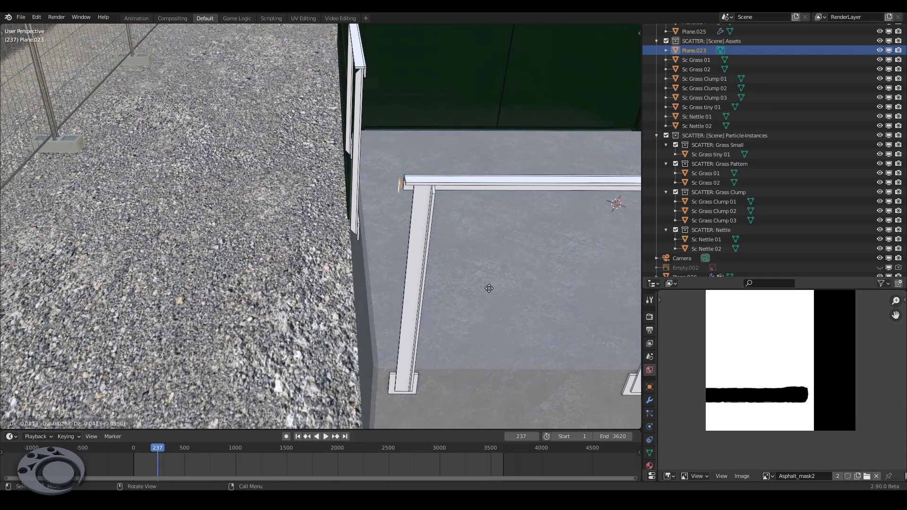
pyautogui.click(469, 287)
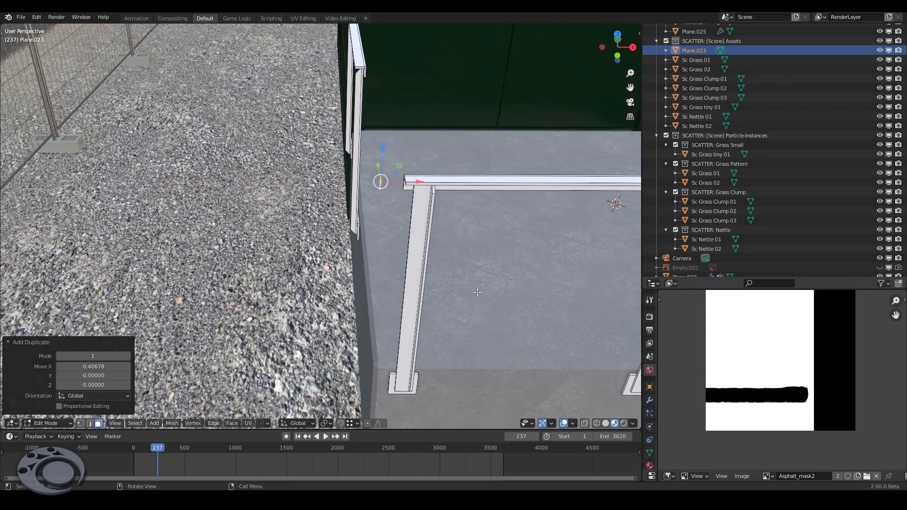
pyautogui.moveTo(407, 282); pyautogui.dragTo(407, 254, button='middle')
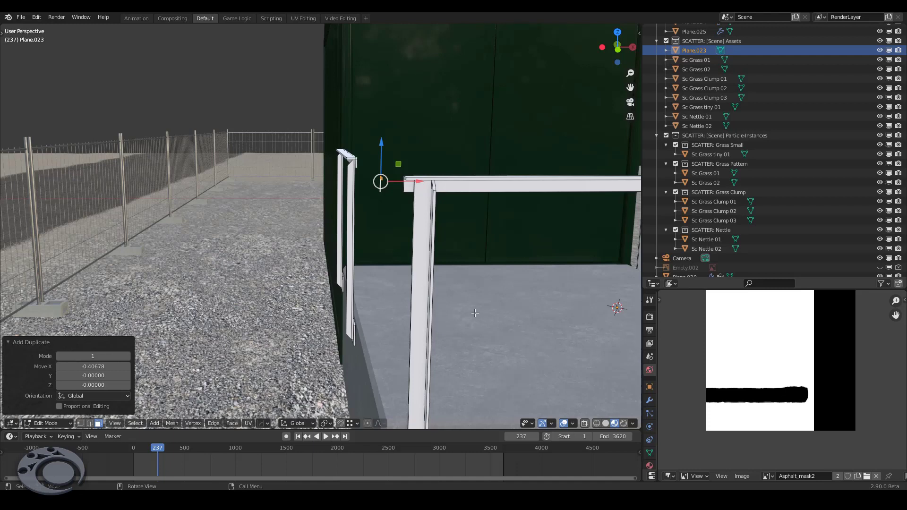
pyautogui.press('r')
pyautogui.press('y')
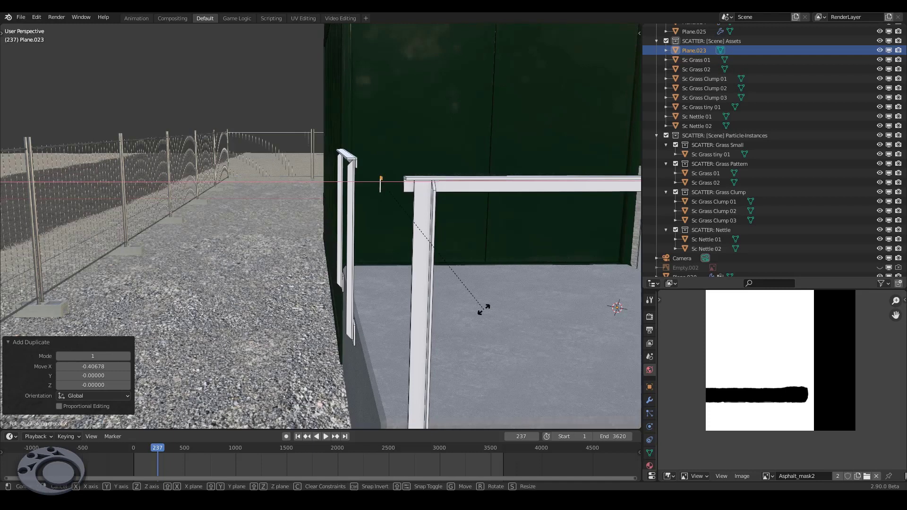
pyautogui.write('40')
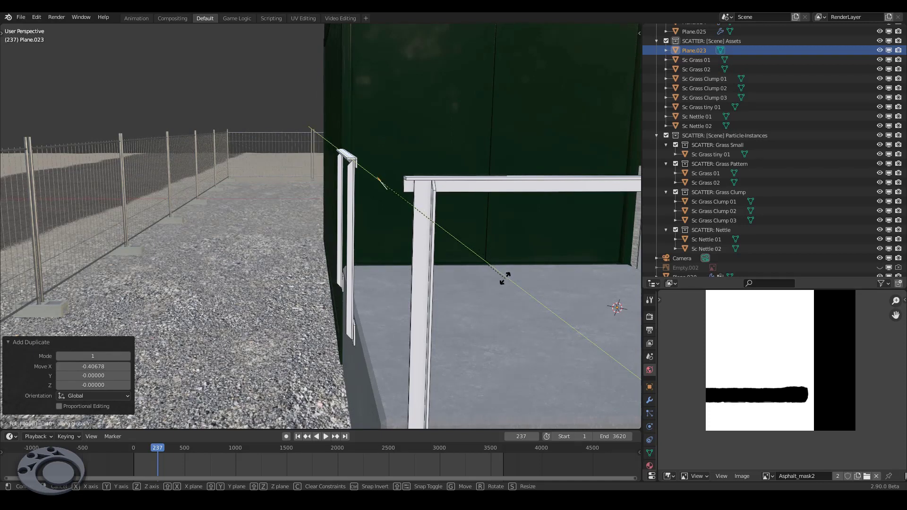
pyautogui.press('Return')
# Extrude a diagonal bar −6.53936 down beside the block and select the whole bar.
pyautogui.moveTo(364, 257)
pyautogui.mouseDown(button='middle')
pyautogui.moveTo(504, 263)
pyautogui.moveTo(437, 280)
pyautogui.mouseUp(button='middle')
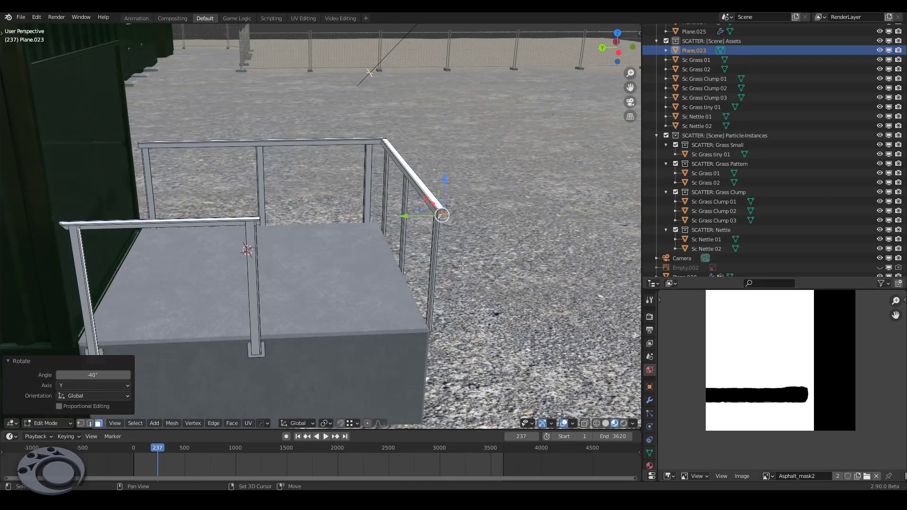
pyautogui.moveTo(464, 266); pyautogui.dragTo(329, 190, button='middle')
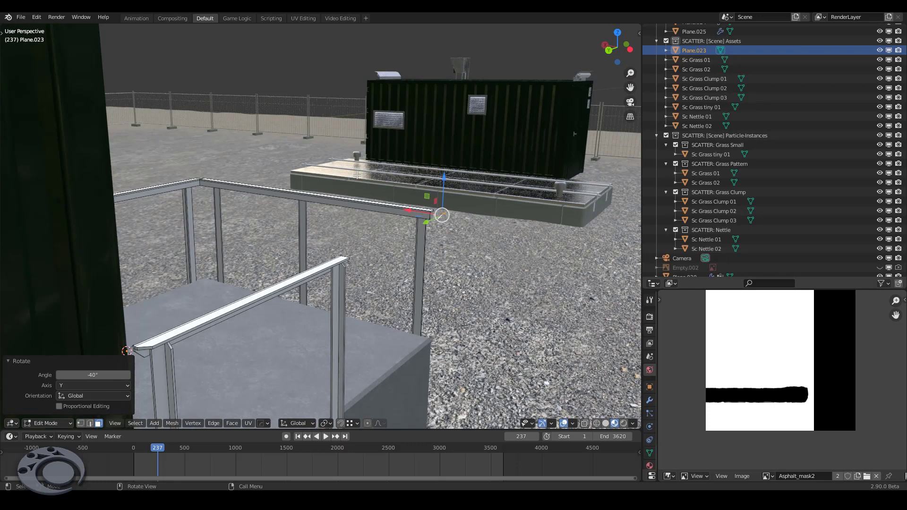
pyautogui.press('e')
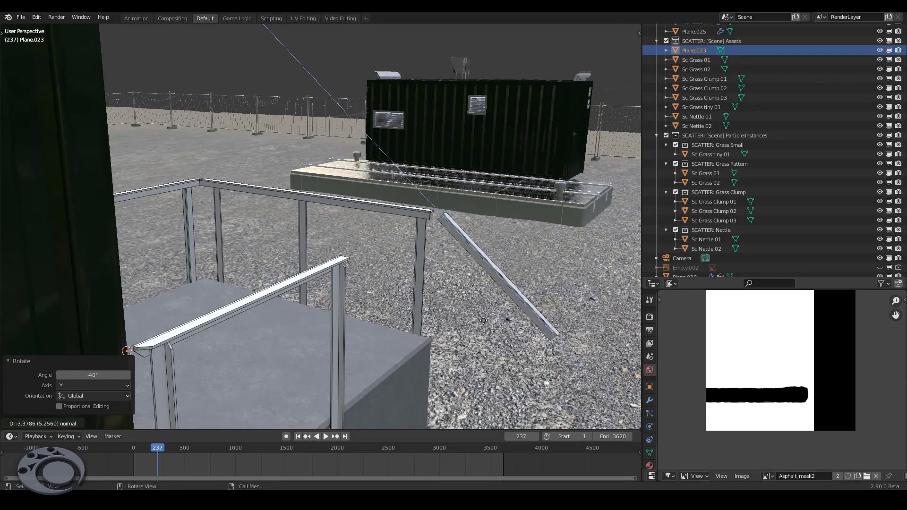
pyautogui.click(516, 344)
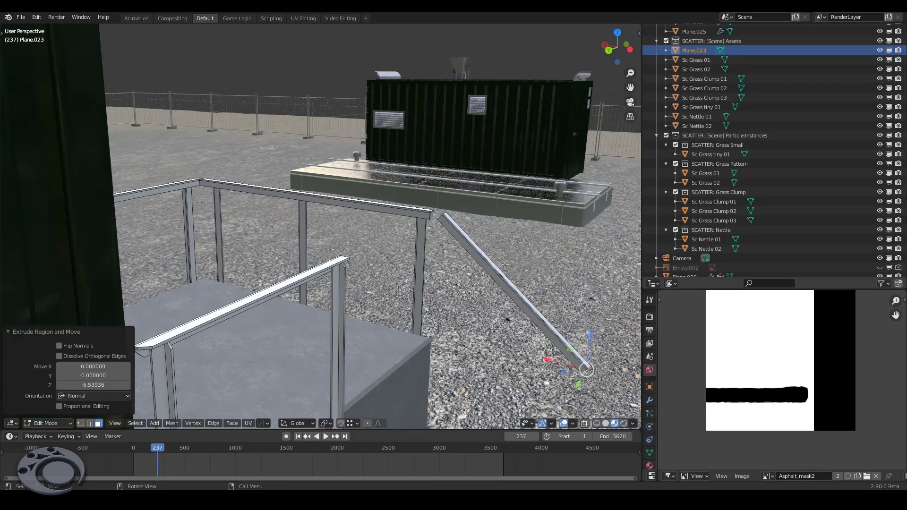
pyautogui.press('l')
pyautogui.moveTo(503, 274); pyautogui.dragTo(438, 316, button='middle')
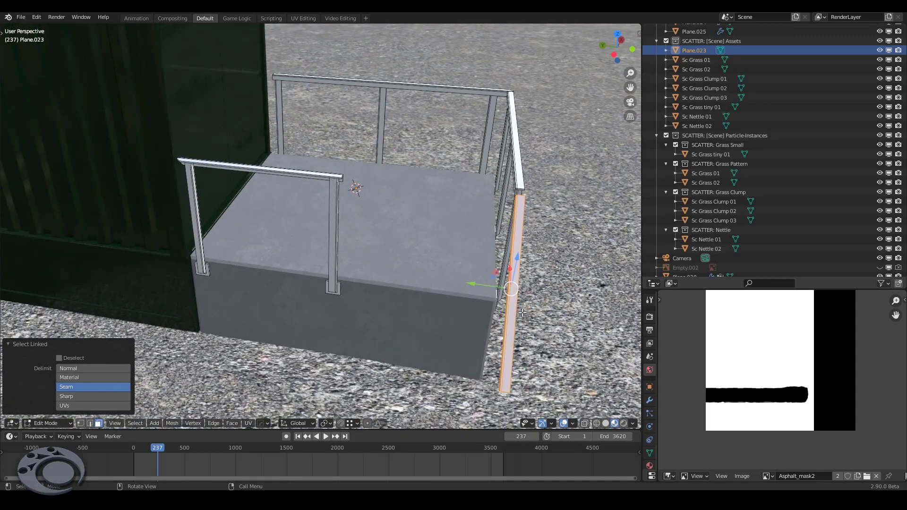
# Copy the diagonal bar to the platform's far side along Y and mirror it with Y scale −1.
pyautogui.moveTo(522, 312); pyautogui.dragTo(496, 327, button='middle')
pyautogui.moveTo(459, 314); pyautogui.dragTo(516, 298, button='middle')
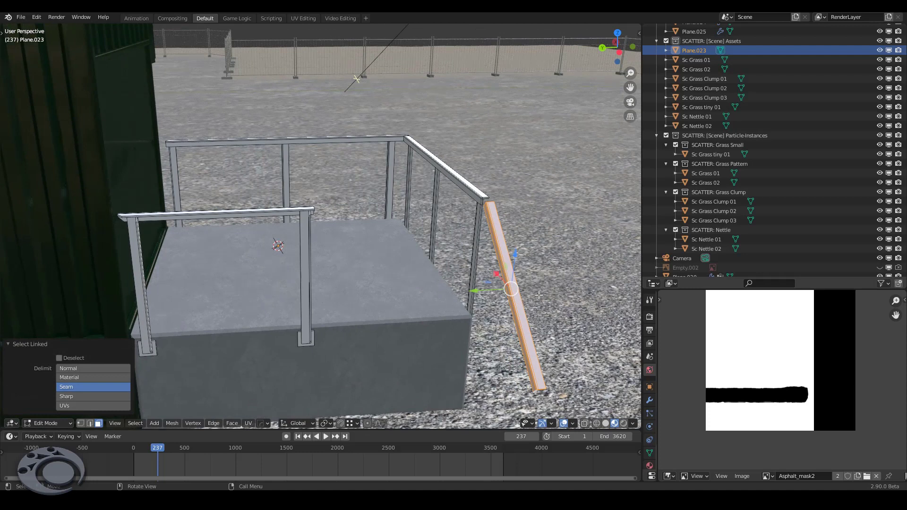
pyautogui.press('g')
pyautogui.press('y')
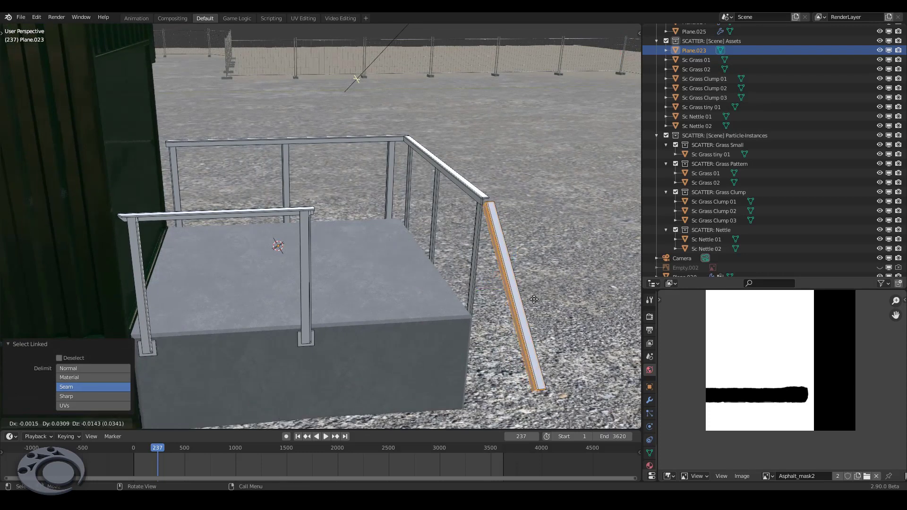
pyautogui.click(351, 326)
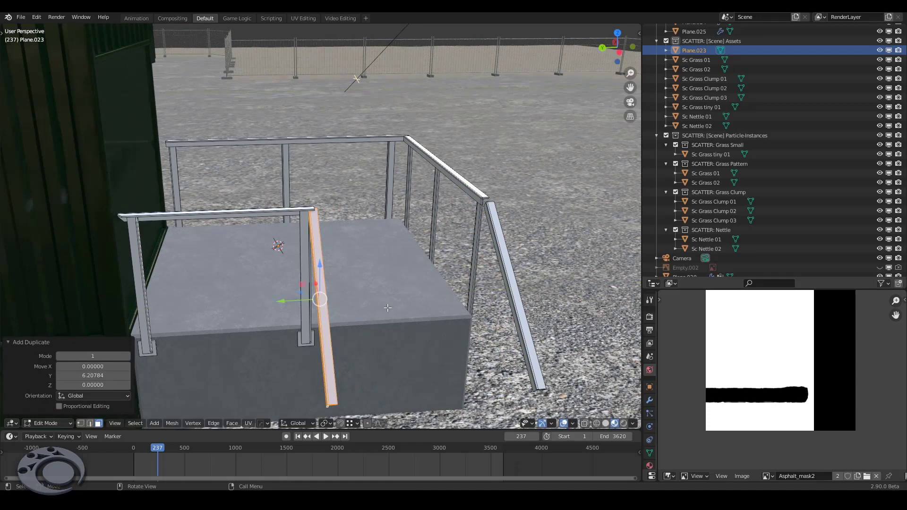
pyautogui.press('s')
pyautogui.press('y')
pyautogui.press('1')
pyautogui.press('-')
pyautogui.press('Return')
# Orbit around the railing block to check the mirrored diagonal handrail.
pyautogui.moveTo(313, 297)
pyautogui.mouseDown(button='middle')
pyautogui.moveTo(308, 307)
pyautogui.moveTo(342, 258)
pyautogui.mouseUp(button='middle')
pyautogui.scroll(-5, 308, 307)
pyautogui.scroll(3, 337, 316)
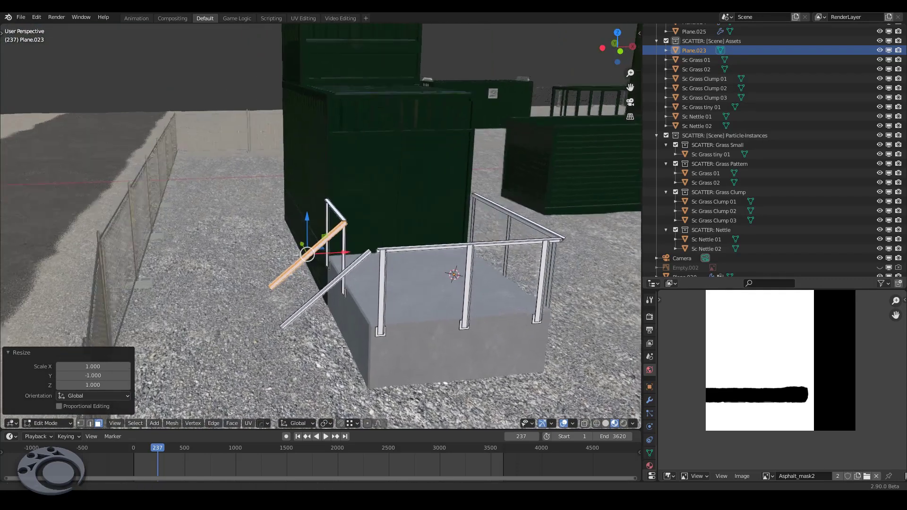
pyautogui.scroll(2, 337, 316)
pyautogui.scroll(3, 335, 327)
pyautogui.moveTo(335, 326)
pyautogui.mouseDown(button='middle')
pyautogui.moveTo(427, 327)
pyautogui.moveTo(385, 286)
pyautogui.mouseUp(button='middle')
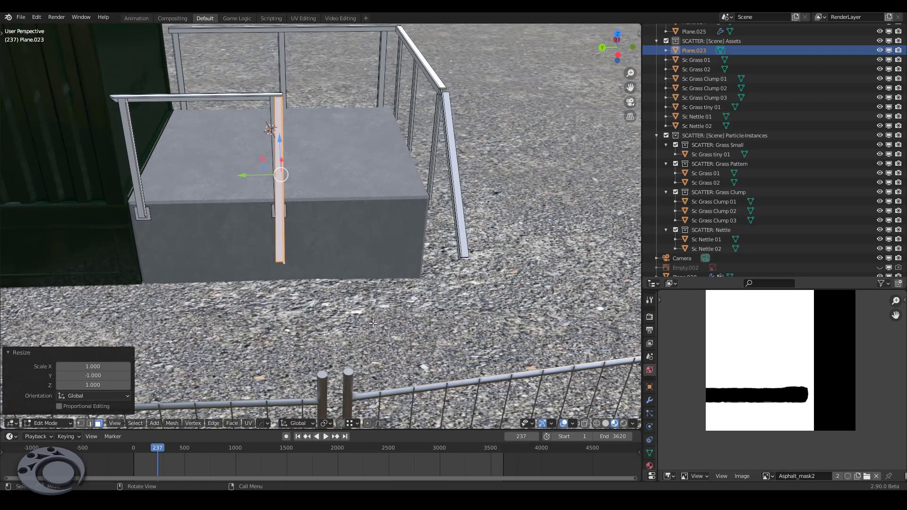
pyautogui.moveTo(304, 313); pyautogui.dragTo(345, 308, button='middle')
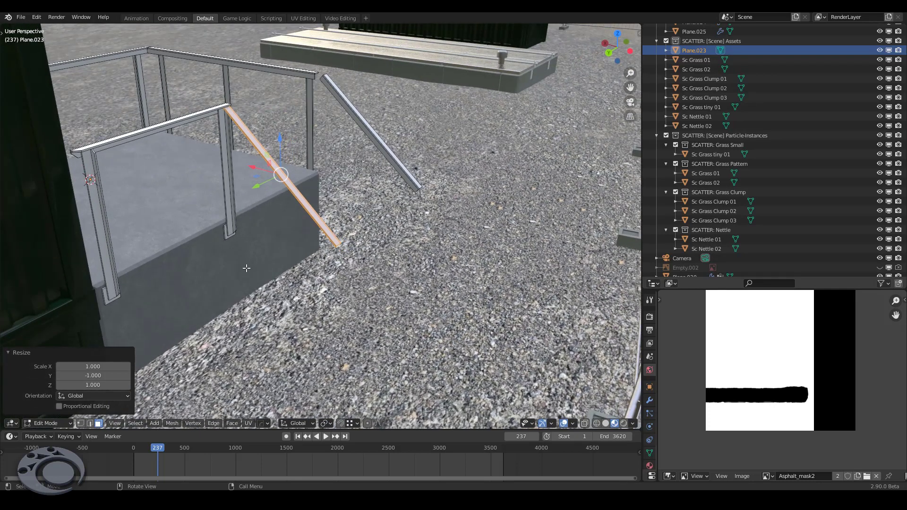
# Leave the railing, enter Edit Mode on concrete block Cube.163, and select its top face.
pyautogui.press('Tab')
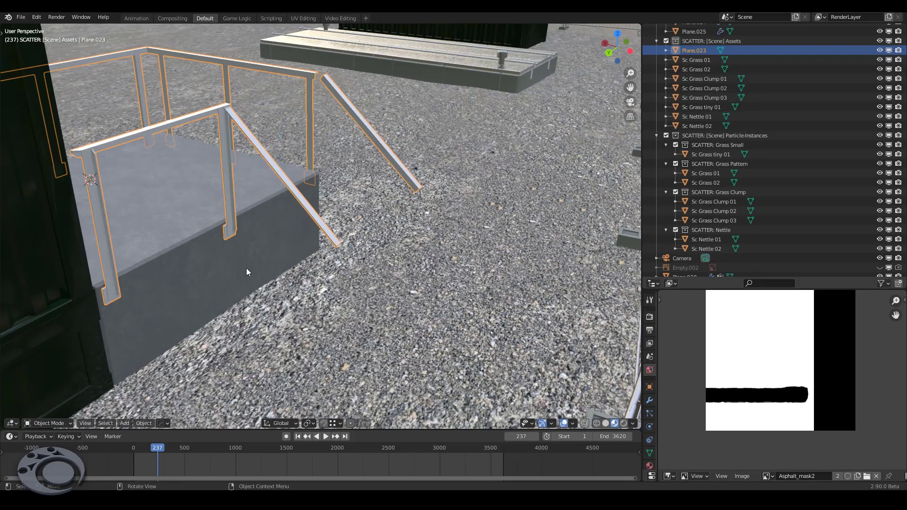
pyautogui.click(246, 268)
pyautogui.press('Tab')
pyautogui.click(252, 193)
# Orbit around the block and select its right side face.
pyautogui.moveTo(271, 224)
pyautogui.mouseDown(button='middle')
pyautogui.moveTo(243, 242)
pyautogui.moveTo(240, 229)
pyautogui.mouseUp(button='middle')
pyautogui.moveTo(316, 234); pyautogui.dragTo(216, 241, button='middle')
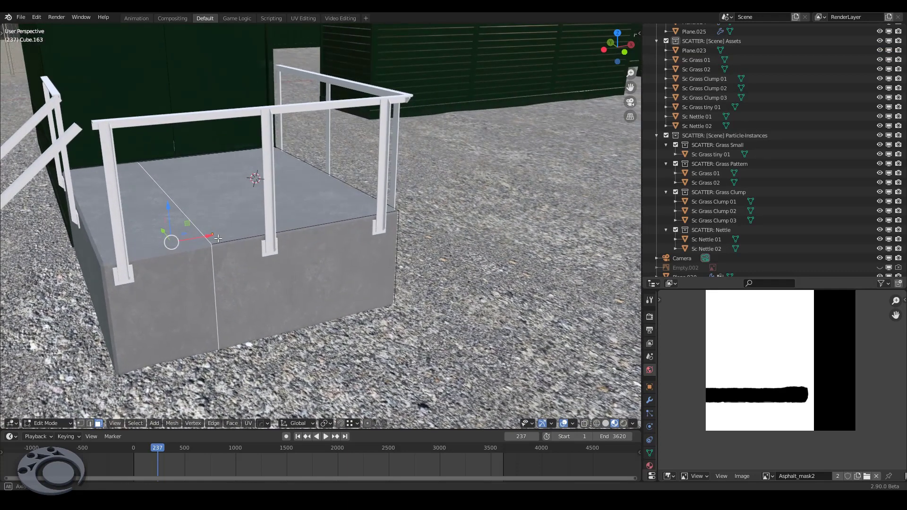
pyautogui.moveTo(286, 253); pyautogui.dragTo(219, 252, button='middle')
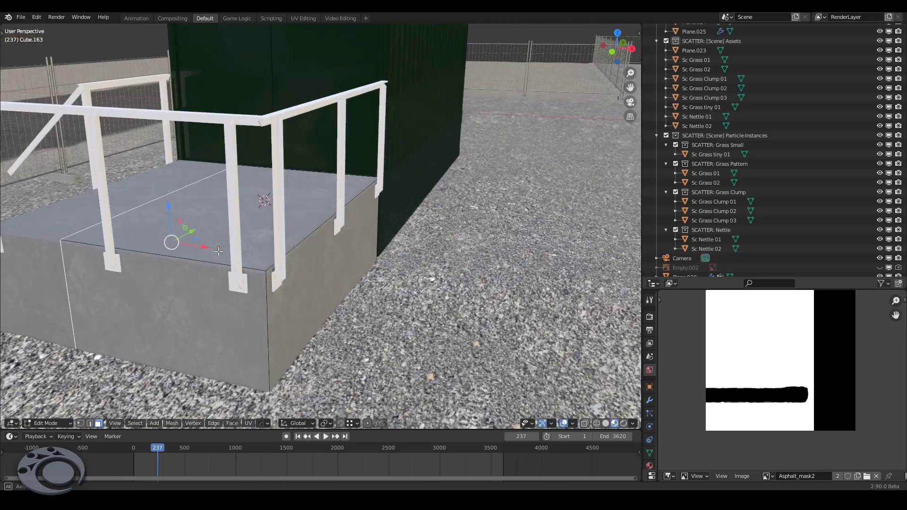
pyautogui.click(331, 253)
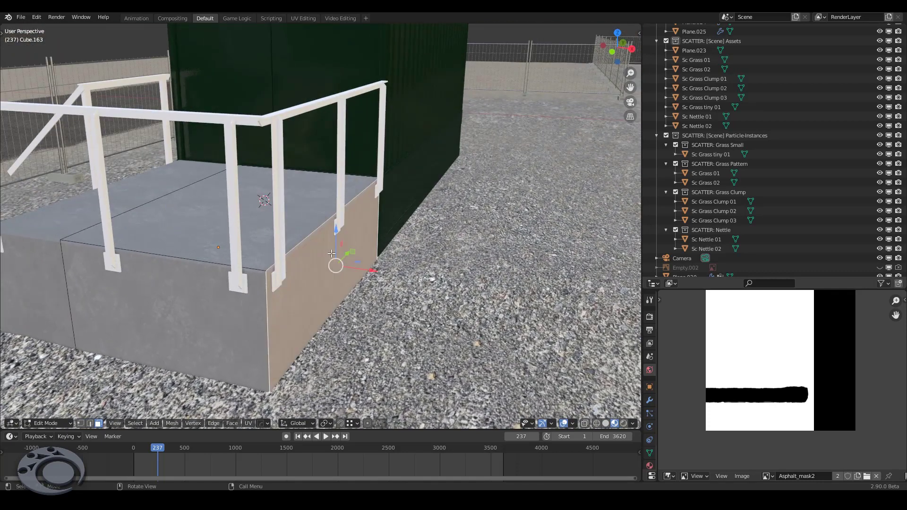
pyautogui.moveTo(392, 252)
pyautogui.mouseDown(button='middle')
pyautogui.moveTo(330, 283)
pyautogui.moveTo(307, 309)
pyautogui.moveTo(386, 294)
pyautogui.mouseUp(button='middle')
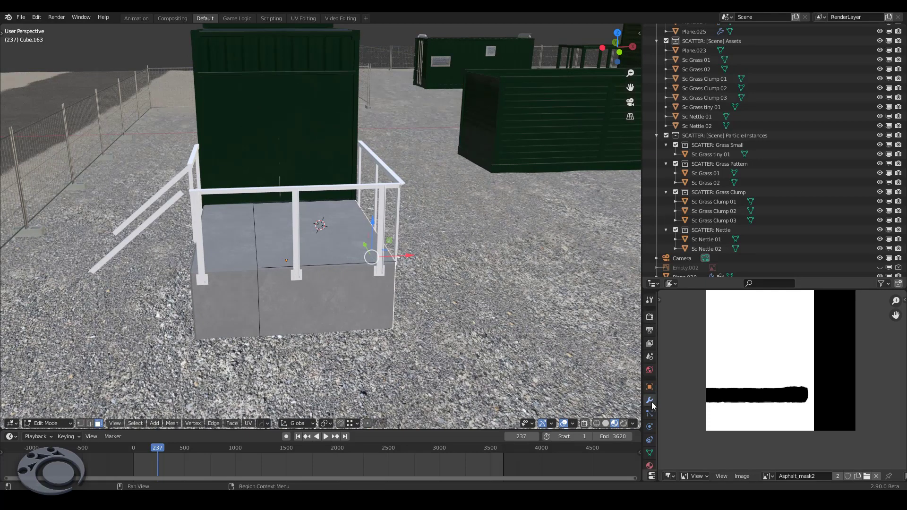
pyautogui.scroll(2, 687, 378)
pyautogui.scroll(2, 682, 367)
pyautogui.scroll(-3, 682, 368)
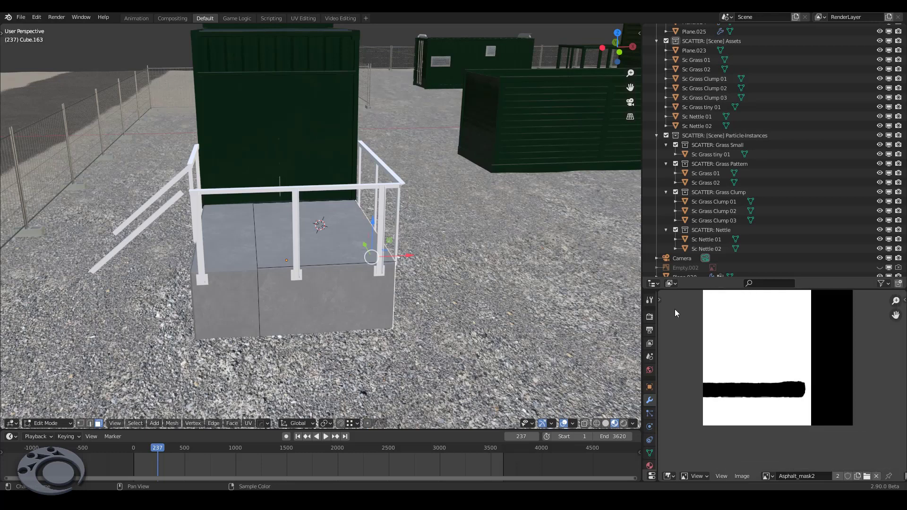
# Widen the Properties editor and inspect the Hops_Mirror modifier's settings.
pyautogui.moveTo(662, 321); pyautogui.dragTo(825, 335)
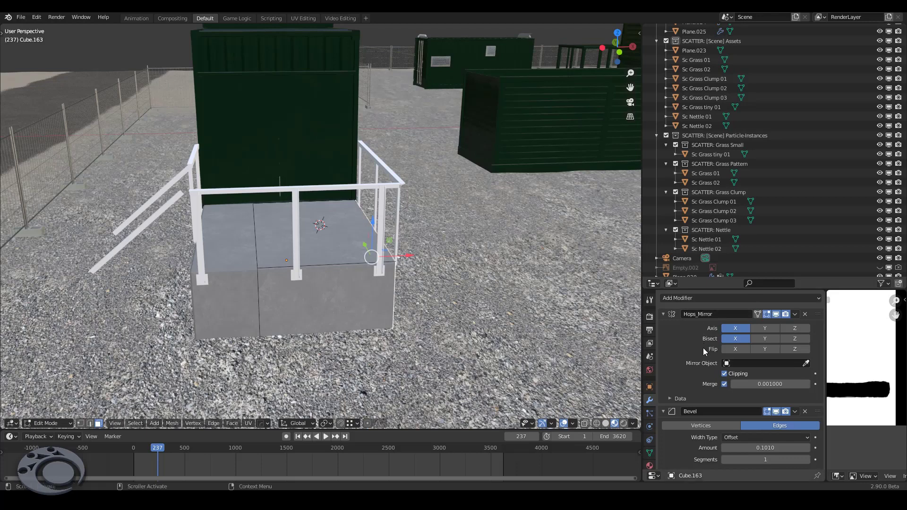
pyautogui.scroll(-3, 695, 414)
pyautogui.scroll(3, 696, 414)
pyautogui.scroll(-3, 695, 414)
pyautogui.scroll(3, 697, 404)
pyautogui.click(669, 398)
pyautogui.scroll(-3, 683, 378)
pyautogui.scroll(3, 684, 376)
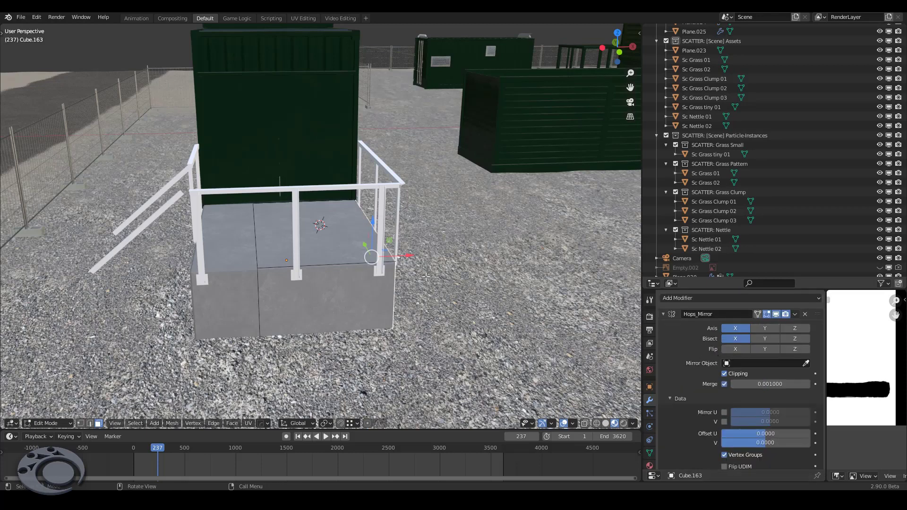
# Apply the Hops_Mirror modifier in Object Mode, then return to Edit Mode.
pyautogui.press('Tab')
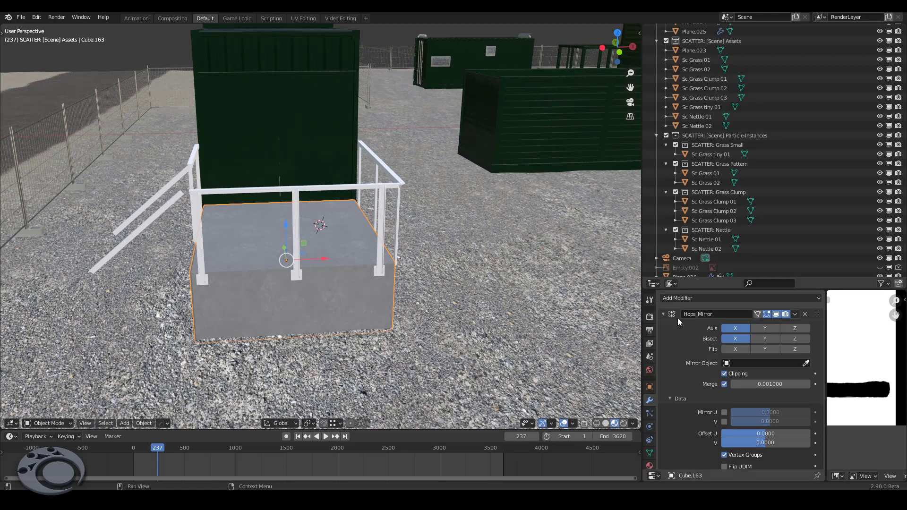
pyautogui.click(673, 315)
pyautogui.click(795, 314)
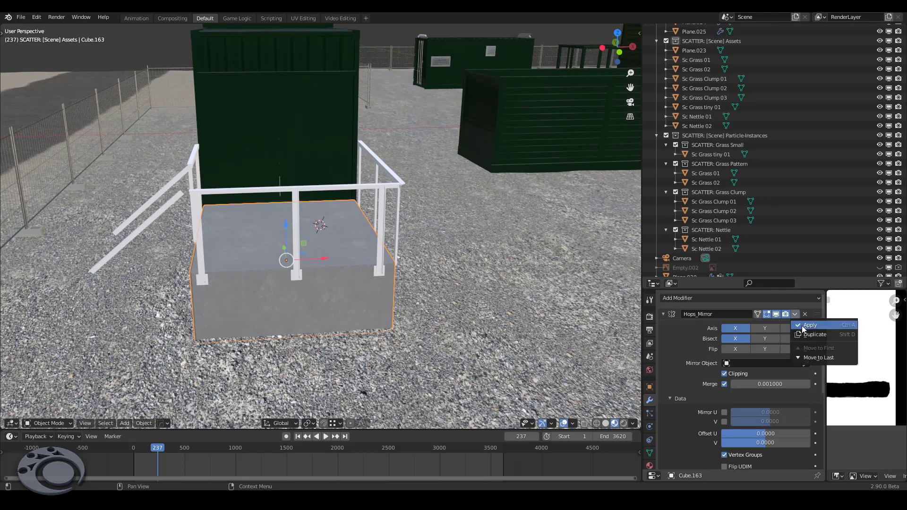
pyautogui.click(803, 329)
pyautogui.press('Tab')
# Duplicate the block's front face and move the copy along X out in front of the block.
pyautogui.moveTo(234, 293); pyautogui.dragTo(377, 301, button='middle')
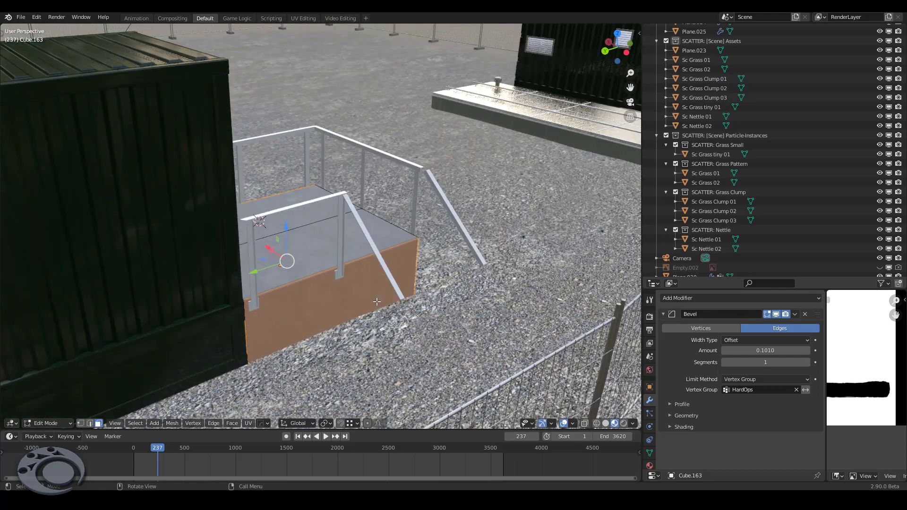
pyautogui.scroll(2, 376, 301)
pyautogui.scroll(2, 331, 288)
pyautogui.scroll(1, 289, 274)
pyautogui.scroll(2, 303, 284)
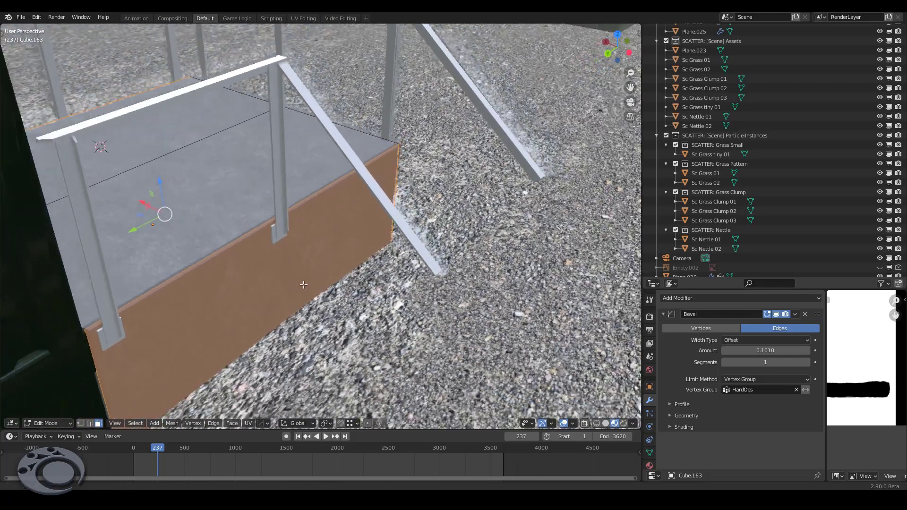
pyautogui.moveTo(303, 284); pyautogui.dragTo(449, 319, button='middle')
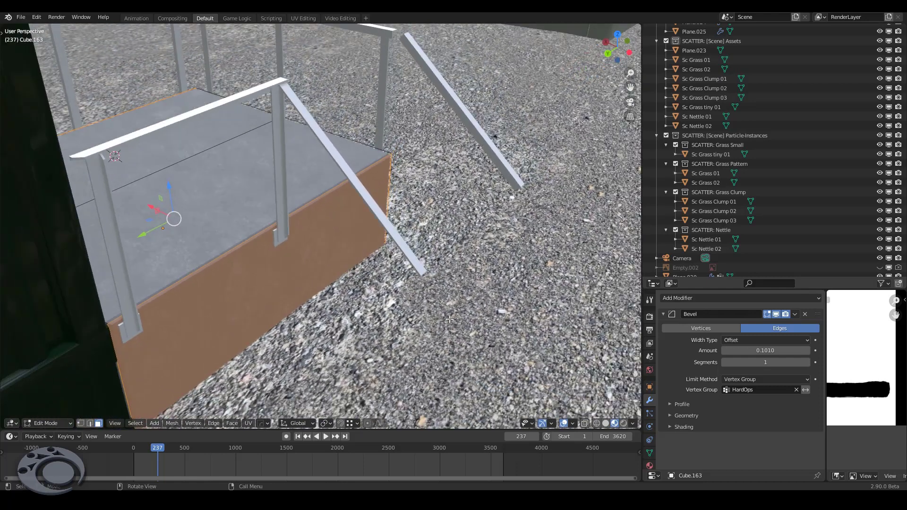
pyautogui.hotkey('shift', 'd')
pyautogui.rightClick(483, 313)
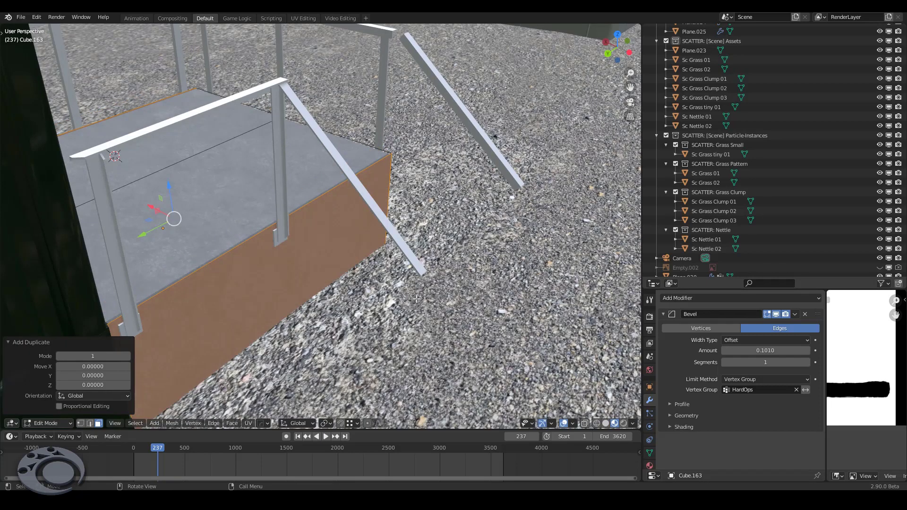
pyautogui.press('g')
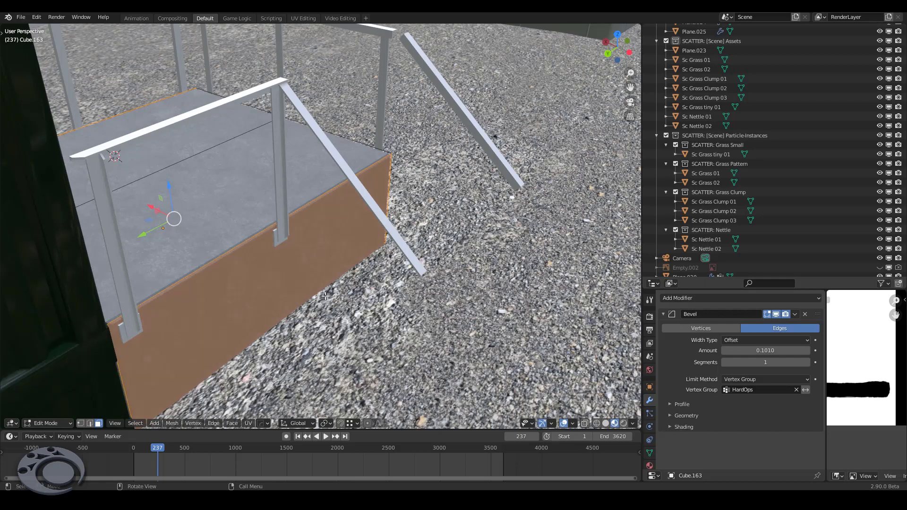
pyautogui.click(325, 289)
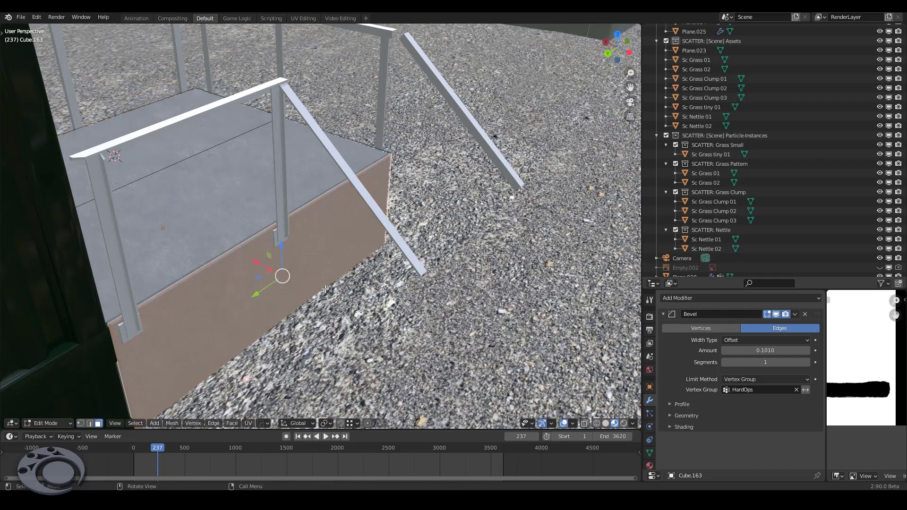
pyautogui.press('g')
pyautogui.press('x')
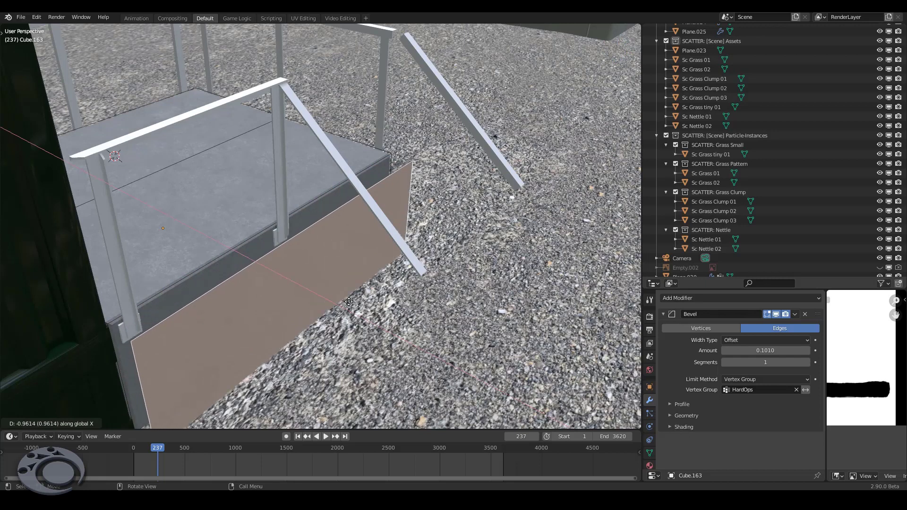
pyautogui.click(418, 345)
pyautogui.moveTo(418, 346); pyautogui.dragTo(213, 337, button='middle')
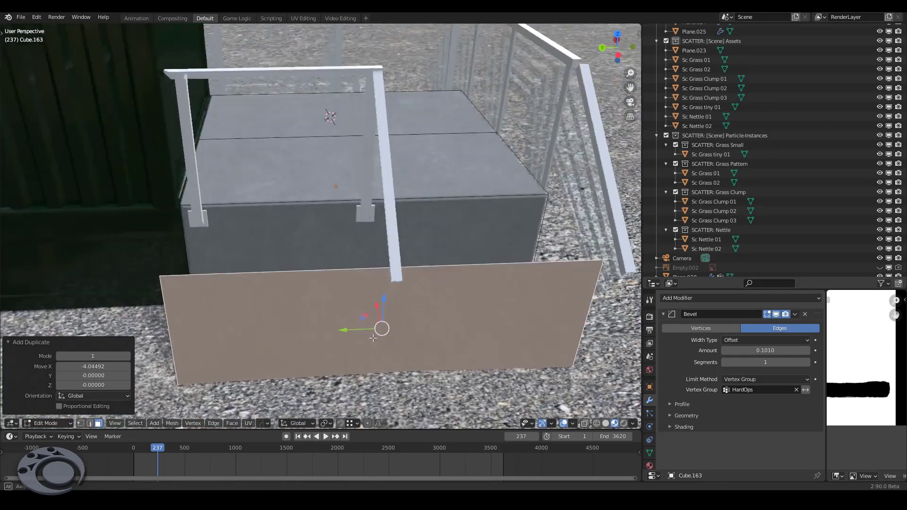
# In edge mode, move the copied panel's side edges along Y to narrow it.
pyautogui.press('2')
pyautogui.click(175, 350)
pyautogui.press('g')
pyautogui.press('y')
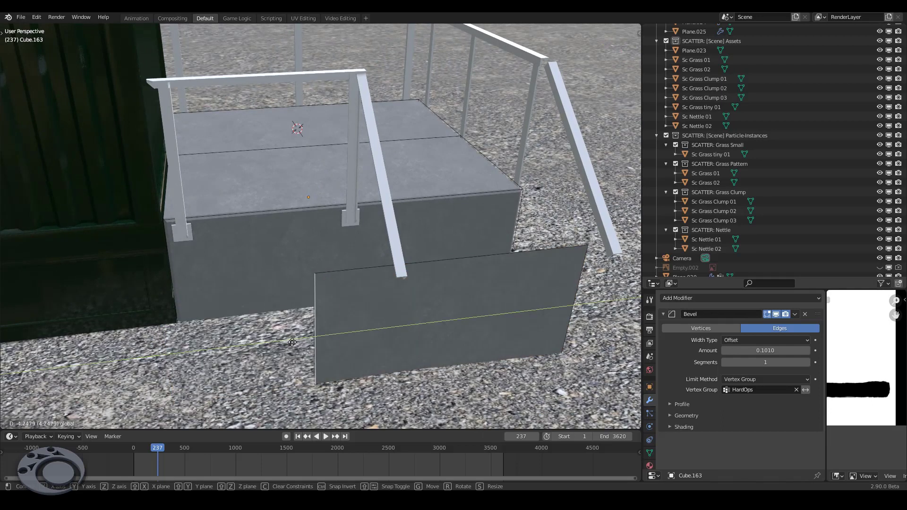
pyautogui.click(327, 340)
pyautogui.moveTo(330, 330)
pyautogui.mouseDown(button='middle')
pyautogui.moveTo(321, 279)
pyautogui.moveTo(388, 267)
pyautogui.mouseUp(button='middle')
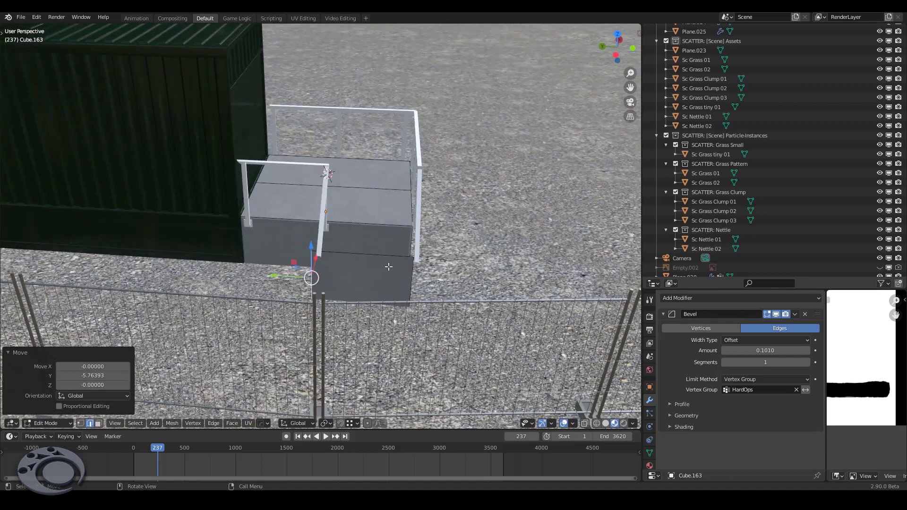
pyautogui.click(410, 277)
pyautogui.moveTo(374, 282); pyautogui.dragTo(384, 284)
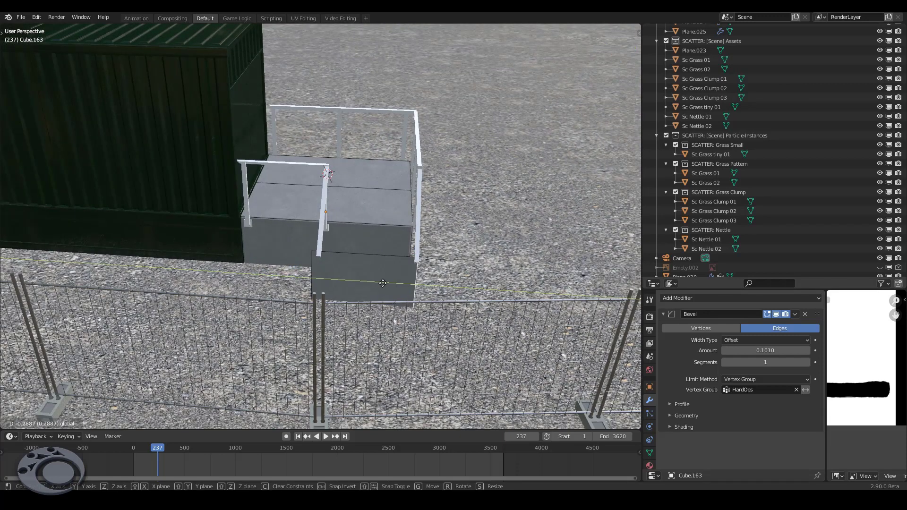
# Lower the panel's top edge to flatten it into a thin strip.
pyautogui.moveTo(383, 284); pyautogui.dragTo(359, 264, button='middle')
pyautogui.scroll(3, 381, 253)
pyautogui.click(384, 233)
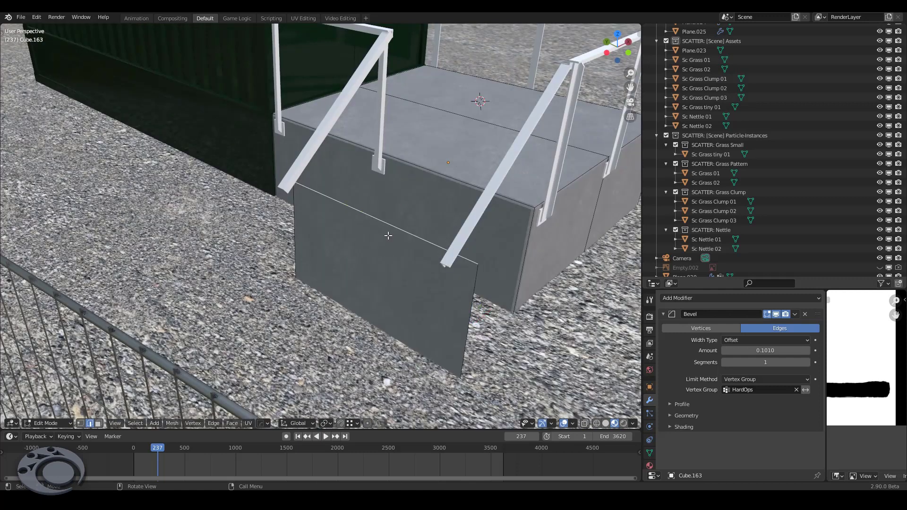
pyautogui.moveTo(385, 232); pyautogui.dragTo(371, 180, button='middle')
pyautogui.moveTo(371, 181); pyautogui.dragTo(374, 299)
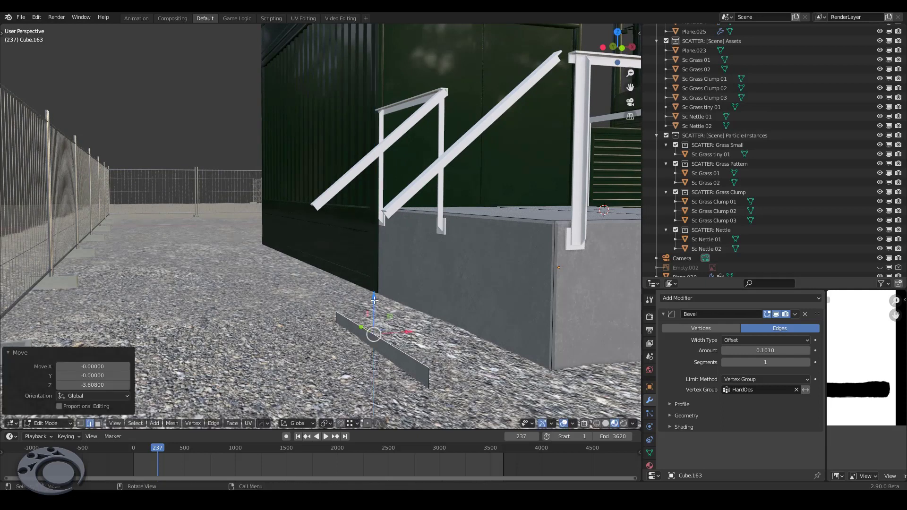
# Extrude the panel face 2.85657 into a low step slab and return to Object Mode.
pyautogui.press('3')
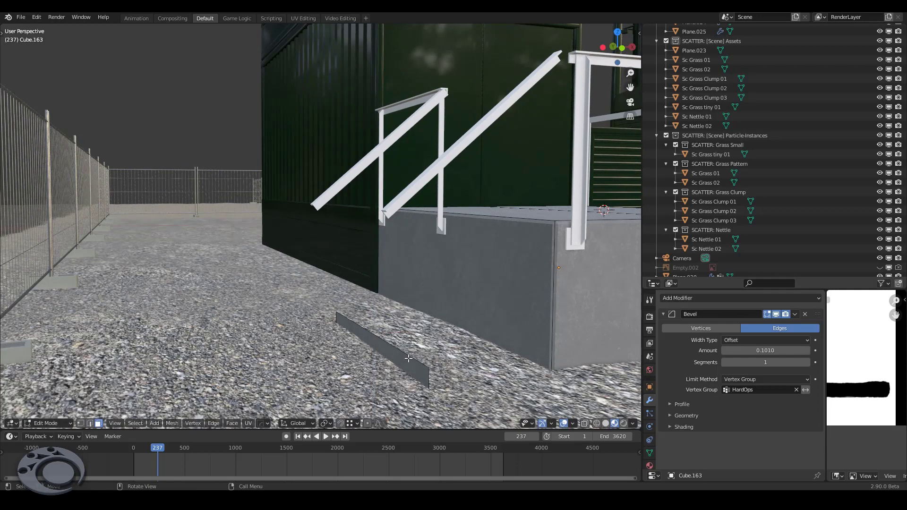
pyautogui.click(419, 357)
pyautogui.press('e')
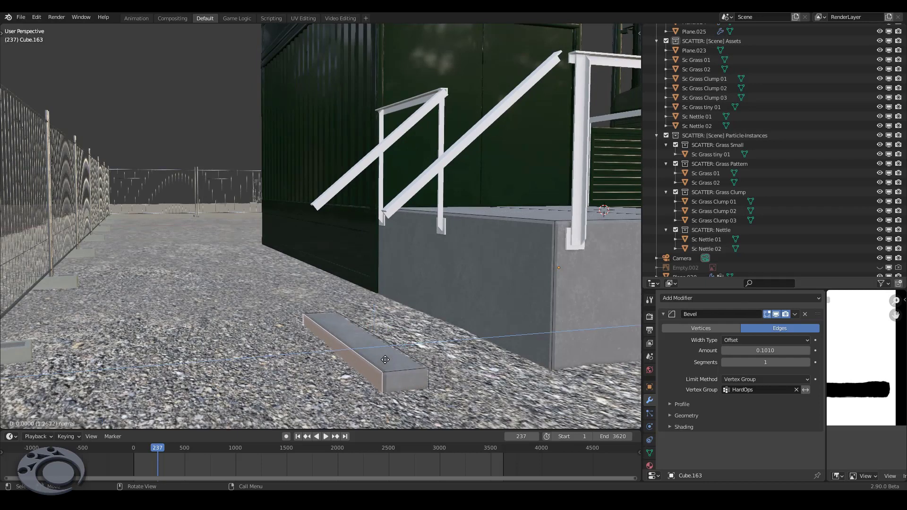
pyautogui.click(341, 366)
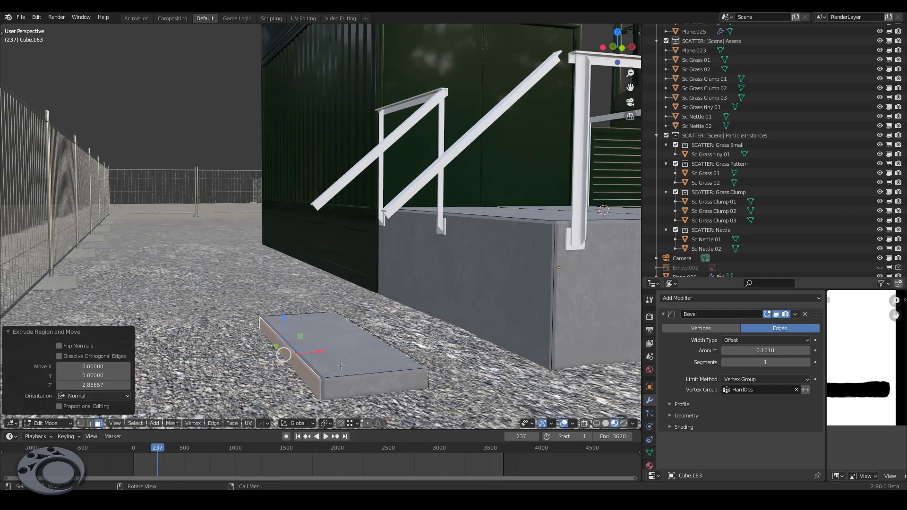
pyautogui.press('Tab')
pyautogui.moveTo(349, 372)
pyautogui.mouseDown(button='middle')
pyautogui.moveTo(255, 329)
pyautogui.moveTo(340, 299)
pyautogui.mouseUp(button='middle')
pyautogui.scroll(-5, 255, 330)
# Select the concrete block Cube.163 and show its CW Rough concrete node tree in a Shader Editor.
pyautogui.scroll(4, 390, 274)
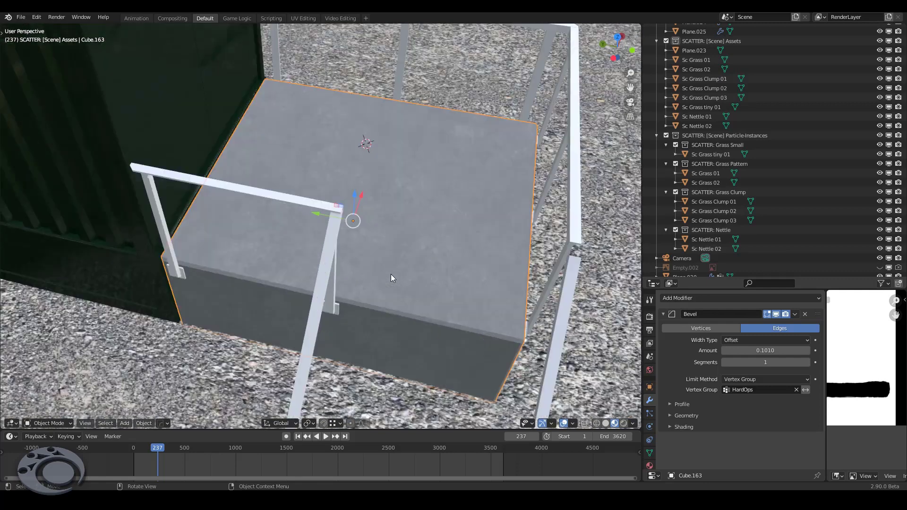
pyautogui.click(402, 272)
pyautogui.click(402, 265)
pyautogui.moveTo(641, 133); pyautogui.dragTo(495, 87)
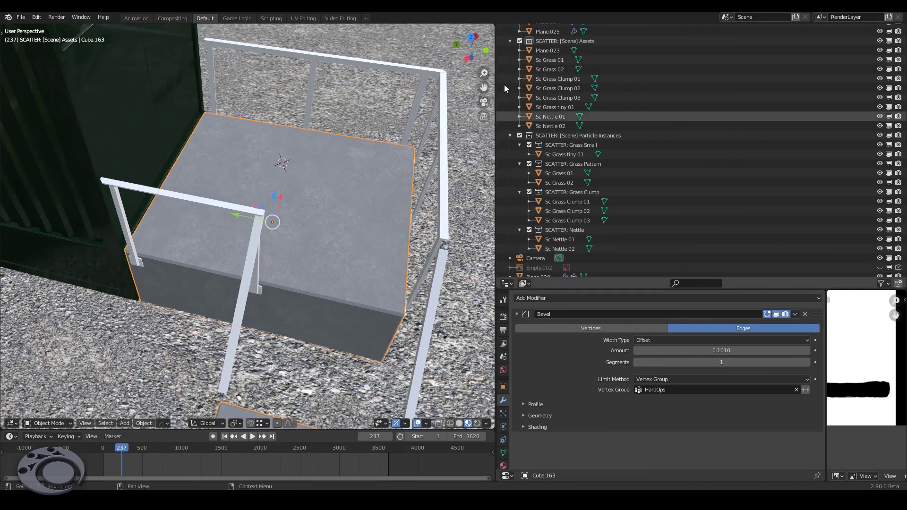
pyautogui.click(506, 283)
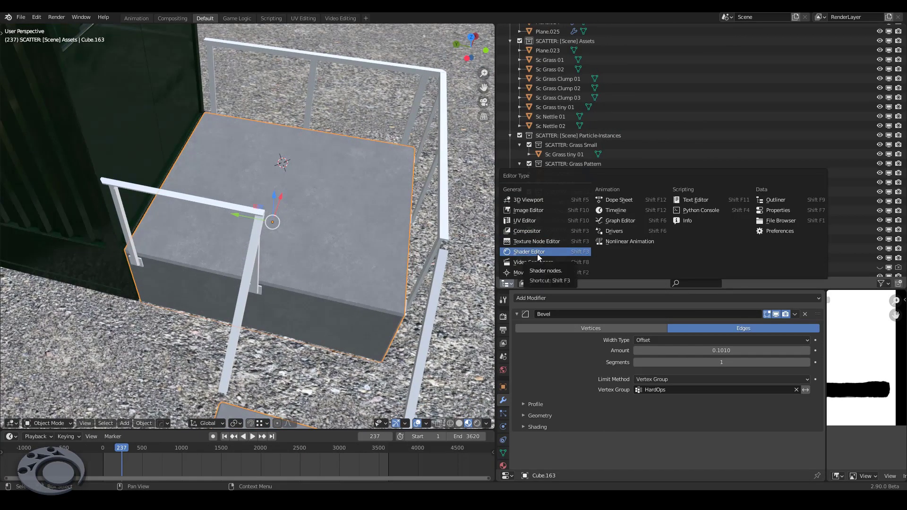
pyautogui.click(537, 253)
pyautogui.press('Home')
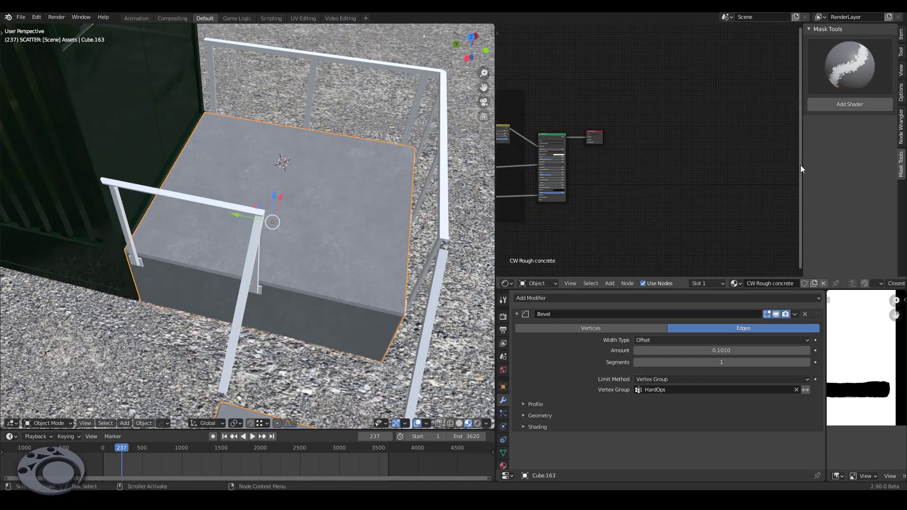
pyautogui.moveTo(801, 162); pyautogui.dragTo(897, 161)
pyautogui.scroll(2, 806, 182)
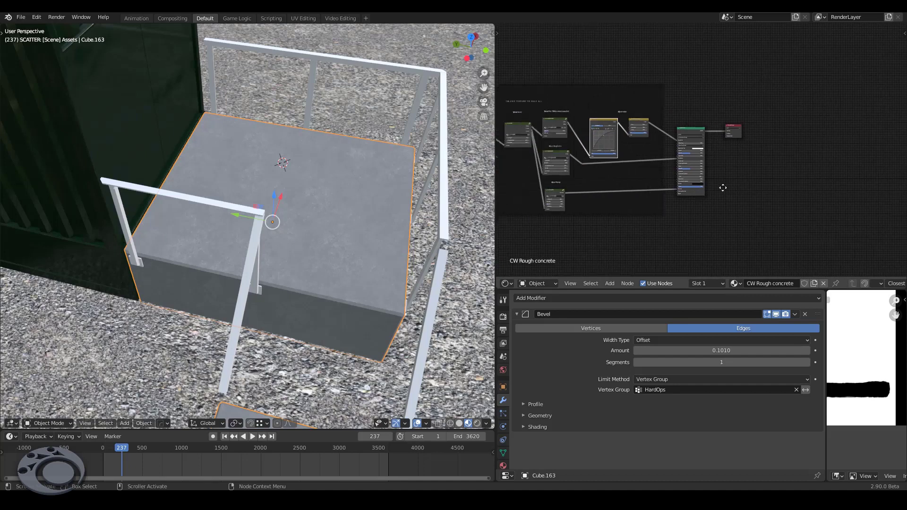
pyautogui.scroll(3, 806, 182)
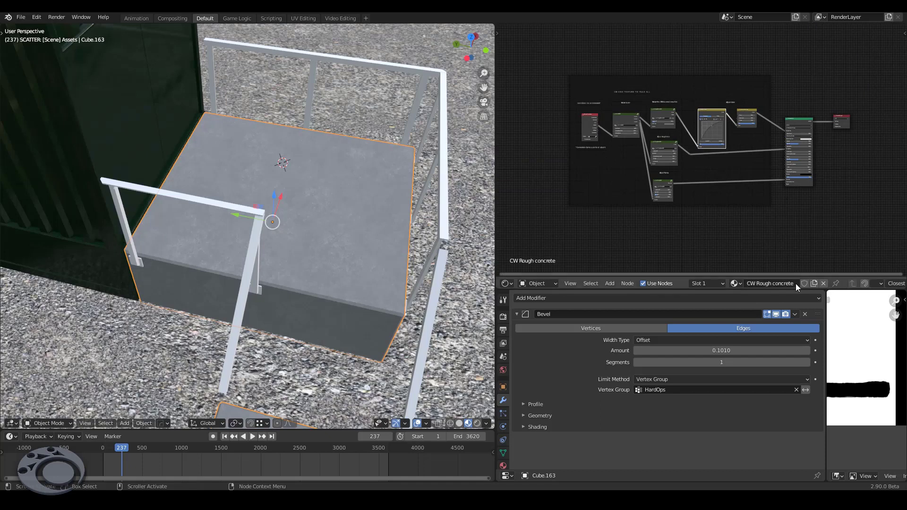
# Swap CW Rough concrete for a new Material.020 and make its Principled BSDF node active.
pyautogui.click(822, 283)
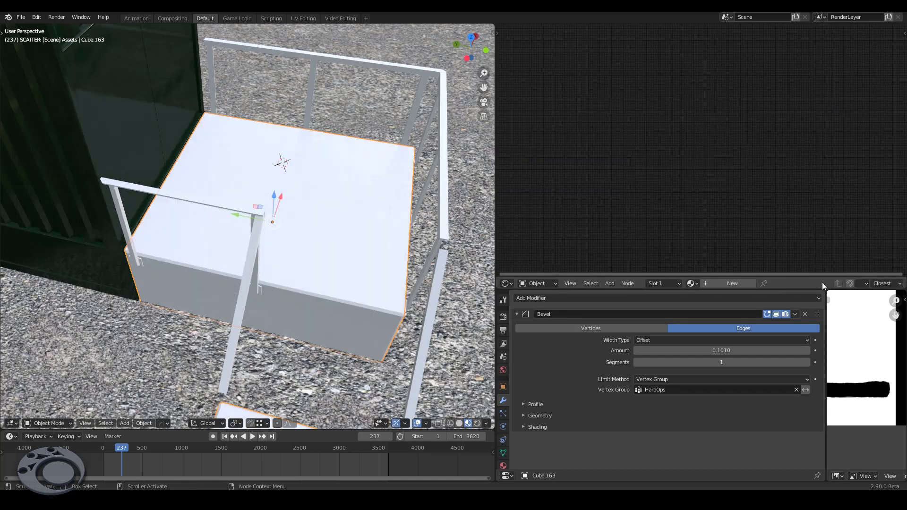
pyautogui.click(750, 285)
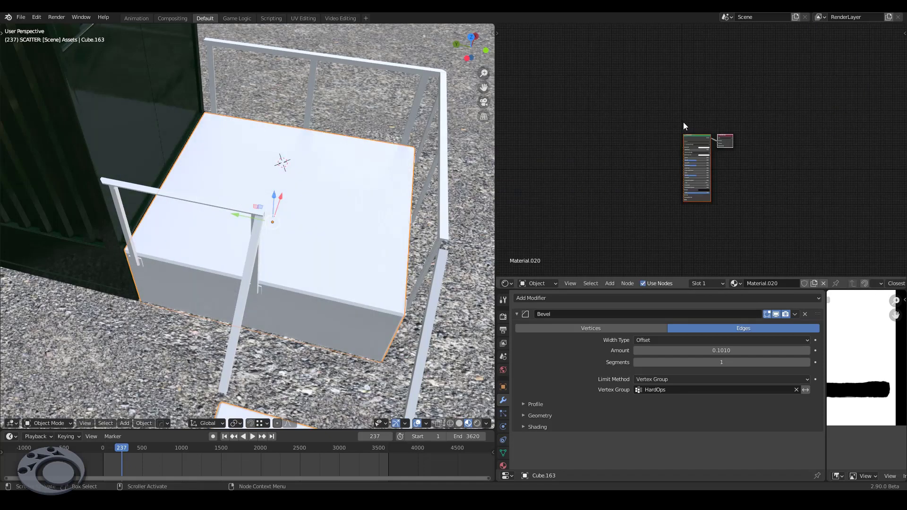
pyautogui.click(693, 140)
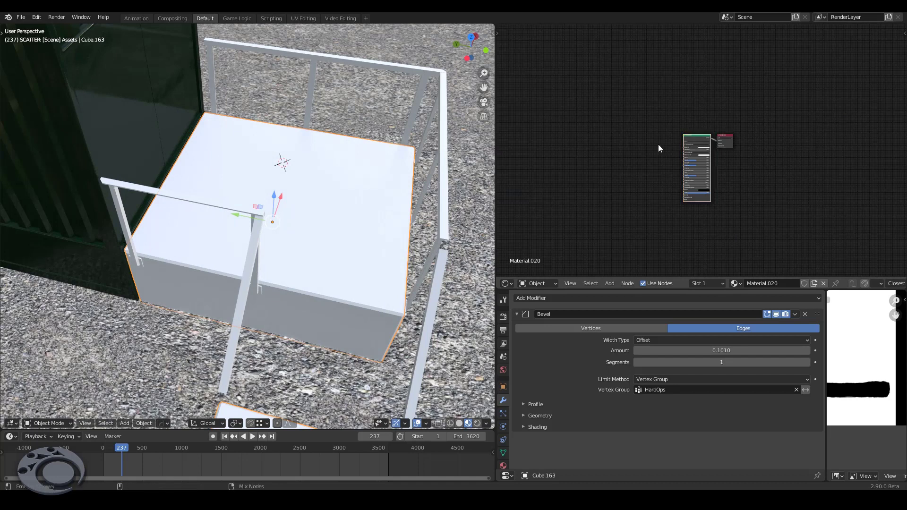
# Start a Ctrl+Shift+T texture setup and browse to D:\0_Blender\texturen\Stein.
pyautogui.hotkey('ctrl', 'shift', 't')
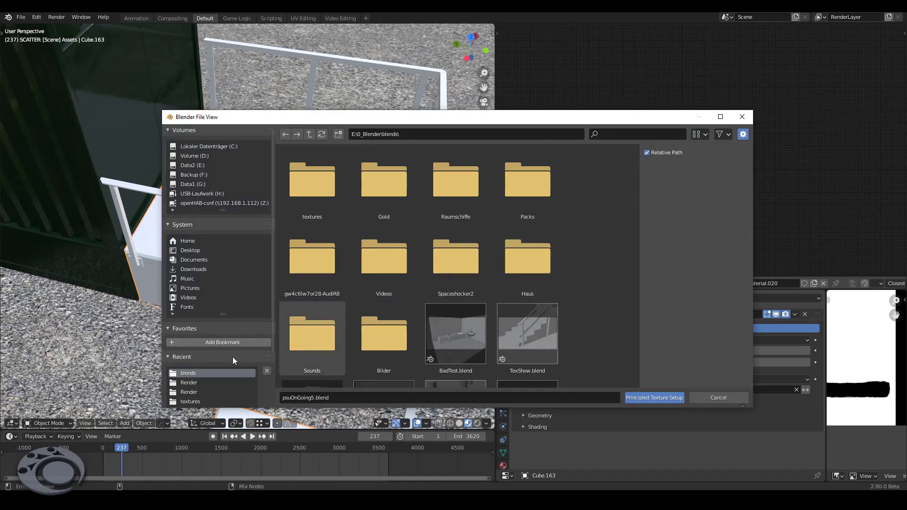
pyautogui.scroll(-3, 208, 376)
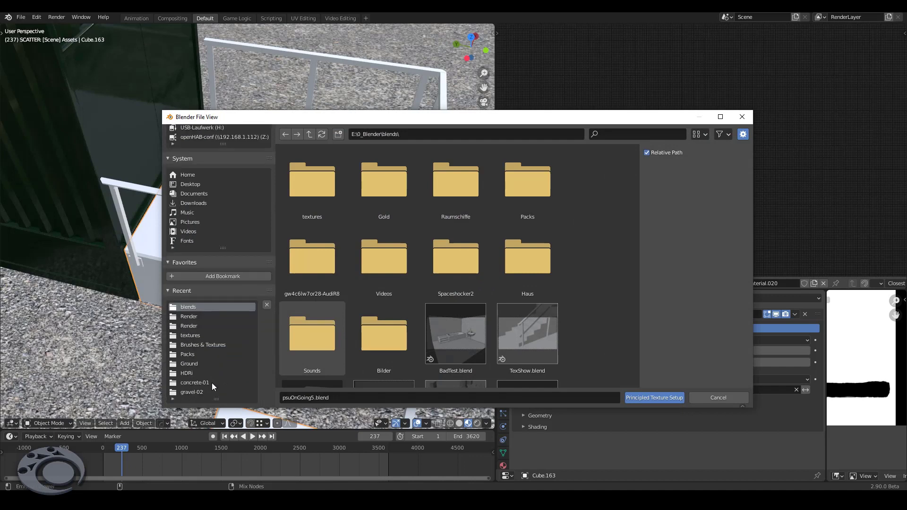
pyautogui.click(191, 335)
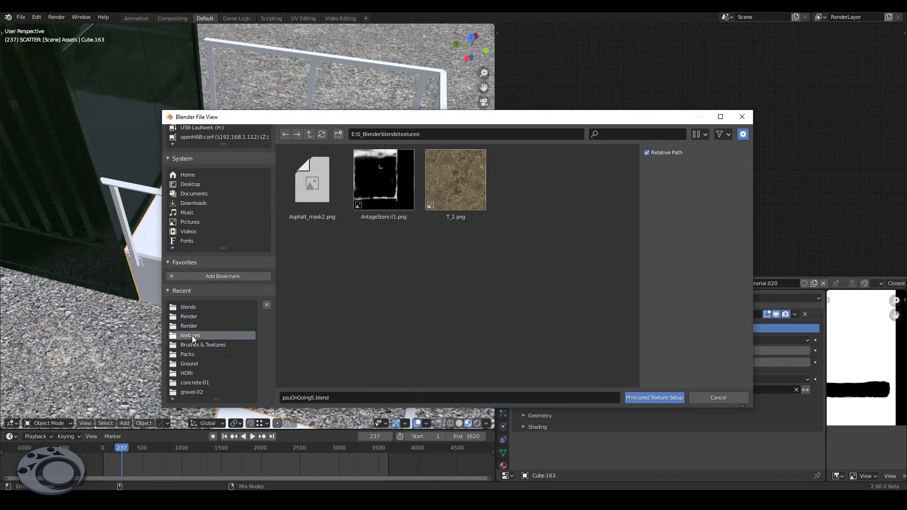
pyautogui.click(189, 364)
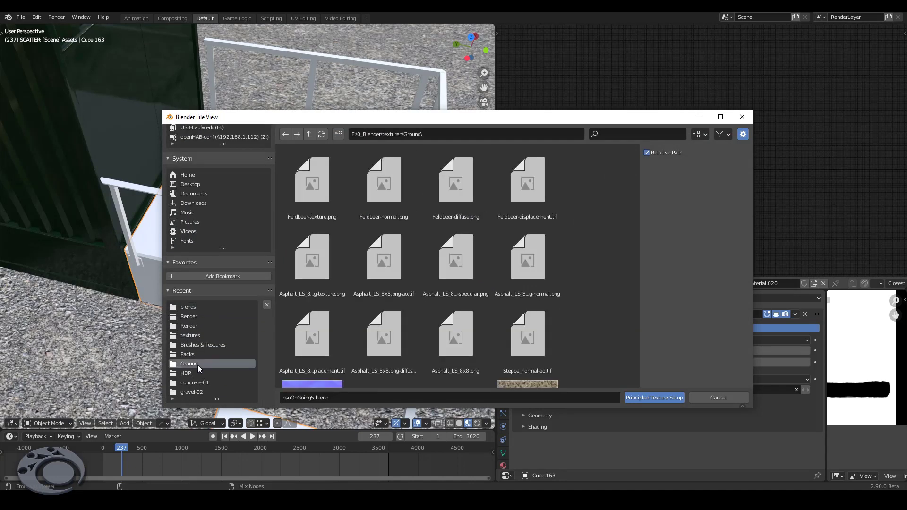
pyautogui.scroll(3, 213, 293)
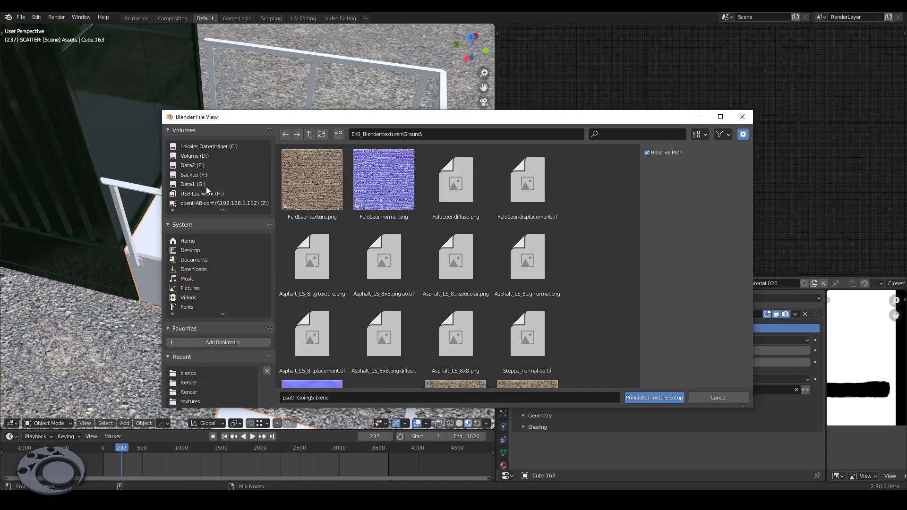
pyautogui.click(198, 156)
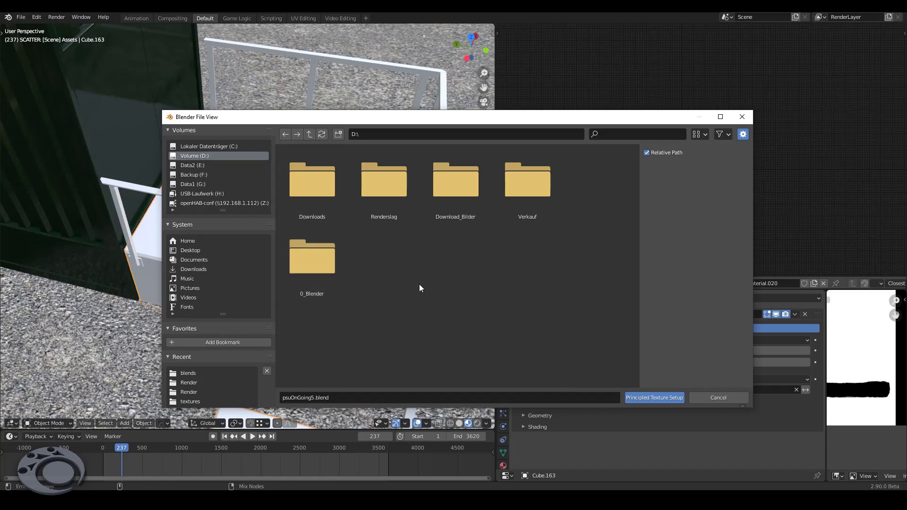
pyautogui.doubleClick(326, 272)
pyautogui.doubleClick(390, 199)
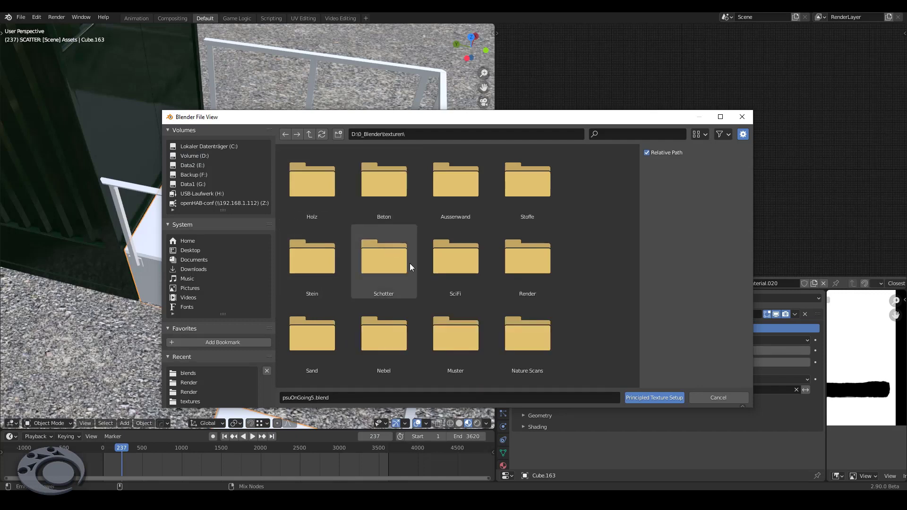
pyautogui.scroll(-2, 448, 285)
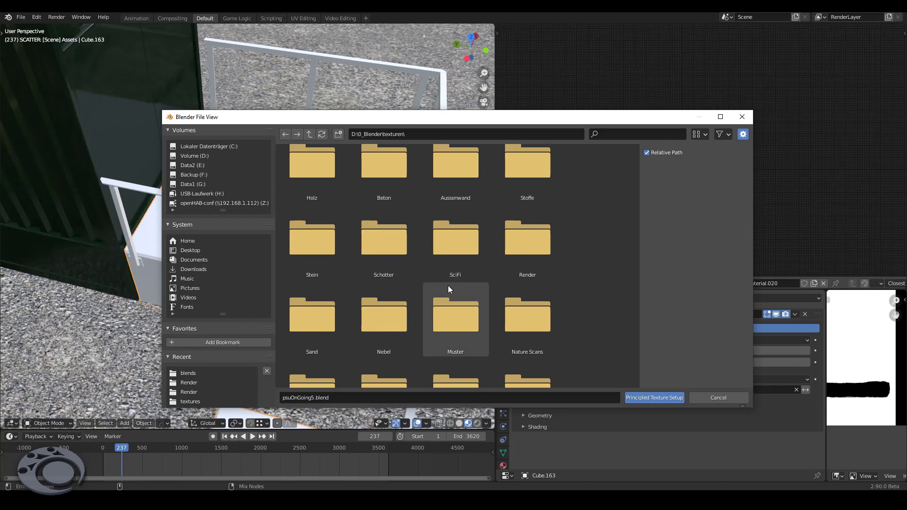
pyautogui.scroll(2, 448, 285)
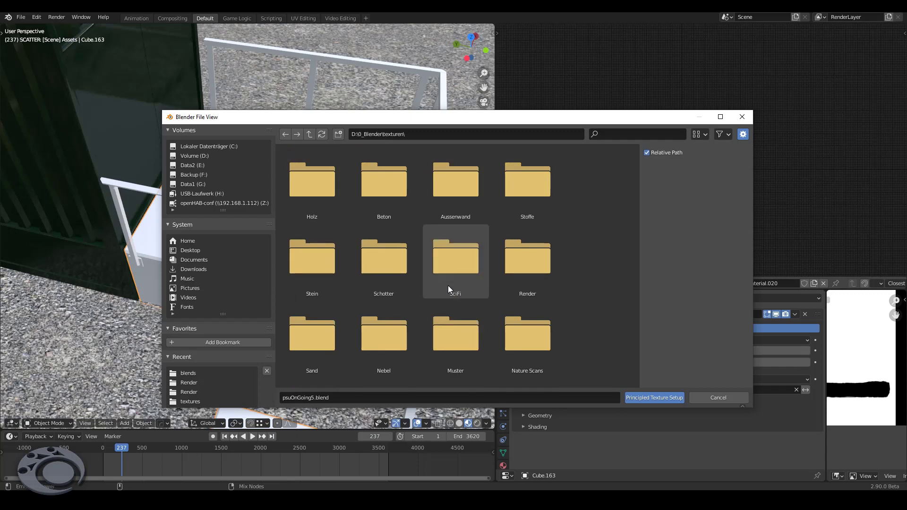
pyautogui.doubleClick(393, 192)
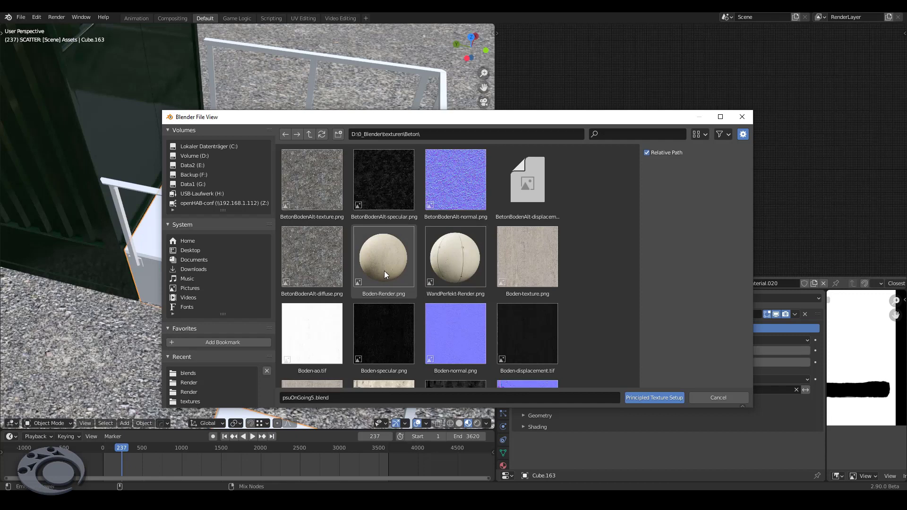
pyautogui.scroll(-3, 414, 269)
pyautogui.scroll(-4, 415, 269)
pyautogui.scroll(-3, 415, 268)
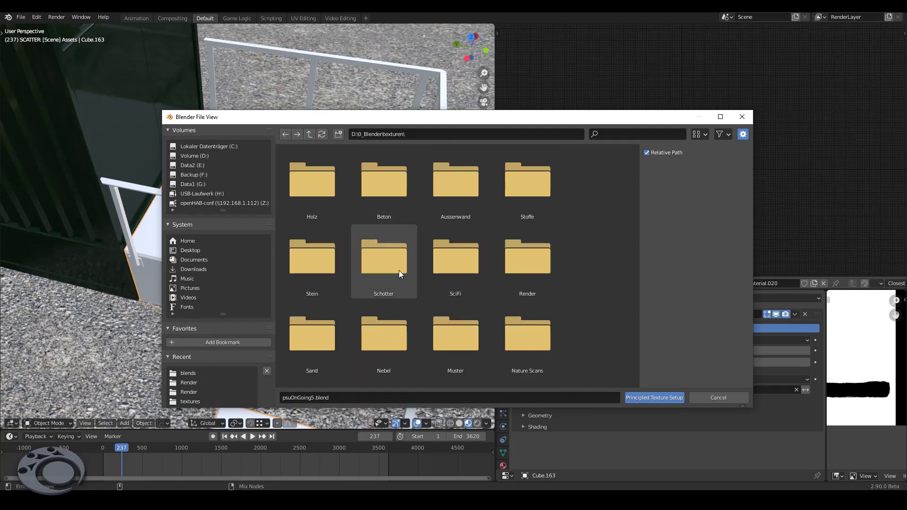
pyautogui.doubleClick(317, 273)
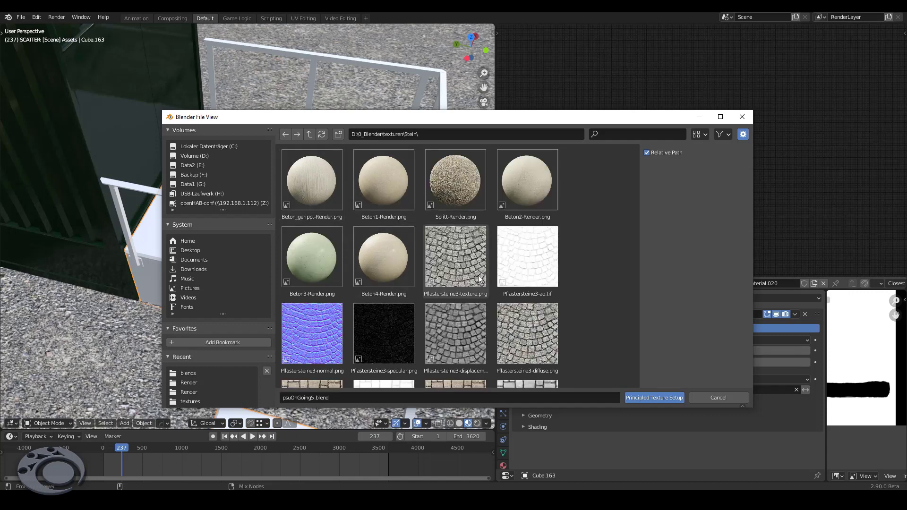
# Choose the Beton_gerippt diffuse, specular and normal images and run Principled Texture Setup.
pyautogui.scroll(-5, 478, 275)
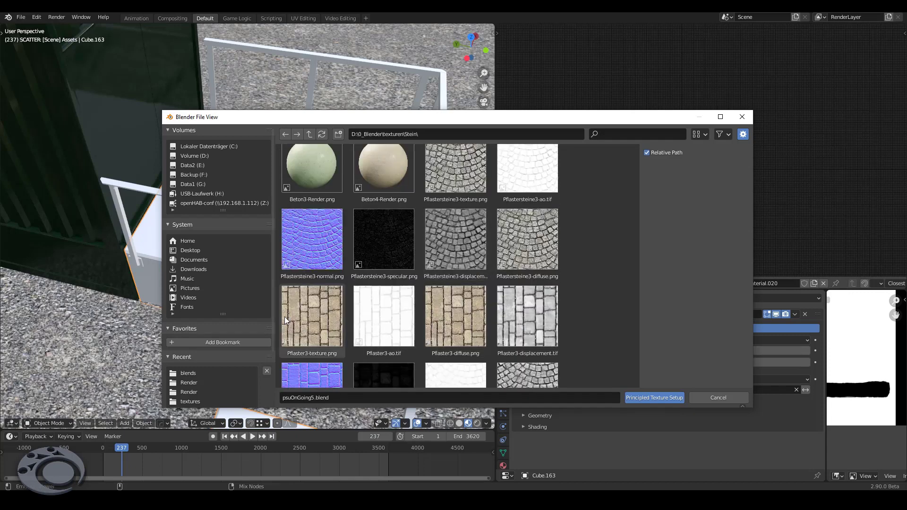
pyautogui.scroll(-3, 473, 298)
pyautogui.scroll(-2, 467, 290)
pyautogui.scroll(-2, 467, 289)
pyautogui.scroll(-3, 468, 290)
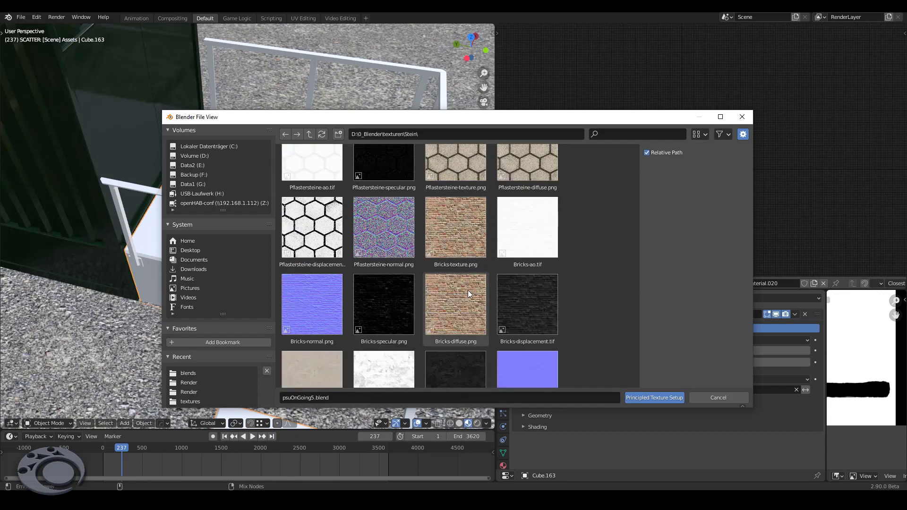
pyautogui.scroll(-2, 468, 290)
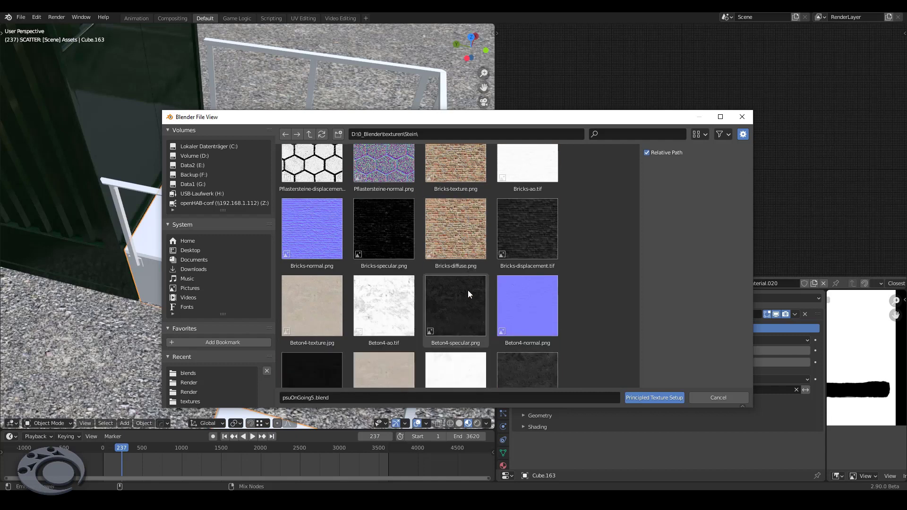
pyautogui.scroll(-3, 468, 290)
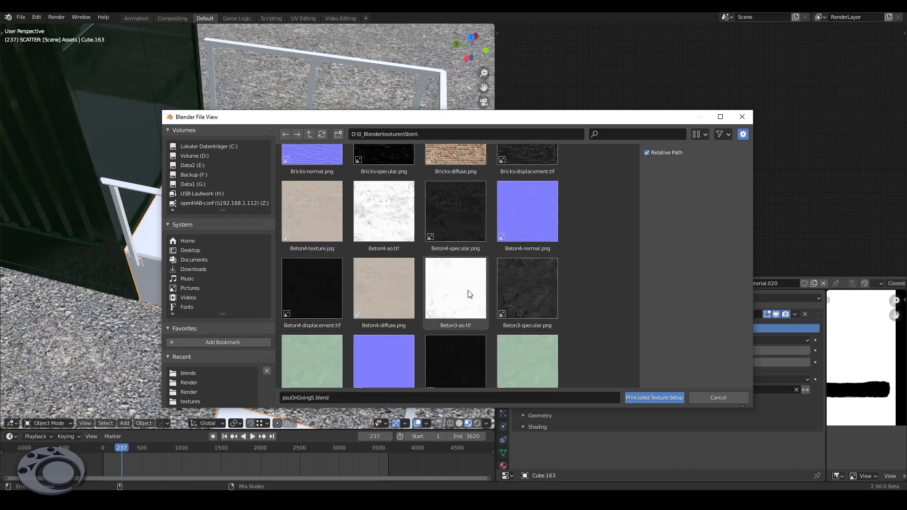
pyautogui.scroll(-3, 467, 290)
pyautogui.scroll(-2, 468, 290)
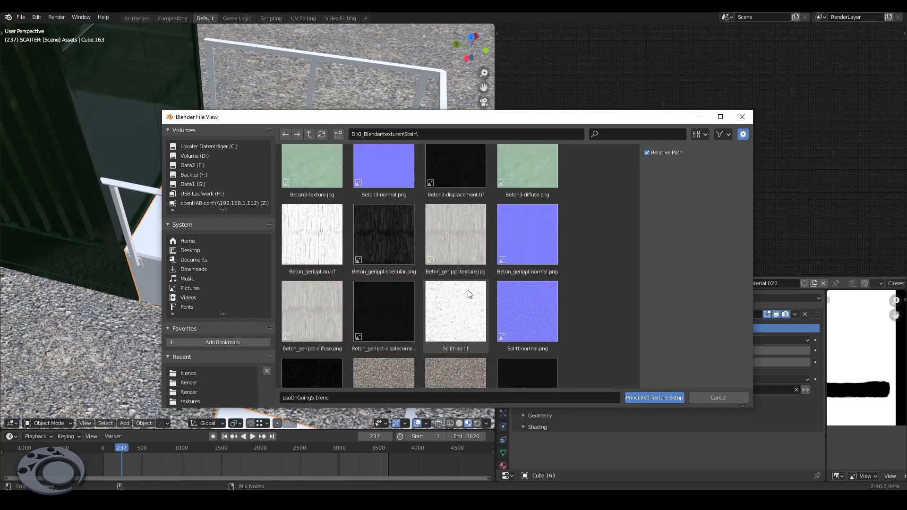
pyautogui.scroll(1, 385, 250)
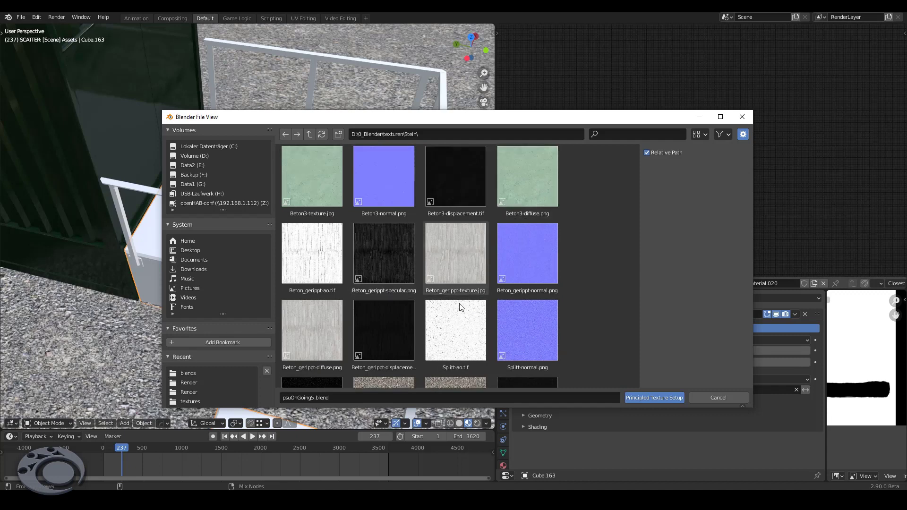
pyautogui.click(304, 333)
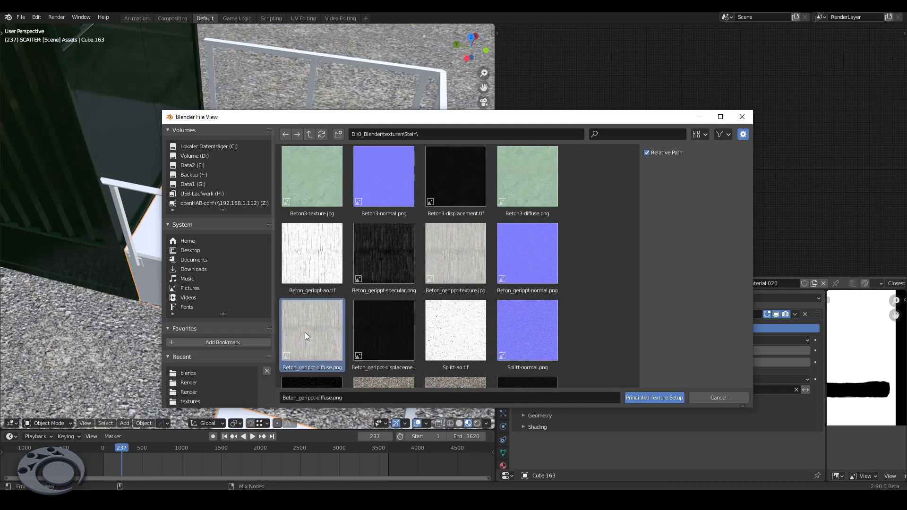
pyautogui.keyDown('shift'); pyautogui.click(381, 260); pyautogui.keyUp('shift')
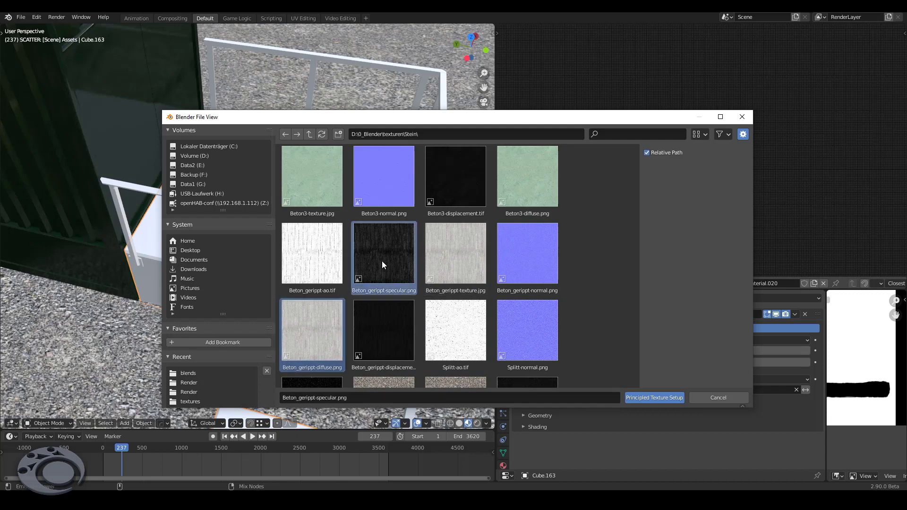
pyautogui.keyDown('shift'); pyautogui.click(538, 262); pyautogui.keyUp('shift')
pyautogui.click(650, 398)
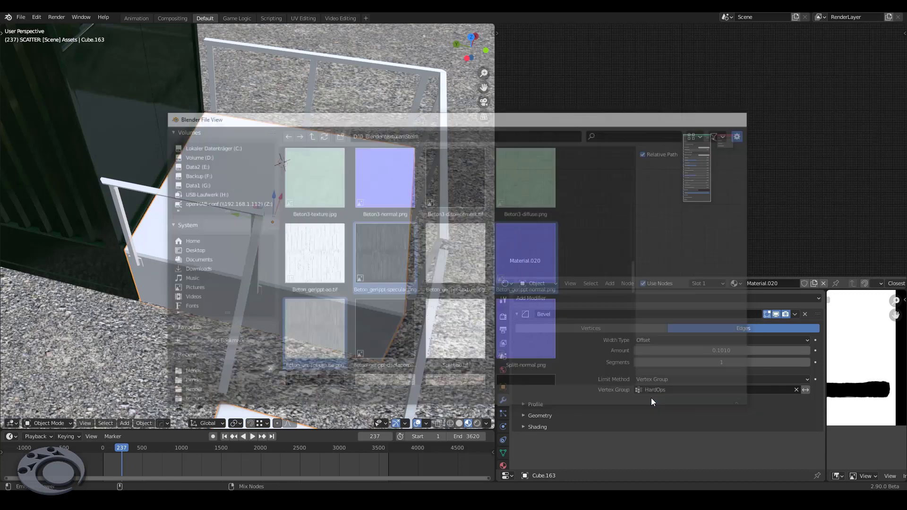
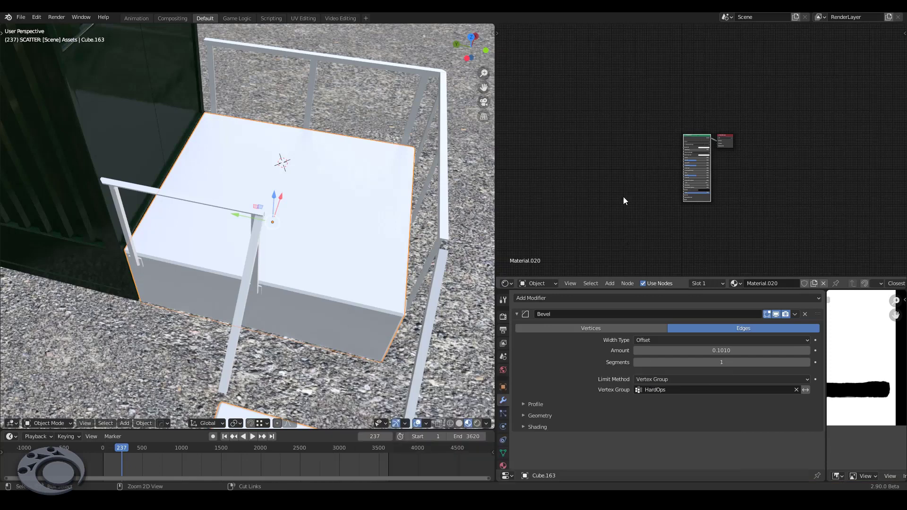
# Paste the copied Mapping and Image Texture nodes onto the link before the Principled BSDF.
pyautogui.hotkey('ctrl', 'v')
pyautogui.press('g')
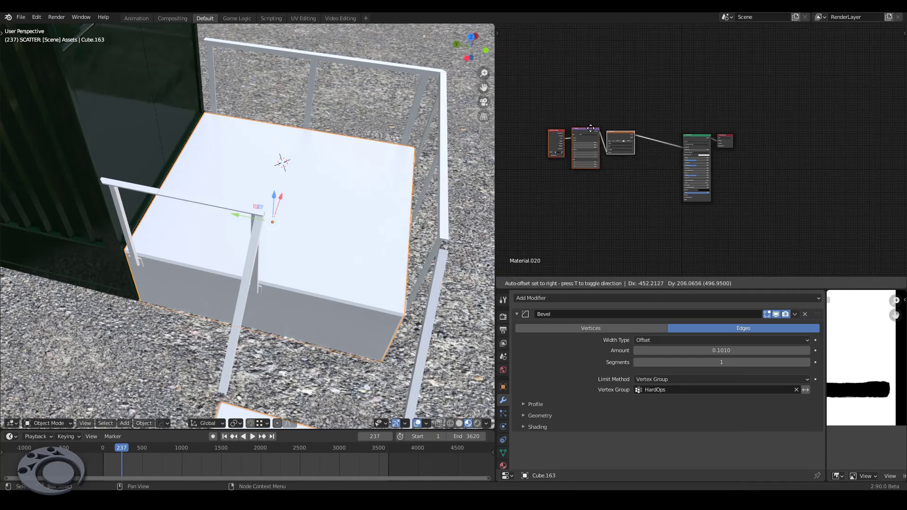
pyautogui.click(626, 149)
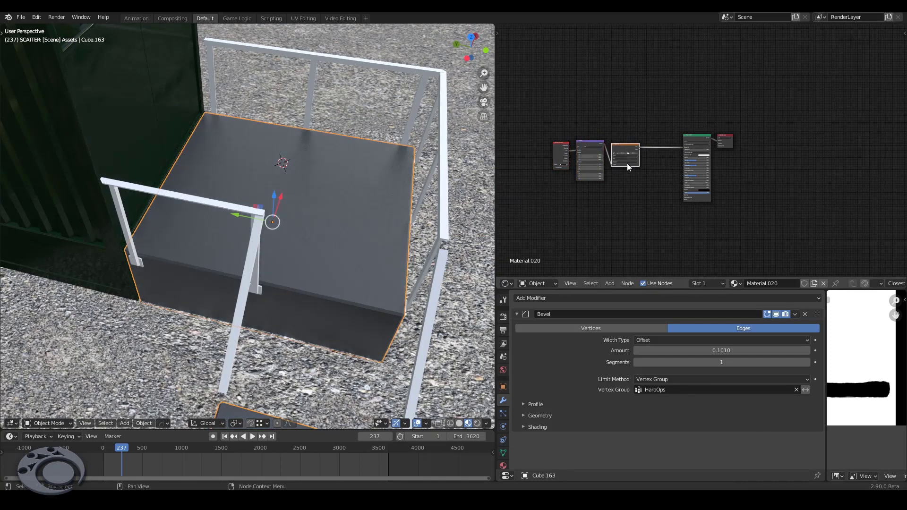
pyautogui.scroll(3, 630, 164)
pyautogui.moveTo(625, 133); pyautogui.dragTo(678, 121)
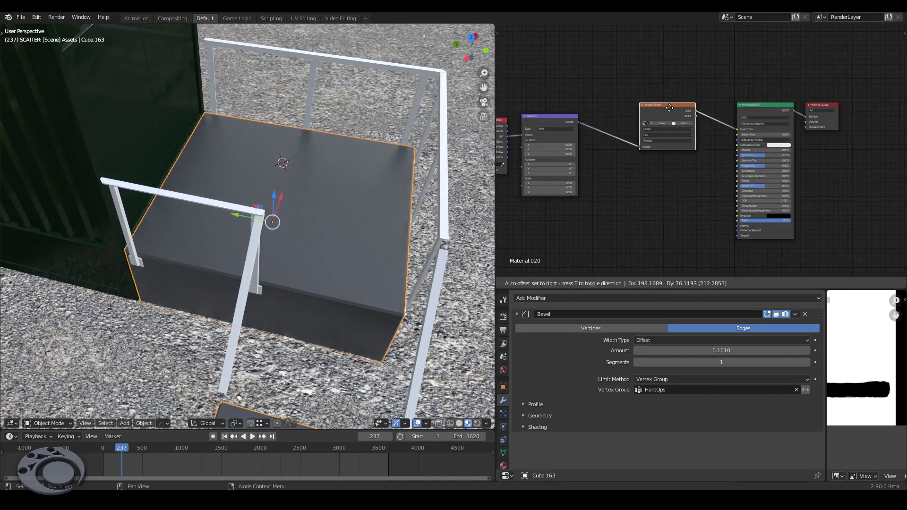
# Duplicate the Image Texture node twice, stacking the copies below the original.
pyautogui.hotkey('shift', 'd')
pyautogui.click(679, 171)
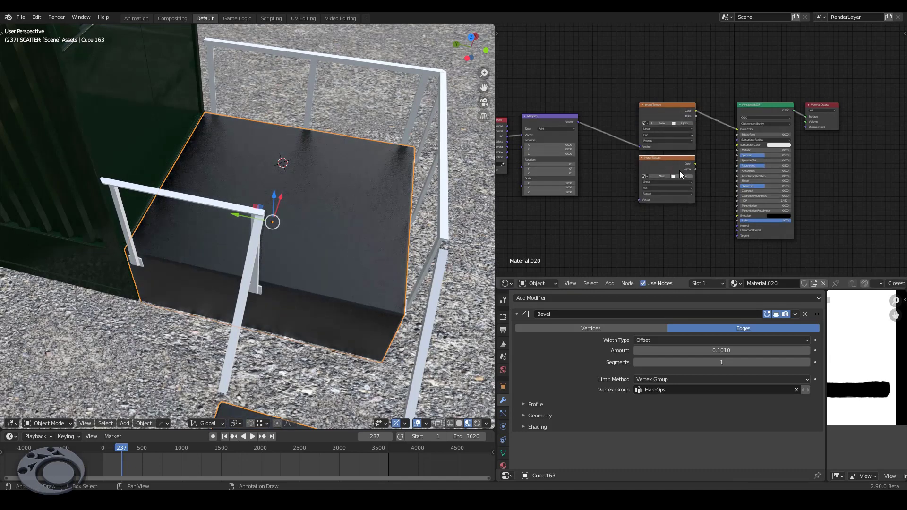
pyautogui.hotkey('shift', 'd')
pyautogui.click(679, 217)
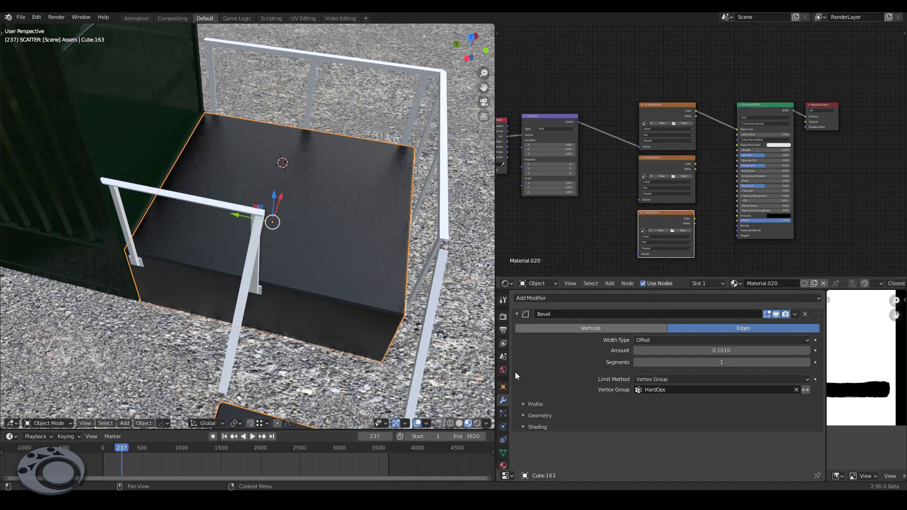
pyautogui.click(506, 476)
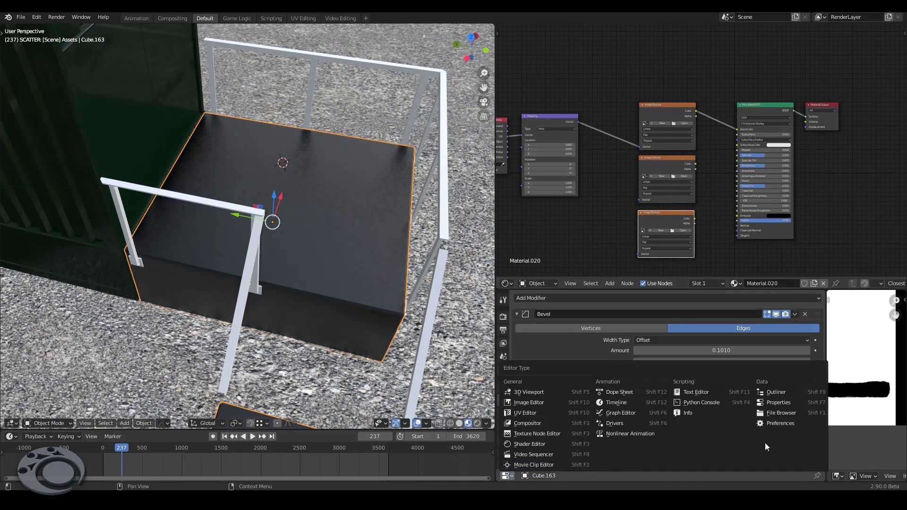
# Turn the lower area into a File Browser open at D:\0_Blender\texturen\Stein\.
pyautogui.click(778, 414)
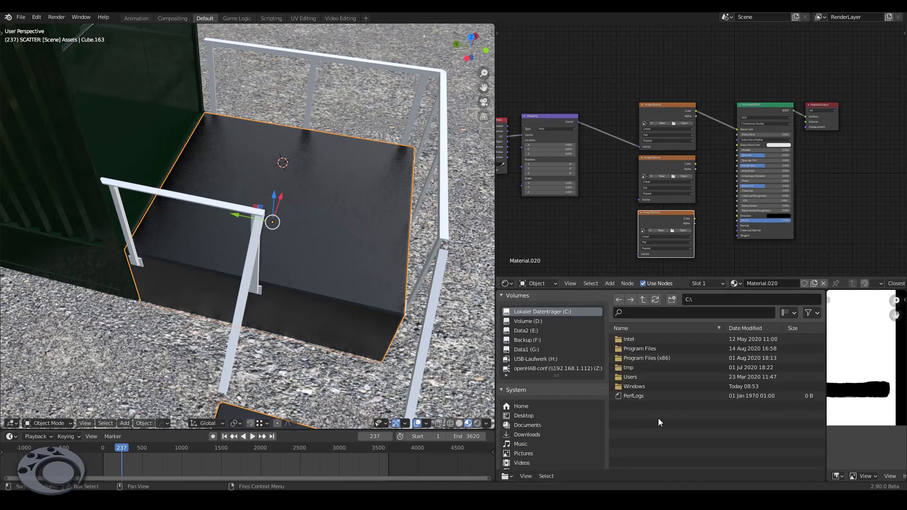
pyautogui.click(540, 325)
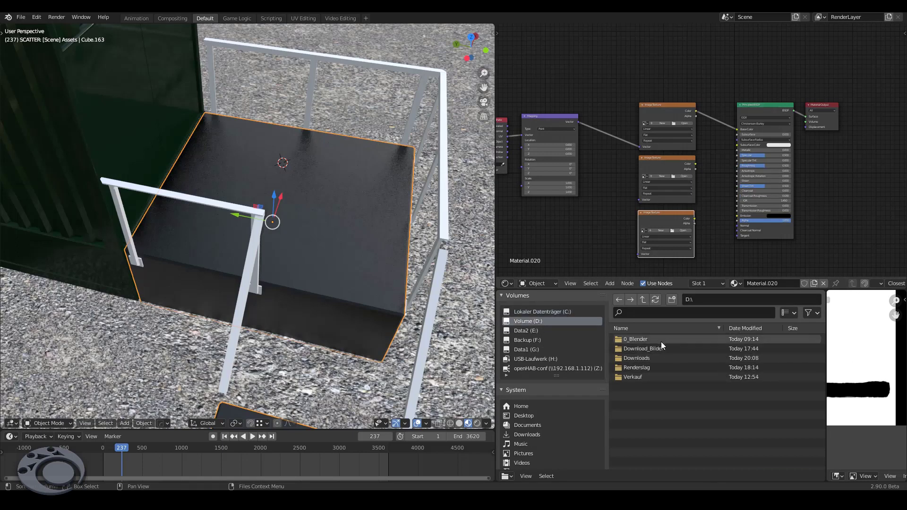
pyautogui.doubleClick(659, 340)
pyautogui.doubleClick(645, 404)
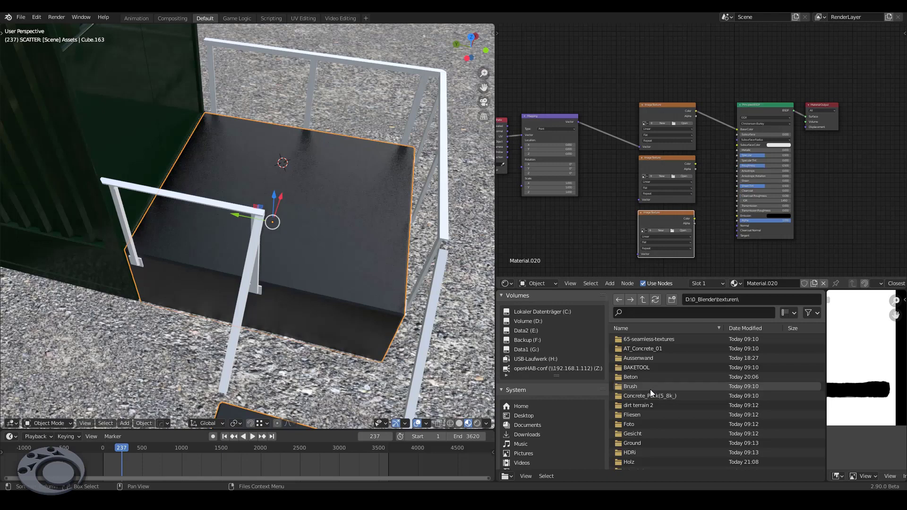
pyautogui.scroll(-3, 644, 432)
pyautogui.scroll(-3, 644, 436)
pyautogui.scroll(-3, 644, 436)
pyautogui.scroll(-3, 644, 435)
pyautogui.scroll(-2, 644, 440)
pyautogui.scroll(-2, 643, 444)
pyautogui.doubleClick(641, 434)
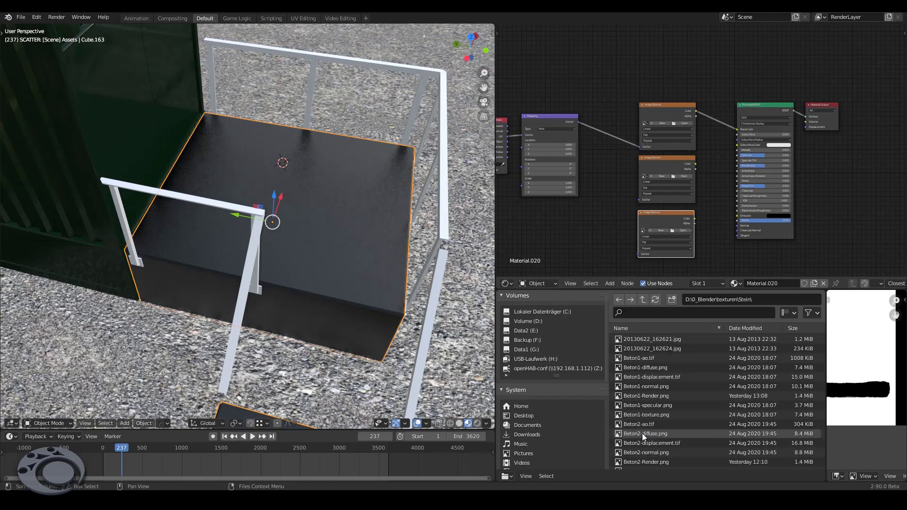
# Scroll through the Beton images and delete the top Image Texture node.
pyautogui.scroll(-3, 680, 408)
pyautogui.scroll(-5, 679, 408)
pyautogui.scroll(-5, 678, 409)
pyautogui.scroll(-5, 679, 409)
pyautogui.scroll(-2, 678, 409)
pyautogui.scroll(-2, 678, 410)
pyautogui.scroll(-1, 678, 410)
pyautogui.scroll(-2, 673, 414)
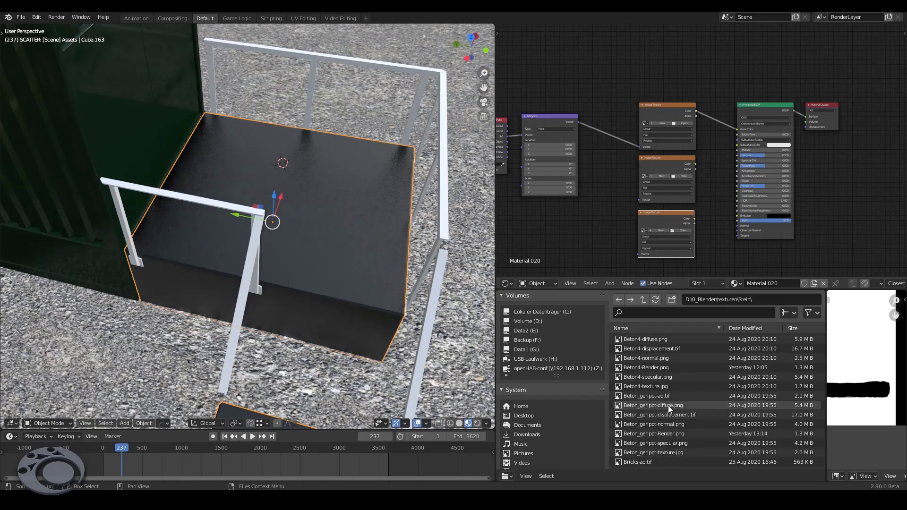
pyautogui.click(660, 110)
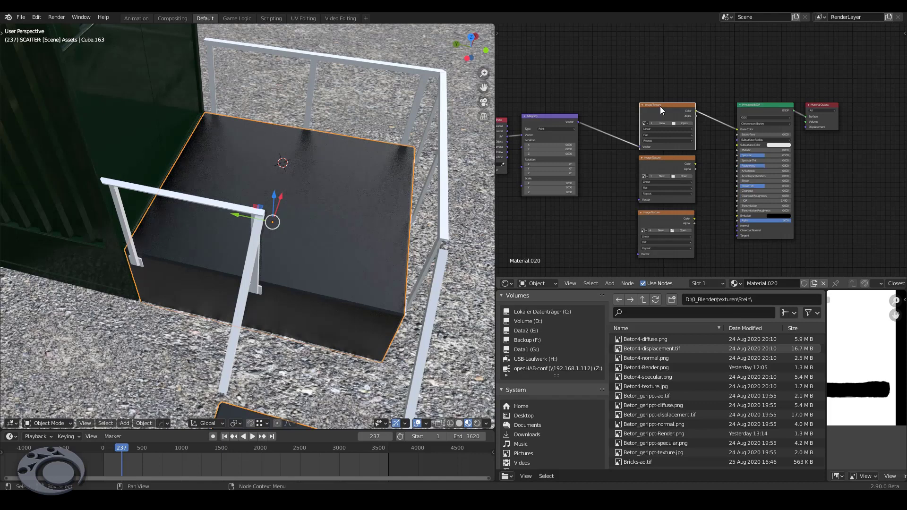
pyautogui.press('x')
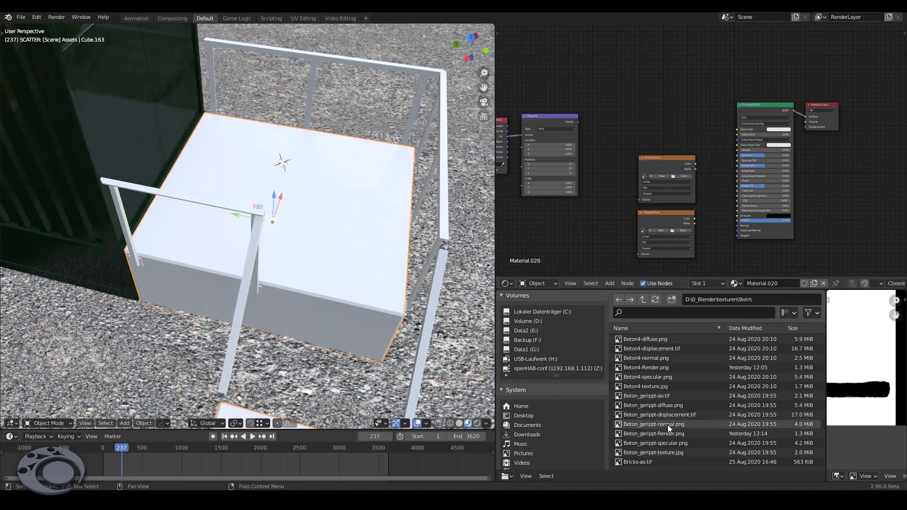
# Add Beton_gerippt-diffuse.png to the node tree as an image texture node.
pyautogui.moveTo(665, 406); pyautogui.dragTo(672, 407)
pyautogui.click(644, 411)
pyautogui.moveTo(642, 406); pyautogui.dragTo(658, 408)
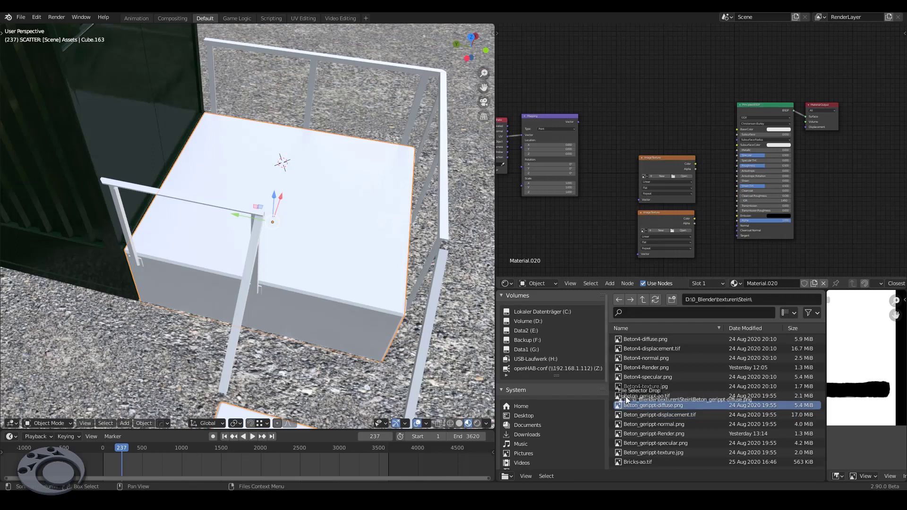
pyautogui.moveTo(656, 404)
pyautogui.mouseDown()
pyautogui.moveTo(636, 100)
pyautogui.moveTo(642, 117)
pyautogui.moveTo(660, 69)
pyautogui.mouseUp()
# Delete the two empty Image Texture nodes and add the Beton_gerippt normal and specular images.
pyautogui.click(674, 161)
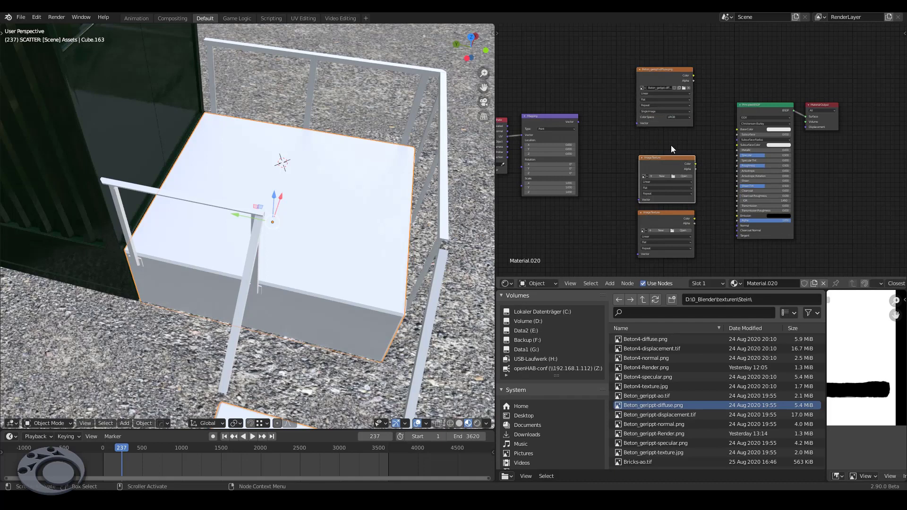
pyautogui.press('x')
pyautogui.click(664, 214)
pyautogui.press('x')
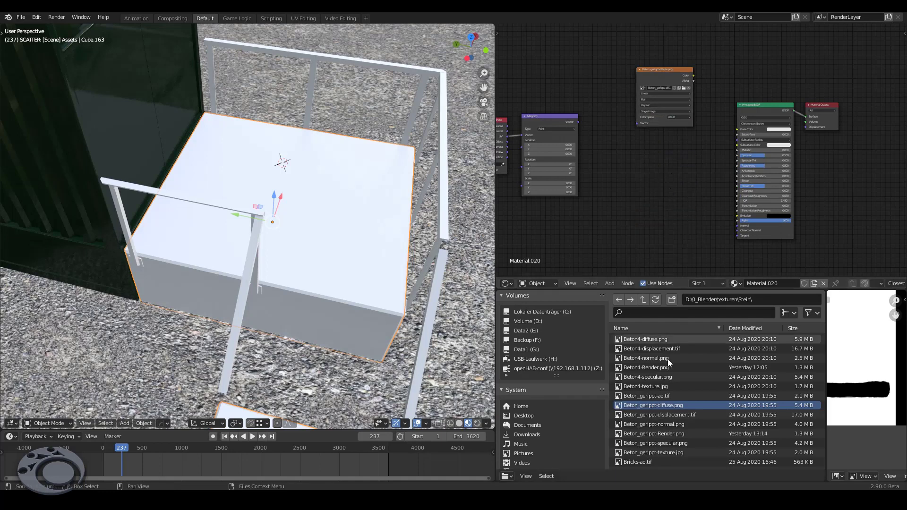
pyautogui.moveTo(663, 425)
pyautogui.mouseDown()
pyautogui.moveTo(623, 403)
pyautogui.moveTo(605, 219)
pyautogui.mouseUp()
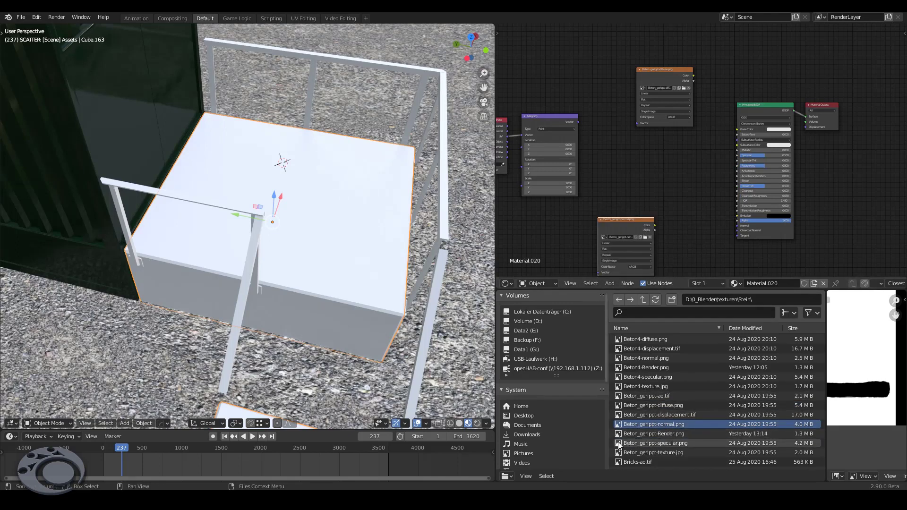
pyautogui.moveTo(617, 443)
pyautogui.mouseDown()
pyautogui.moveTo(642, 349)
pyautogui.moveTo(618, 148)
pyautogui.mouseUp()
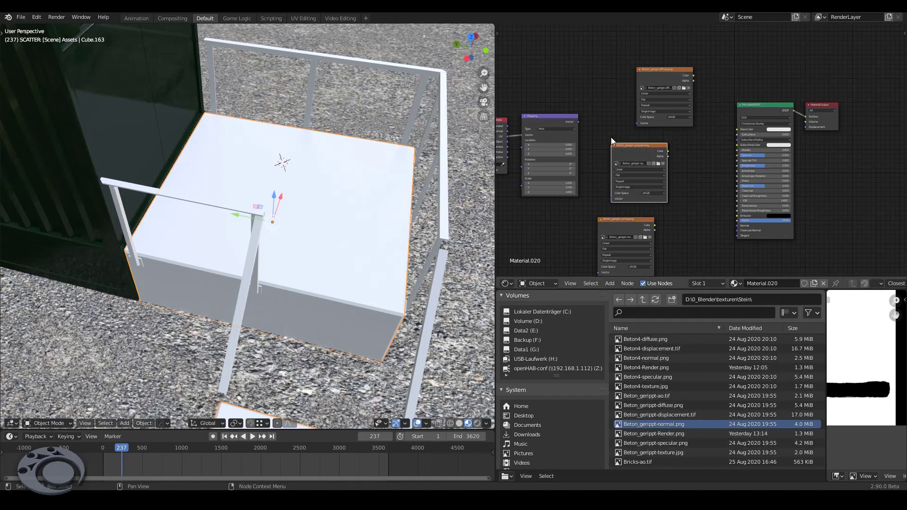
# Feed Mapping Vector into all three textures; wire diffuse to Base Color and specular into the BSDF.
pyautogui.moveTo(579, 121); pyautogui.dragTo(638, 124)
pyautogui.moveTo(577, 122); pyautogui.dragTo(611, 199)
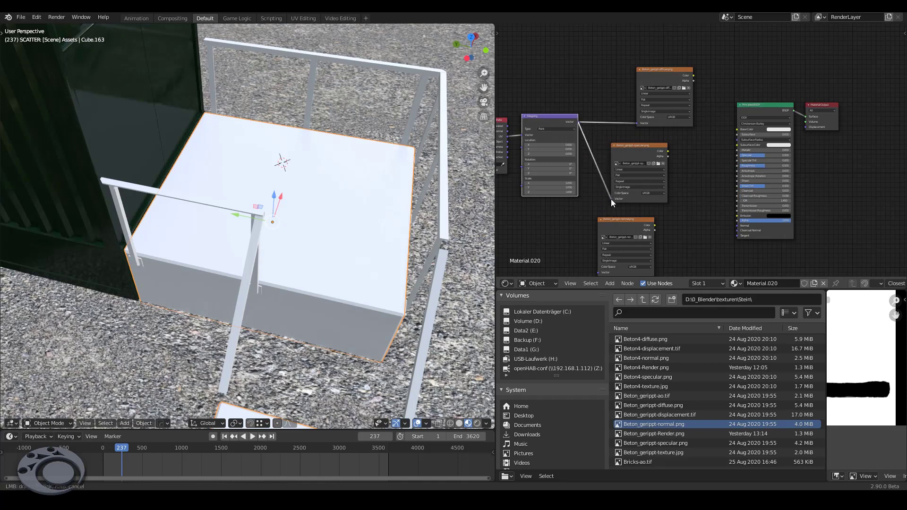
pyautogui.moveTo(579, 122)
pyautogui.mouseDown()
pyautogui.moveTo(603, 281)
pyautogui.moveTo(599, 272)
pyautogui.mouseUp()
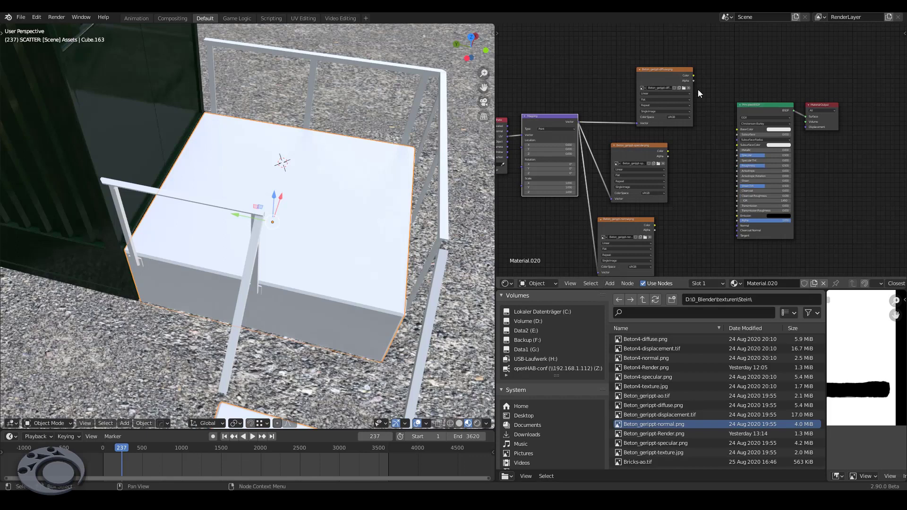
pyautogui.moveTo(694, 75); pyautogui.dragTo(736, 129)
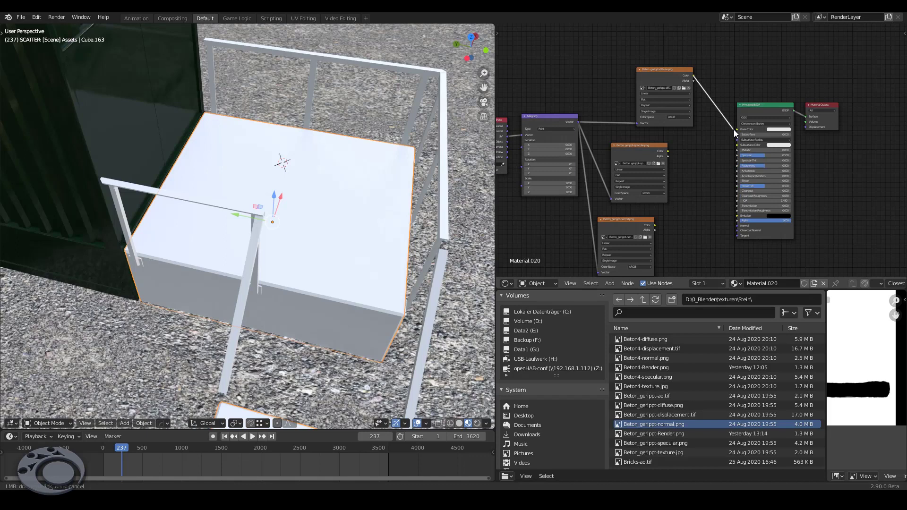
pyautogui.moveTo(668, 152); pyautogui.dragTo(737, 155)
# Add a Bump node beside the normal texture.
pyautogui.click(686, 217)
pyautogui.hotkey('shift', 'a')
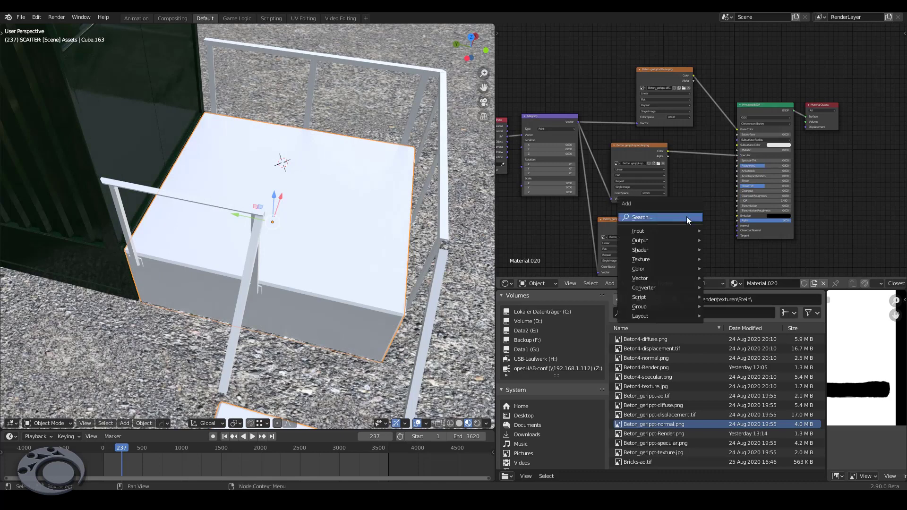
pyautogui.click(687, 216)
pyautogui.write('bump')
pyautogui.press('Return')
pyautogui.click(678, 222)
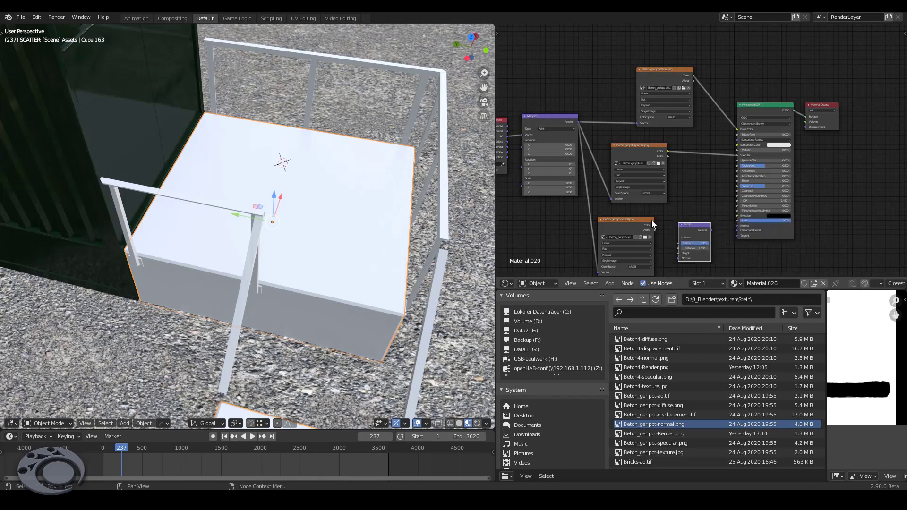
# Feed the Bump node from the Non-Color normal image and link it to the BSDF Normal.
pyautogui.moveTo(655, 226); pyautogui.dragTo(678, 258)
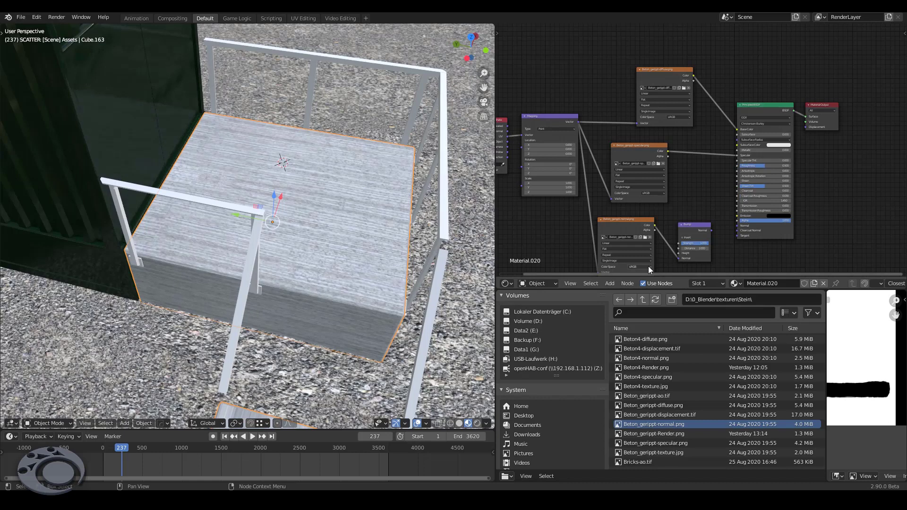
pyautogui.click(648, 266)
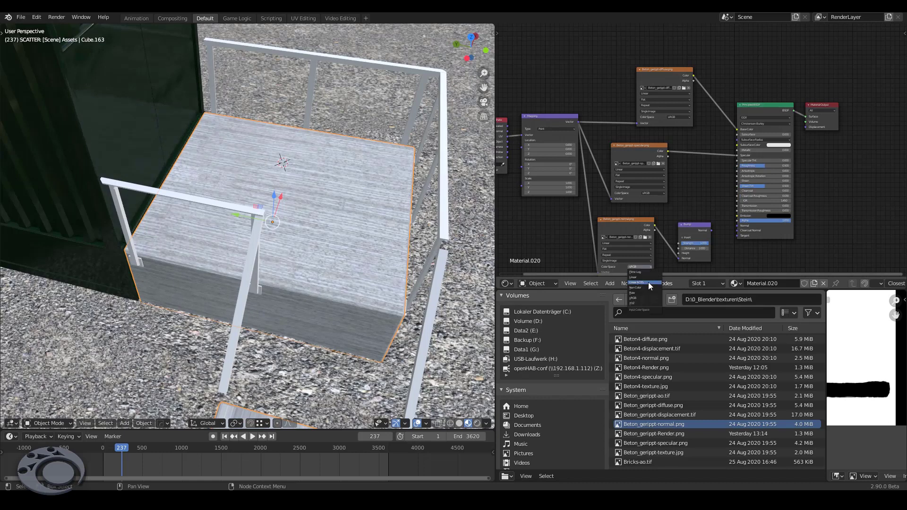
pyautogui.click(648, 286)
pyautogui.moveTo(711, 230); pyautogui.dragTo(737, 225)
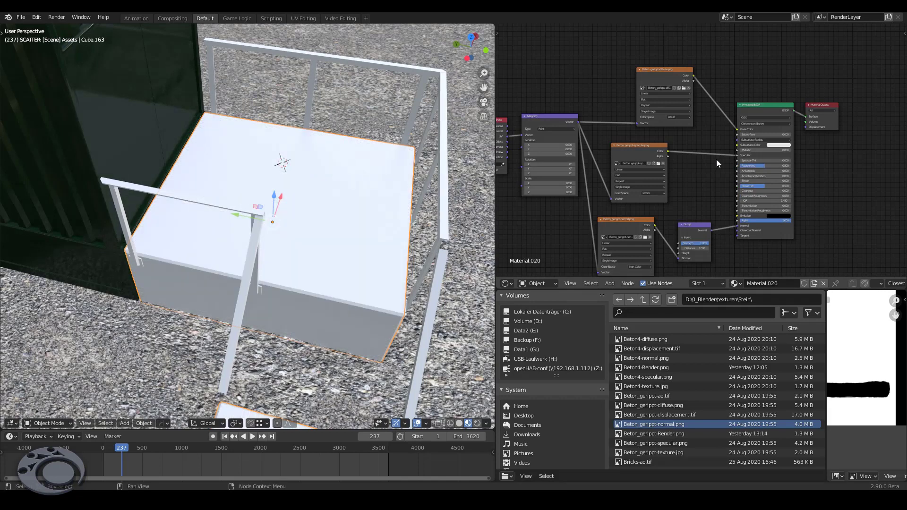
pyautogui.moveTo(370, 233)
pyautogui.mouseDown(button='middle')
pyautogui.moveTo(336, 211)
pyautogui.moveTo(279, 233)
pyautogui.mouseUp(button='middle')
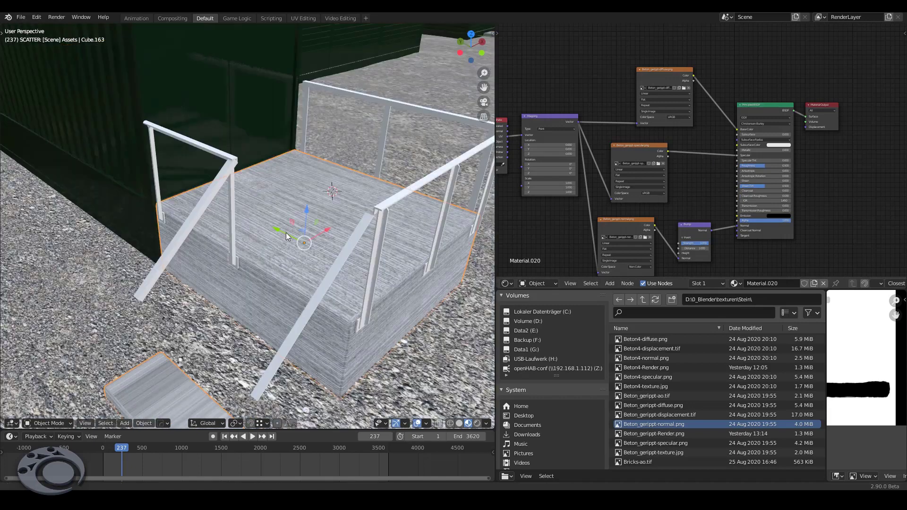
# Set the Mapping node's Scale X and Y to 3 and Rotation Z to 9°.
pyautogui.scroll(3, 286, 231)
pyautogui.scroll(2, 307, 260)
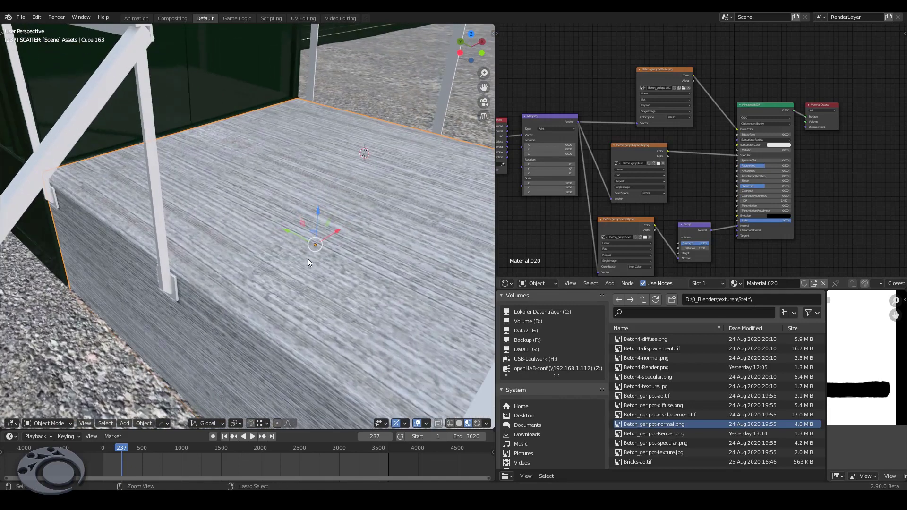
pyautogui.scroll(1, 567, 180)
pyautogui.scroll(2, 614, 184)
pyautogui.scroll(2, 657, 189)
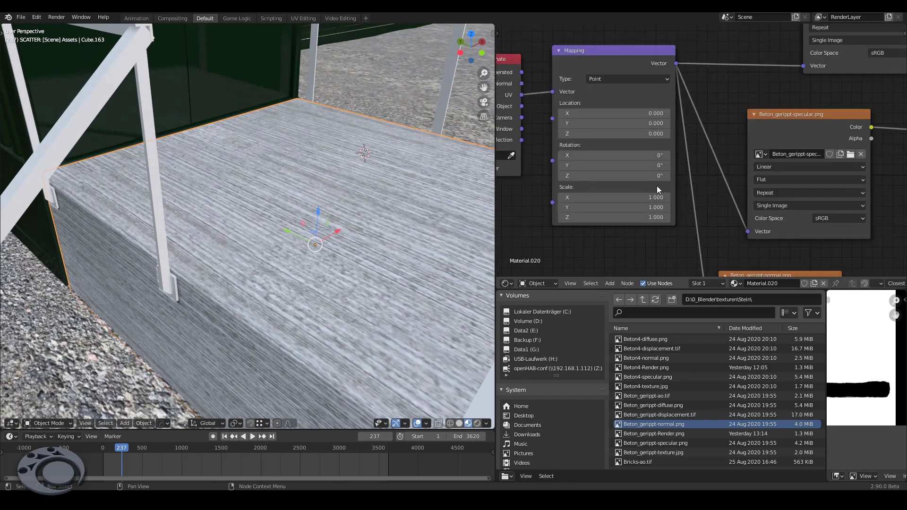
pyautogui.moveTo(656, 197); pyautogui.dragTo(657, 208)
pyautogui.write('3')
pyautogui.press('Return')
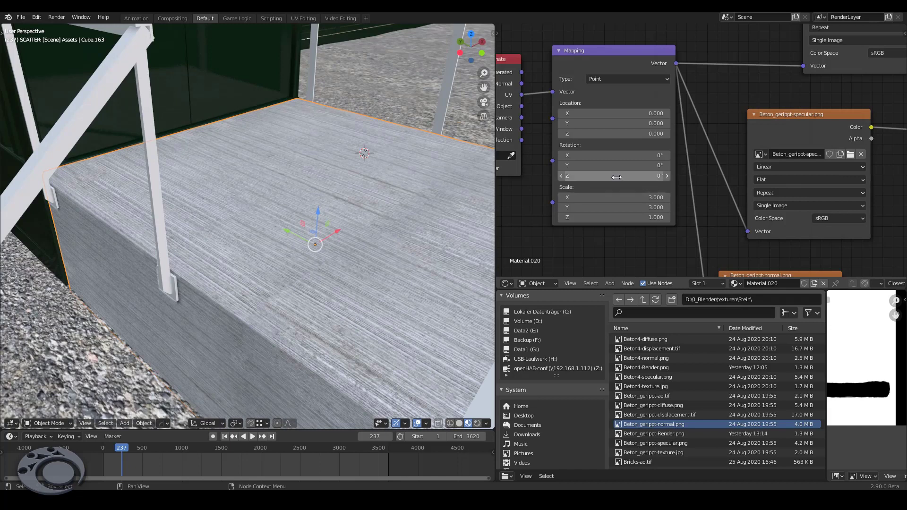
pyautogui.moveTo(617, 177); pyautogui.dragTo(633, 177)
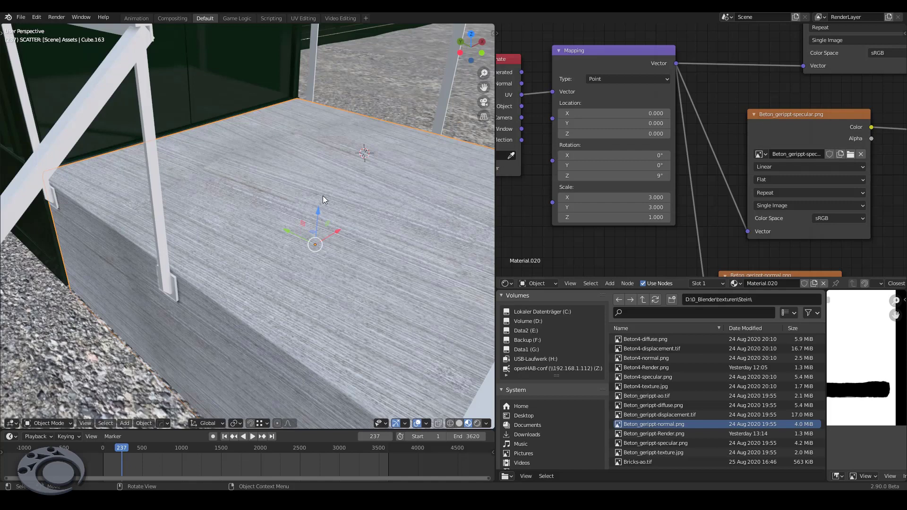
# Smart UV Project the whole platform mesh with a 0.03 island margin.
pyautogui.press('Tab')
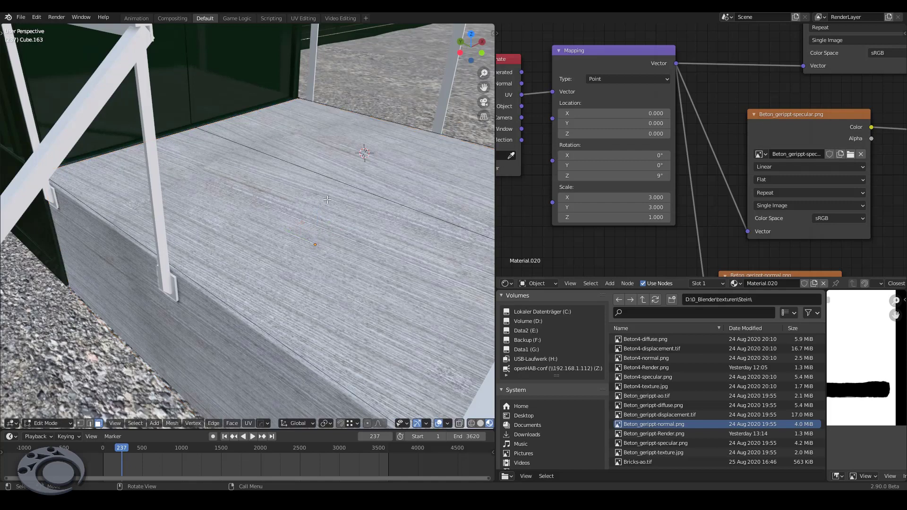
pyautogui.press('a')
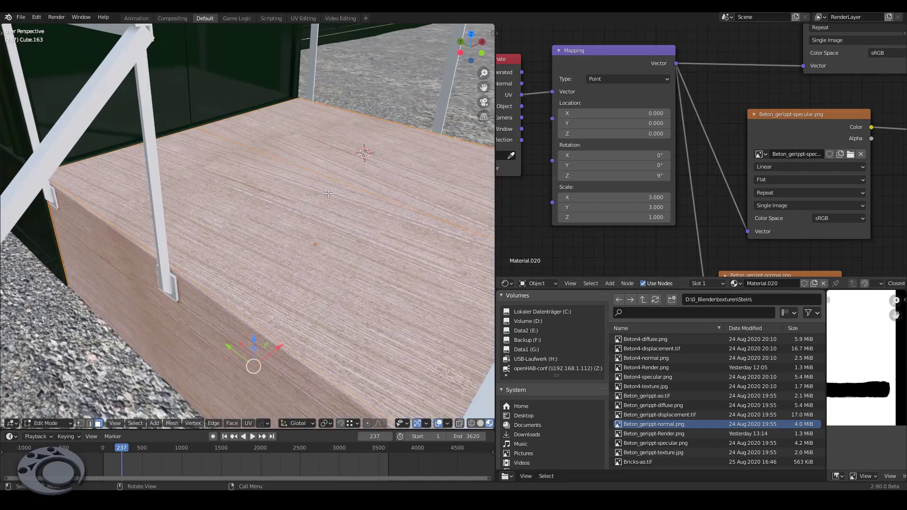
pyautogui.press('u')
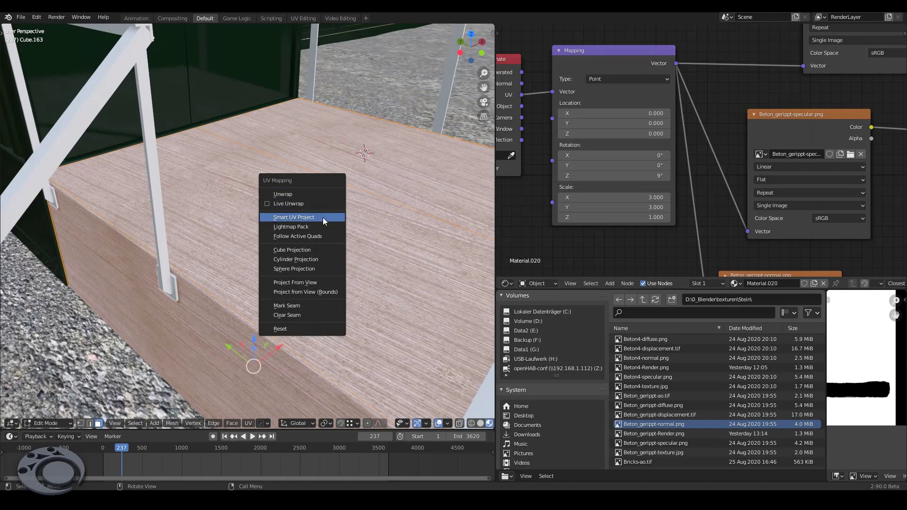
pyautogui.click(322, 217)
pyautogui.moveTo(390, 244); pyautogui.dragTo(396, 244)
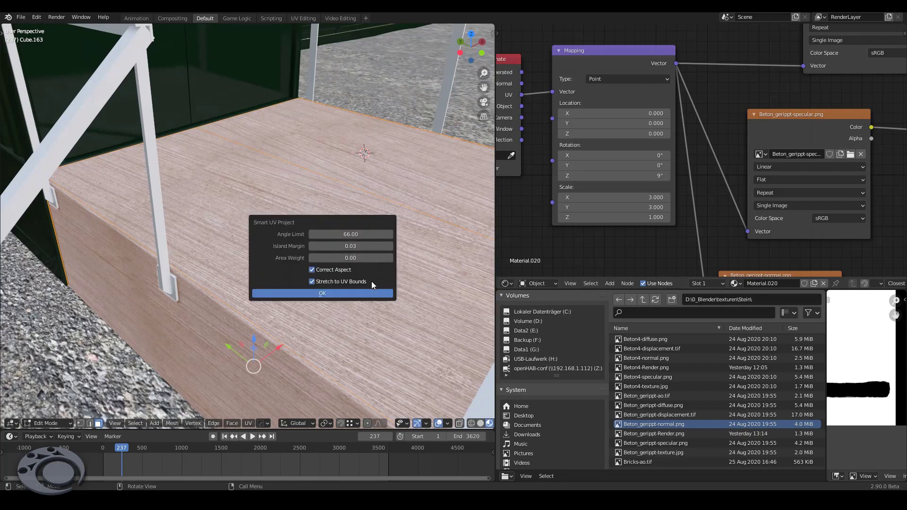
pyautogui.click(369, 292)
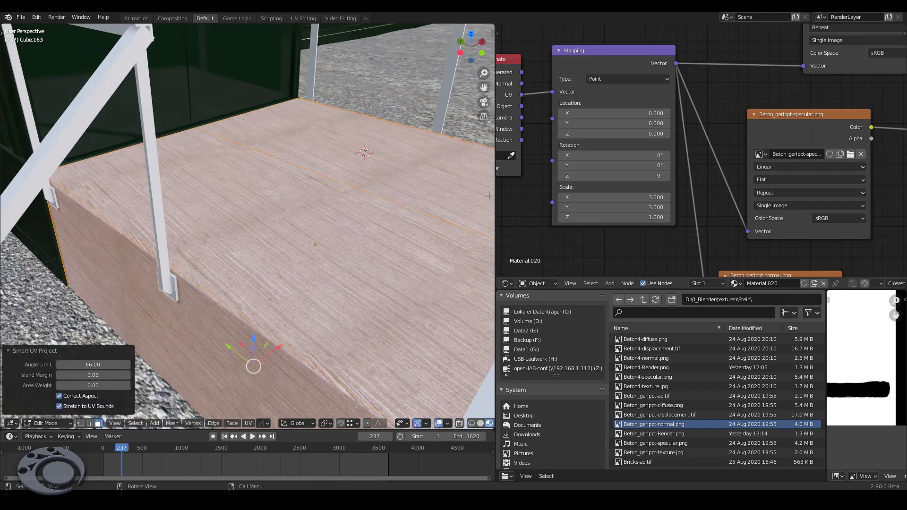
# Set the Mapping node's Rotation Z to 90° and Scale X/Y to 4.
pyautogui.click(625, 175)
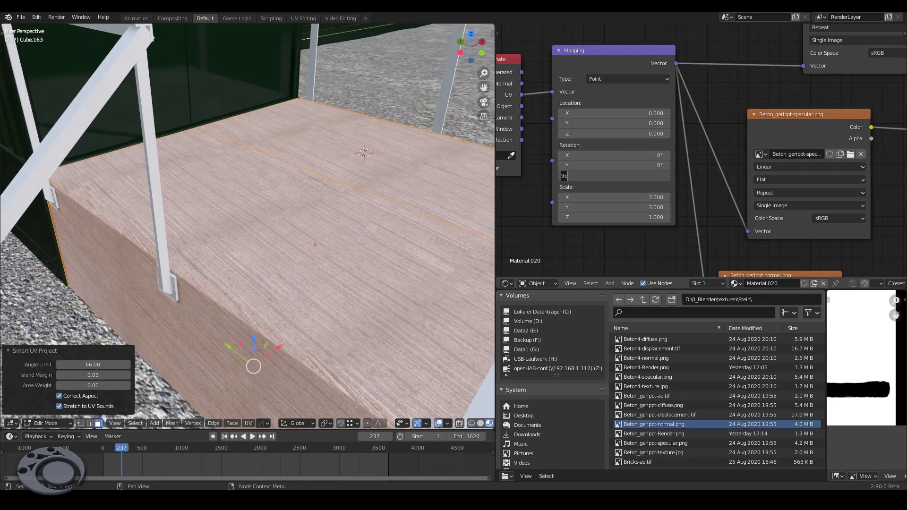
pyautogui.write('90')
pyautogui.press('Return')
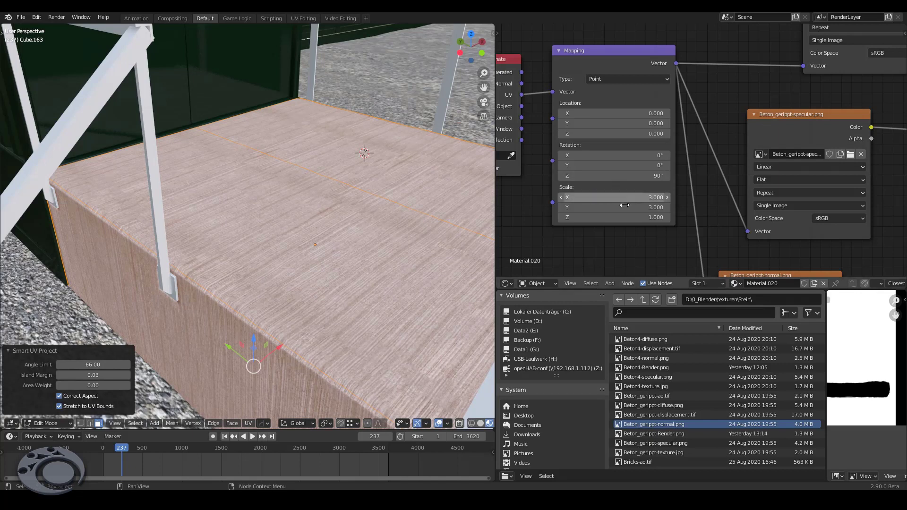
pyautogui.moveTo(625, 196); pyautogui.dragTo(625, 207)
pyautogui.write('4')
pyautogui.press('Return')
# Orbit around the platform to inspect the deck and select the rear-right deck face.
pyautogui.scroll(-5, 195, 145)
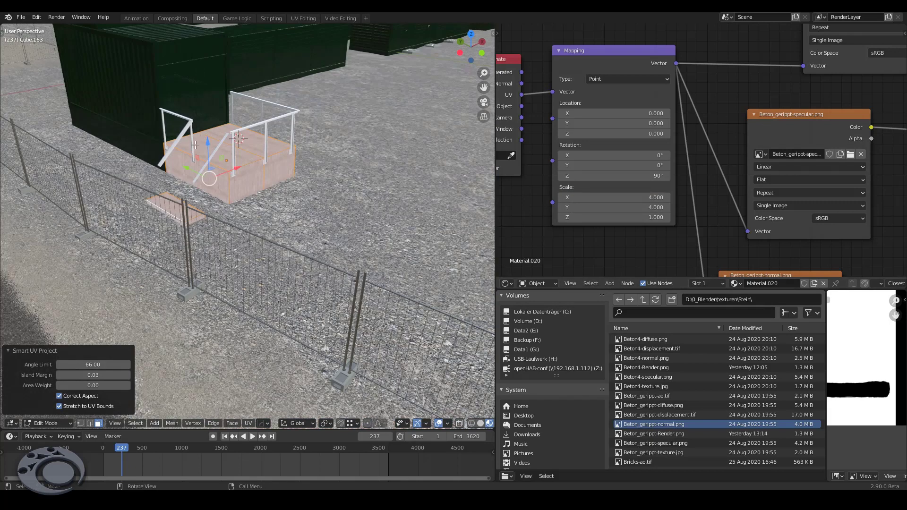
pyautogui.scroll(5, 195, 144)
pyautogui.moveTo(195, 145)
pyautogui.mouseDown(button='middle')
pyautogui.moveTo(276, 136)
pyautogui.moveTo(297, 61)
pyautogui.moveTo(236, 188)
pyautogui.mouseUp(button='middle')
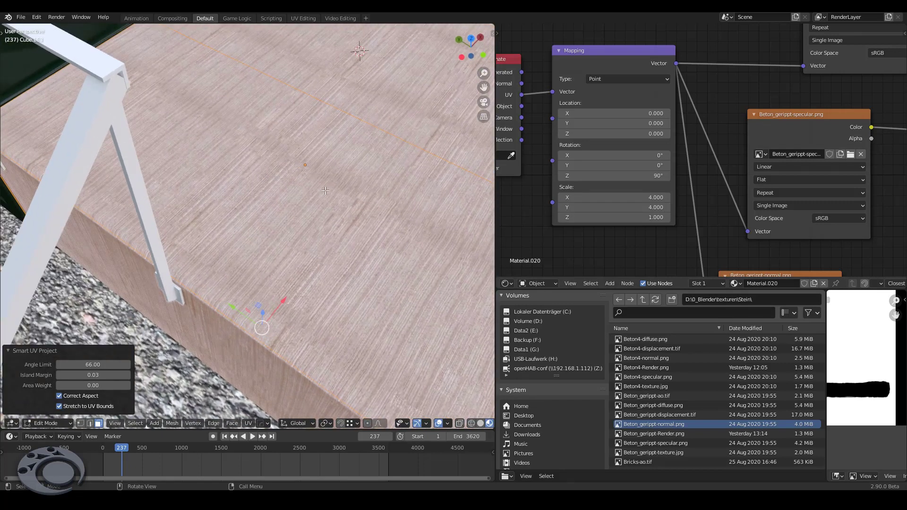
pyautogui.moveTo(341, 108)
pyautogui.mouseDown(button='middle')
pyautogui.moveTo(261, 109)
pyautogui.moveTo(223, 88)
pyautogui.mouseUp(button='middle')
pyautogui.scroll(-5, 262, 109)
pyautogui.scroll(5, 253, 293)
pyautogui.moveTo(253, 294)
pyautogui.mouseDown(button='middle')
pyautogui.moveTo(245, 239)
pyautogui.moveTo(312, 201)
pyautogui.moveTo(364, 240)
pyautogui.mouseUp(button='middle')
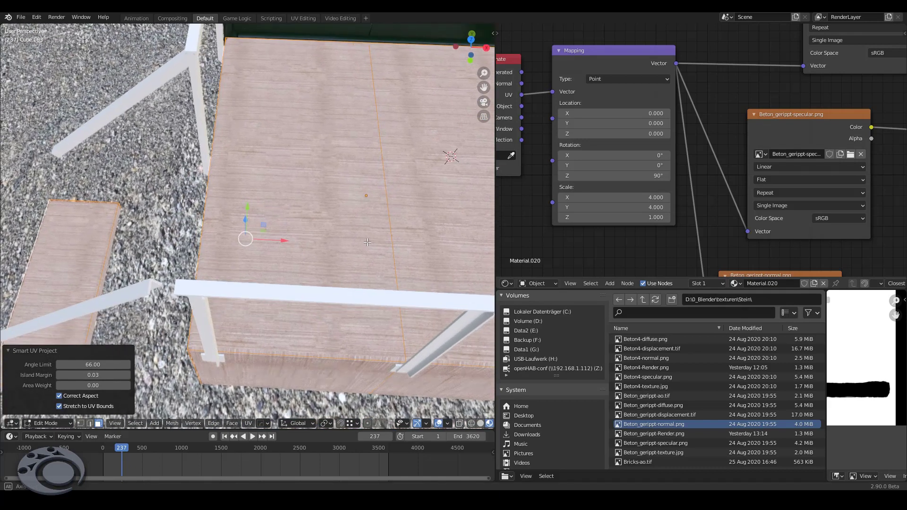
pyautogui.scroll(1, 428, 212)
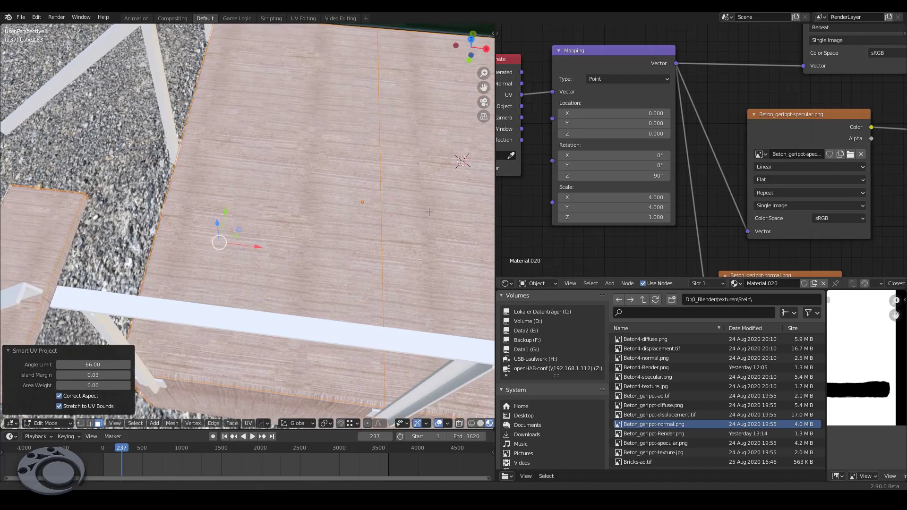
pyautogui.scroll(-3, 428, 212)
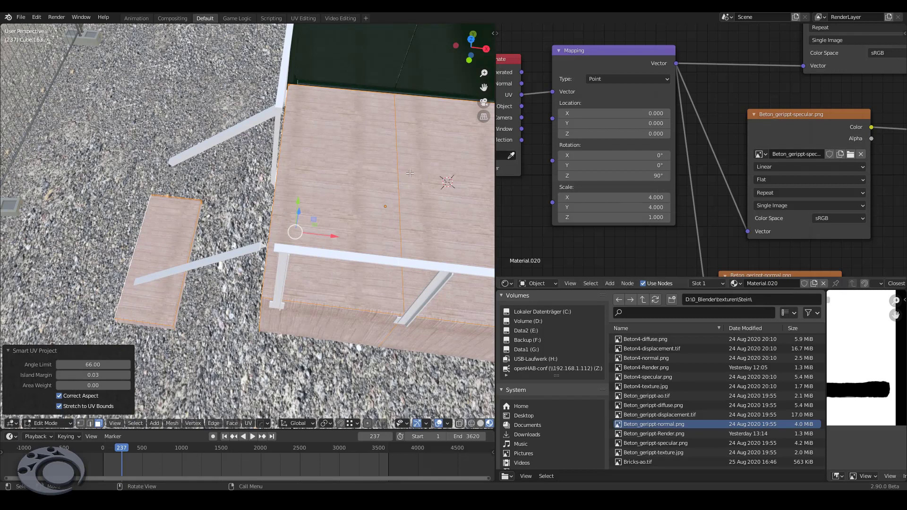
pyautogui.click(348, 210)
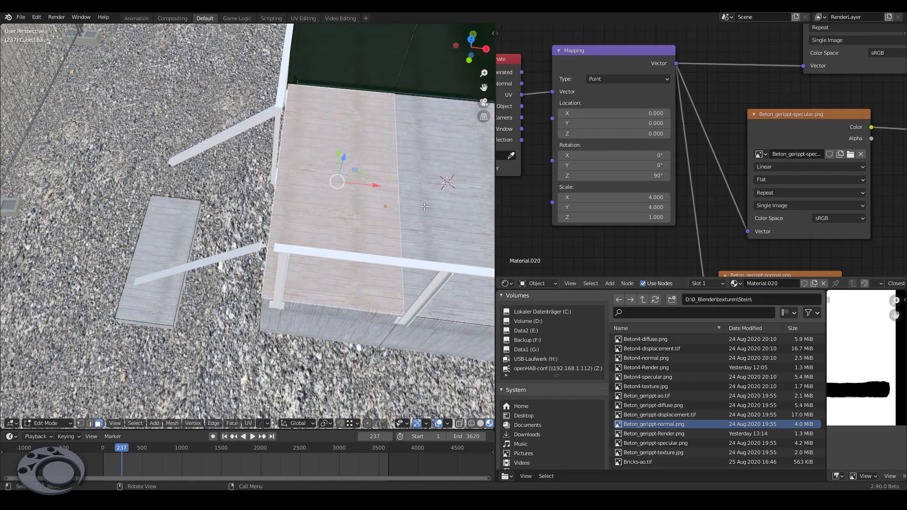
pyautogui.moveTo(420, 224); pyautogui.dragTo(272, 214, button='middle')
pyautogui.scroll(-3, 272, 214)
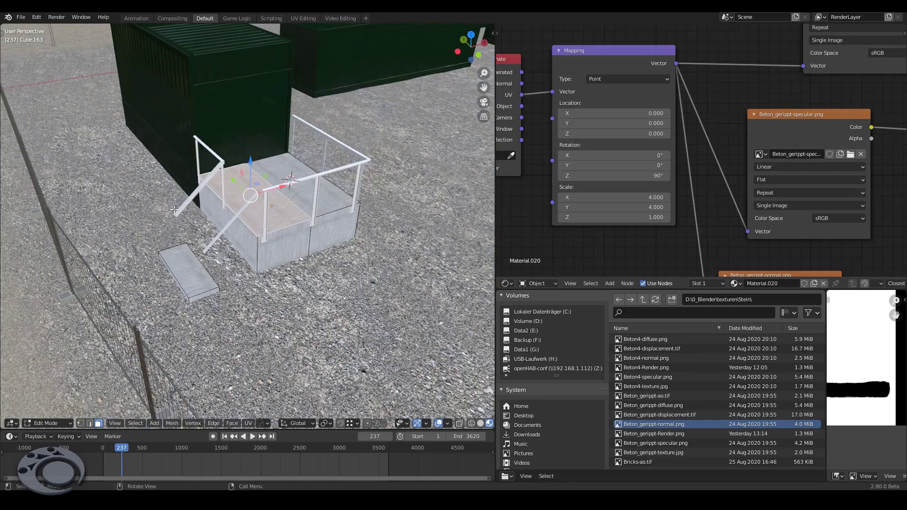
pyautogui.scroll(3, 272, 214)
pyautogui.click(367, 188)
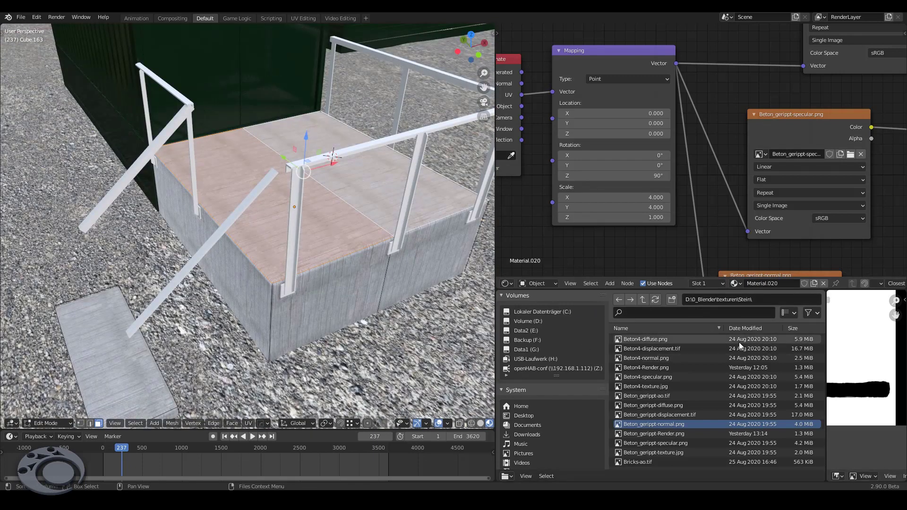
pyautogui.moveTo(825, 333)
pyautogui.mouseDown()
pyautogui.moveTo(762, 336)
pyautogui.moveTo(731, 350)
pyautogui.mouseUp()
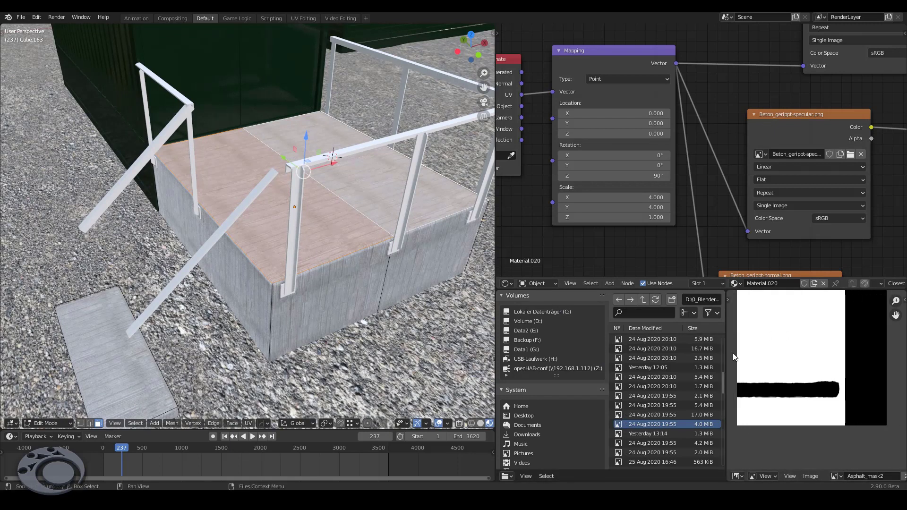
# Make the image area a UV Editor and try a -90° island rotation, then undo it.
pyautogui.click(742, 474)
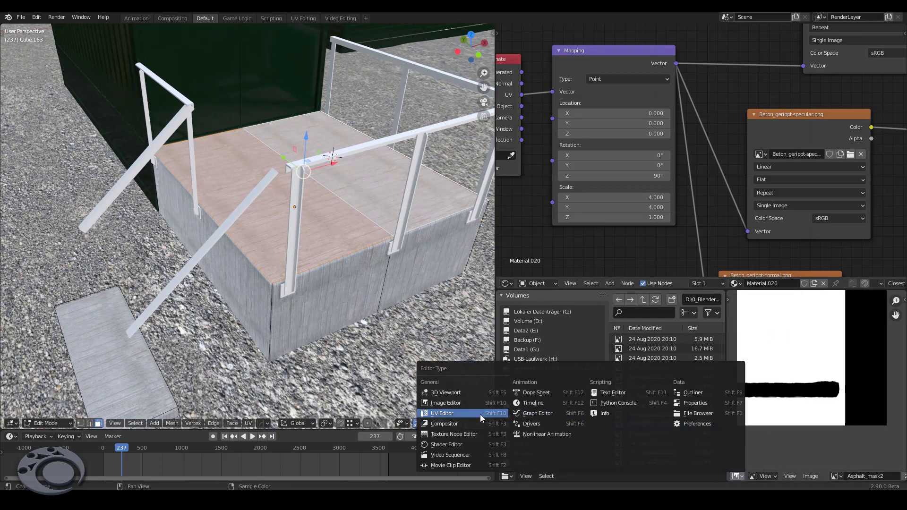
pyautogui.click(467, 414)
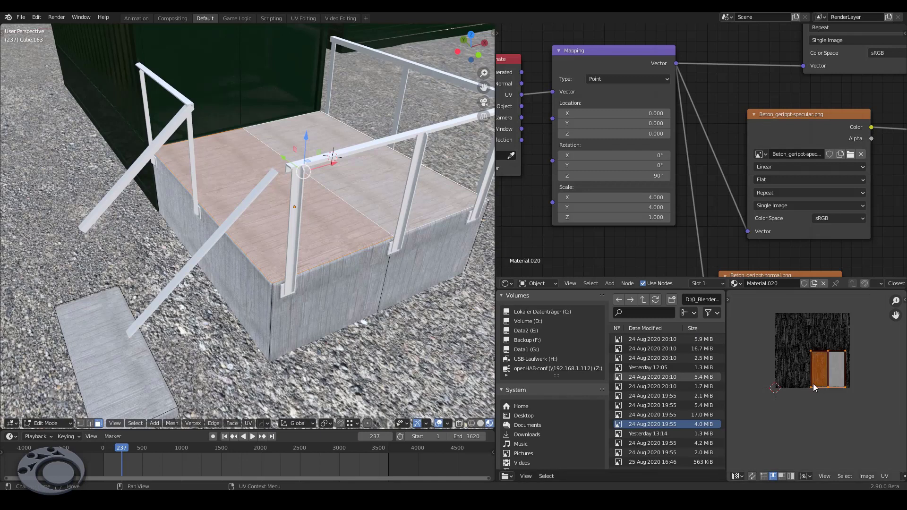
pyautogui.write('r')
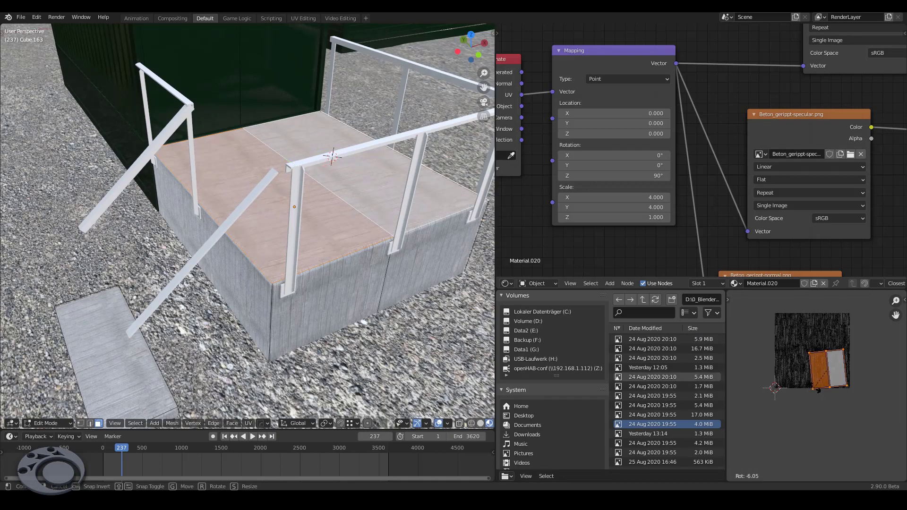
pyautogui.write('-90')
pyautogui.press('Return')
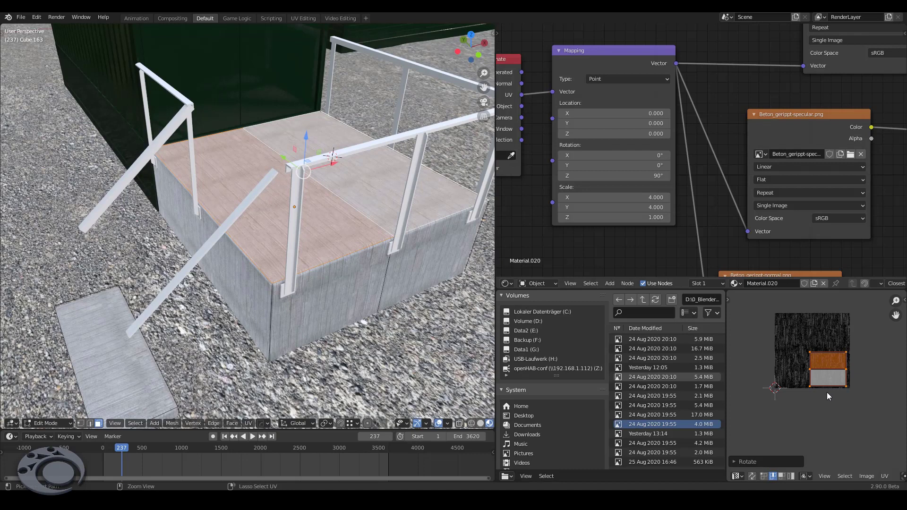
pyautogui.hotkey('ctrl', 'z')
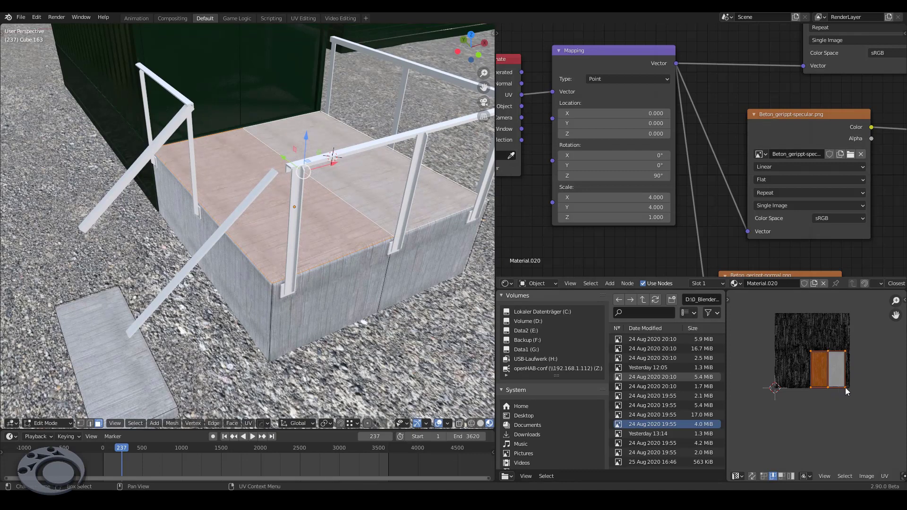
# Shrink the deck face's UV island to about 0.26 along X and check the result.
pyautogui.press('s')
pyautogui.press('x')
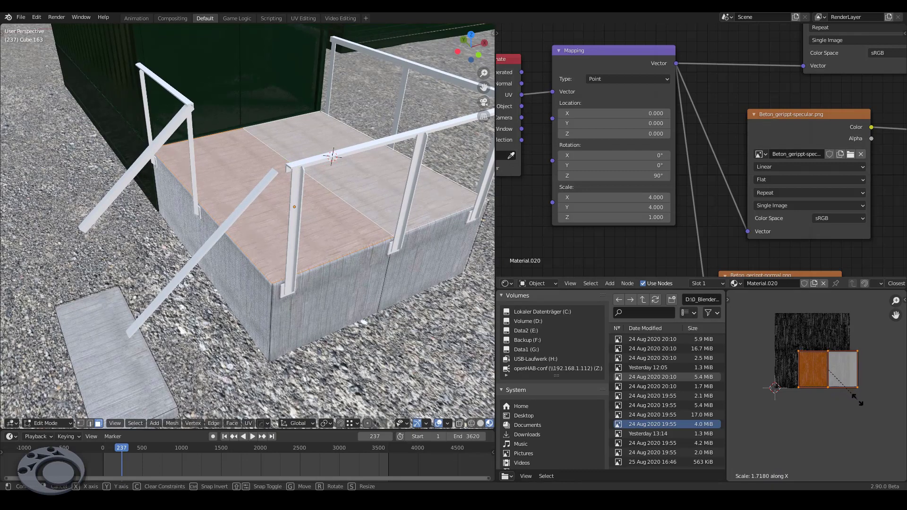
pyautogui.click(830, 371)
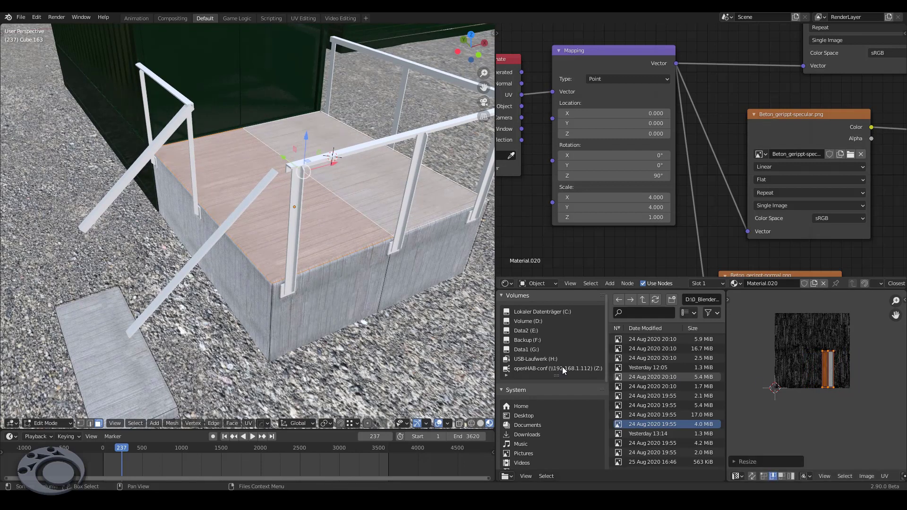
pyautogui.moveTo(347, 349); pyautogui.dragTo(362, 320, button='middle')
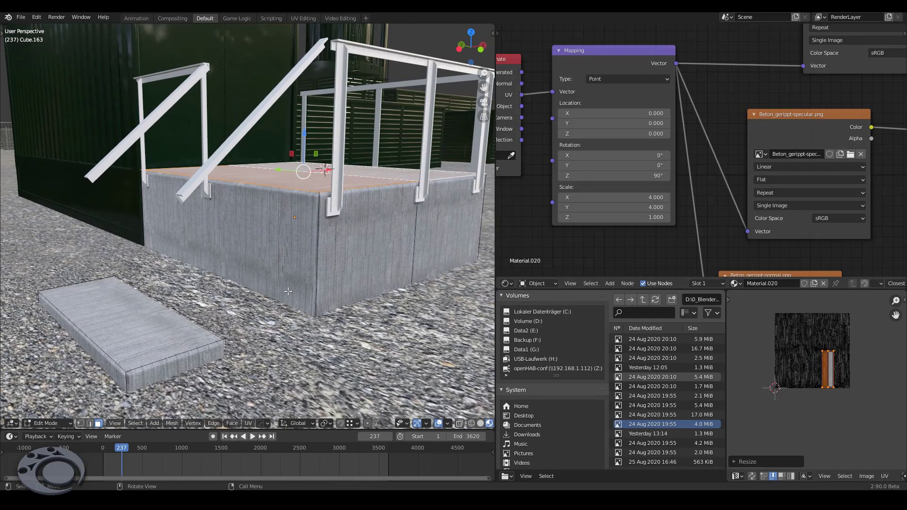
pyautogui.moveTo(284, 276); pyautogui.dragTo(323, 244, button='middle')
pyautogui.moveTo(339, 275); pyautogui.dragTo(289, 272, button='middle')
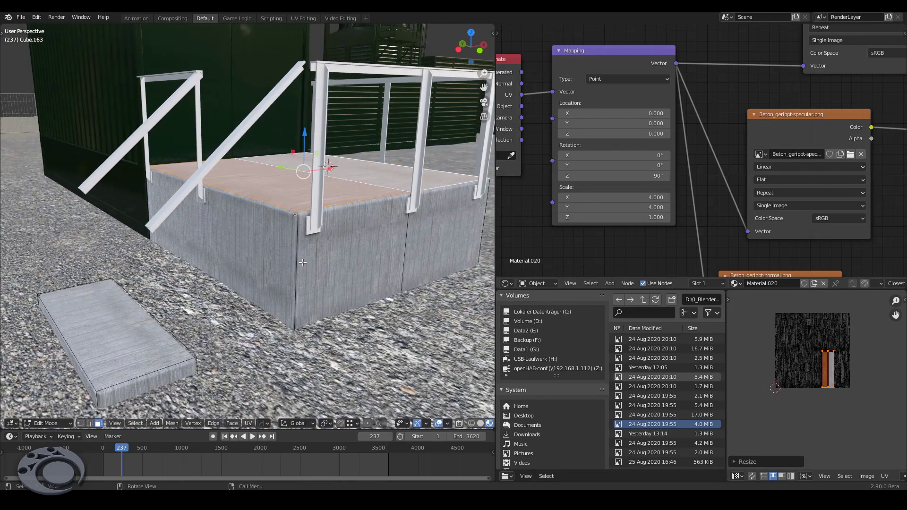
# Select the platform's ring of side faces plus the linked slab.
pyautogui.keyDown('alt'); pyautogui.click(299, 263); pyautogui.keyUp('alt')
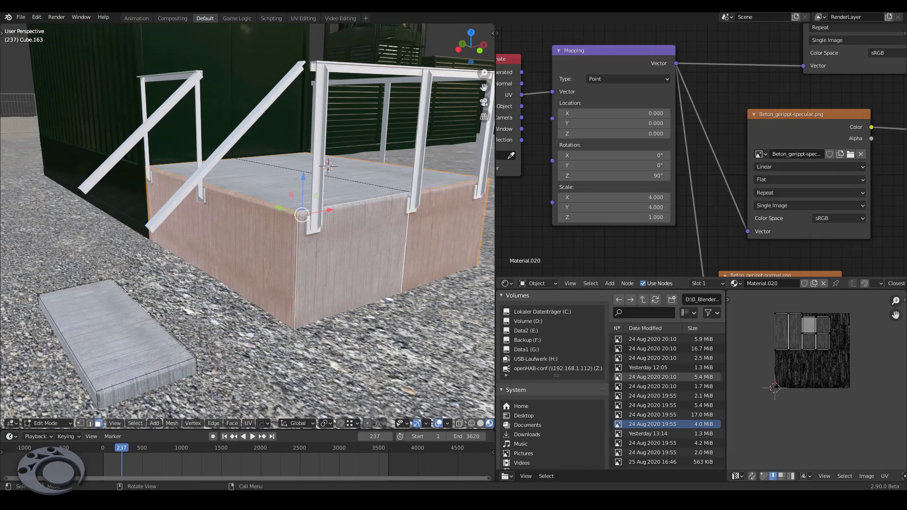
pyautogui.press('l')
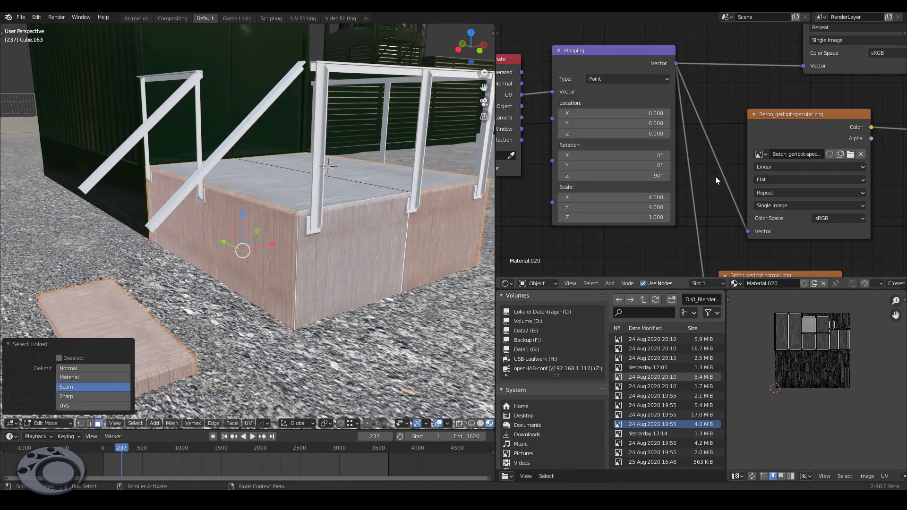
pyautogui.moveTo(265, 331)
pyautogui.mouseDown(button='middle')
pyautogui.moveTo(288, 341)
pyautogui.moveTo(311, 331)
pyautogui.mouseUp(button='middle')
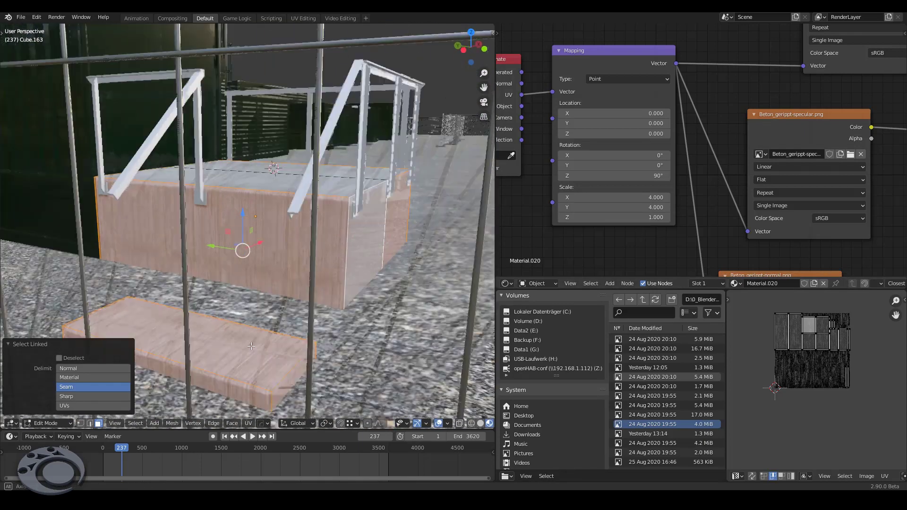
pyautogui.scroll(-2, 694, 189)
pyautogui.scroll(-1, 701, 186)
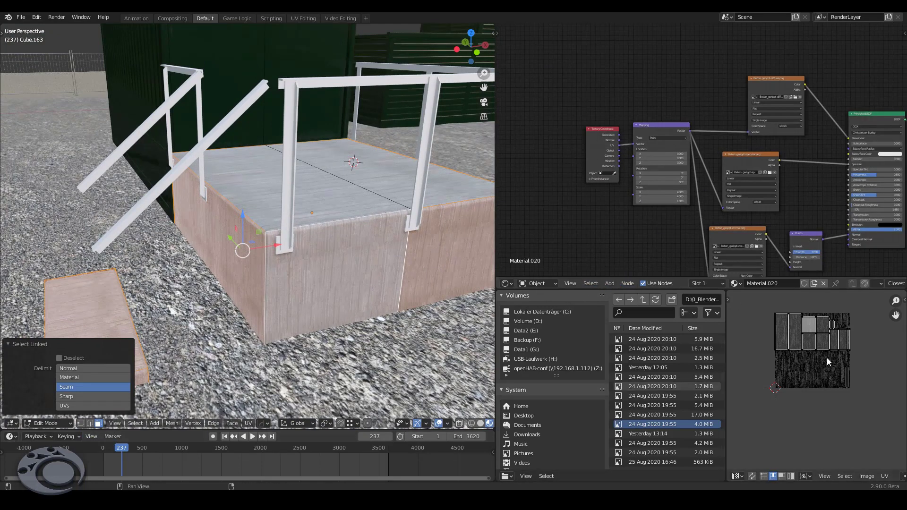
# Change the UV Editor area to the Properties editor showing the cube's Material settings.
pyautogui.click(735, 476)
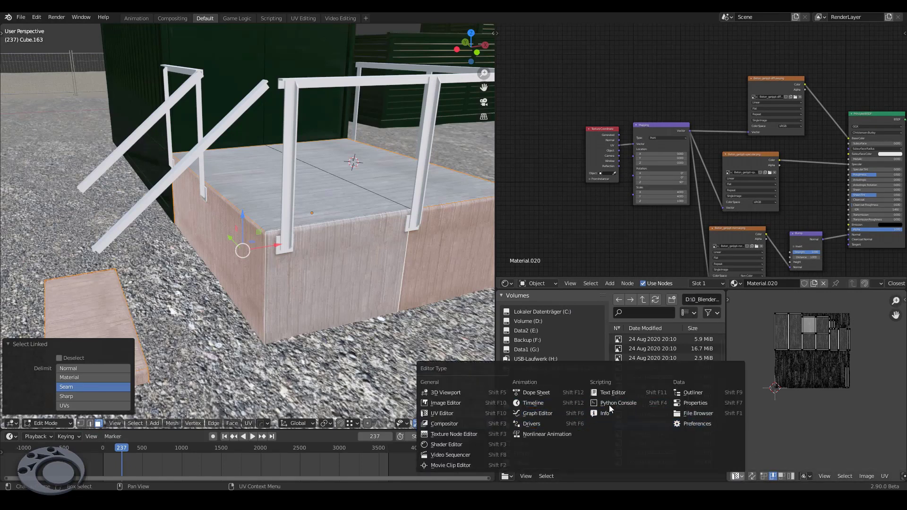
pyautogui.click(689, 403)
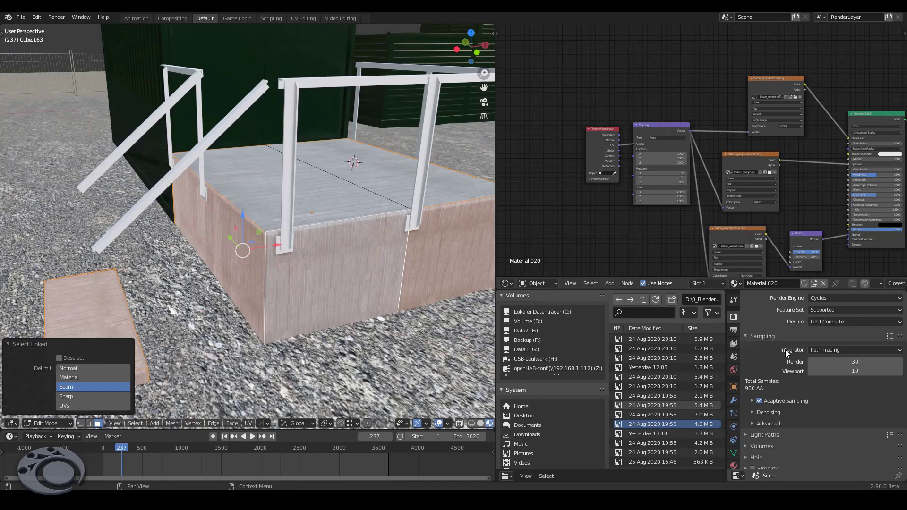
pyautogui.scroll(-2, 785, 350)
pyautogui.scroll(-3, 793, 367)
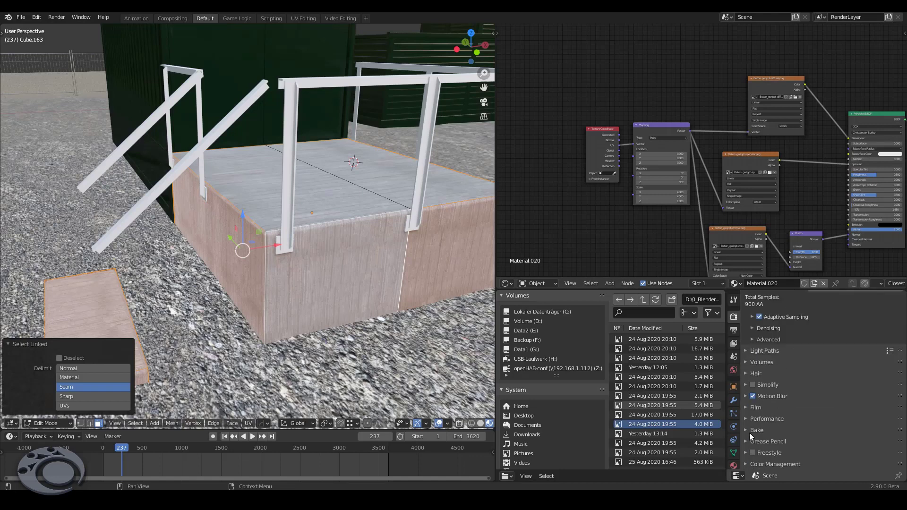
pyautogui.click(734, 465)
# Add a second material slot holding a new Material.021 for the selected faces.
pyautogui.click(899, 298)
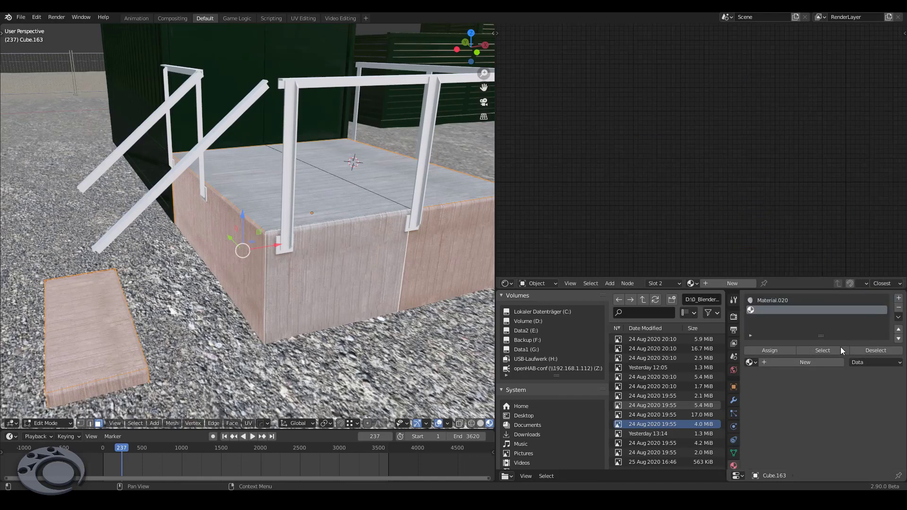
pyautogui.click(782, 350)
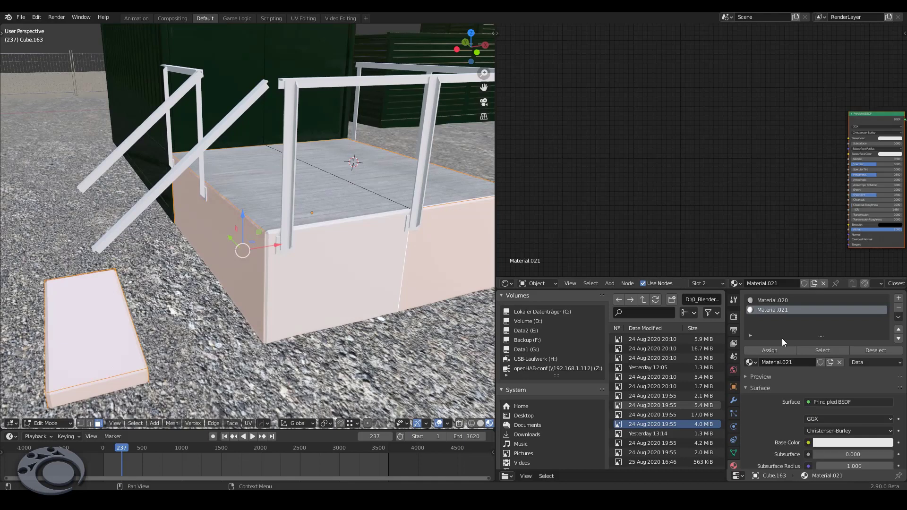
pyautogui.moveTo(807, 160); pyautogui.dragTo(764, 147, button='middle')
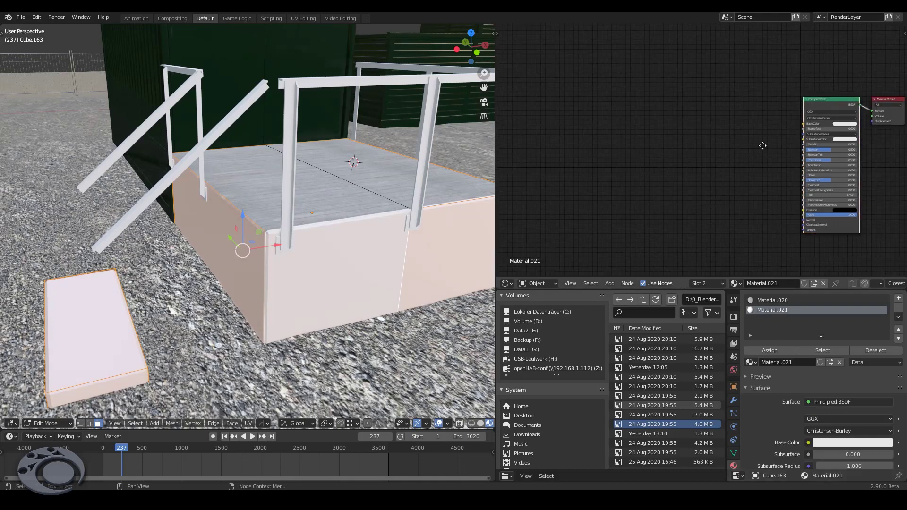
# Add Texture Coordinate and Mapping nodes with Ctrl+T, removing the extra Image Texture node.
pyautogui.hotkey('ctrl', 't')
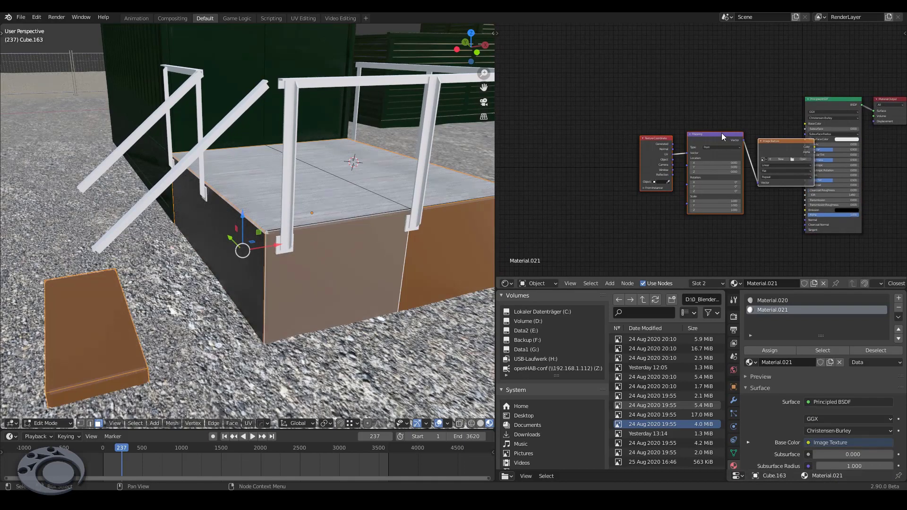
pyautogui.press('g')
pyautogui.click(714, 105)
pyautogui.press('x')
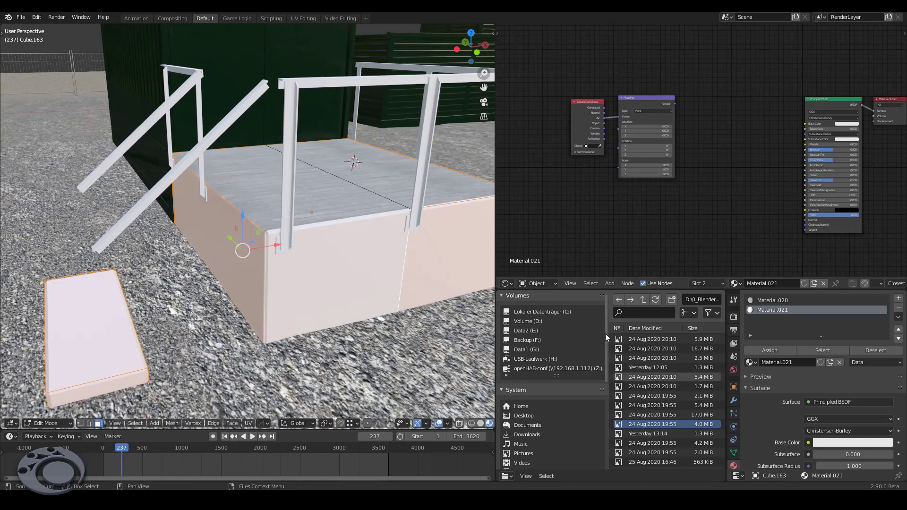
# Show the texture folder as thumbnails in a widened file browser and select Beton1-Render.
pyautogui.moveTo(606, 336)
pyautogui.mouseDown()
pyautogui.moveTo(541, 342)
pyautogui.moveTo(563, 341)
pyautogui.mouseUp()
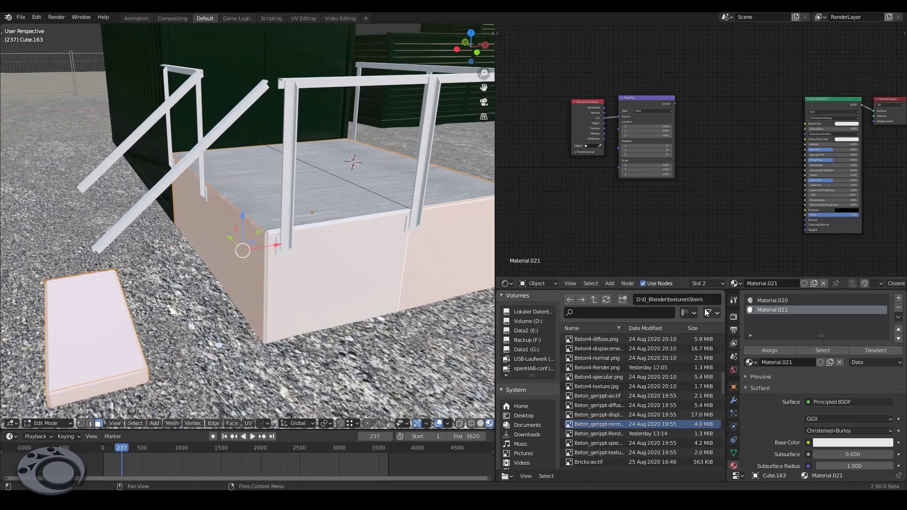
pyautogui.click(688, 314)
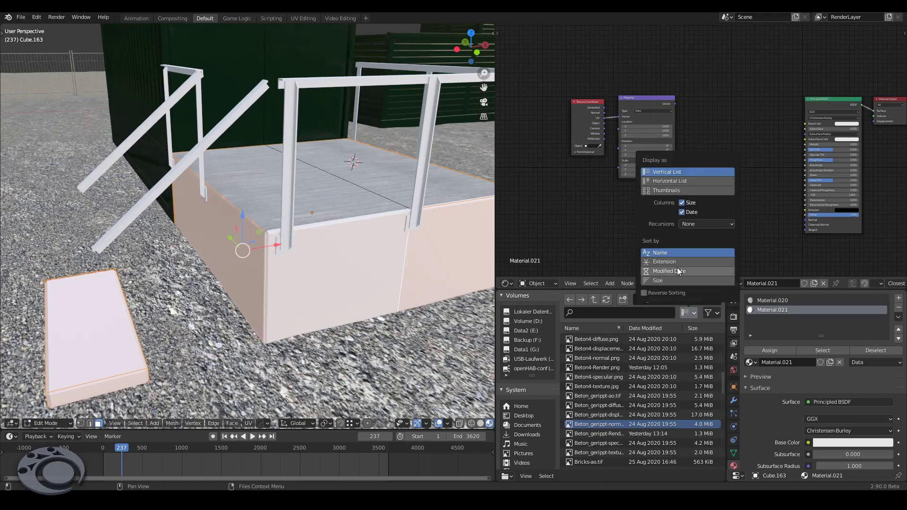
pyautogui.click(682, 190)
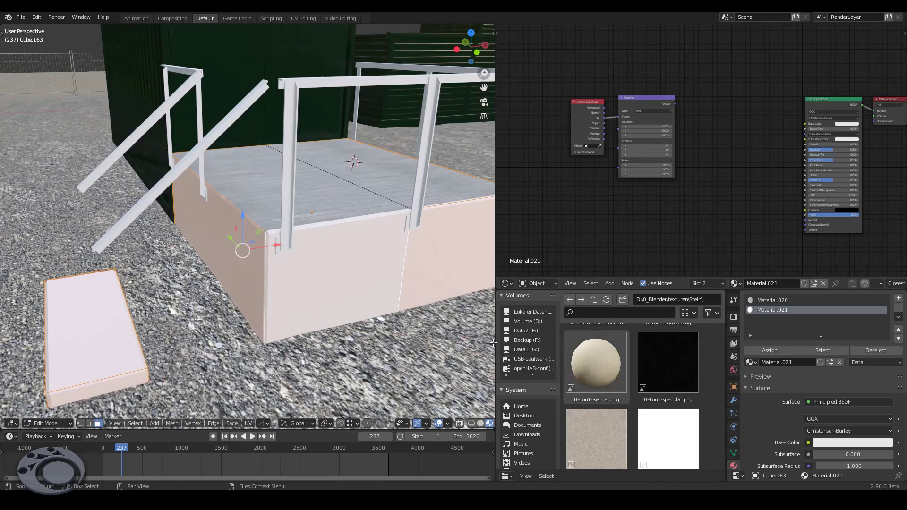
pyautogui.moveTo(495, 343)
pyautogui.mouseDown()
pyautogui.moveTo(423, 340)
pyautogui.moveTo(456, 340)
pyautogui.mouseUp()
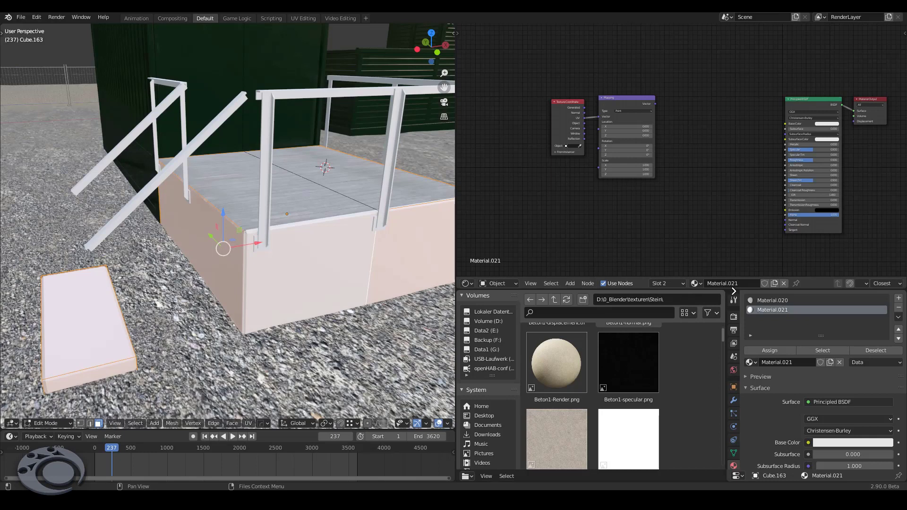
pyautogui.moveTo(734, 291); pyautogui.dragTo(739, 293)
pyautogui.scroll(5, 702, 418)
pyautogui.scroll(-2, 702, 413)
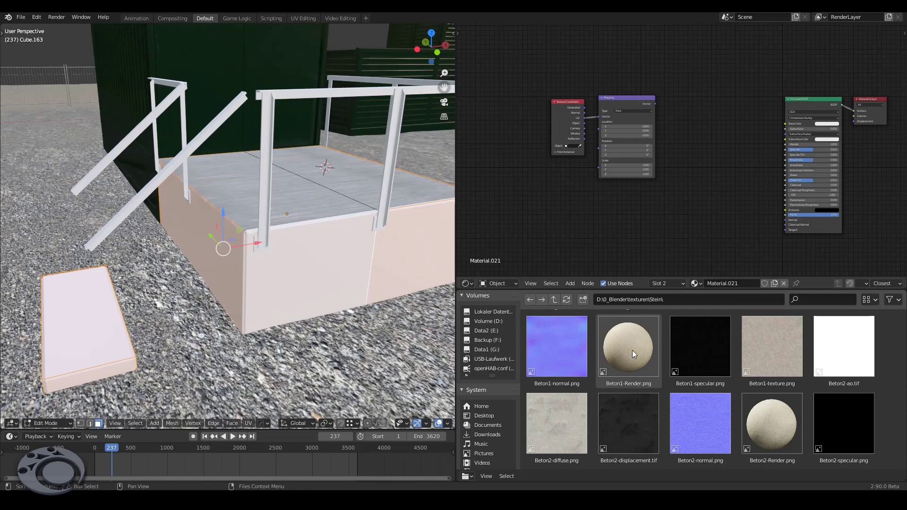
pyautogui.scroll(-3, 642, 353)
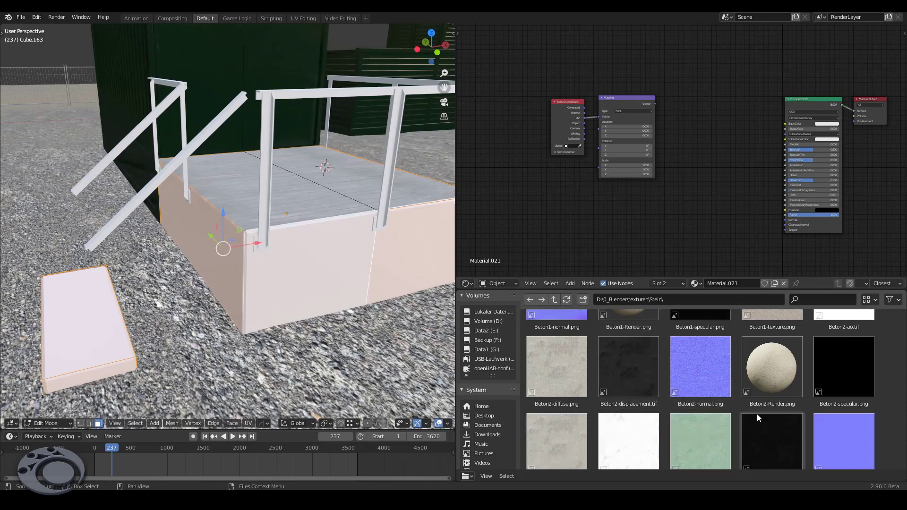
pyautogui.scroll(3, 692, 396)
pyautogui.click(641, 375)
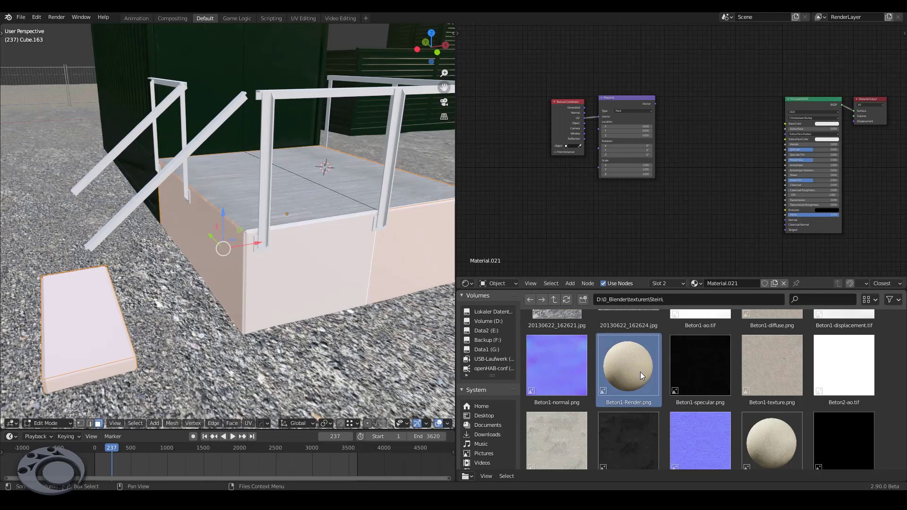
pyautogui.scroll(3, 685, 397)
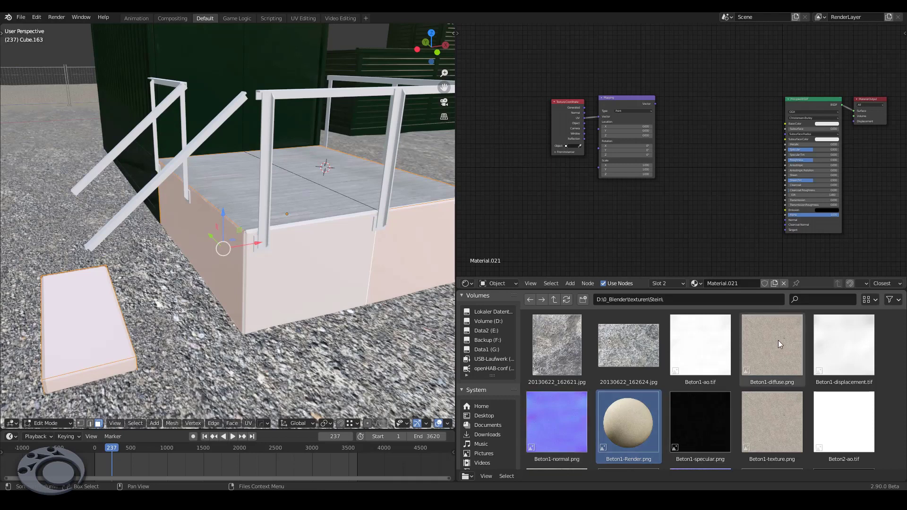
# Add the Beton1-diffuse, -normal and -specular images as texture nodes in Material.021.
pyautogui.moveTo(782, 355); pyautogui.dragTo(719, 103)
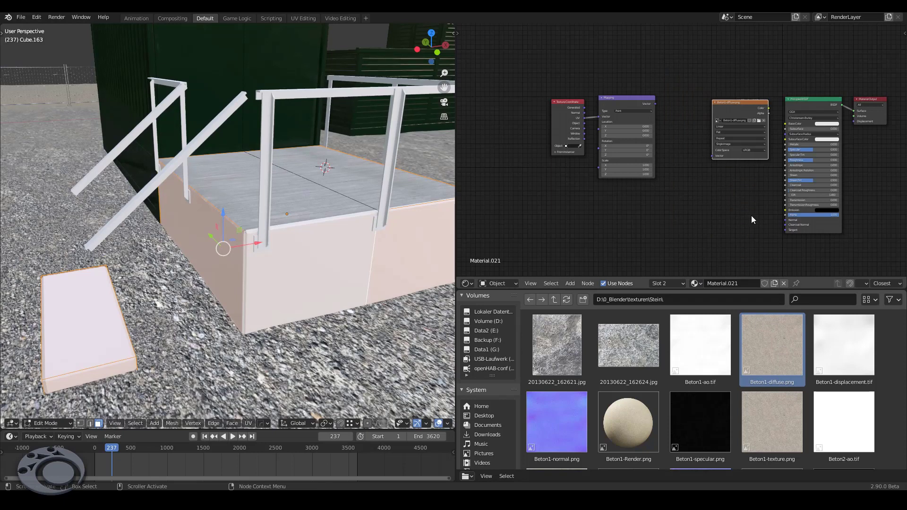
pyautogui.moveTo(534, 432); pyautogui.dragTo(719, 240)
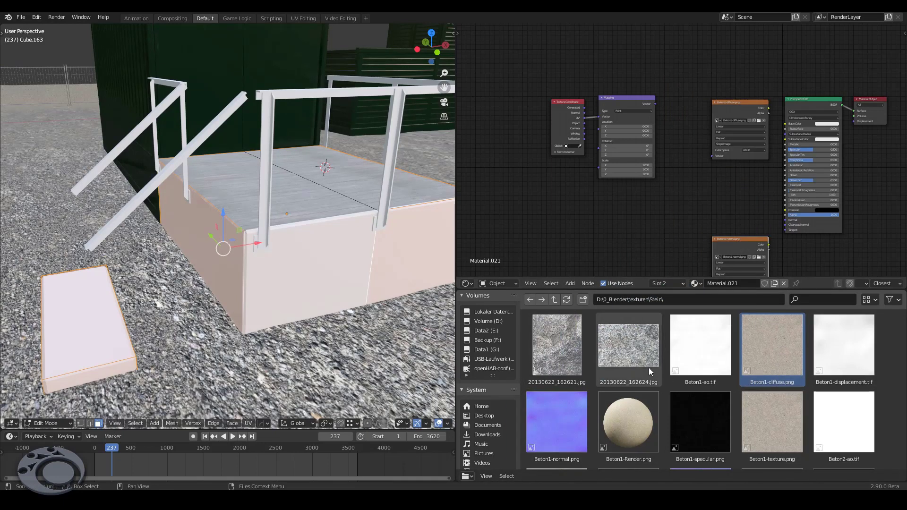
pyautogui.moveTo(704, 420)
pyautogui.mouseDown()
pyautogui.moveTo(721, 190)
pyautogui.moveTo(734, 193)
pyautogui.moveTo(708, 139)
pyautogui.moveTo(716, 129)
pyautogui.mouseUp()
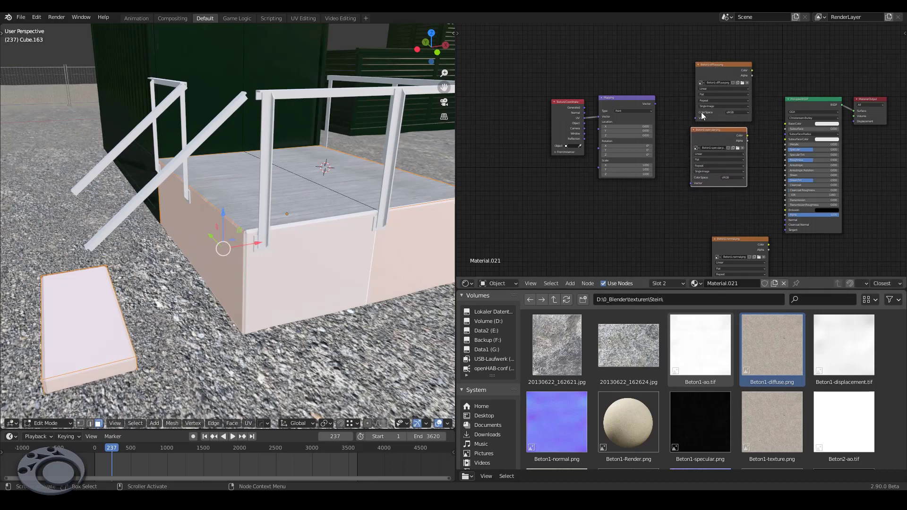
# Link Mapping to all three Beton1 images; wire diffuse to Base Color and specular to Specular.
pyautogui.moveTo(655, 104); pyautogui.dragTo(701, 118)
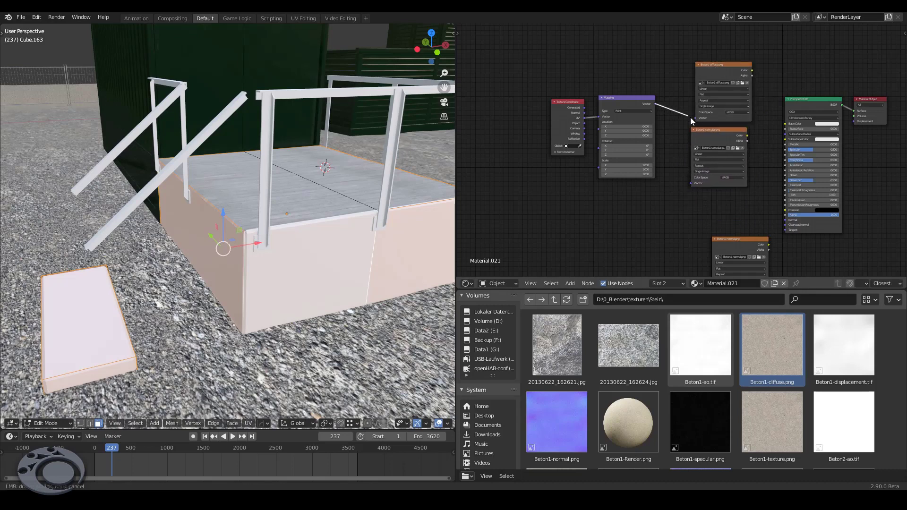
pyautogui.moveTo(752, 70); pyautogui.dragTo(785, 123)
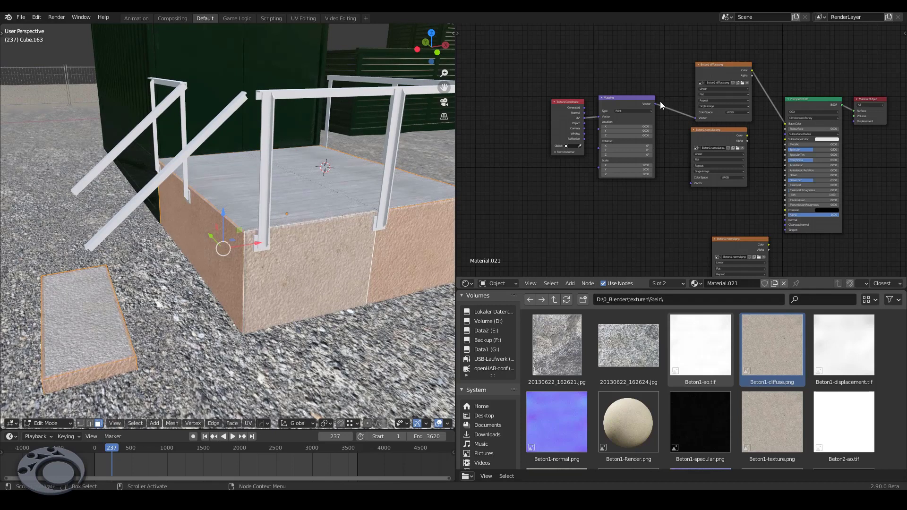
pyautogui.moveTo(655, 104); pyautogui.dragTo(692, 184)
pyautogui.moveTo(741, 245); pyautogui.dragTo(719, 200)
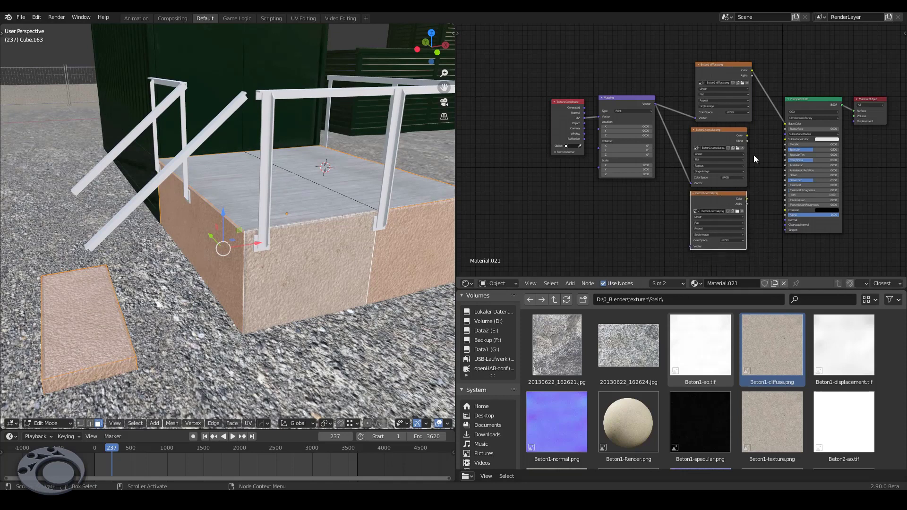
pyautogui.moveTo(747, 135); pyautogui.dragTo(783, 149)
pyautogui.moveTo(655, 106); pyautogui.dragTo(659, 183)
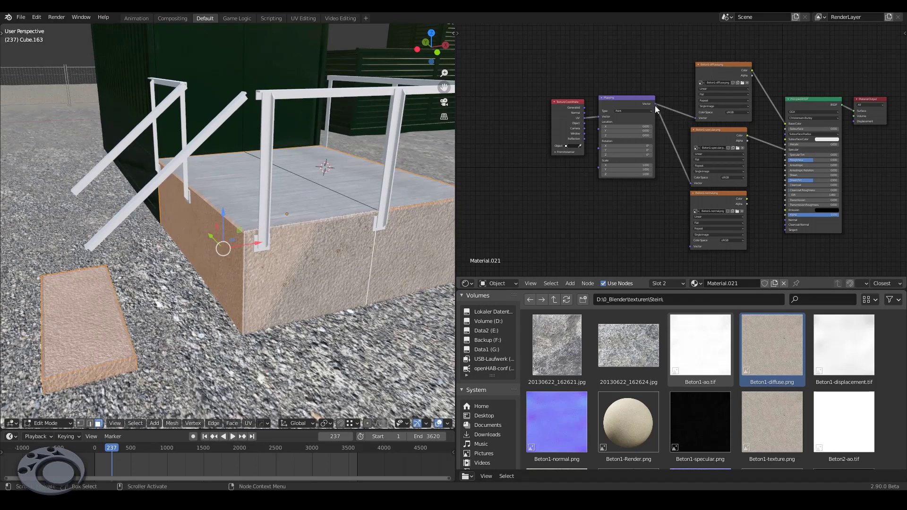
pyautogui.moveTo(655, 104); pyautogui.dragTo(688, 246)
pyautogui.moveTo(715, 202); pyautogui.dragTo(674, 208)
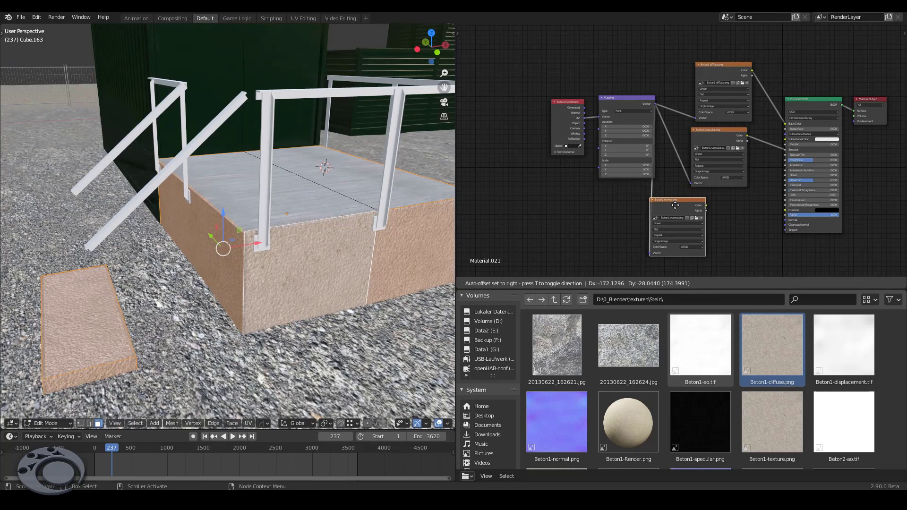
# Add a Bump node fed by the Beton1-normal image, driving the Principled BSDF Normal.
pyautogui.hotkey('shift', 'a')
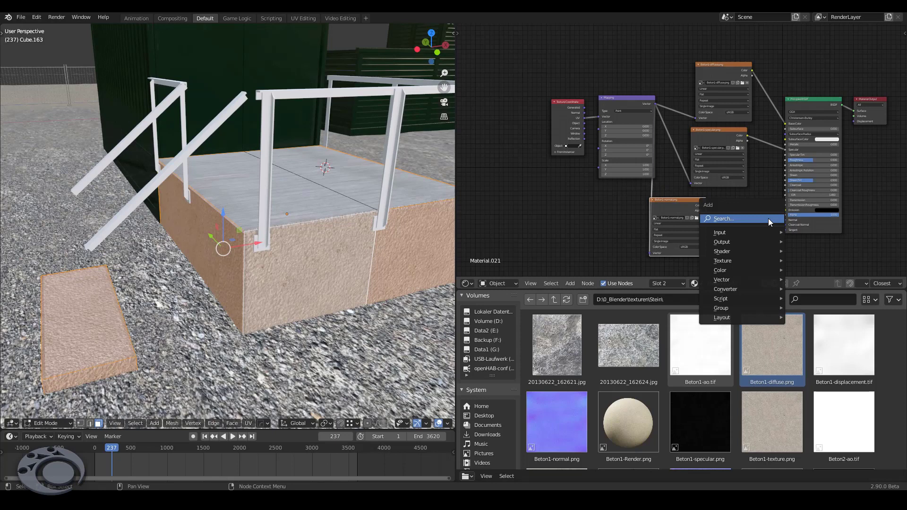
pyautogui.click(768, 218)
pyautogui.write('bump')
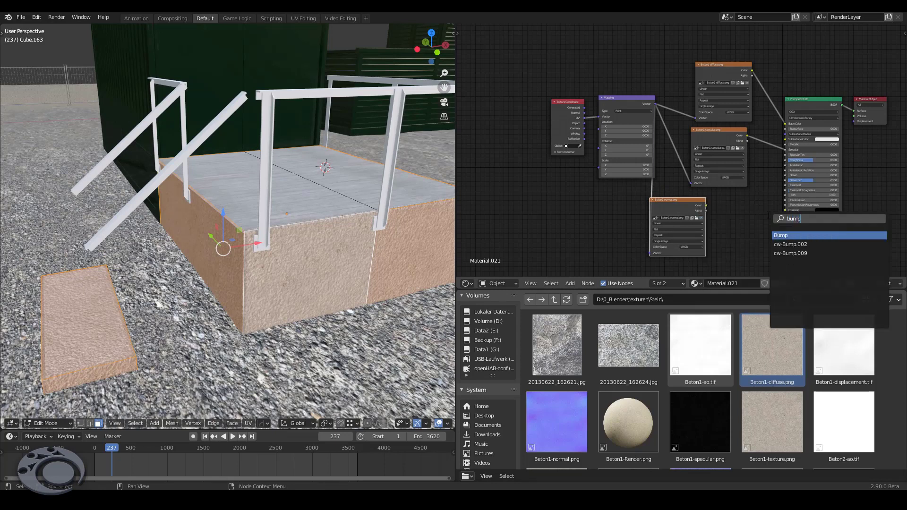
pyautogui.press('Return')
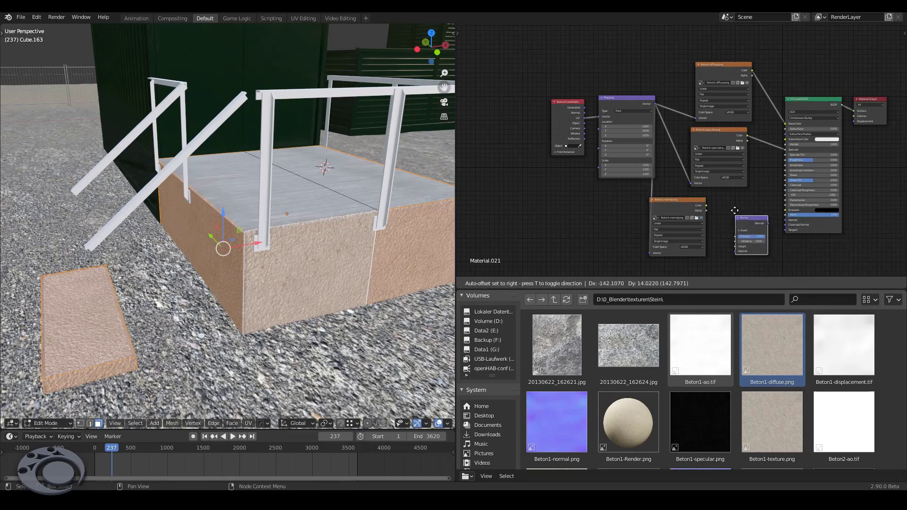
pyautogui.moveTo(706, 205); pyautogui.dragTo(727, 234)
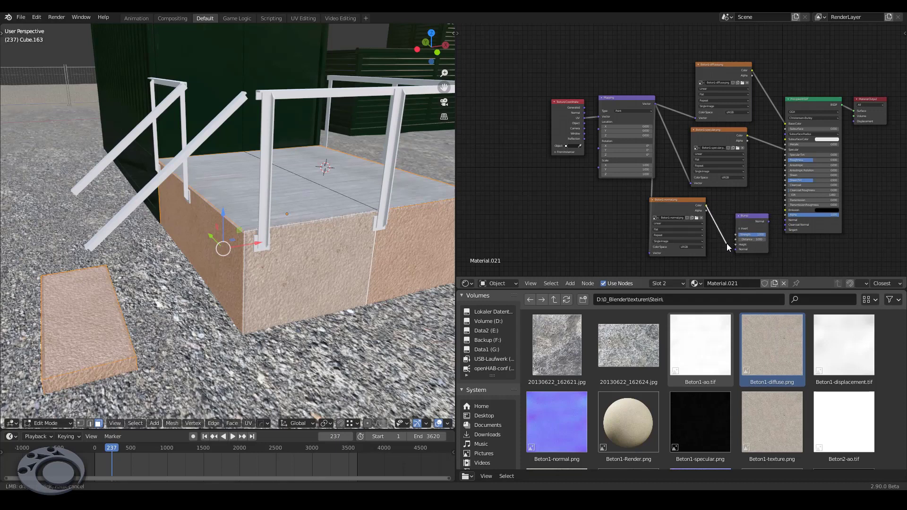
pyautogui.moveTo(727, 244); pyautogui.dragTo(729, 247)
pyautogui.moveTo(755, 218)
pyautogui.mouseDown()
pyautogui.moveTo(741, 210)
pyautogui.moveTo(785, 220)
pyautogui.mouseUp()
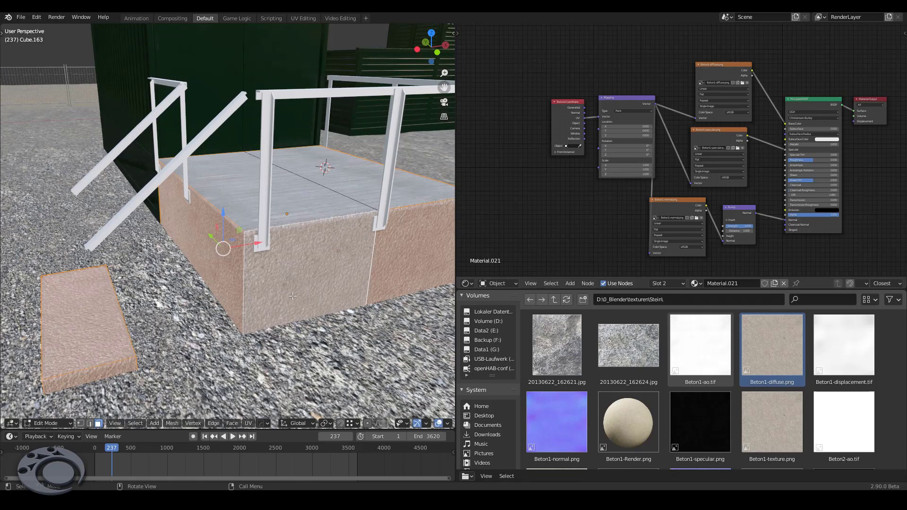
# Return to Object Mode and set the Mapping node's X and Y scale to 3.
pyautogui.press('Tab')
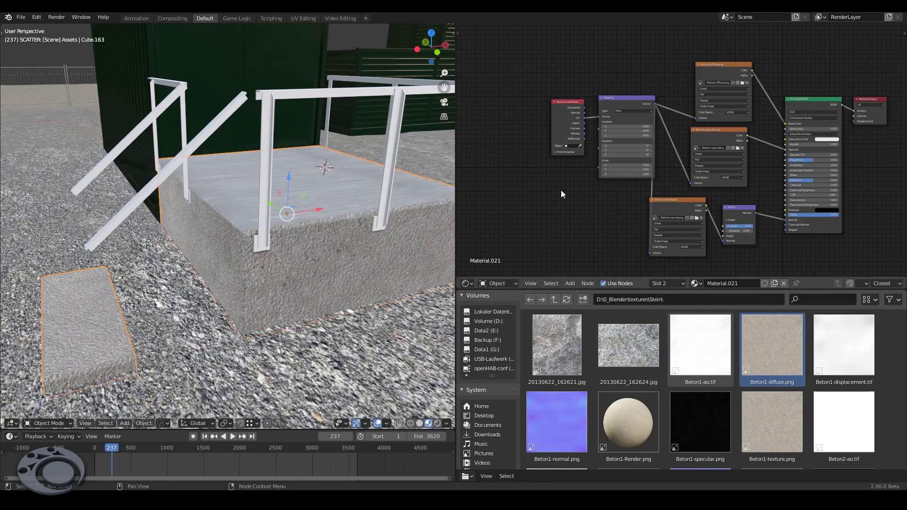
pyautogui.moveTo(597, 170); pyautogui.dragTo(591, 191, button='middle')
pyautogui.scroll(4, 632, 188)
pyautogui.moveTo(643, 178); pyautogui.dragTo(642, 191)
pyautogui.write('3')
pyautogui.press('Return')
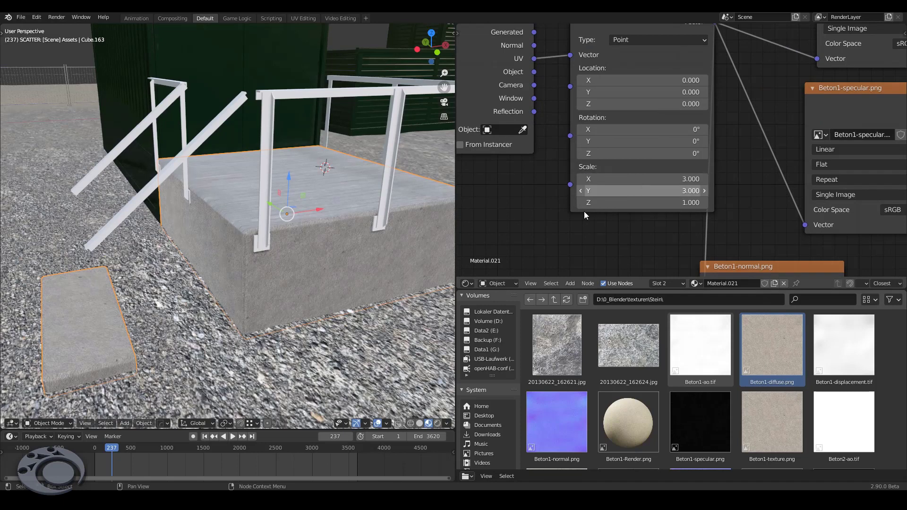
# Reset the Bump Distance to zero, then raise it to about 0.300.
pyautogui.moveTo(279, 298)
pyautogui.mouseDown(button='middle')
pyautogui.moveTo(288, 266)
pyautogui.moveTo(302, 260)
pyautogui.mouseUp(button='middle')
pyautogui.moveTo(302, 257); pyautogui.dragTo(259, 253, button='middle')
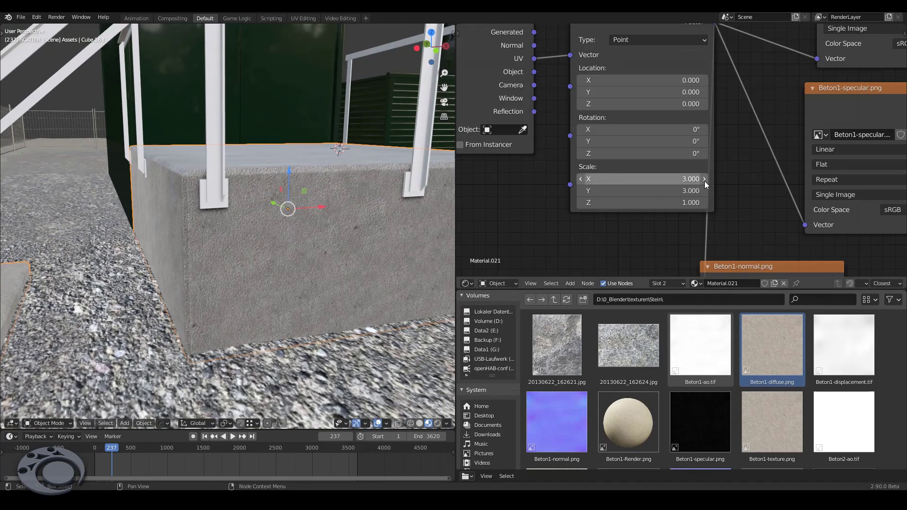
pyautogui.moveTo(775, 264); pyautogui.dragTo(573, 123, button='middle')
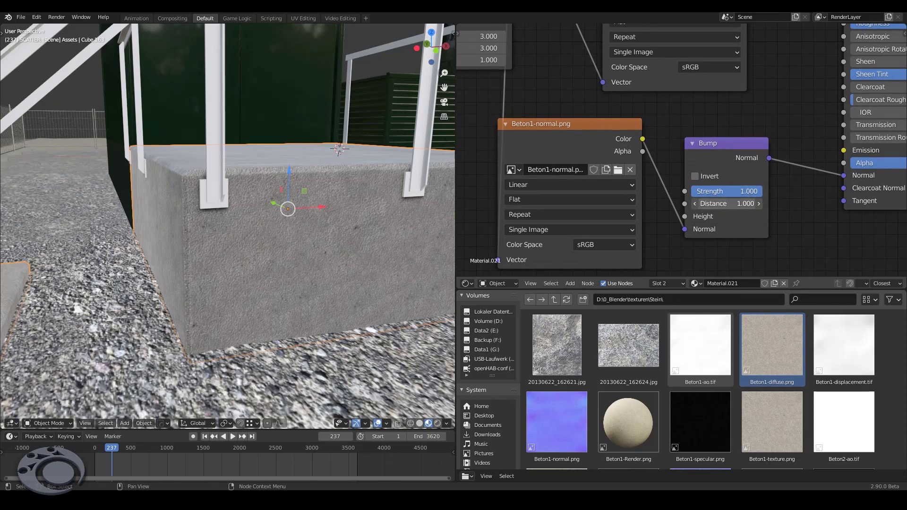
pyautogui.press('BackSpace')
pyautogui.moveTo(728, 204)
pyautogui.mouseDown()
pyautogui.moveTo(746, 204)
pyautogui.moveTo(722, 191)
pyautogui.moveTo(730, 191)
pyautogui.mouseUp()
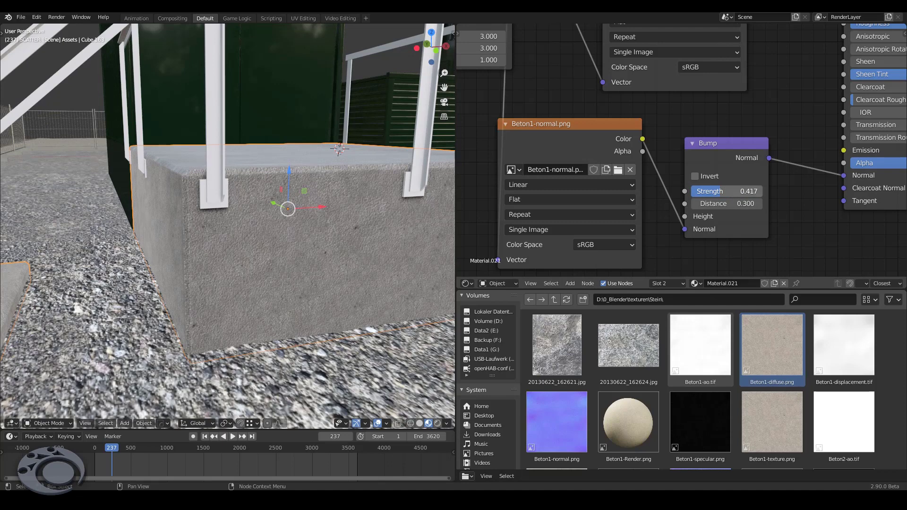
# Zoom out over the platform and save the blend file.
pyautogui.scroll(-4, 300, 228)
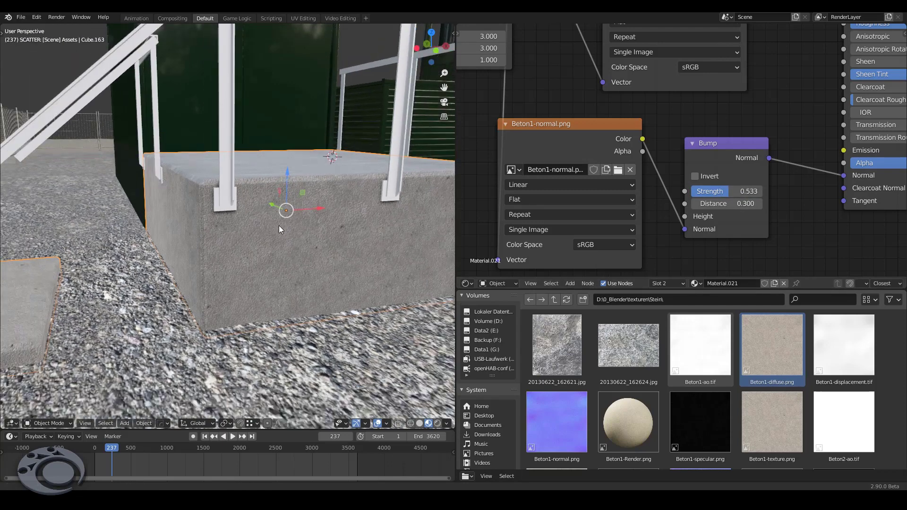
pyautogui.moveTo(278, 225); pyautogui.dragTo(282, 243, button='middle')
pyautogui.scroll(1, 294, 245)
pyautogui.scroll(2, 245, 230)
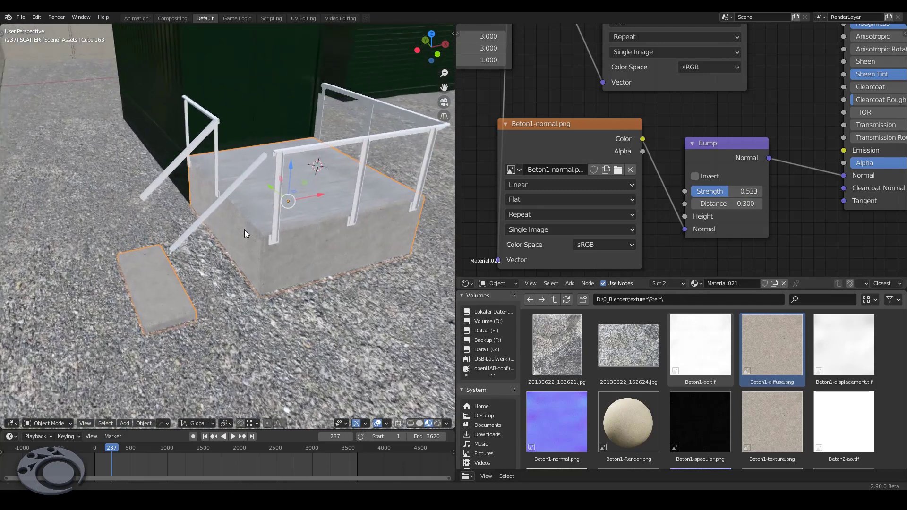
pyautogui.scroll(2, 246, 227)
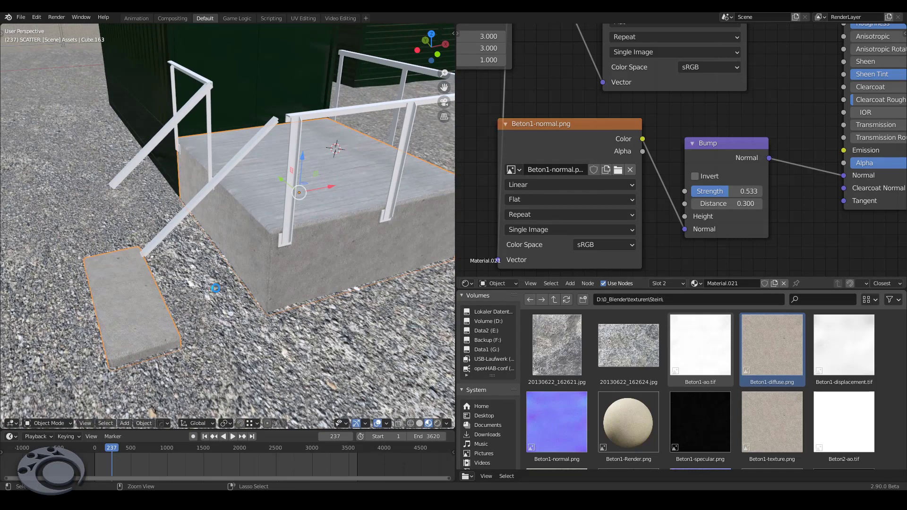
pyautogui.hotkey('ctrl', 's')
# Set the Mapping node's X and Y scale to 2 and check the concrete texture.
pyautogui.moveTo(234, 279)
pyautogui.mouseDown(button='middle')
pyautogui.moveTo(279, 282)
pyautogui.moveTo(247, 274)
pyautogui.moveTo(290, 243)
pyautogui.mouseUp(button='middle')
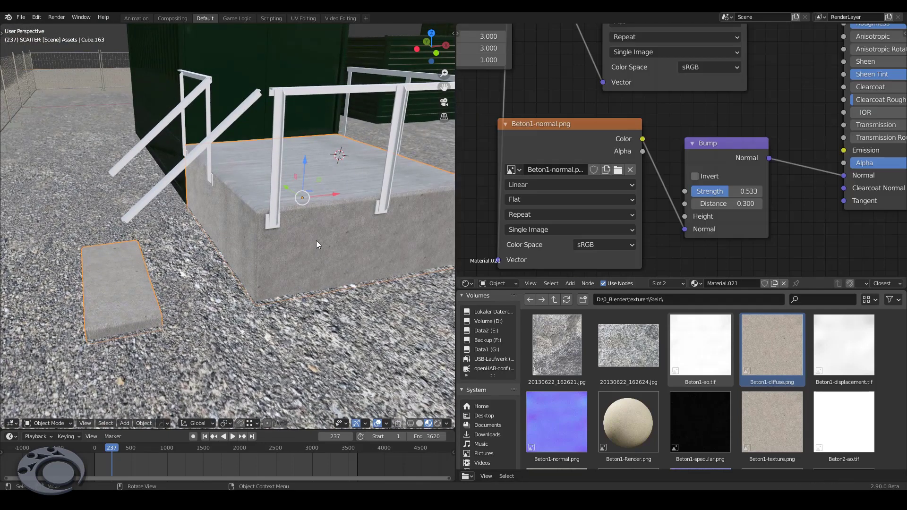
pyautogui.moveTo(642, 199)
pyautogui.mouseDown(button='middle')
pyautogui.moveTo(716, 222)
pyautogui.moveTo(774, 277)
pyautogui.mouseUp(button='middle')
pyautogui.click(635, 114)
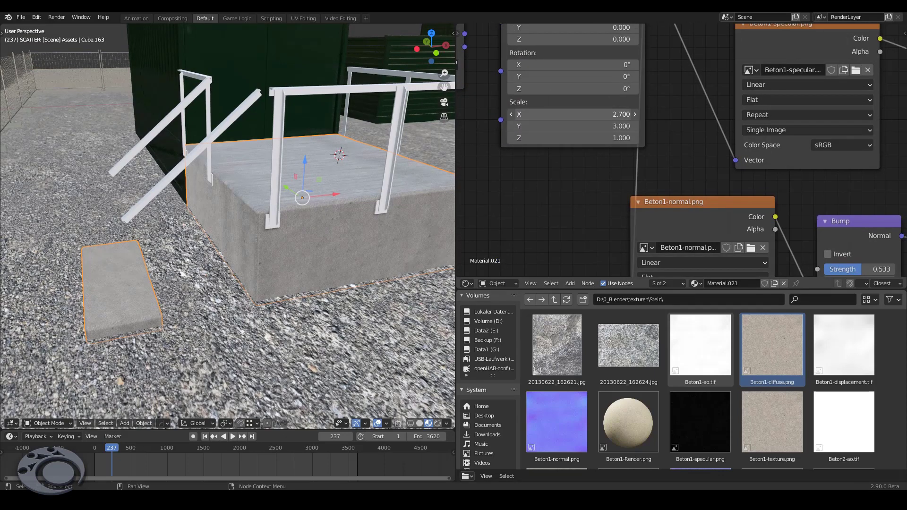
pyautogui.moveTo(585, 113)
pyautogui.mouseDown()
pyautogui.moveTo(552, 114)
pyautogui.moveTo(584, 137)
pyautogui.mouseUp()
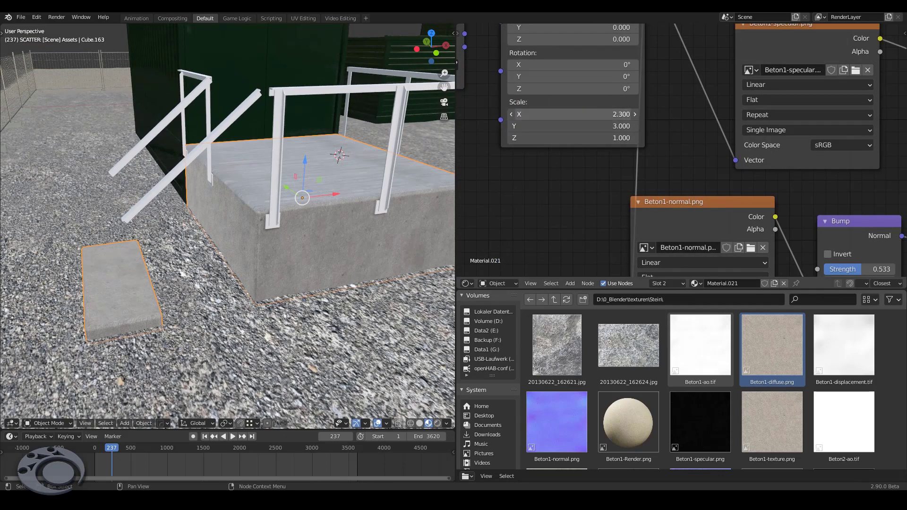
pyautogui.click(584, 114)
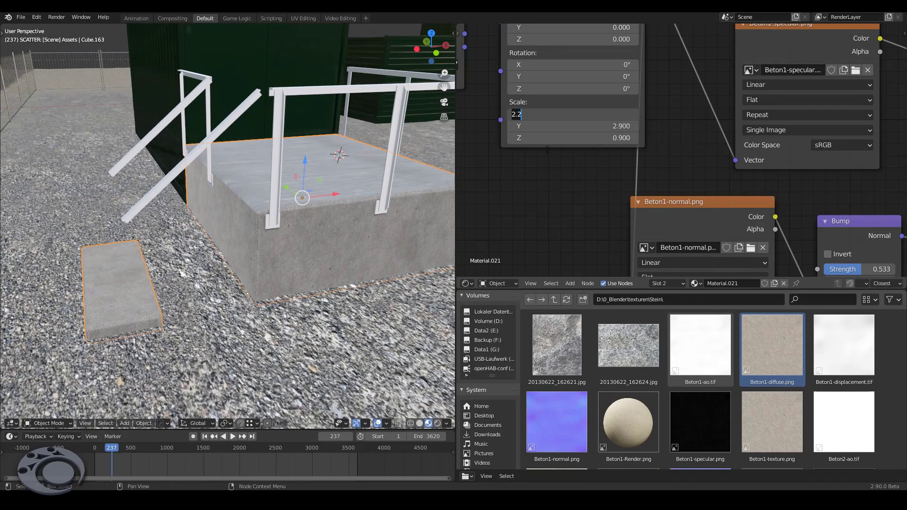
pyautogui.moveTo(586, 114); pyautogui.dragTo(589, 126)
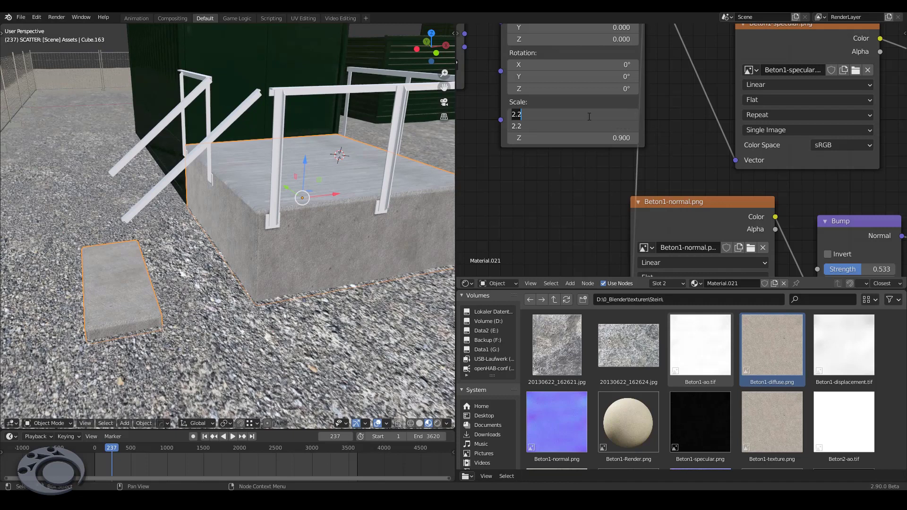
pyautogui.write('2')
pyautogui.press('Return')
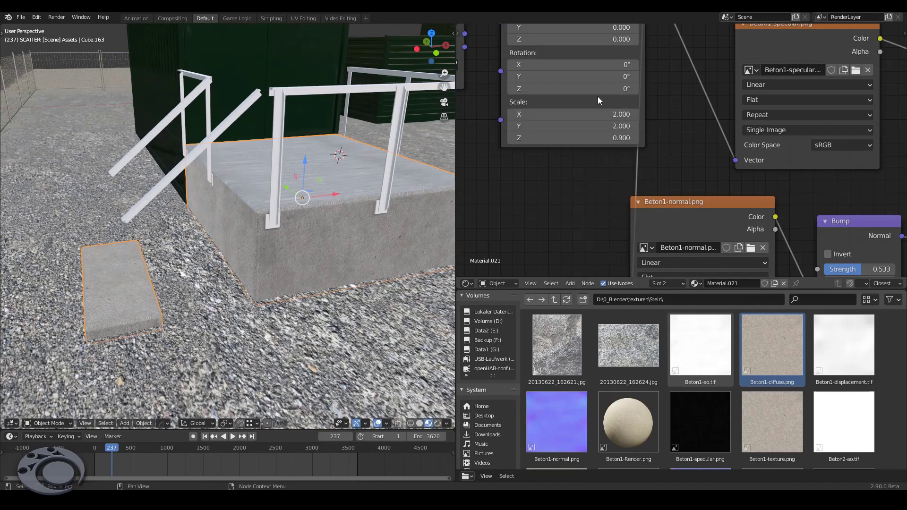
pyautogui.moveTo(273, 240)
pyautogui.mouseDown(button='middle')
pyautogui.moveTo(263, 230)
pyautogui.moveTo(286, 243)
pyautogui.mouseUp(button='middle')
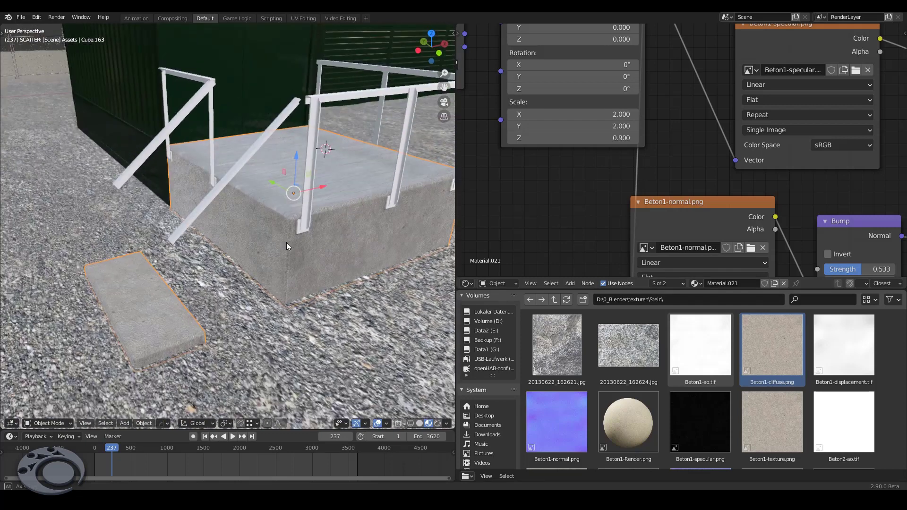
pyautogui.moveTo(228, 267); pyautogui.dragTo(265, 251, button='middle')
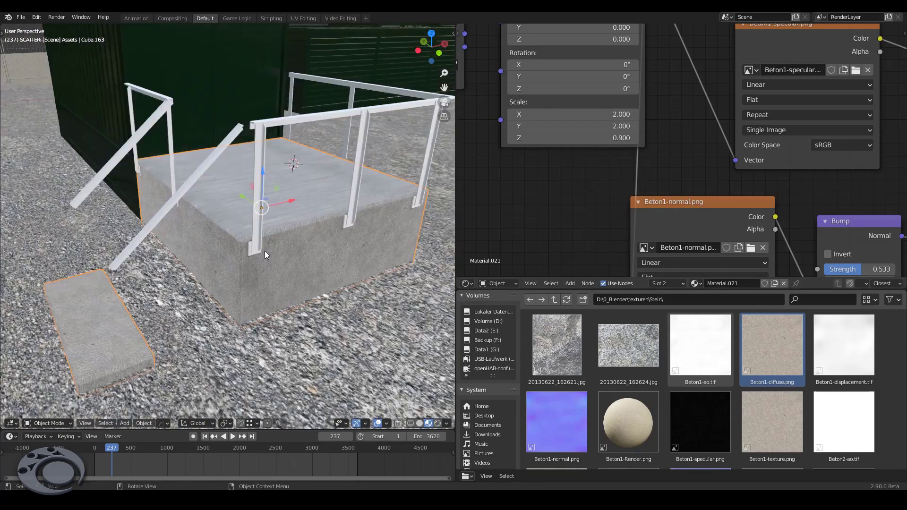
# Select the railing and give it a new material, Material.022.
pyautogui.click(264, 126)
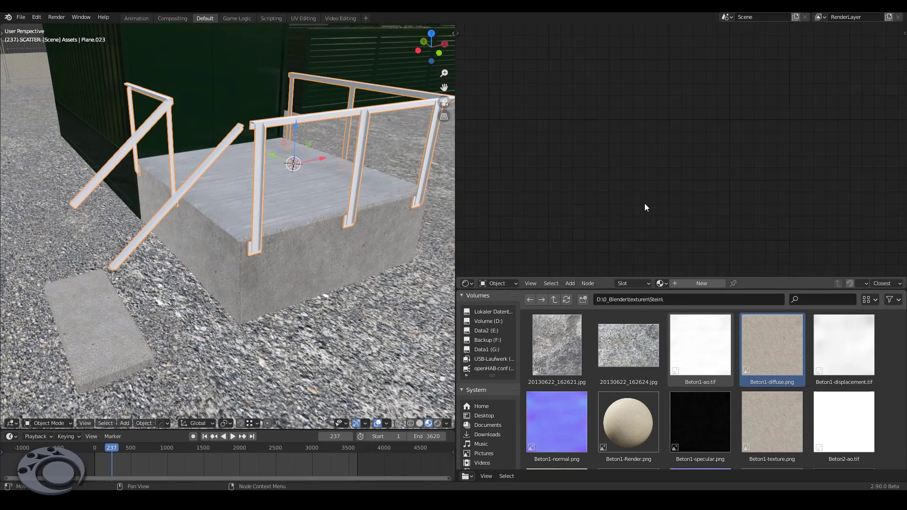
pyautogui.click(701, 283)
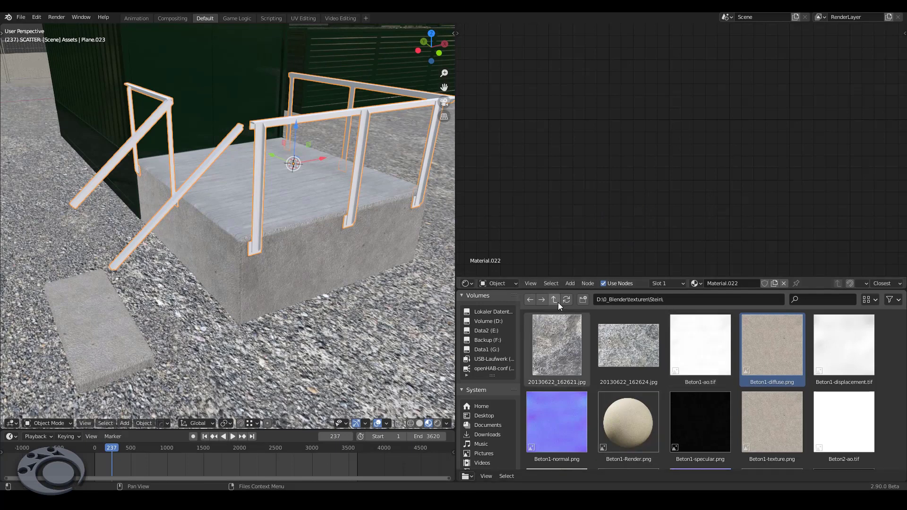
pyautogui.click(718, 153)
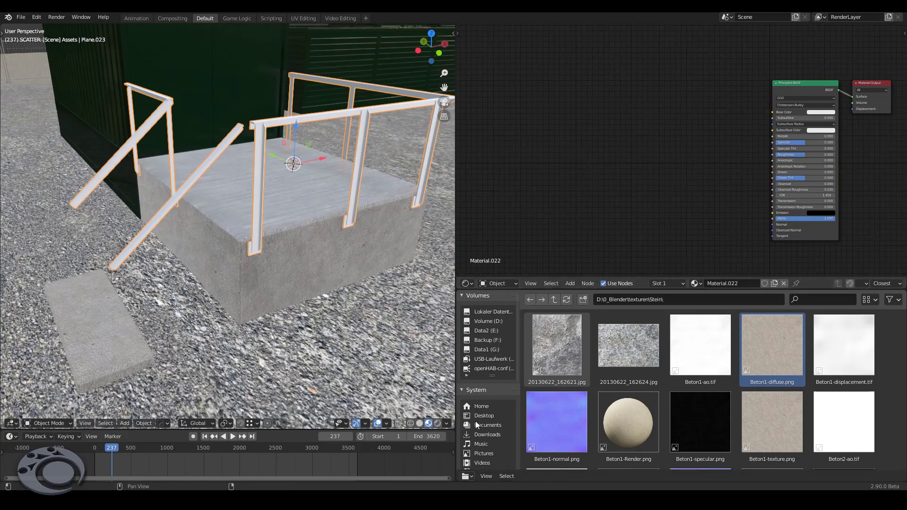
# Browse up to the parent texture folder and open the Metal folder.
pyautogui.click(559, 299)
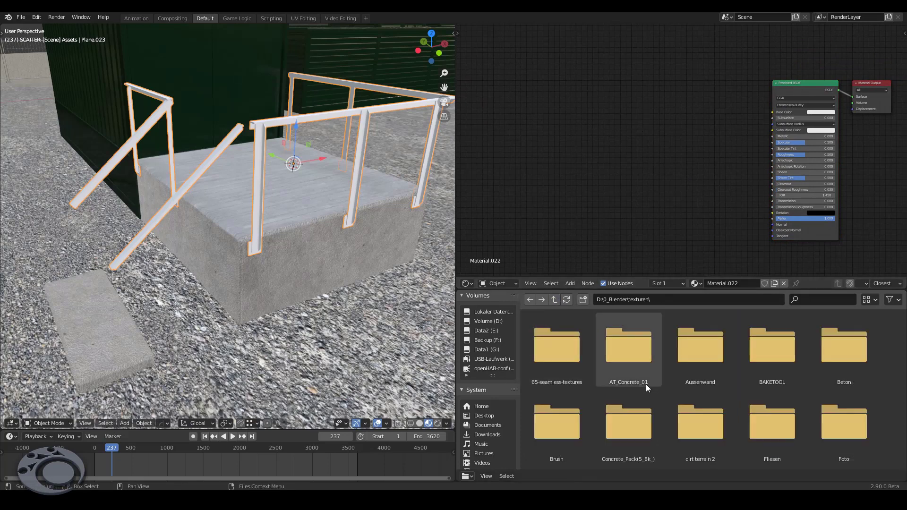
pyautogui.scroll(-1, 699, 399)
pyautogui.scroll(-2, 699, 399)
pyautogui.scroll(-2, 699, 398)
pyautogui.scroll(-2, 699, 398)
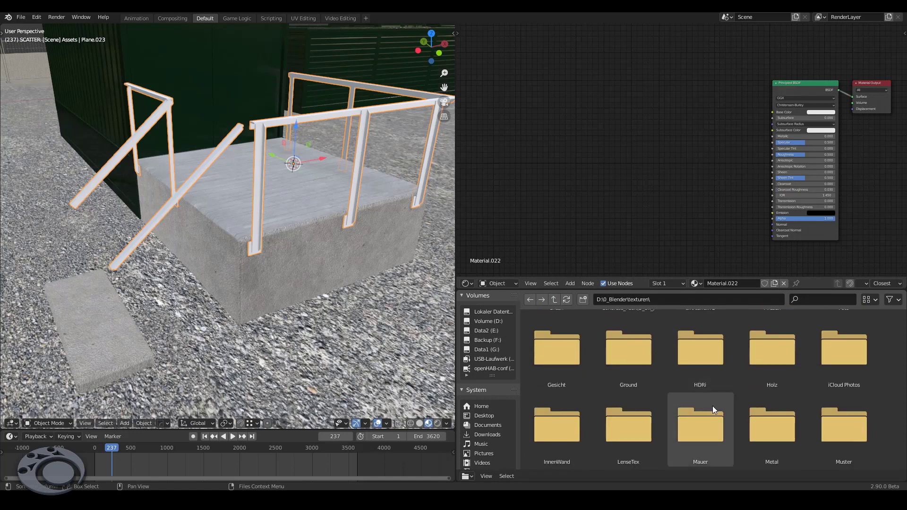
pyautogui.doubleClick(780, 429)
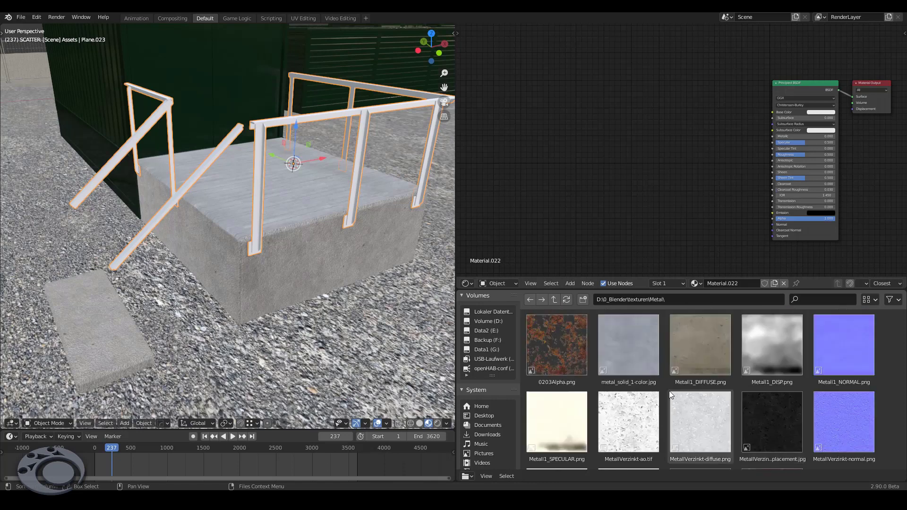
pyautogui.scroll(-1, 670, 389)
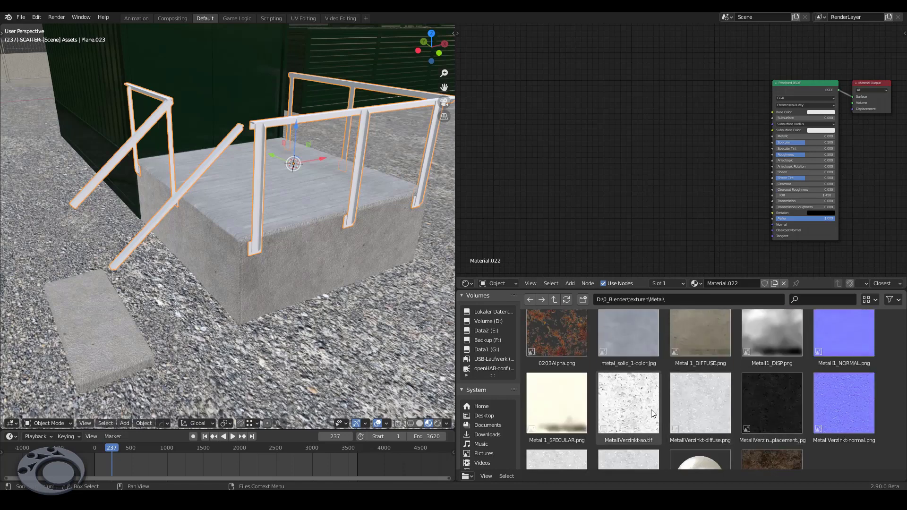
# Add the MetallVerzinkt diffuse, normal and specular images as texture nodes.
pyautogui.click(703, 404)
pyautogui.moveTo(702, 409); pyautogui.dragTo(699, 80)
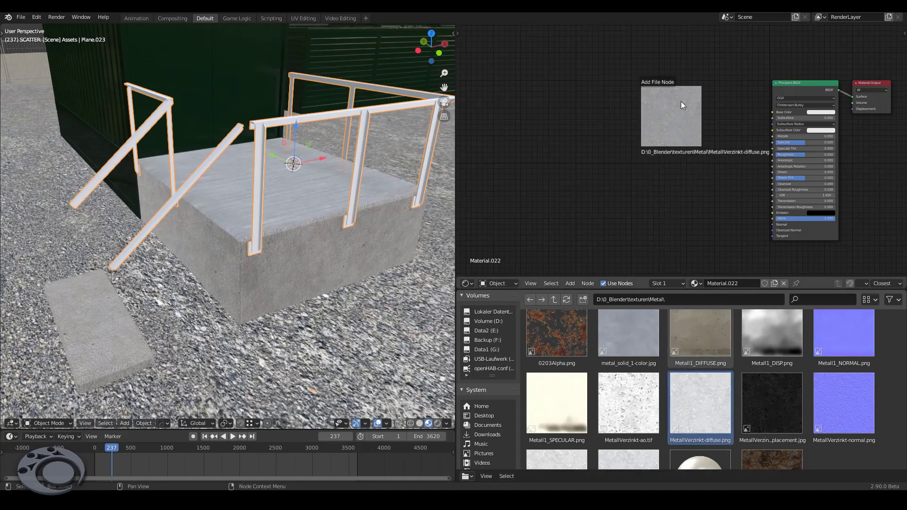
pyautogui.moveTo(844, 412); pyautogui.dragTo(664, 251)
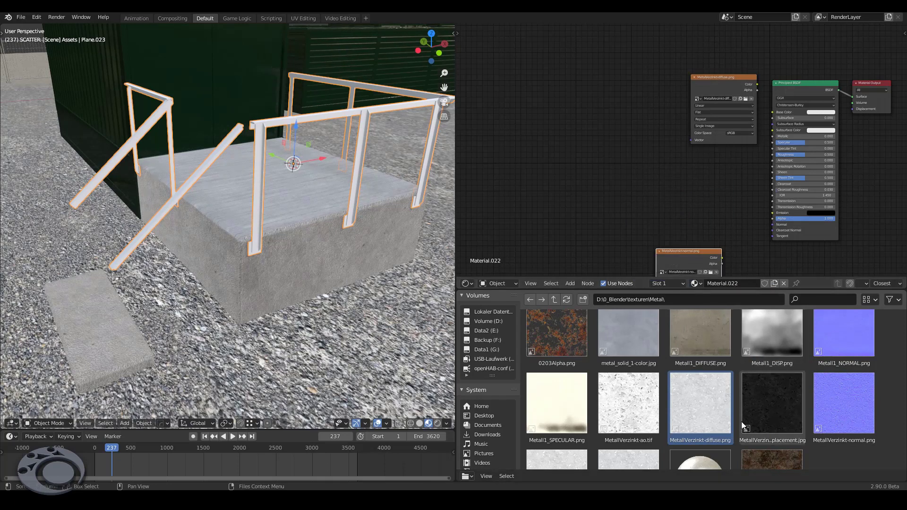
pyautogui.scroll(-2, 639, 423)
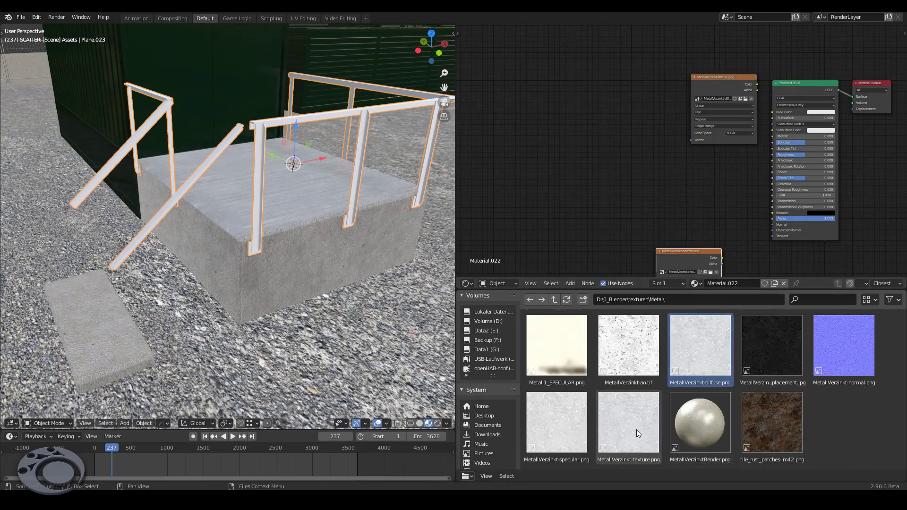
pyautogui.moveTo(569, 431); pyautogui.dragTo(702, 174)
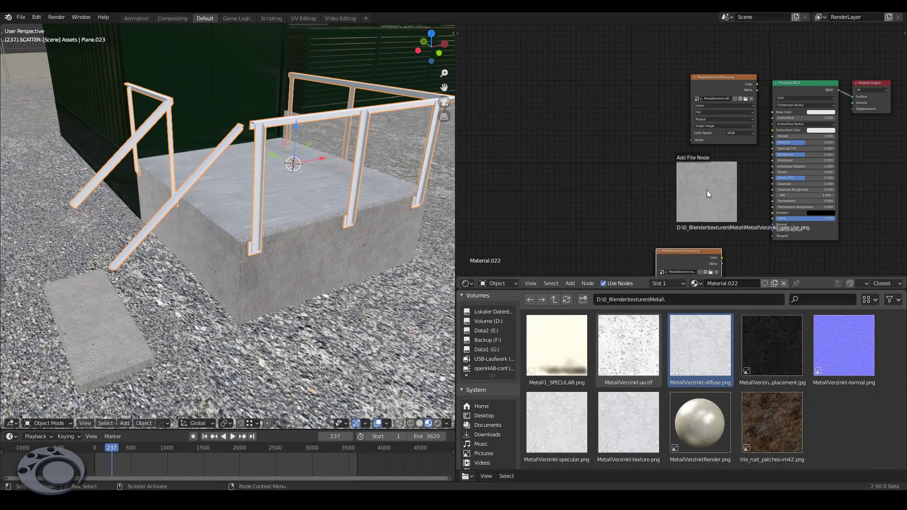
pyautogui.moveTo(736, 203); pyautogui.dragTo(704, 173)
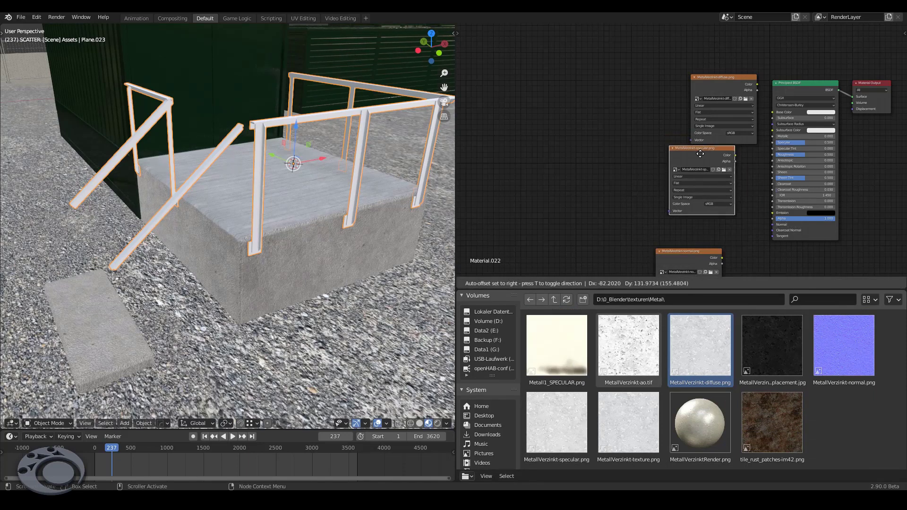
pyautogui.moveTo(705, 84)
pyautogui.mouseDown()
pyautogui.moveTo(674, 76)
pyautogui.moveTo(773, 112)
pyautogui.mouseUp()
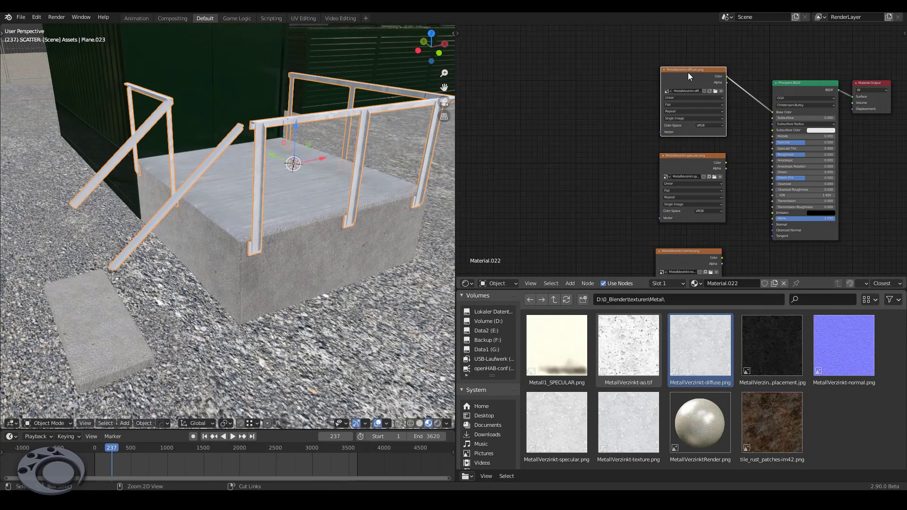
# Add Texture Coordinate and Mapping nodes with Ctrl+T and feed Mapping into the normal image.
pyautogui.hotkey('ctrl', 't')
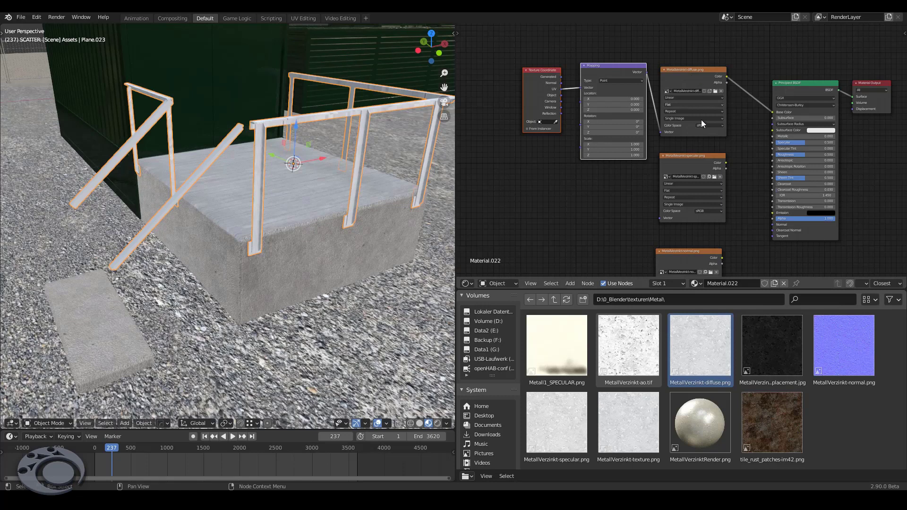
pyautogui.moveTo(610, 69)
pyautogui.mouseDown()
pyautogui.moveTo(554, 166)
pyautogui.moveTo(662, 221)
pyautogui.moveTo(657, 228)
pyautogui.mouseUp()
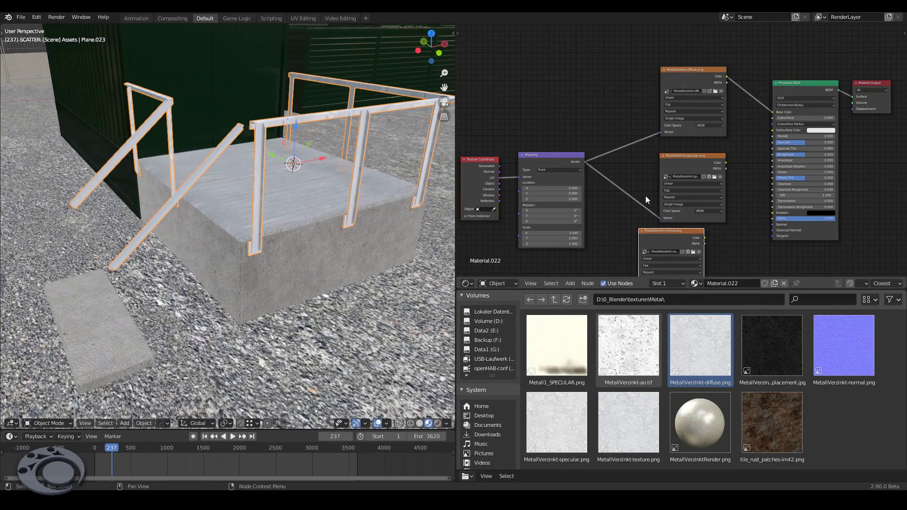
pyautogui.moveTo(645, 195); pyautogui.dragTo(629, 125, button='middle')
pyautogui.moveTo(578, 80); pyautogui.dragTo(634, 212)
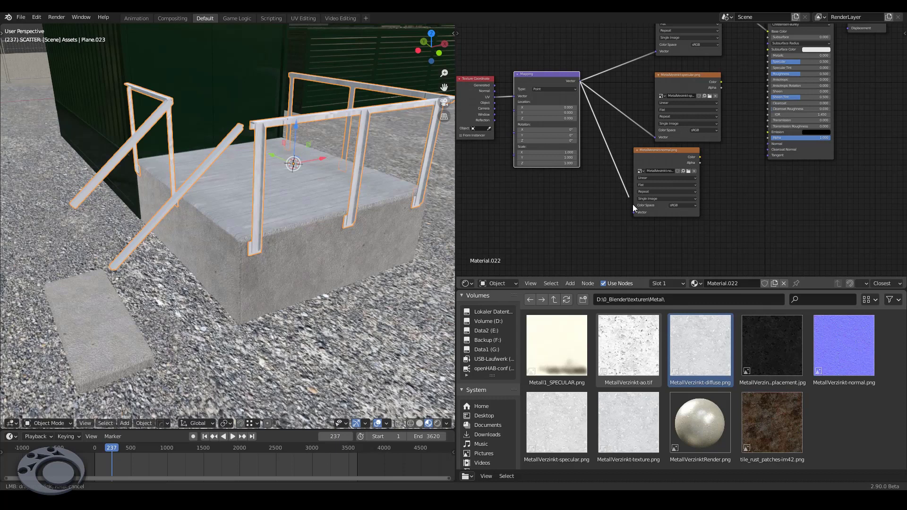
pyautogui.moveTo(678, 150); pyautogui.dragTo(636, 163)
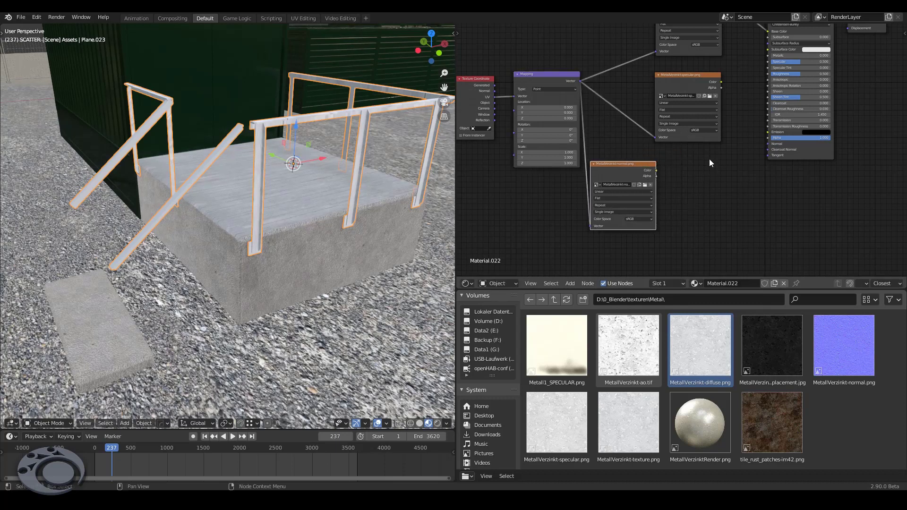
# Route the Non-Color normal map through a Bump node to Normal; link specular to Specular.
pyautogui.hotkey('shift', 'a')
pyautogui.write('bum')
pyautogui.press('Return')
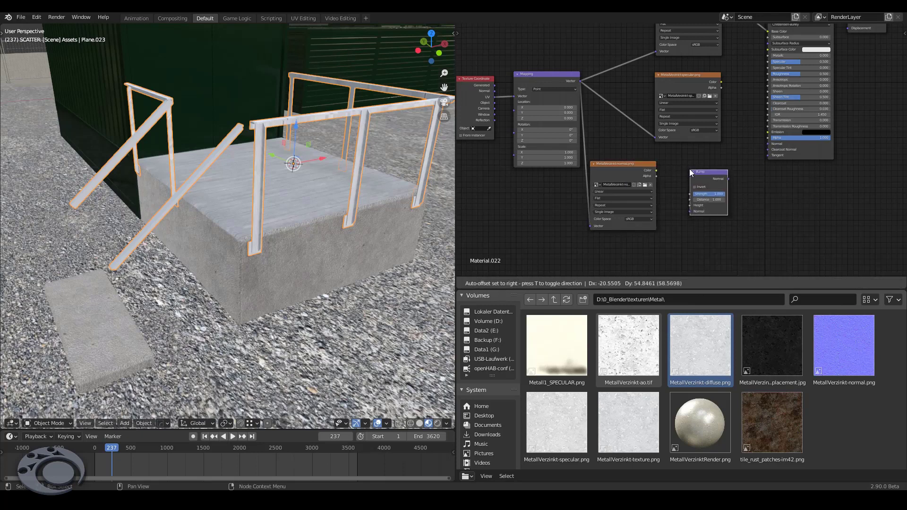
pyautogui.click(708, 184)
pyautogui.moveTo(655, 170)
pyautogui.mouseDown()
pyautogui.moveTo(674, 189)
pyautogui.moveTo(680, 214)
pyautogui.mouseUp()
pyautogui.click(643, 220)
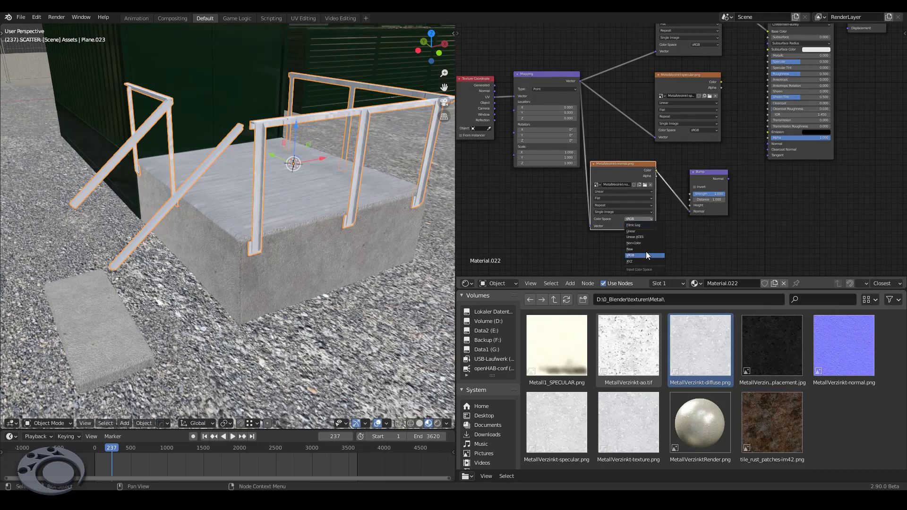
pyautogui.click(646, 243)
pyautogui.moveTo(729, 179); pyautogui.dragTo(767, 143)
pyautogui.moveTo(721, 82); pyautogui.dragTo(768, 62)
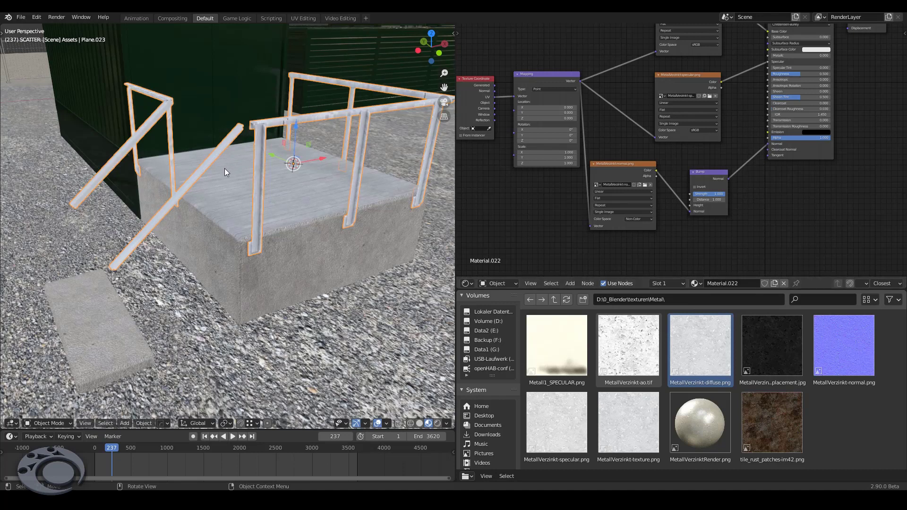
pyautogui.scroll(2, 341, 112)
pyautogui.scroll(3, 344, 101)
pyautogui.scroll(-3, 347, 101)
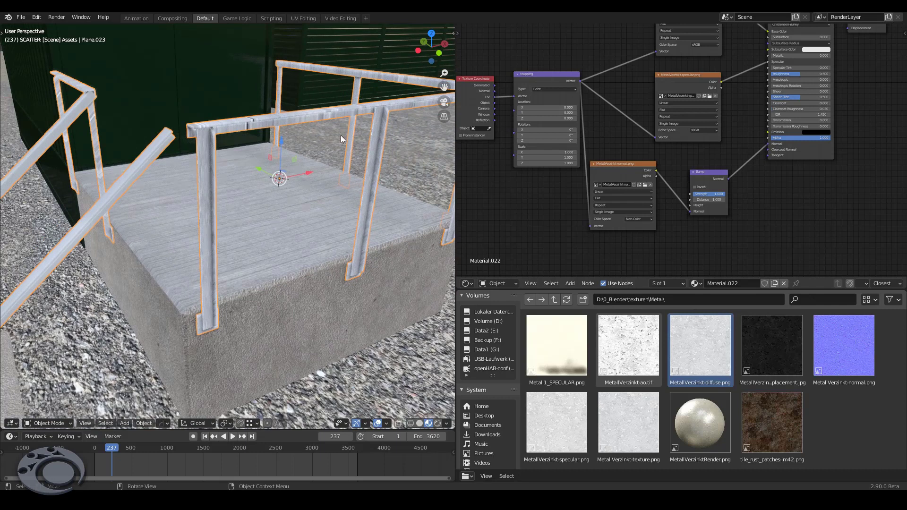
# Unwrap all railing geometry with Smart UV Project.
pyautogui.press('Tab')
pyautogui.press('a')
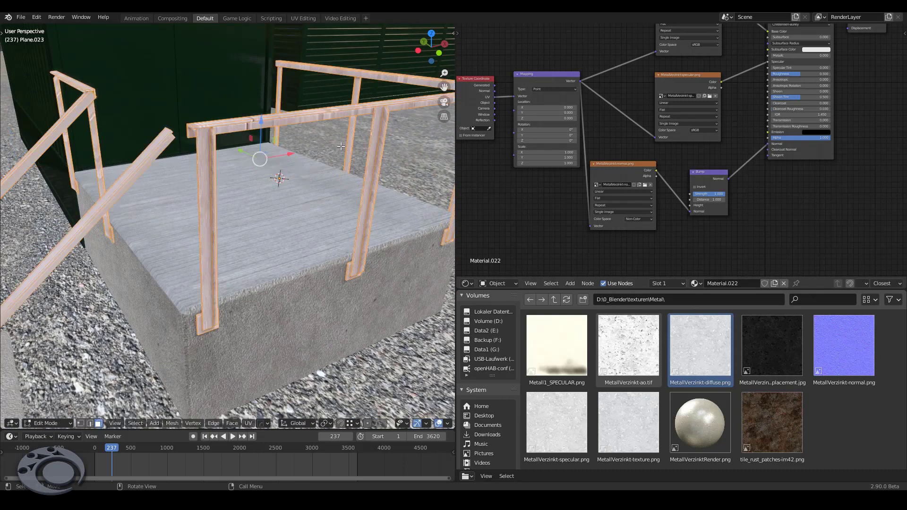
pyautogui.press('u')
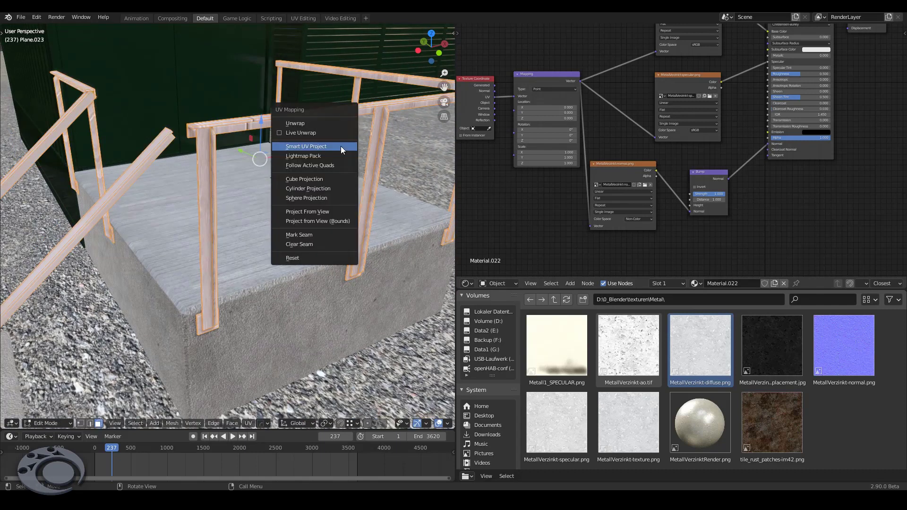
pyautogui.click(341, 149)
pyautogui.click(370, 222)
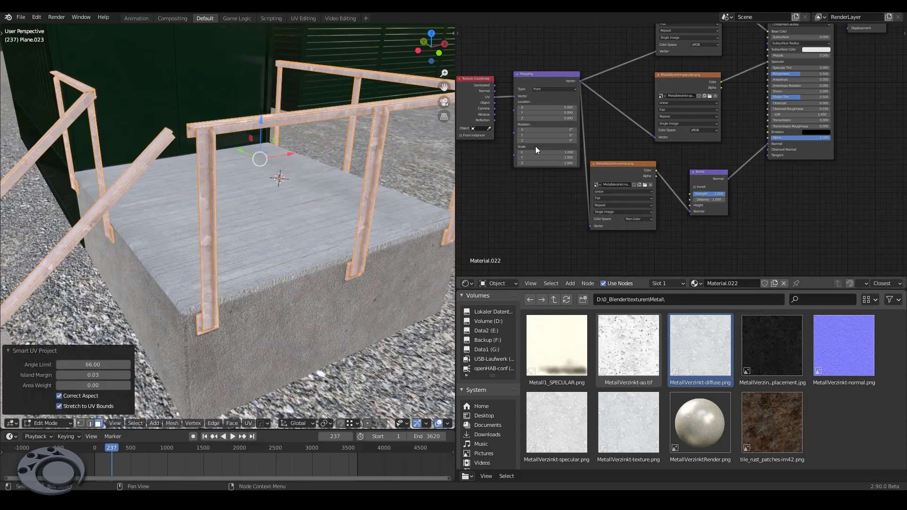
pyautogui.press('Tab')
# Set the metal material's Mapping Scale X and Y to 2.
pyautogui.scroll(2, 507, 166)
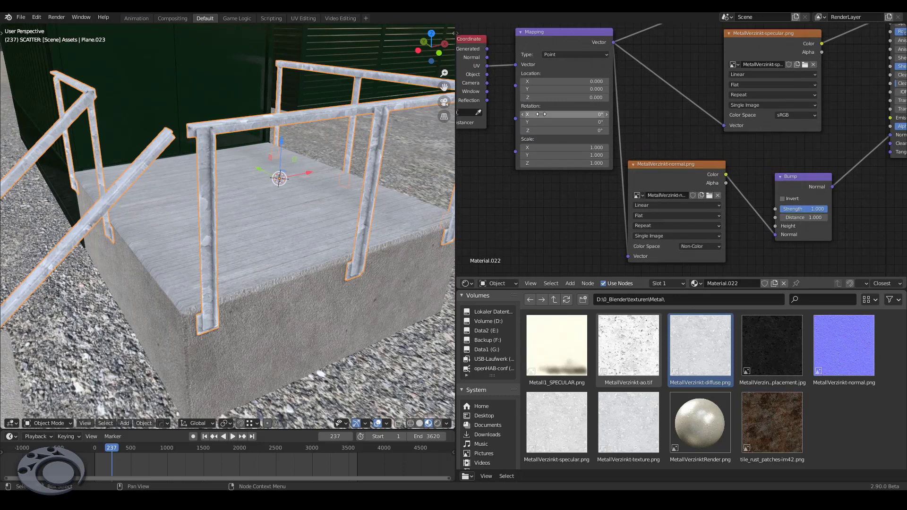
pyautogui.scroll(3, 551, 104)
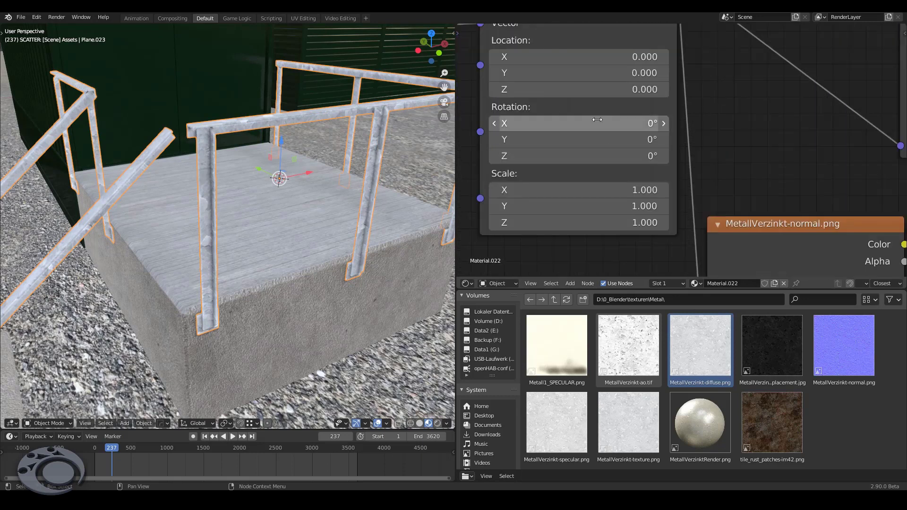
pyautogui.moveTo(590, 189); pyautogui.dragTo(590, 198)
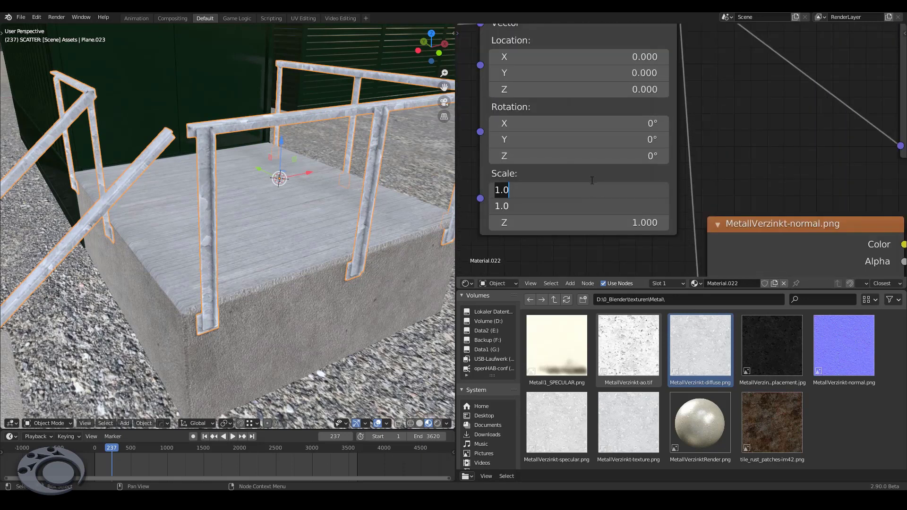
pyautogui.write('2')
pyautogui.press('Return')
# Save psuOnGoing5.blend and preview the platform in Rendered shading.
pyautogui.moveTo(274, 186)
pyautogui.mouseDown(button='middle')
pyautogui.moveTo(301, 197)
pyautogui.moveTo(338, 158)
pyautogui.mouseUp(button='middle')
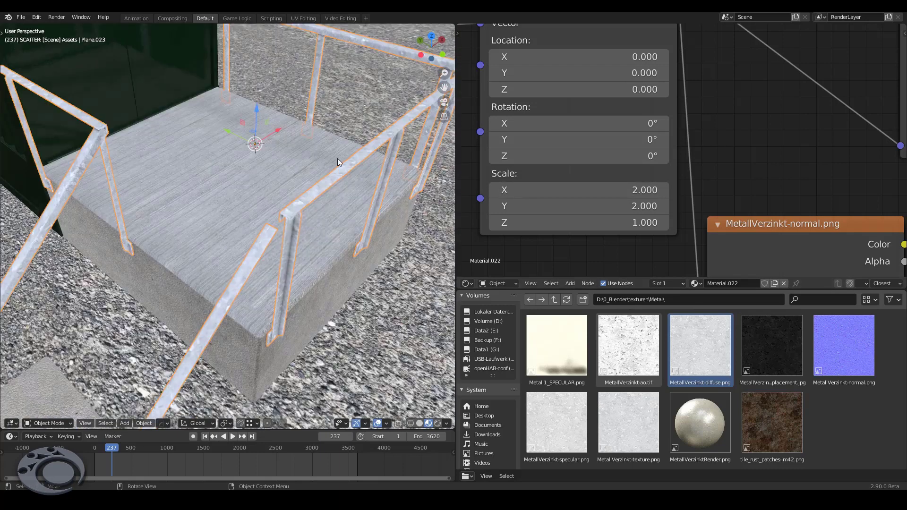
pyautogui.scroll(5, 362, 153)
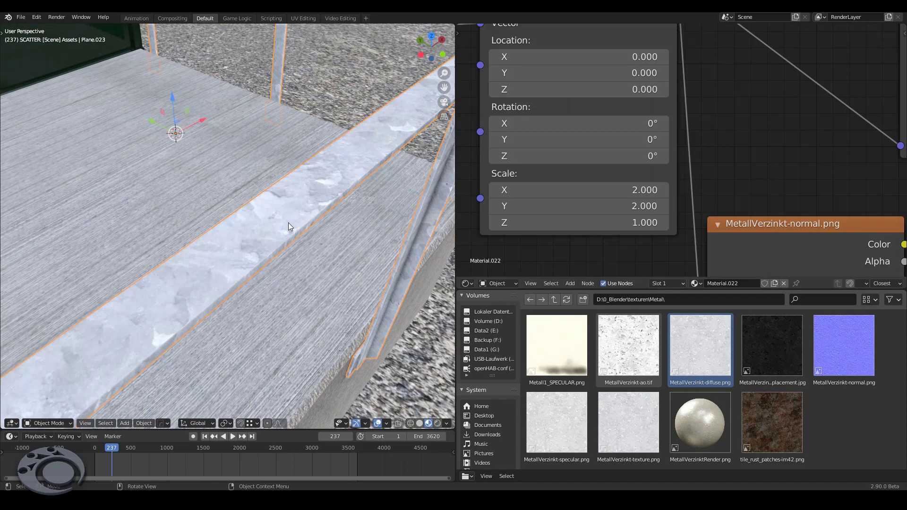
pyautogui.scroll(-5, 322, 162)
pyautogui.moveTo(316, 172)
pyautogui.mouseDown(button='middle')
pyautogui.moveTo(273, 208)
pyautogui.moveTo(250, 175)
pyautogui.mouseUp(button='middle')
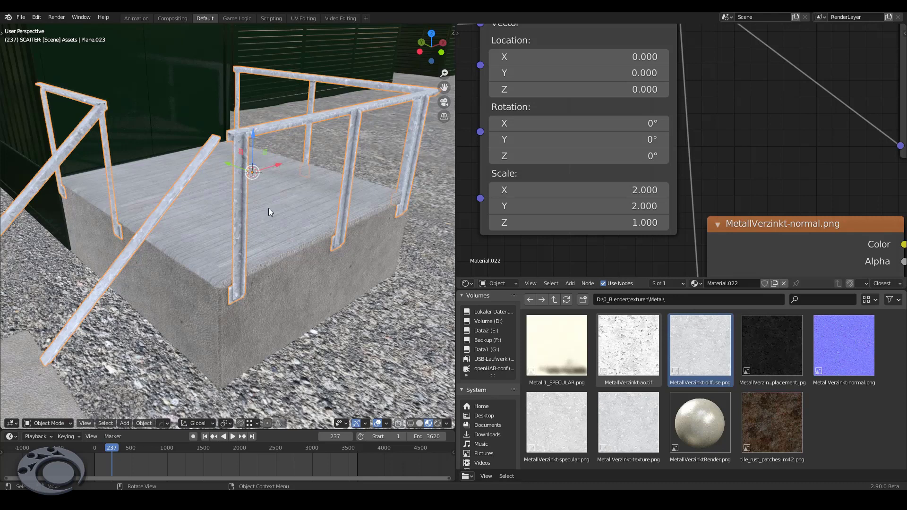
pyautogui.moveTo(270, 203); pyautogui.dragTo(246, 212, button='middle')
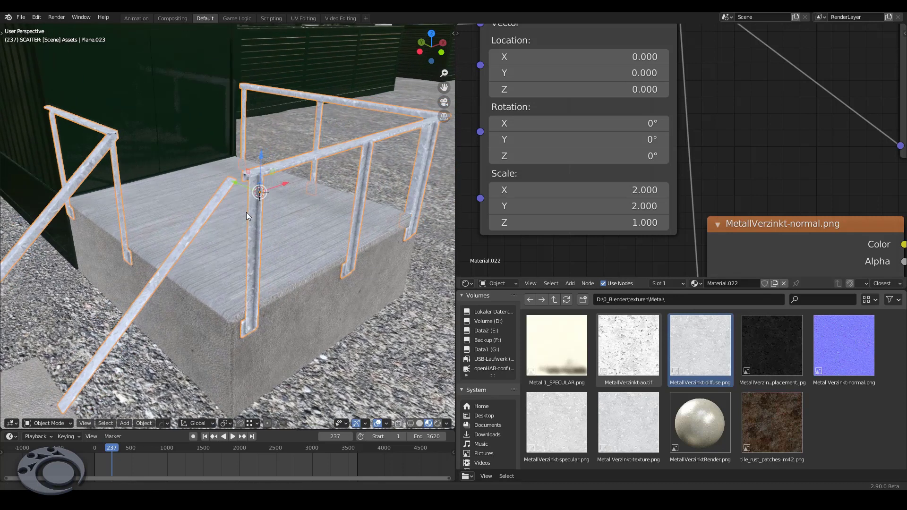
pyautogui.hotkey('ctrl', 's')
pyautogui.click(437, 423)
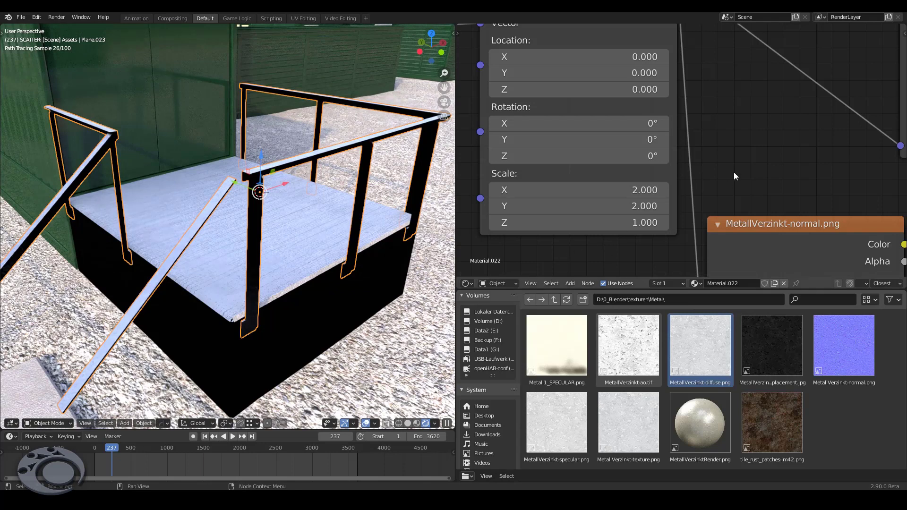
pyautogui.scroll(-3, 733, 172)
pyautogui.scroll(-1, 698, 141)
pyautogui.scroll(-2, 700, 154)
pyautogui.moveTo(710, 173); pyautogui.dragTo(571, 190, button='middle')
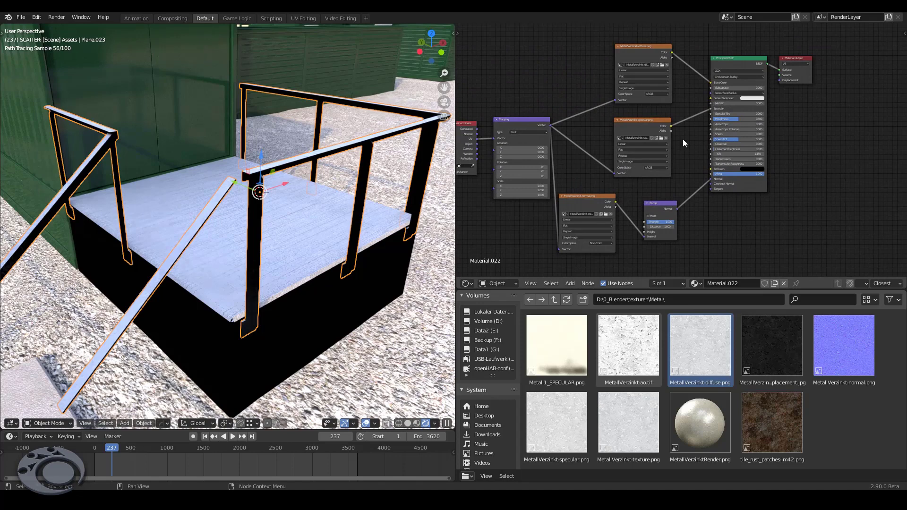
pyautogui.moveTo(611, 155); pyautogui.dragTo(689, 150, button='middle')
pyautogui.moveTo(413, 183)
pyautogui.mouseDown(button='middle')
pyautogui.moveTo(306, 243)
pyautogui.moveTo(246, 199)
pyautogui.mouseUp(button='middle')
pyautogui.scroll(-6, 241, 194)
pyautogui.scroll(2, 239, 192)
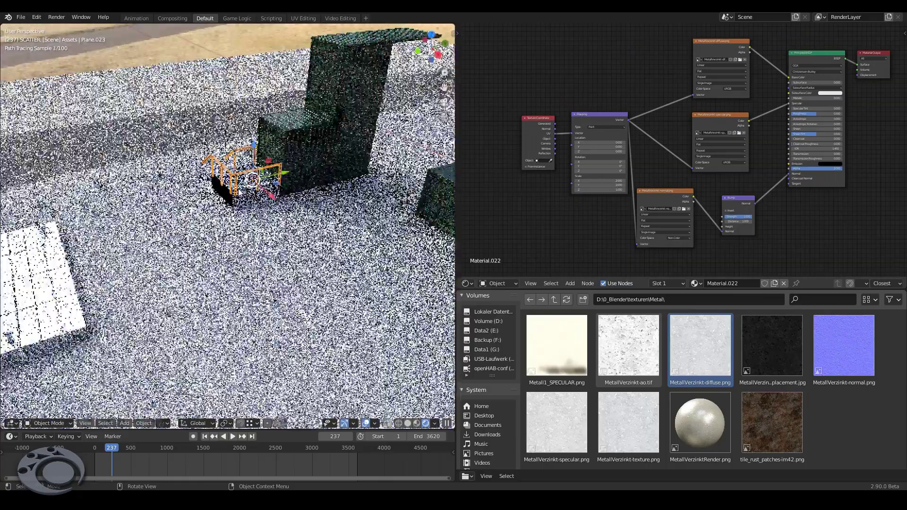
pyautogui.scroll(3, 239, 193)
pyautogui.scroll(3, 238, 193)
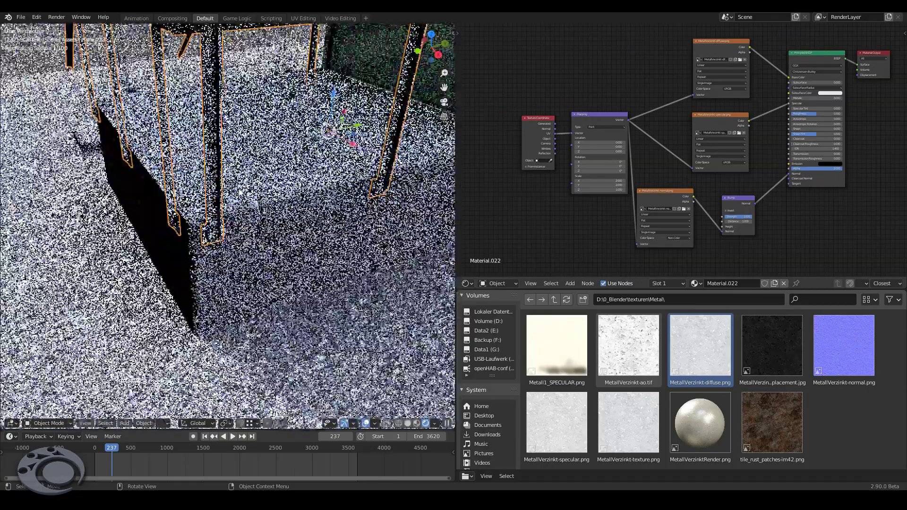
pyautogui.scroll(-2, 239, 191)
pyautogui.keyDown('ctrl'); pyautogui.moveTo(238, 190); pyautogui.dragTo(319, 154, button='middle'); pyautogui.keyUp('ctrl')
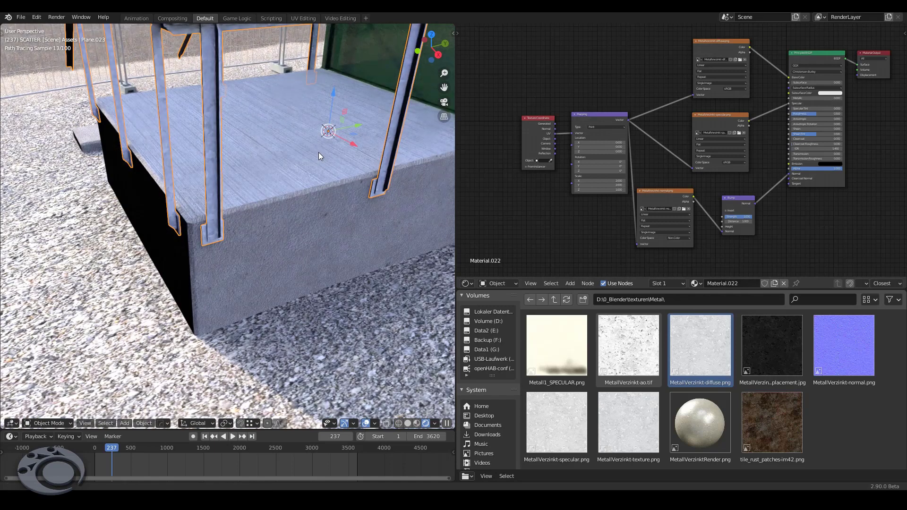
pyautogui.moveTo(318, 152); pyautogui.dragTo(211, 208, button='middle')
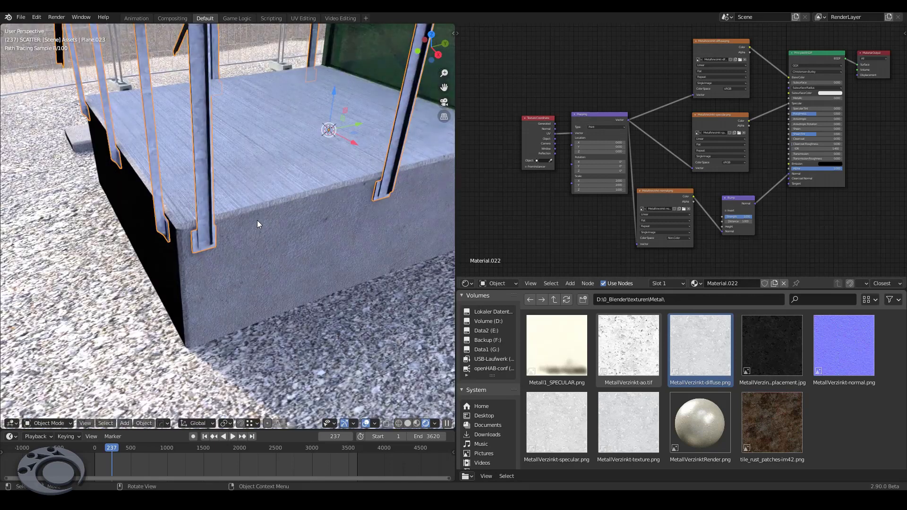
# Select the concrete platform block and zoom in on it.
pyautogui.click(261, 220)
pyautogui.scroll(-5, 284, 223)
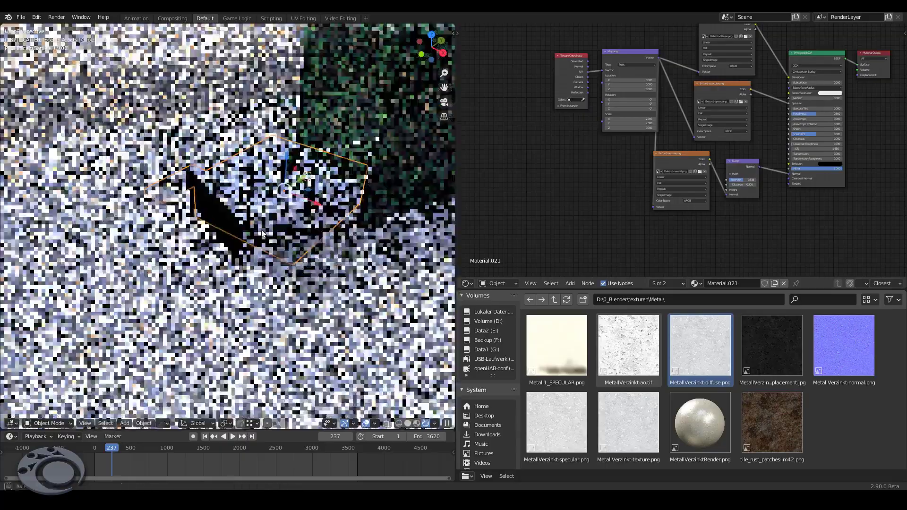
pyautogui.moveTo(300, 228); pyautogui.dragTo(330, 217, button='middle')
pyautogui.scroll(2, 305, 184)
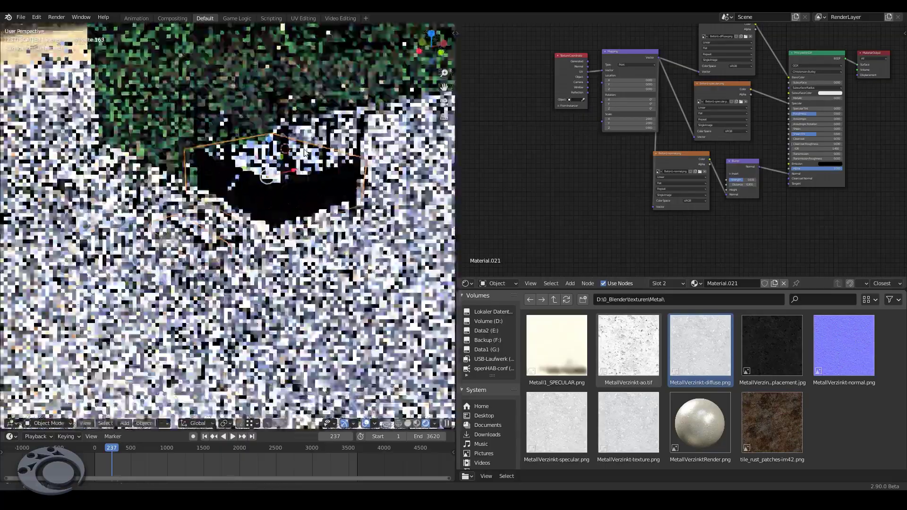
pyautogui.scroll(2, 302, 181)
pyautogui.scroll(2, 299, 178)
pyautogui.scroll(2, 294, 173)
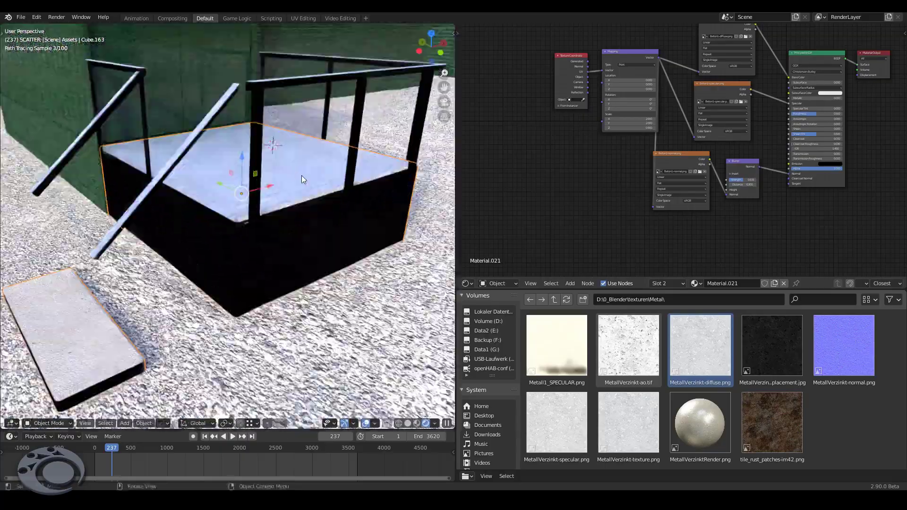
# Recalculate all the block's normals outward, then frame and orbit to inspect it.
pyautogui.press('Tab')
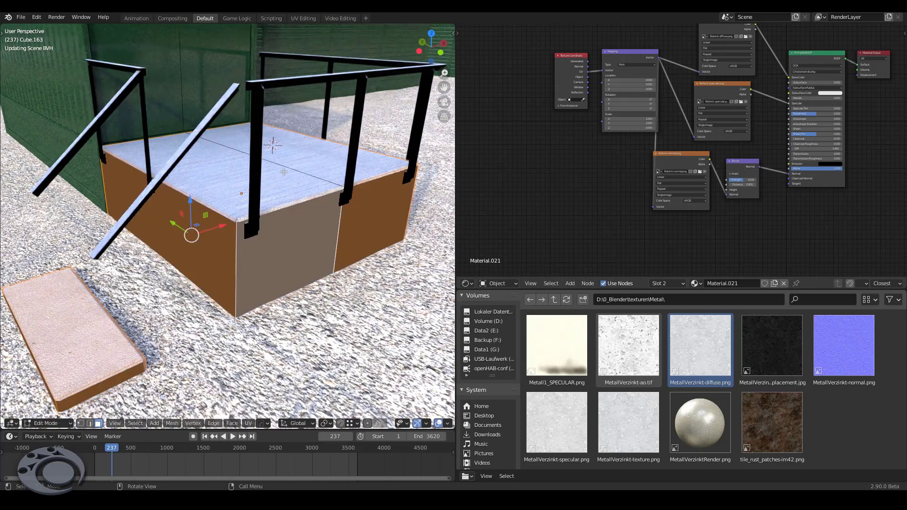
pyautogui.press('a')
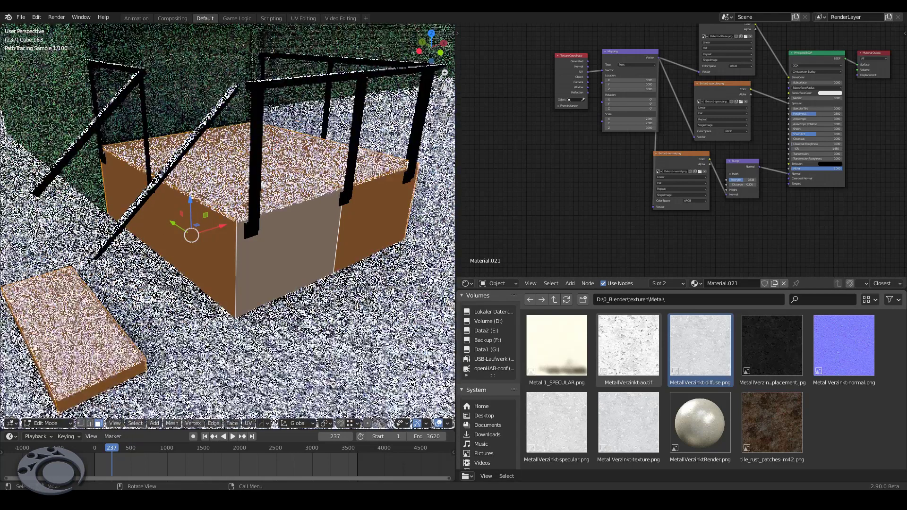
pyautogui.hotkey('shift', 'n')
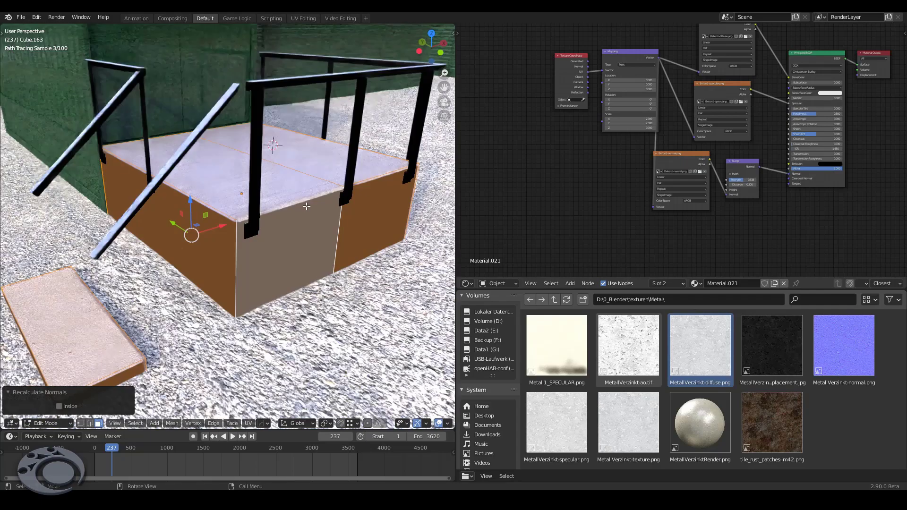
pyautogui.press('Tab')
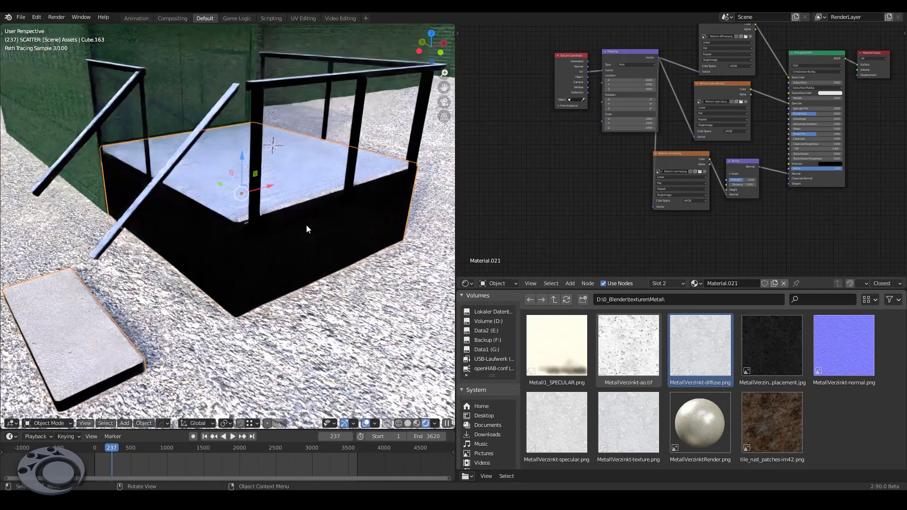
pyautogui.press('KP_Decimal')
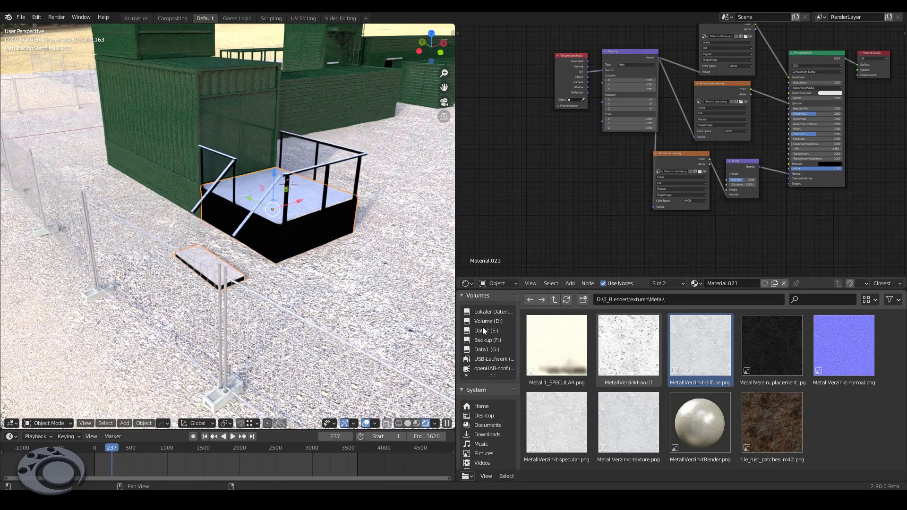
pyautogui.moveTo(245, 218); pyautogui.dragTo(273, 287, button='middle')
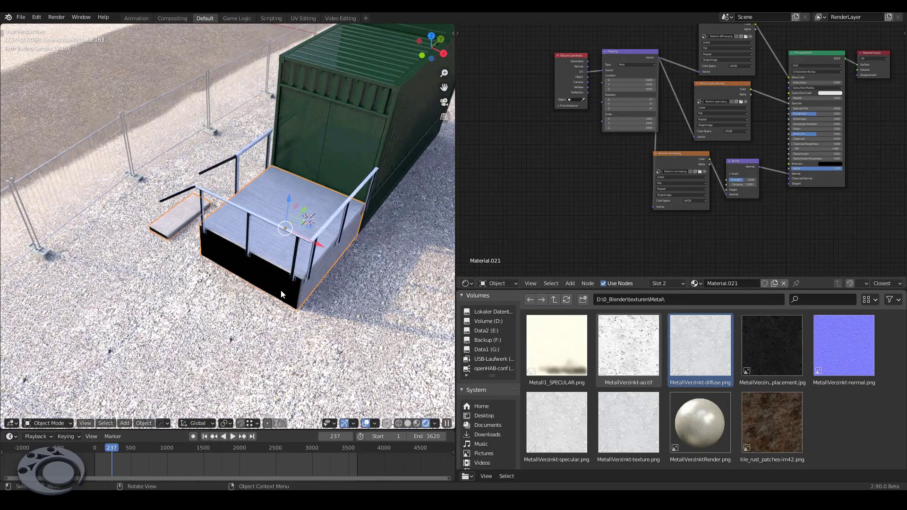
pyautogui.moveTo(298, 287)
pyautogui.mouseDown(button='middle')
pyautogui.moveTo(346, 281)
pyautogui.moveTo(321, 224)
pyautogui.mouseUp(button='middle')
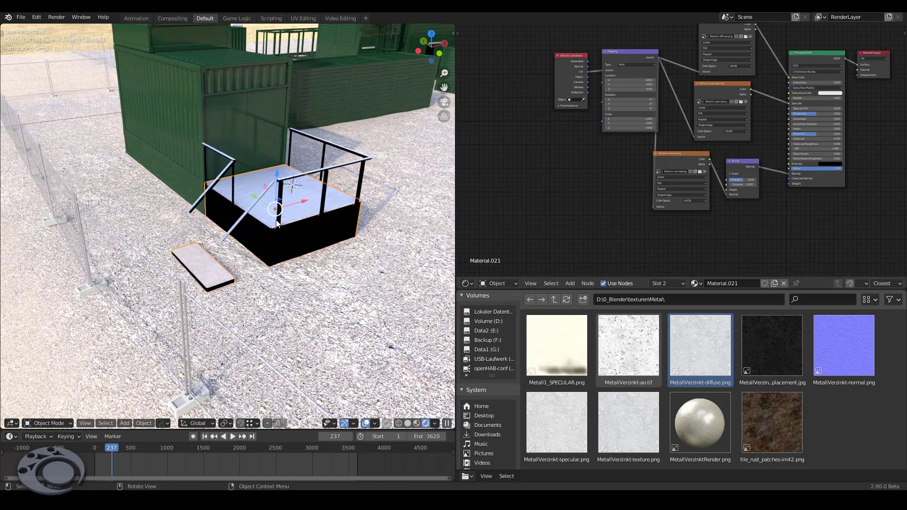
pyautogui.keyDown('ctrl'); pyautogui.moveTo(263, 240); pyautogui.dragTo(267, 222, button='middle'); pyautogui.keyUp('ctrl')
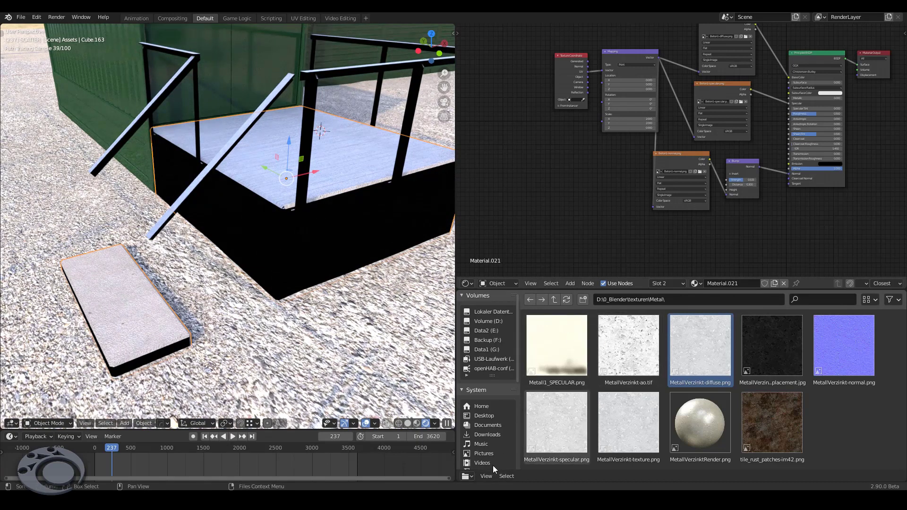
# Turn the file browser into the Properties editor and set the World colour to Sky Texture.
pyautogui.click(468, 477)
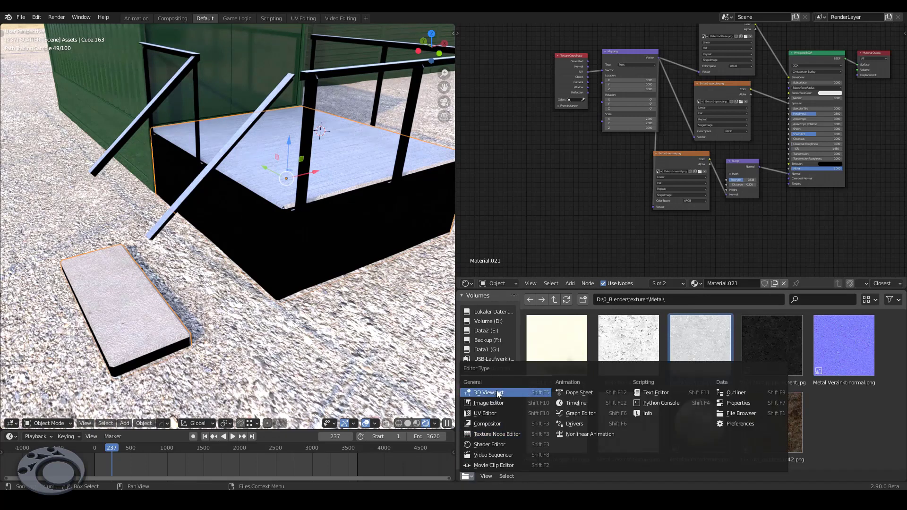
pyautogui.click(733, 405)
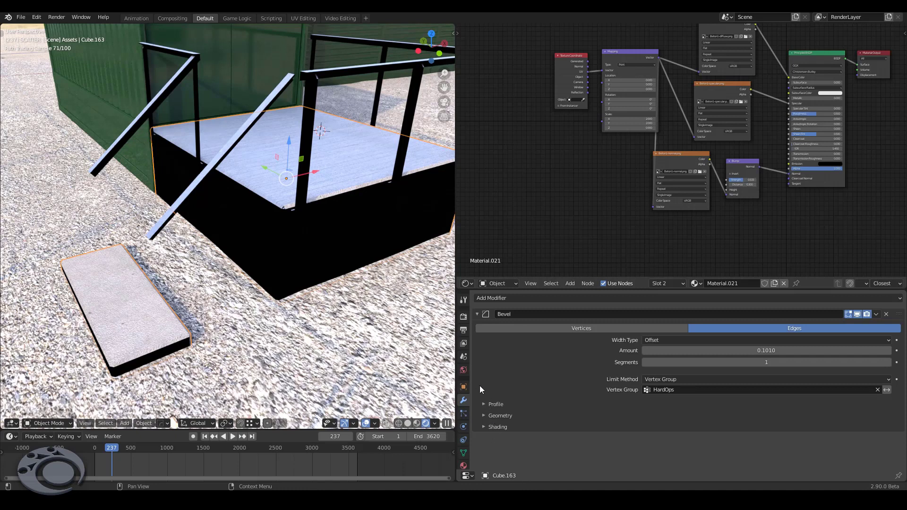
pyautogui.click(463, 370)
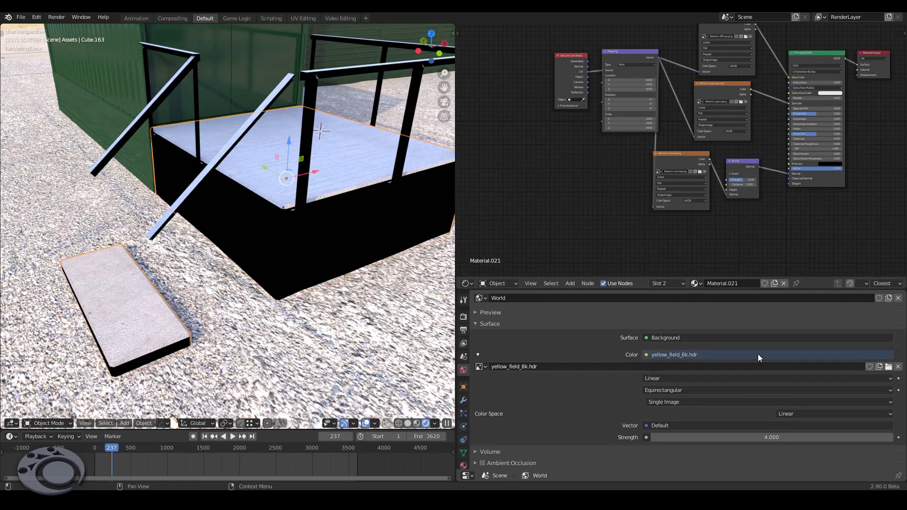
pyautogui.click(645, 355)
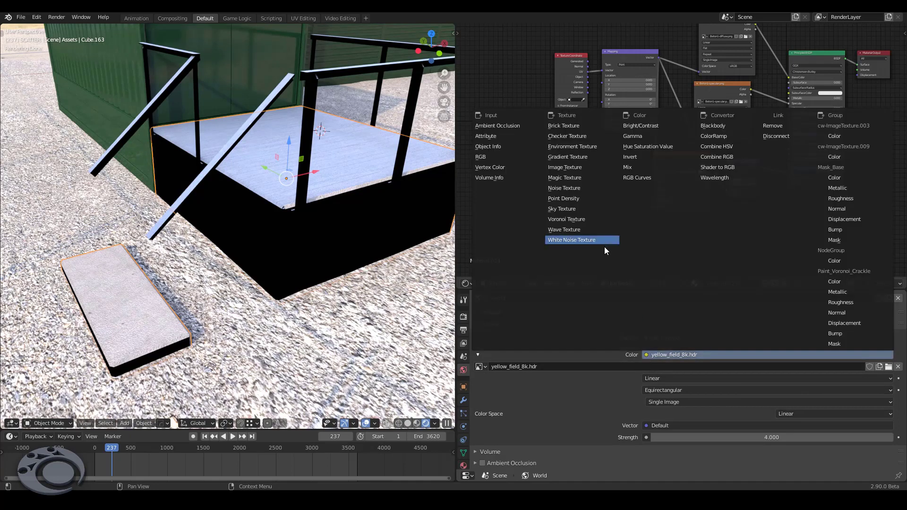
pyautogui.click(583, 208)
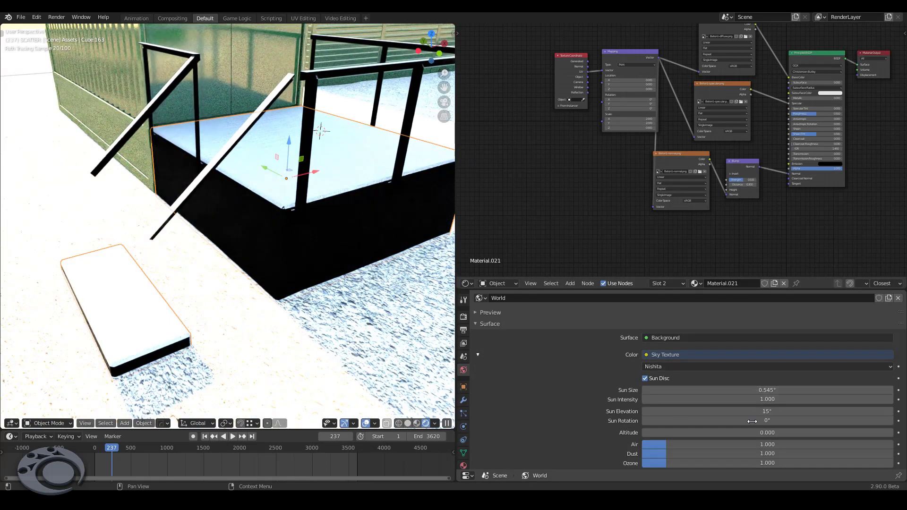
# Adjust the sky's Sun Elevation and Intensity.
pyautogui.scroll(-4, 723, 432)
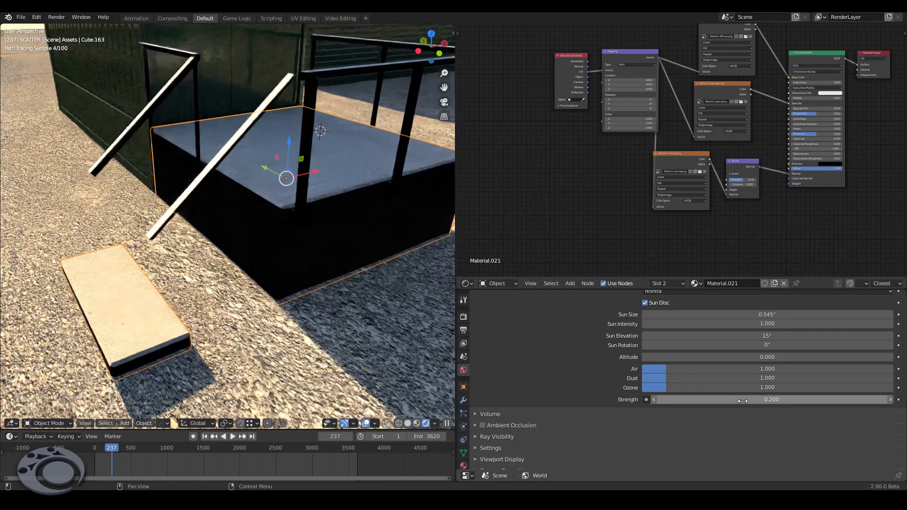
pyautogui.scroll(-6, 167, 343)
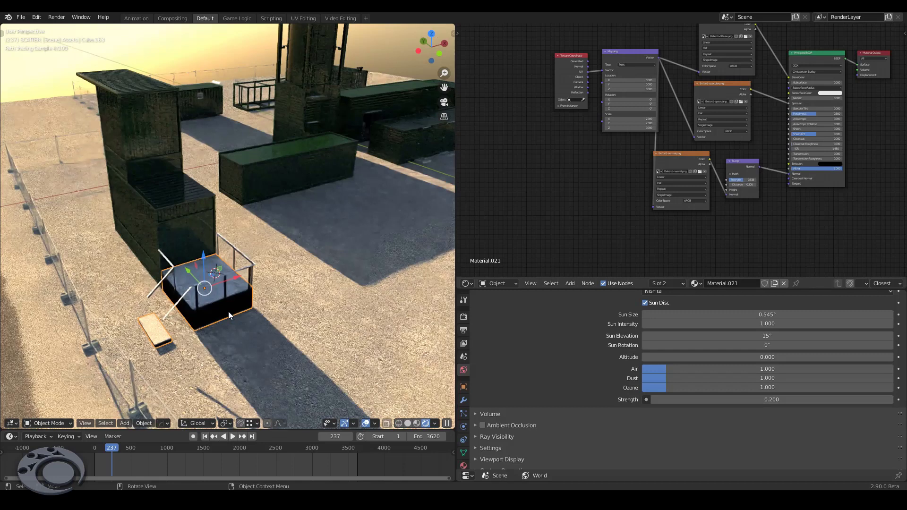
pyautogui.moveTo(771, 333); pyautogui.dragTo(798, 332)
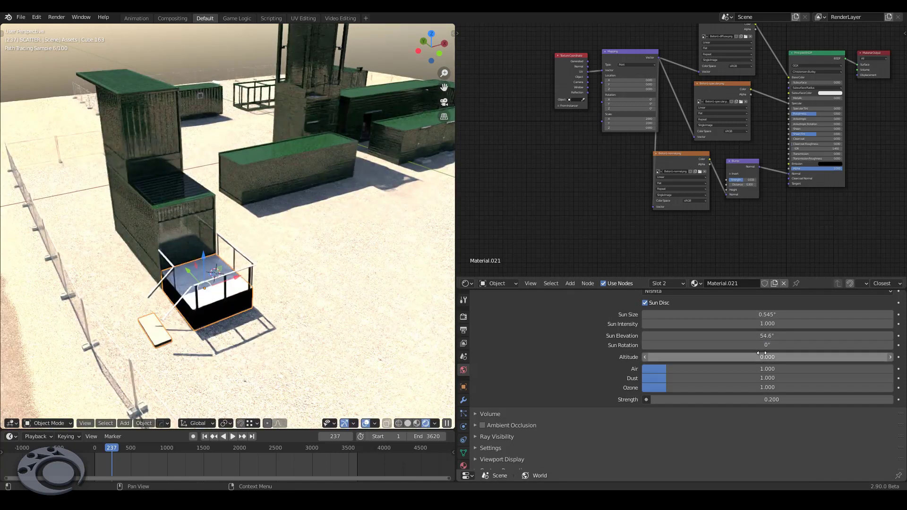
pyautogui.moveTo(764, 335)
pyautogui.mouseDown()
pyautogui.moveTo(746, 324)
pyautogui.moveTo(789, 324)
pyautogui.moveTo(789, 345)
pyautogui.mouseUp()
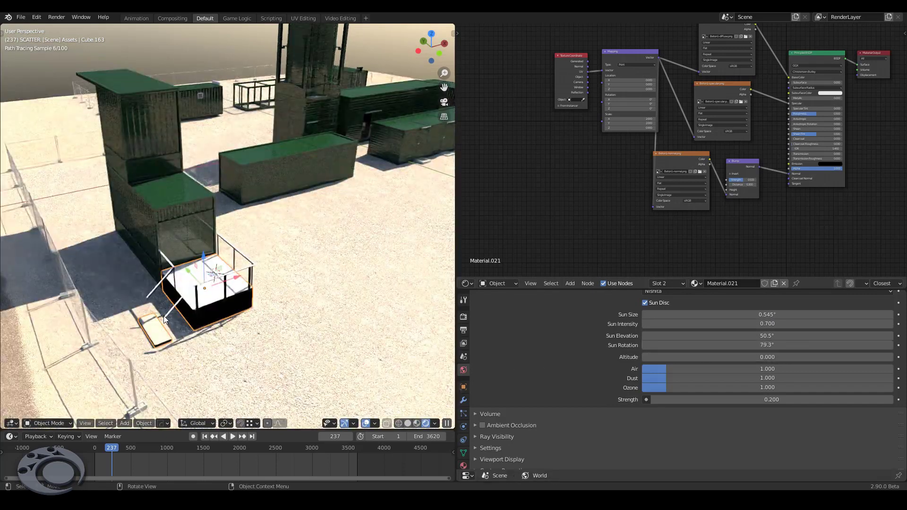
# Save the blend file and view the sky-lit platform in Rendered shading.
pyautogui.moveTo(235, 311); pyautogui.dragTo(203, 327, button='middle')
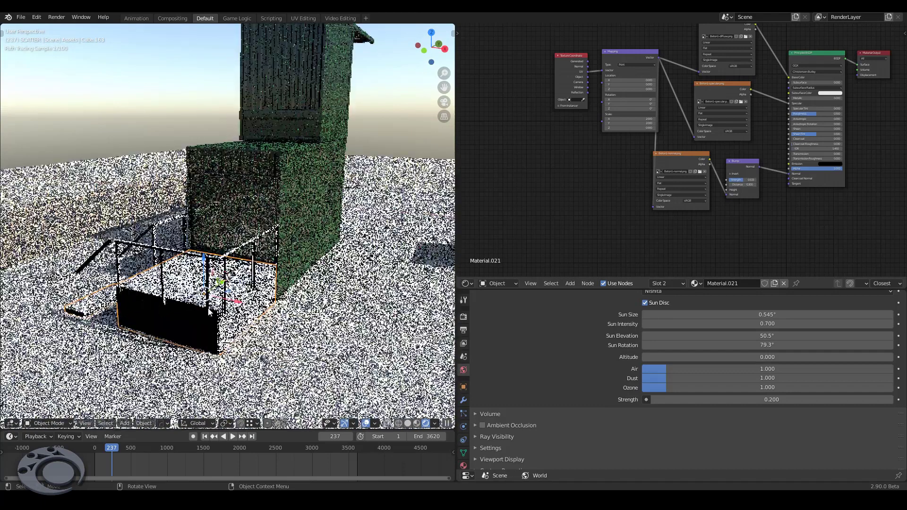
pyautogui.scroll(5, 203, 328)
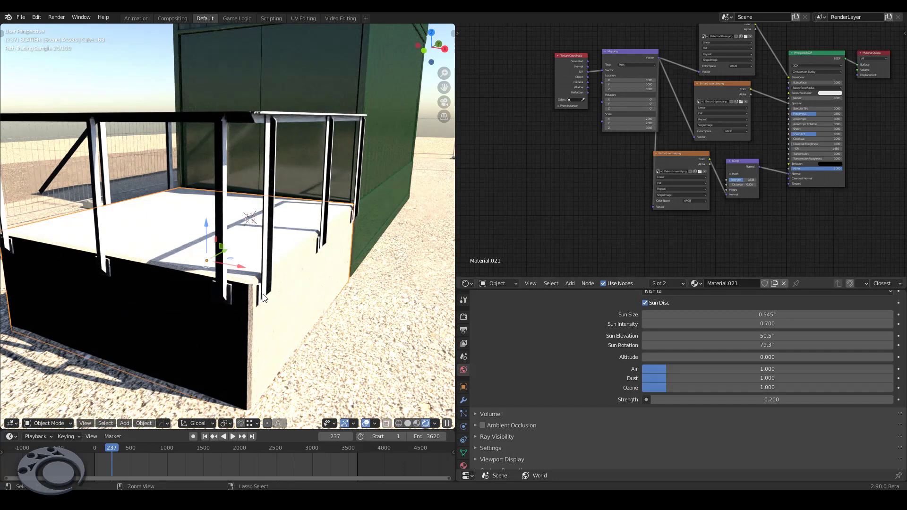
pyautogui.hotkey('ctrl', 's')
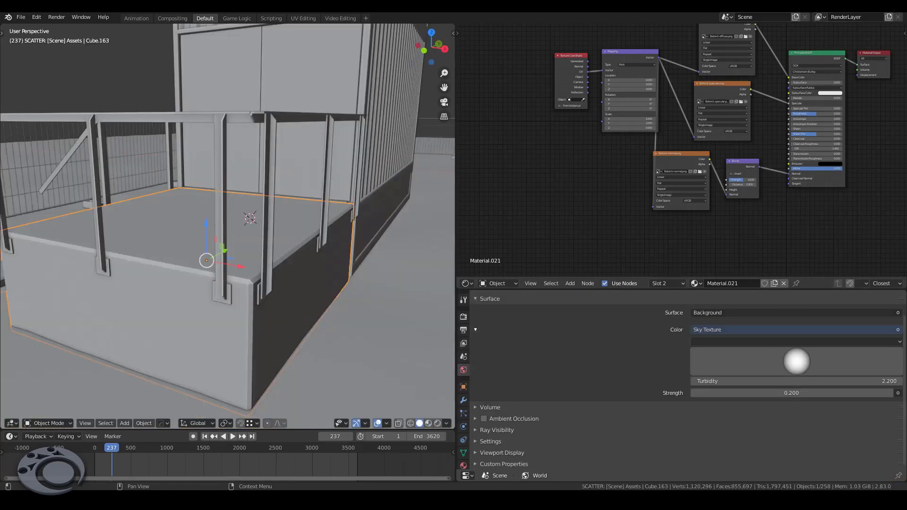
pyautogui.click(438, 423)
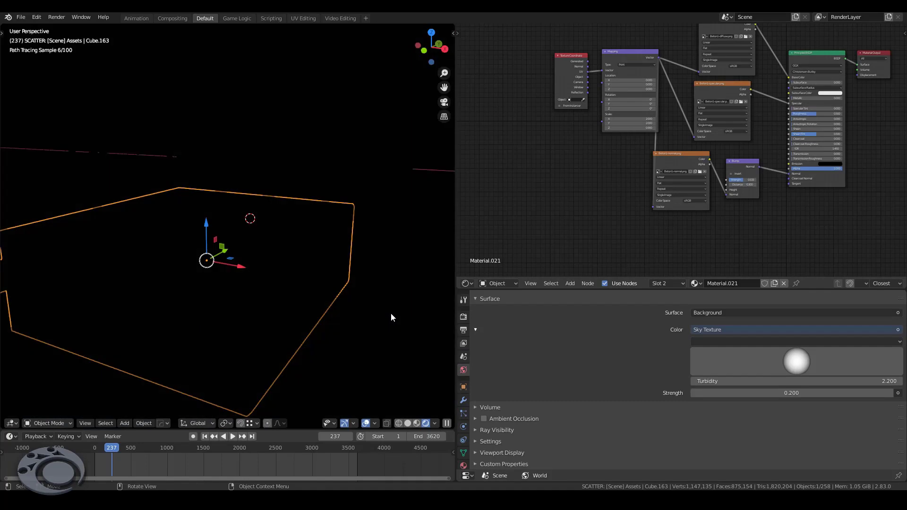
pyautogui.scroll(-5, 326, 294)
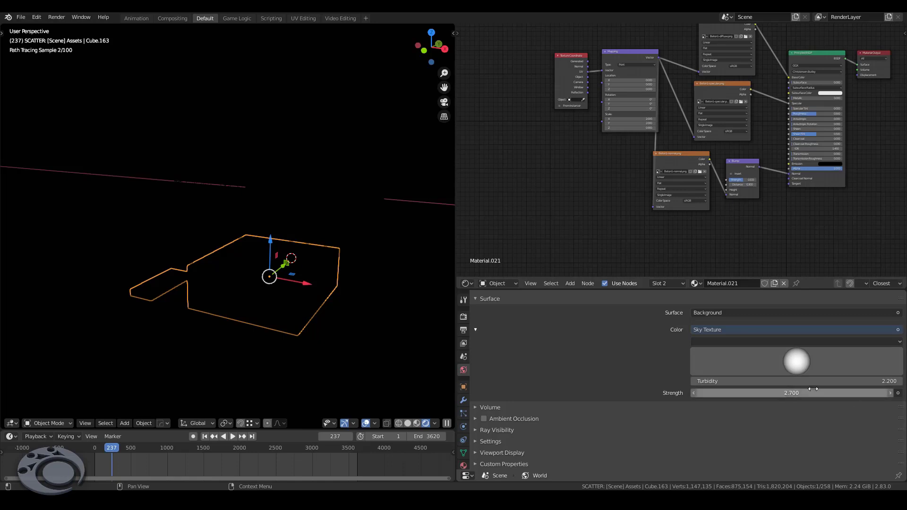
pyautogui.moveTo(367, 262); pyautogui.dragTo(351, 269, button='middle')
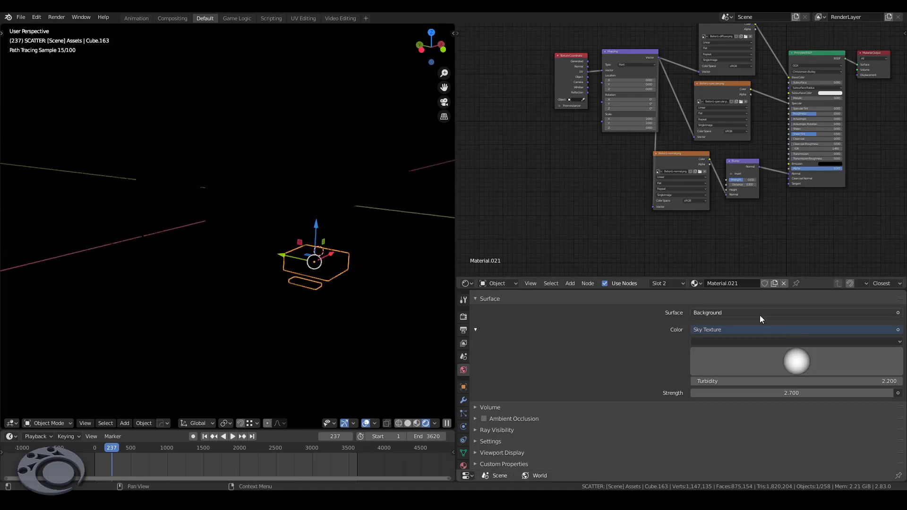
# Replace the world's sky colour with an Environment Texture.
pyautogui.click(741, 330)
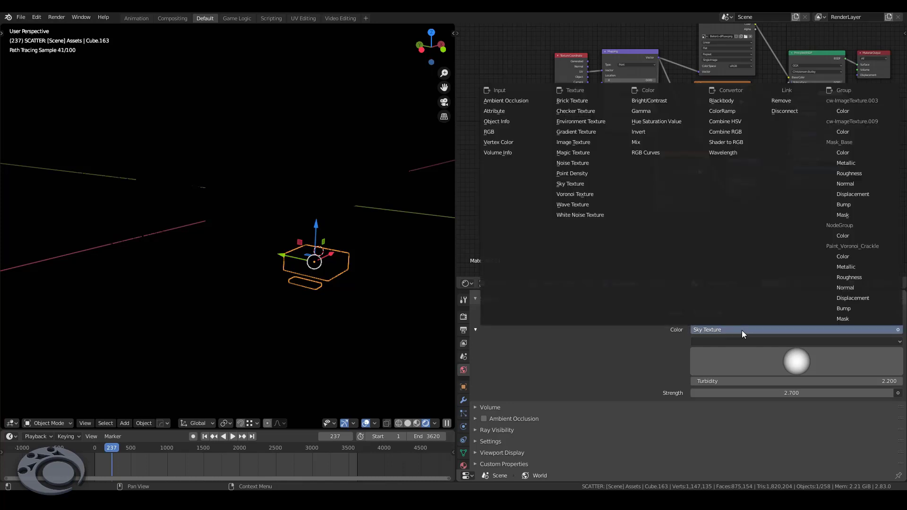
pyautogui.click(578, 121)
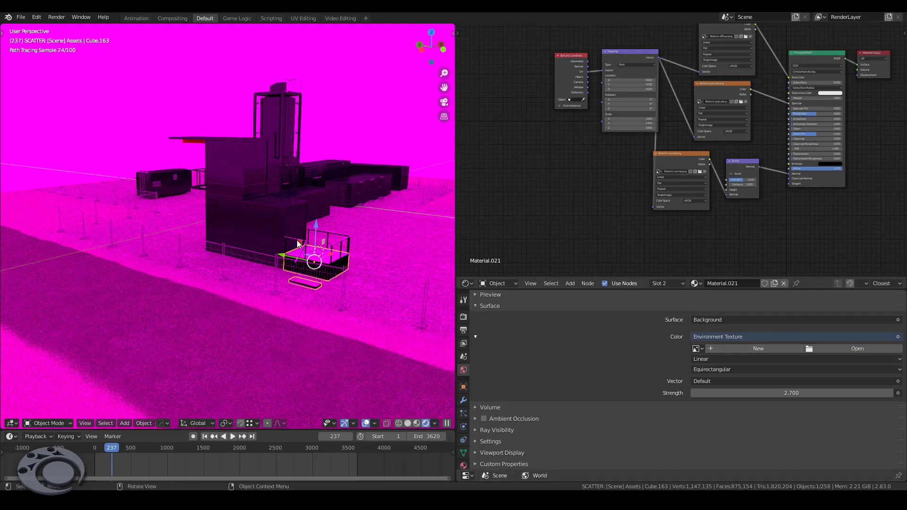
pyautogui.scroll(2, 335, 241)
pyautogui.scroll(3, 335, 241)
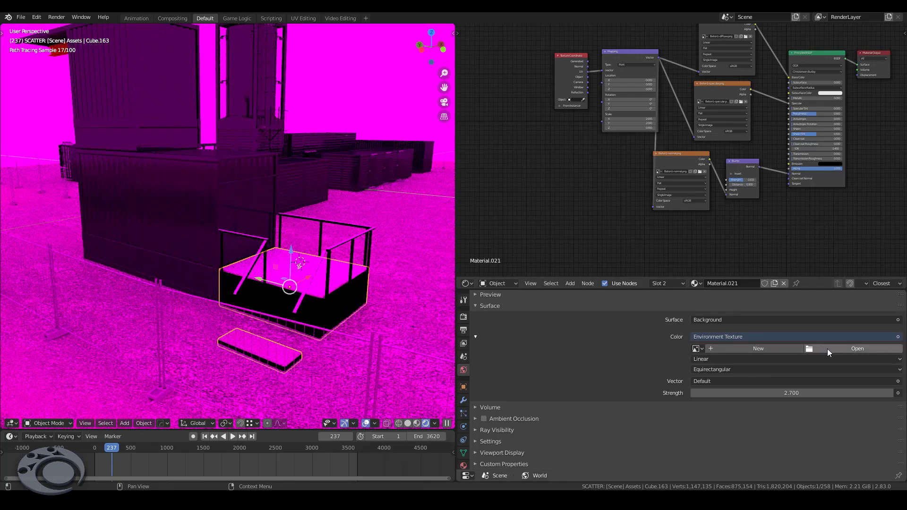
# Browse to the texturen\HDRi folder to load the Cloudy-winter environment image.
pyautogui.click(697, 348)
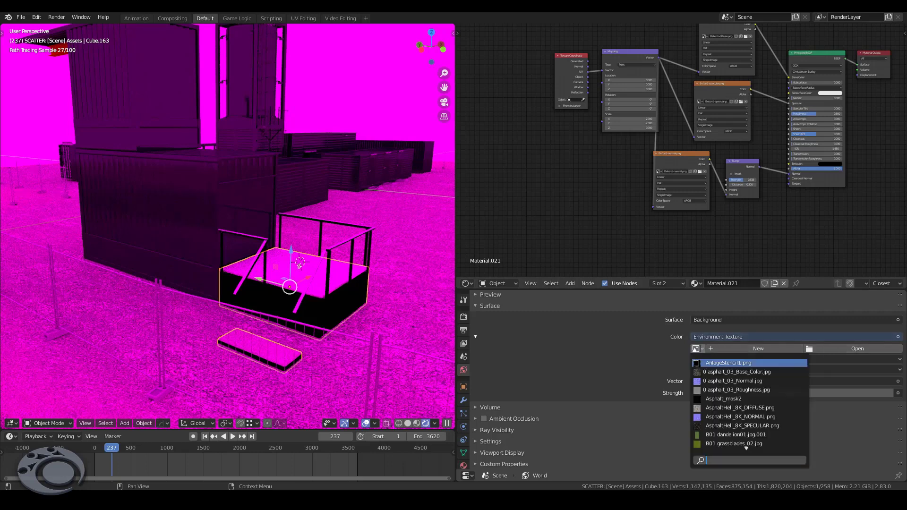
pyautogui.click(844, 348)
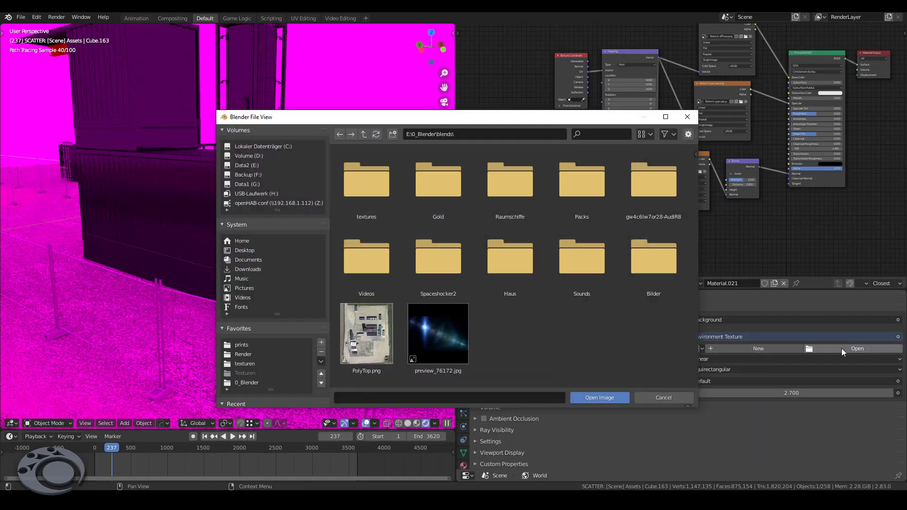
pyautogui.click(367, 134)
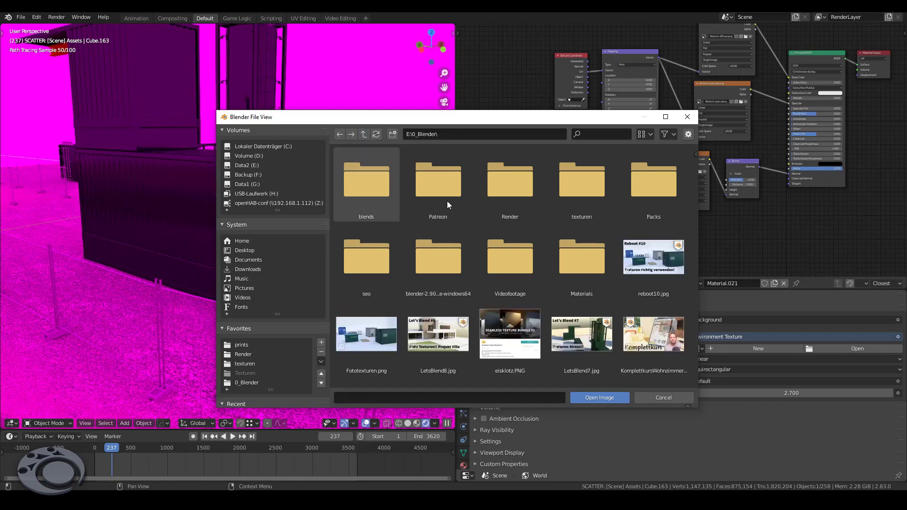
pyautogui.doubleClick(588, 202)
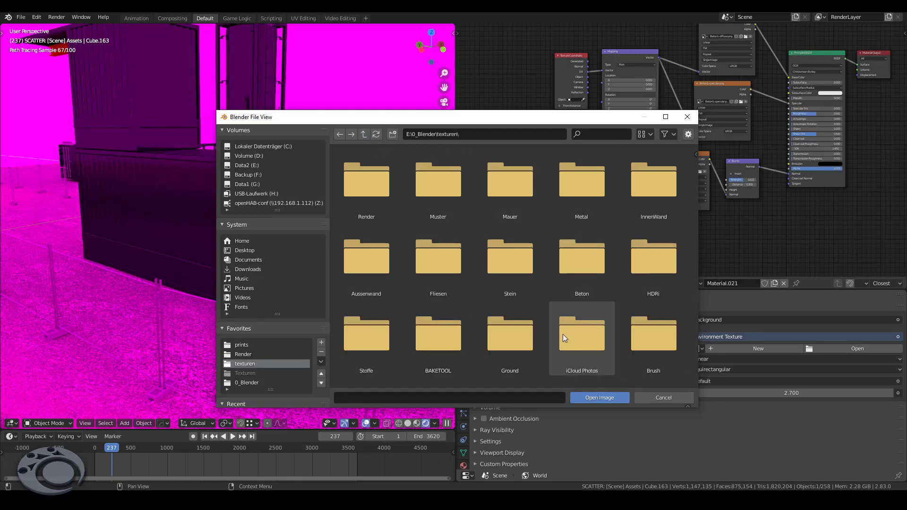
pyautogui.scroll(-2, 519, 303)
pyautogui.scroll(-2, 519, 302)
pyautogui.scroll(-2, 519, 302)
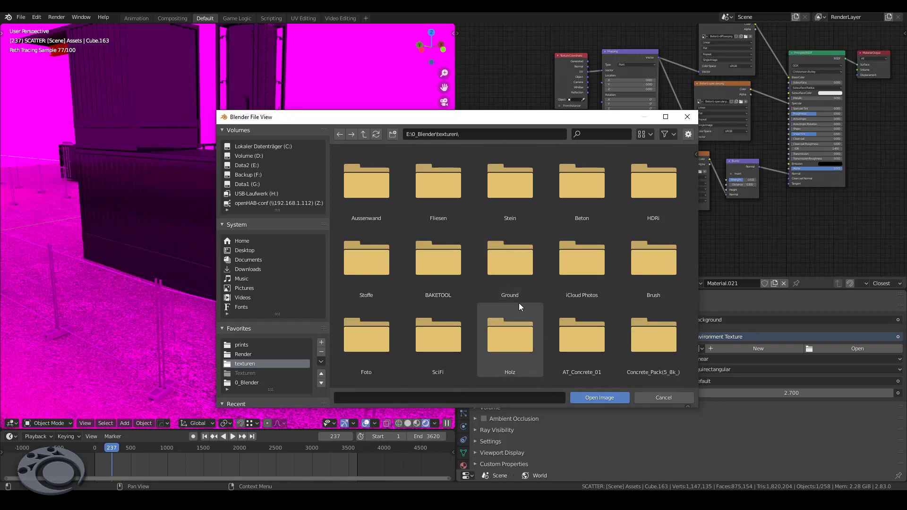
pyautogui.scroll(-2, 519, 303)
pyautogui.scroll(-3, 519, 302)
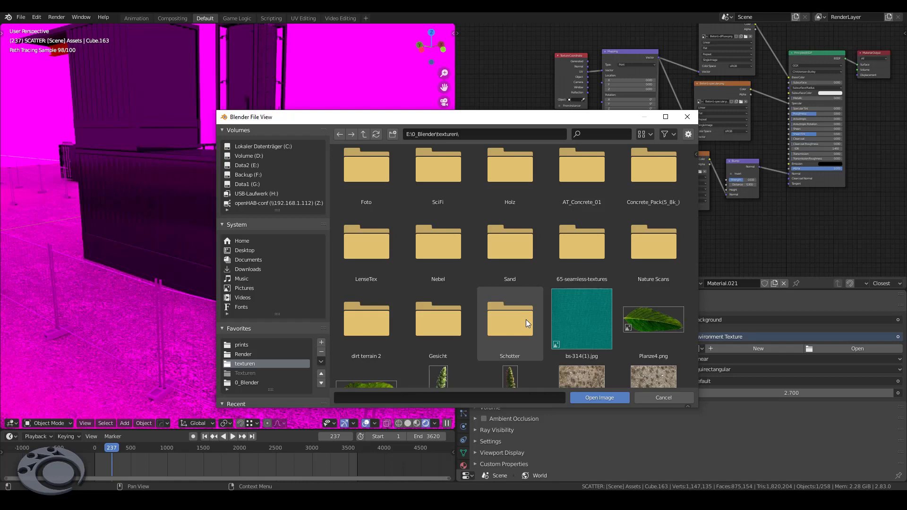
pyautogui.scroll(3, 591, 266)
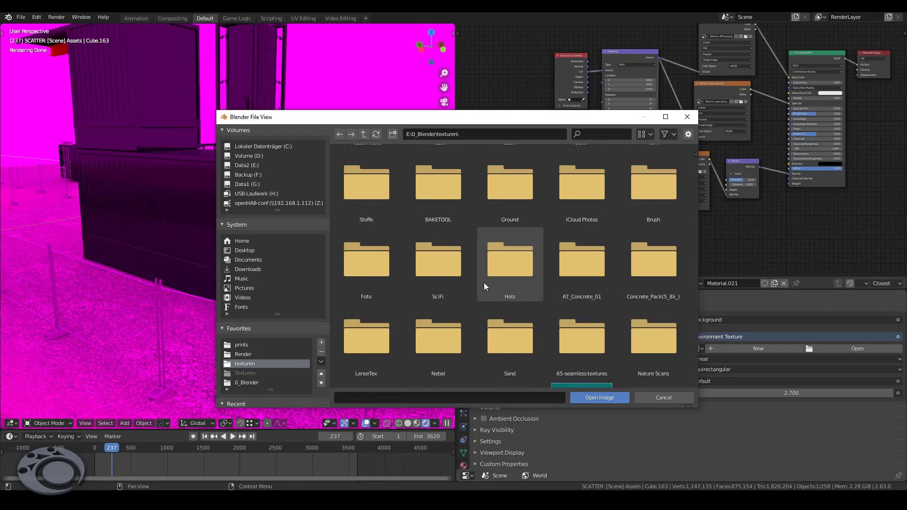
pyautogui.scroll(1, 543, 280)
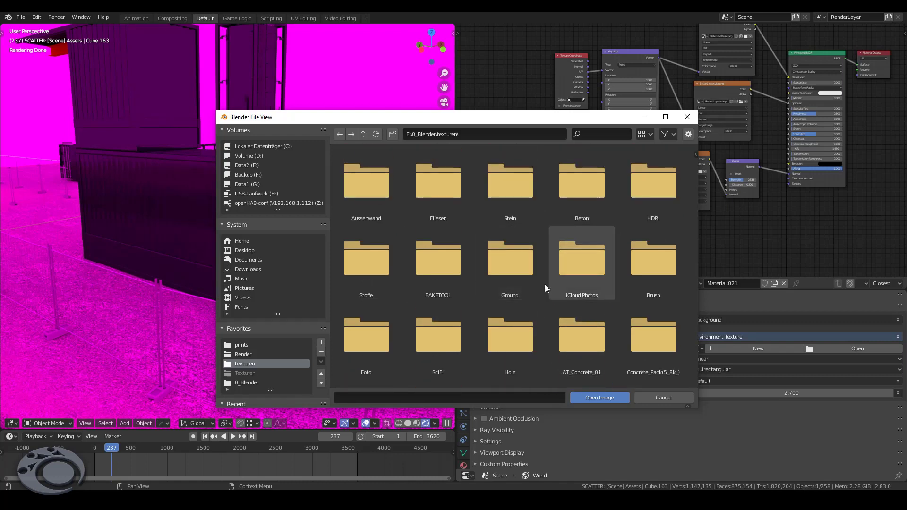
pyautogui.scroll(1, 506, 283)
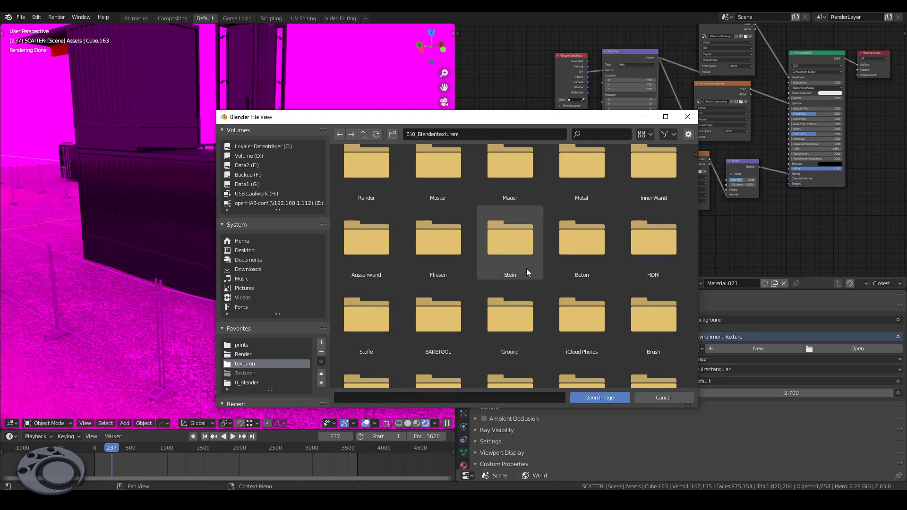
pyautogui.click(654, 237)
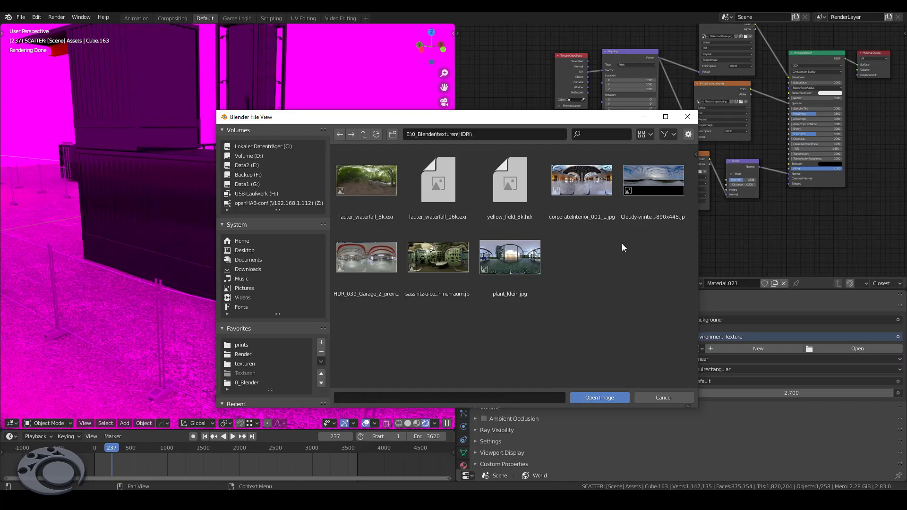
pyautogui.doubleClick(648, 177)
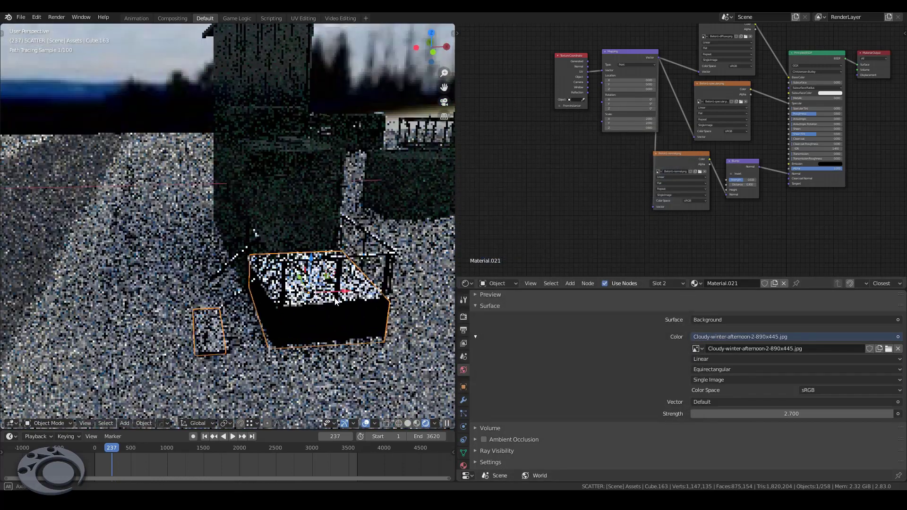
pyautogui.moveTo(385, 295); pyautogui.dragTo(118, 242, button='middle')
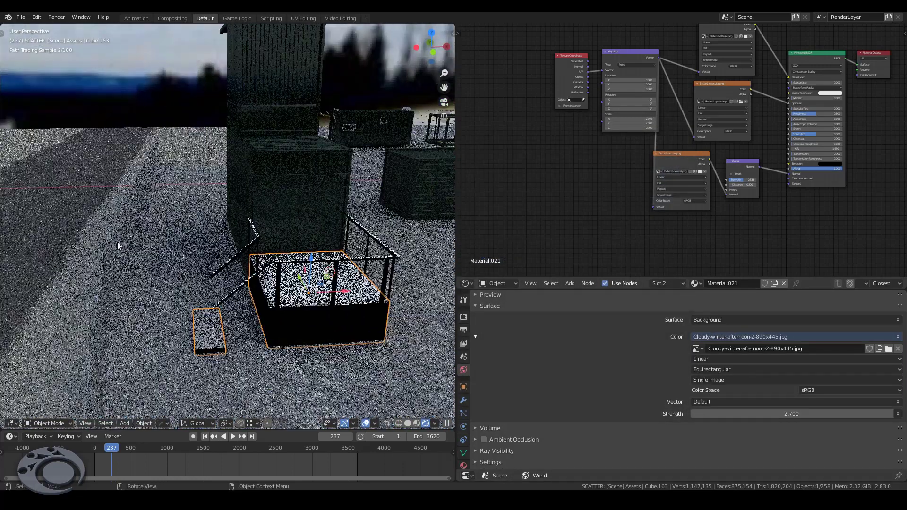
pyautogui.moveTo(811, 416); pyautogui.dragTo(850, 416)
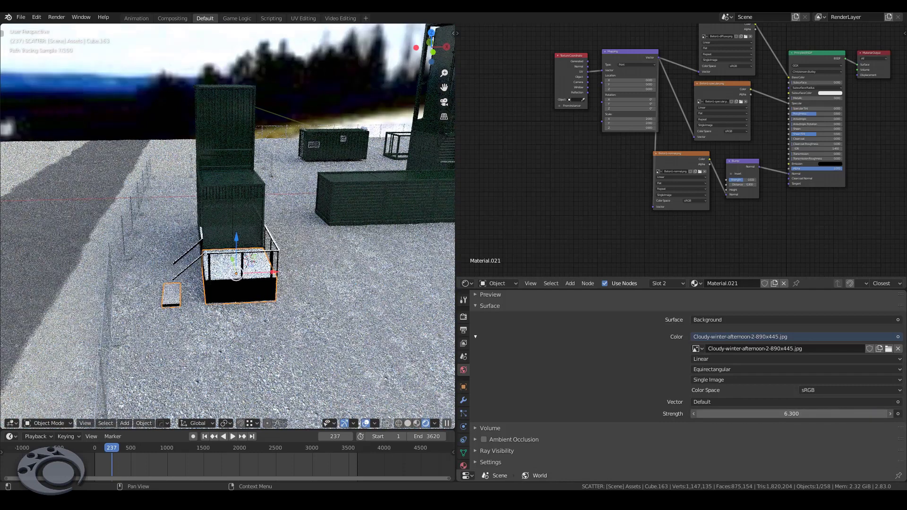
pyautogui.scroll(3, 204, 276)
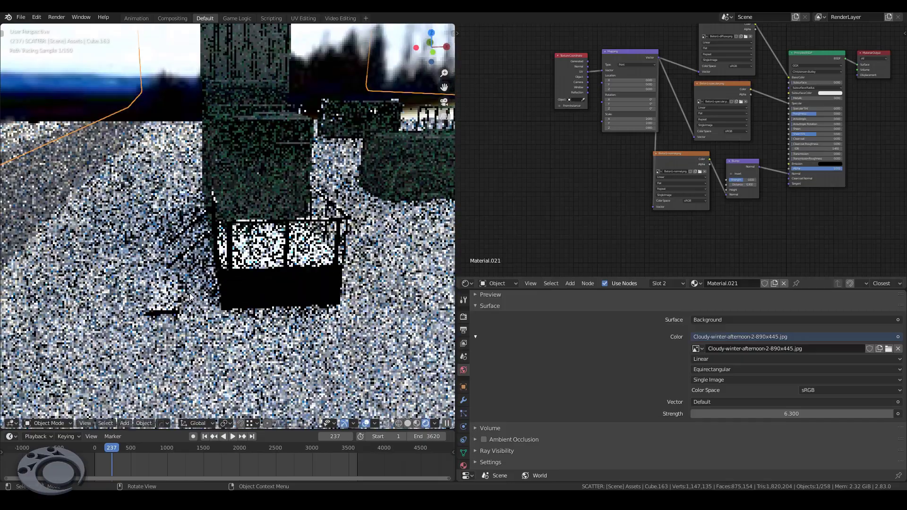
pyautogui.scroll(3, 189, 293)
pyautogui.scroll(-1, 289, 262)
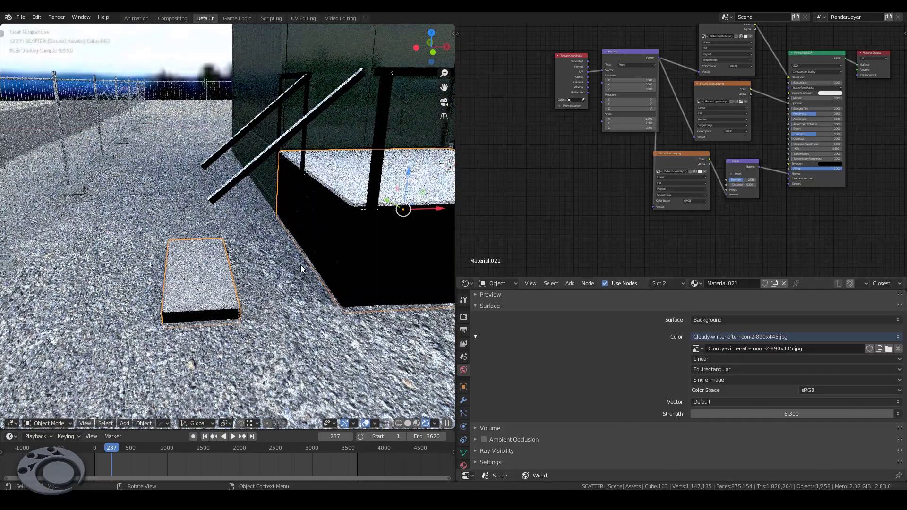
pyautogui.scroll(2, 353, 222)
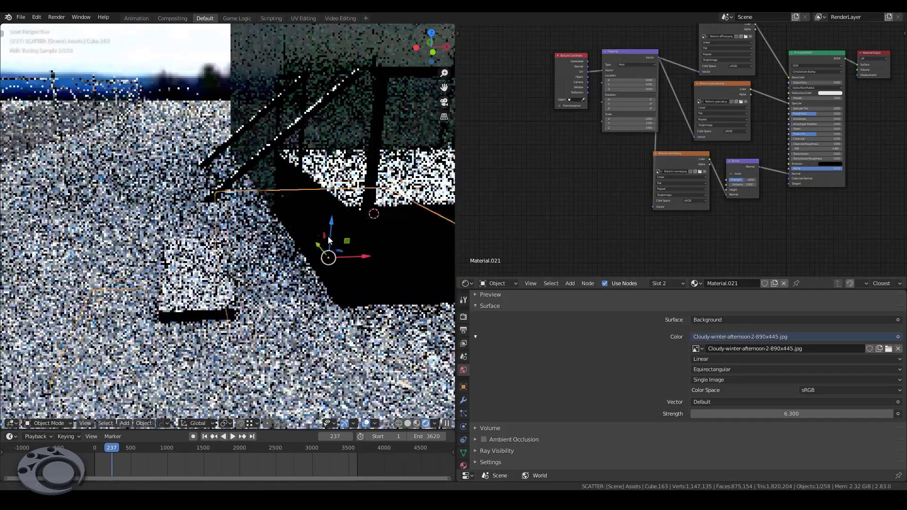
pyautogui.scroll(2, 331, 236)
pyautogui.scroll(-3, 325, 242)
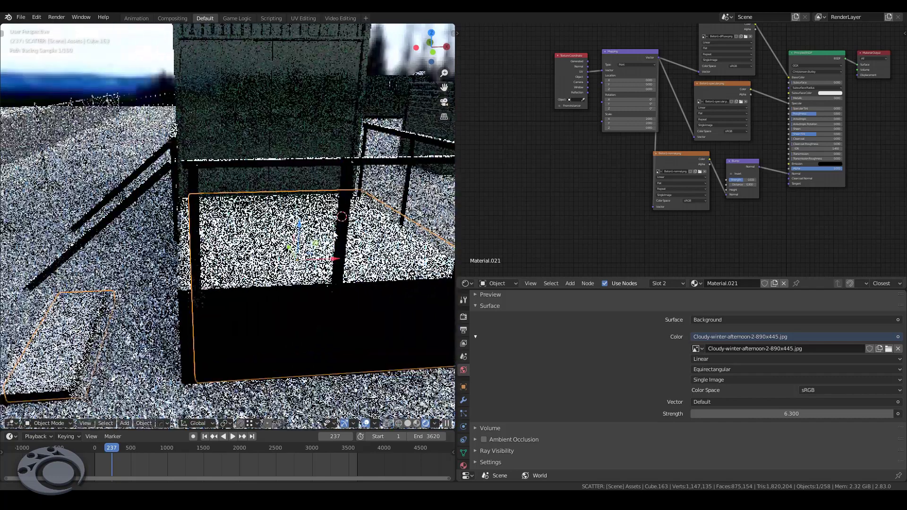
# Connect the railing's specular Image Texture Color output to the Principled BSDF Specular input.
pyautogui.click(310, 154)
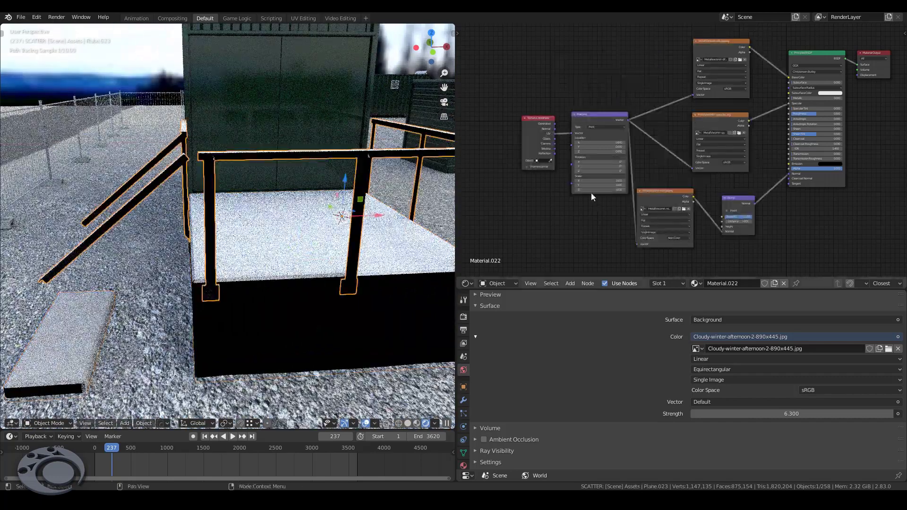
pyautogui.scroll(2, 562, 140)
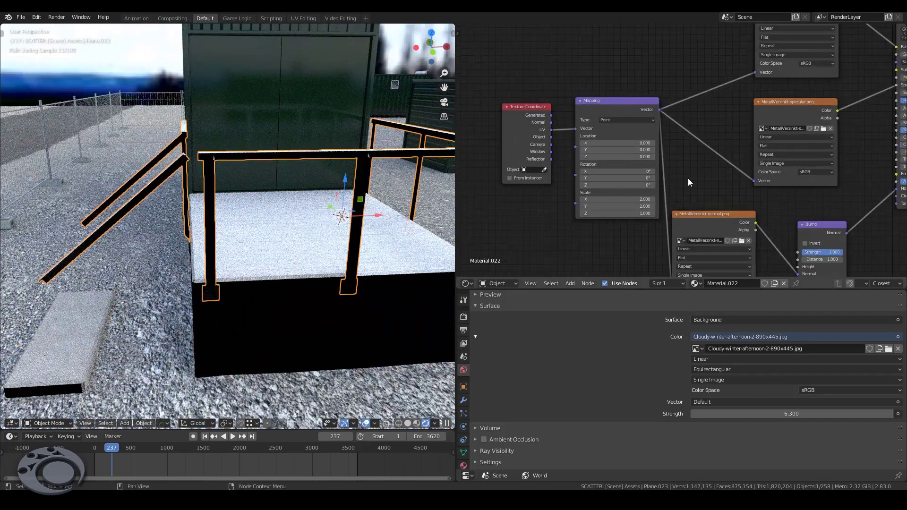
pyautogui.moveTo(696, 188)
pyautogui.mouseDown(button='middle')
pyautogui.moveTo(540, 193)
pyautogui.moveTo(535, 202)
pyautogui.mouseUp(button='middle')
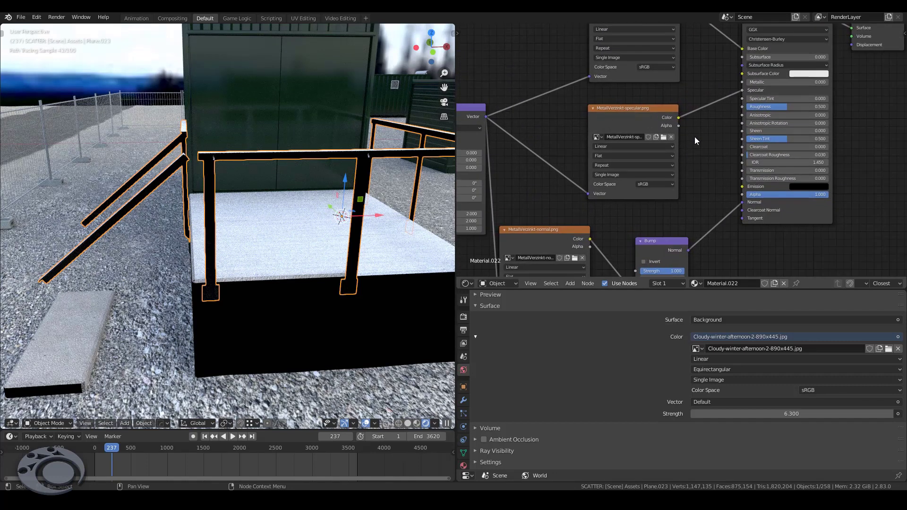
pyautogui.scroll(1, 695, 128)
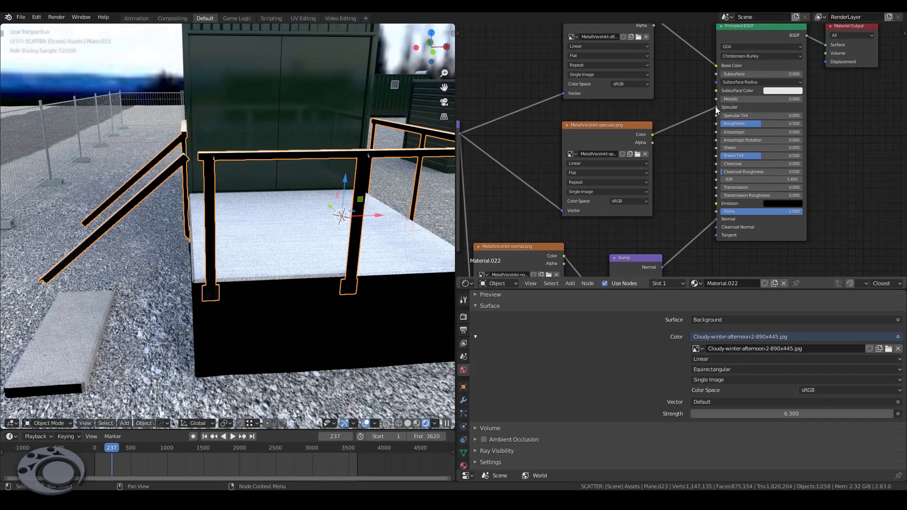
pyautogui.moveTo(715, 108); pyautogui.dragTo(657, 133)
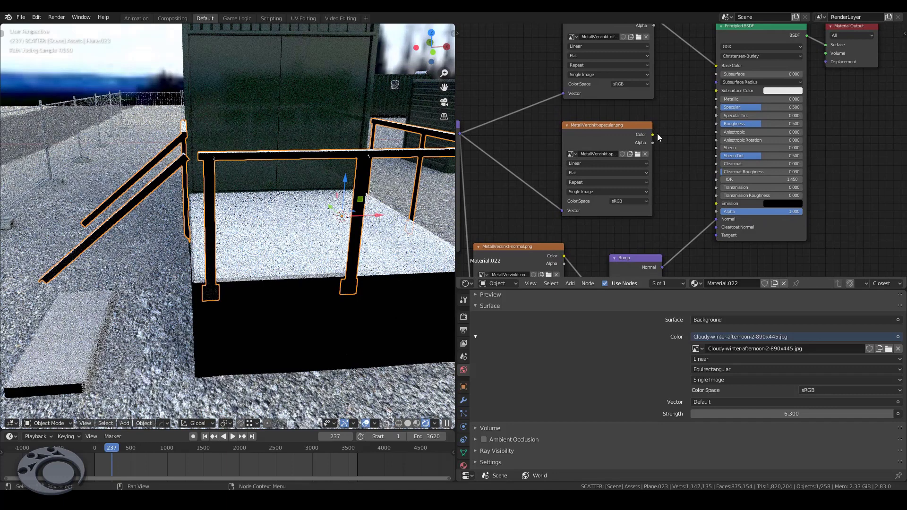
pyautogui.moveTo(652, 135); pyautogui.dragTo(708, 110)
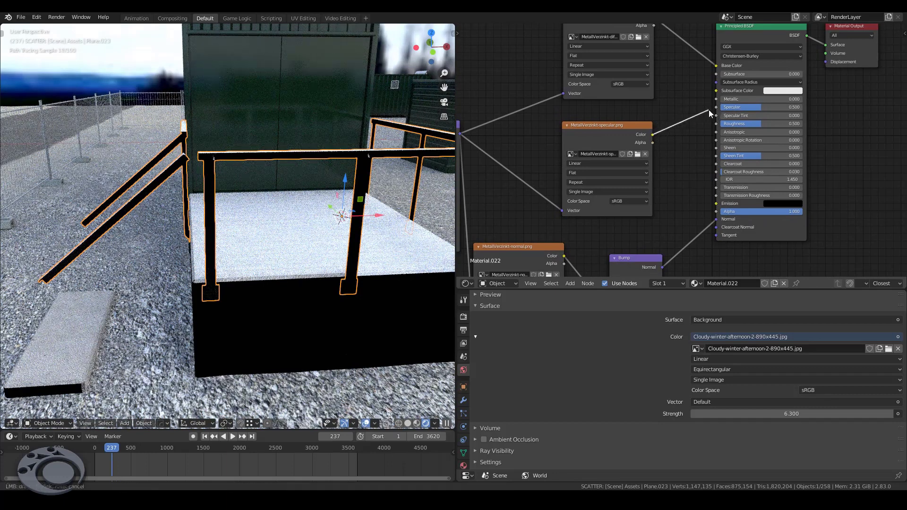
pyautogui.moveTo(682, 113); pyautogui.dragTo(689, 160, button='middle')
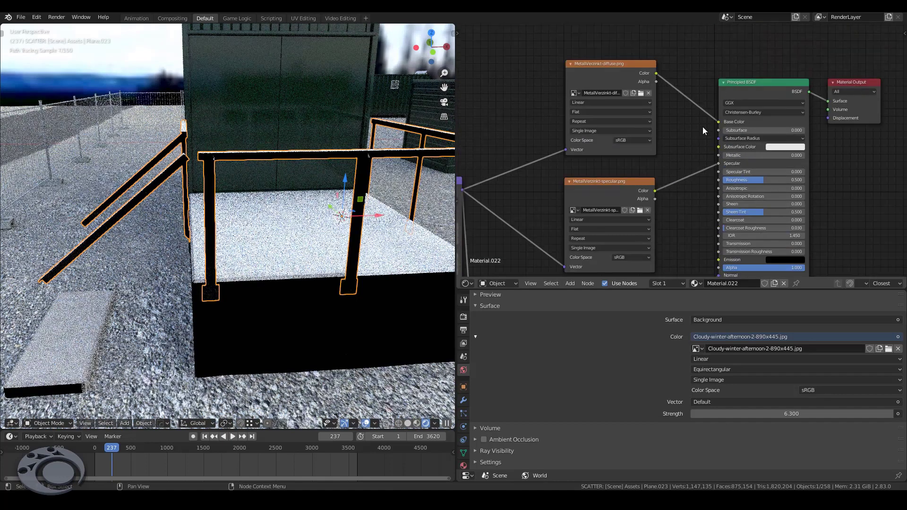
pyautogui.scroll(-3, 702, 127)
pyautogui.scroll(-1, 702, 131)
pyautogui.scroll(1, 693, 140)
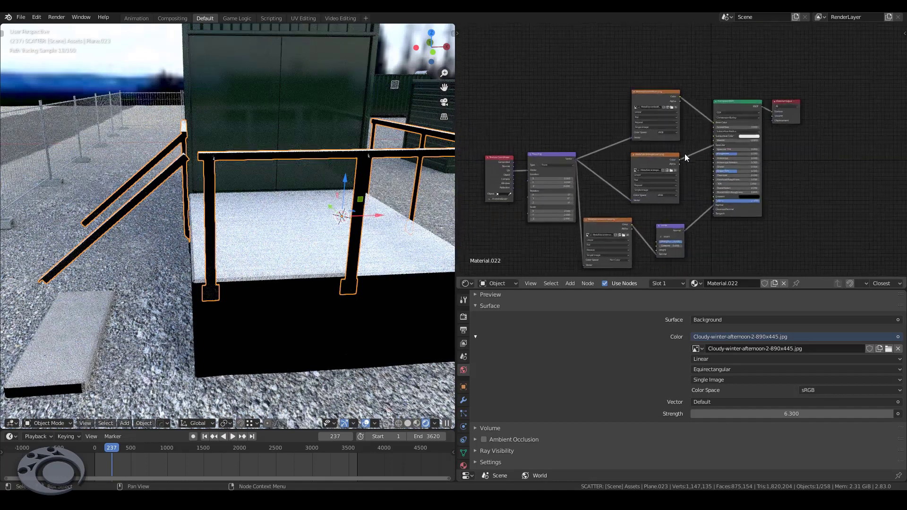
pyautogui.click(304, 245)
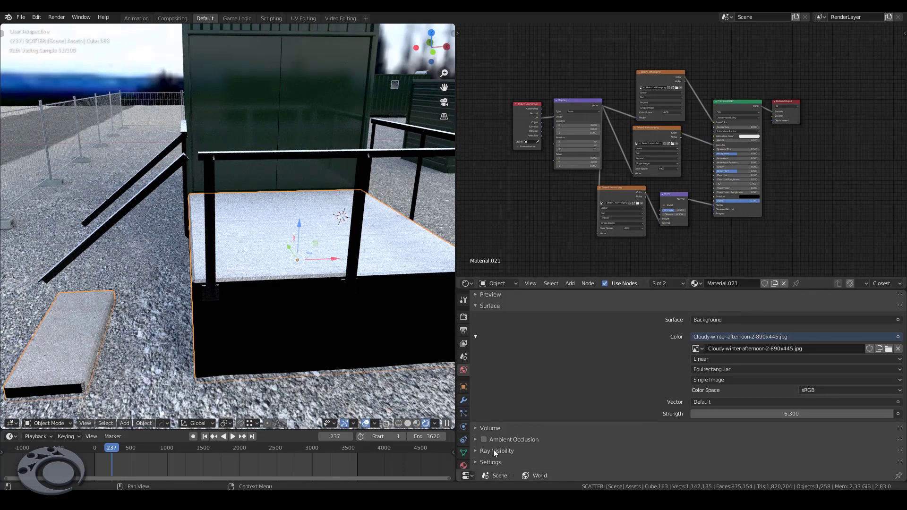
# Show the platform's material settings, switching between the Material.020 and Material.021 slots.
pyautogui.click(464, 466)
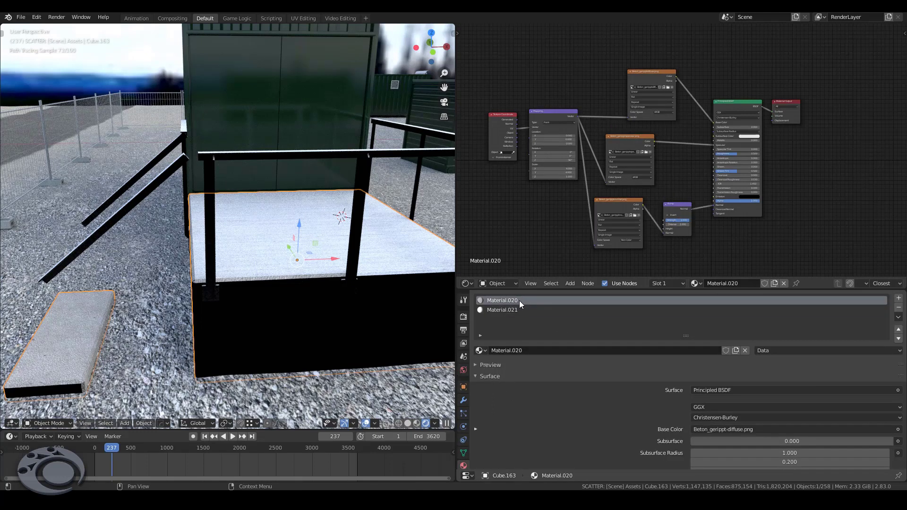
pyautogui.click(521, 309)
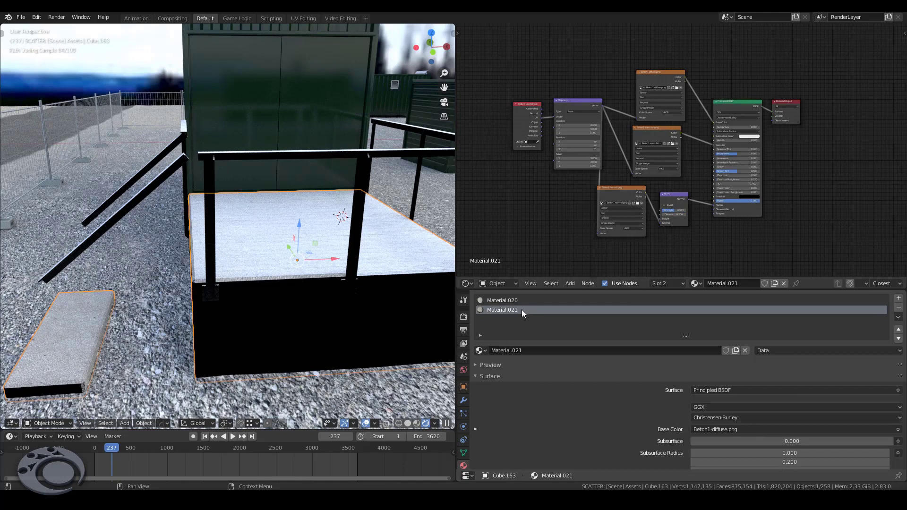
pyautogui.click(520, 302)
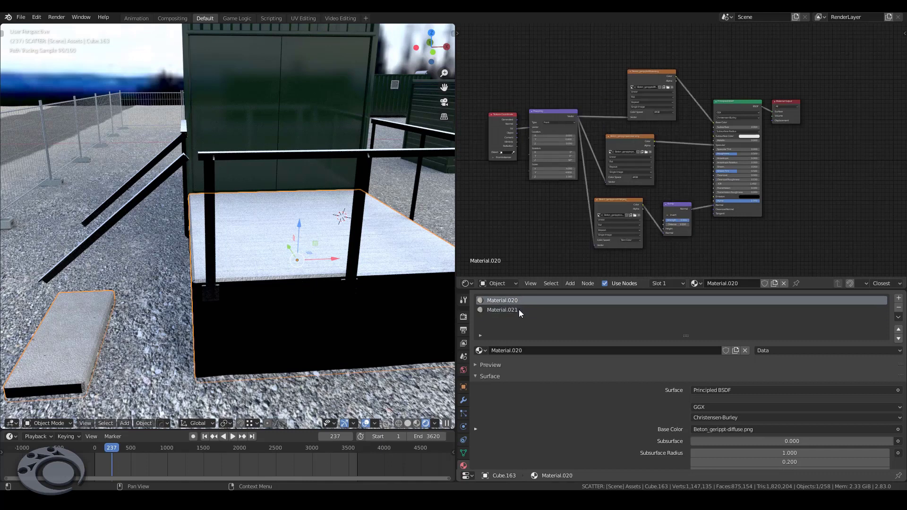
pyautogui.click(519, 310)
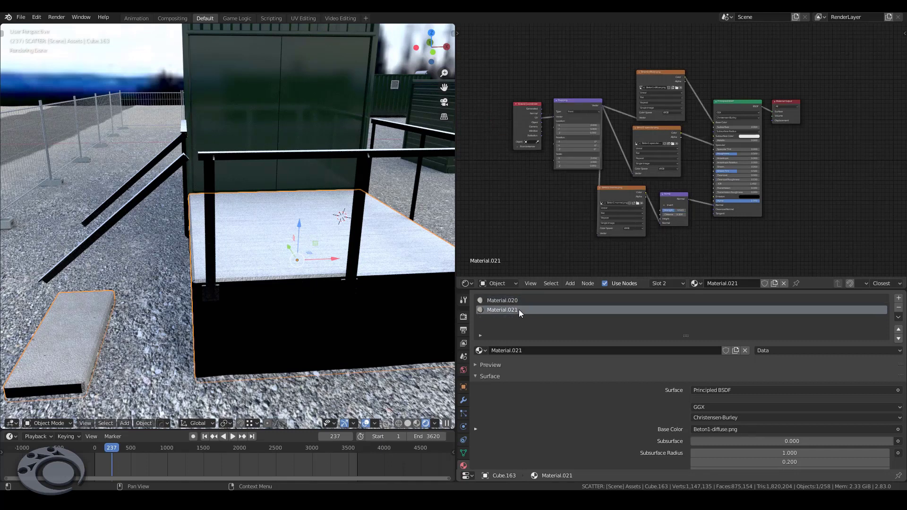
# Orbit around the platform and railing to inspect their rendered materials.
pyautogui.moveTo(202, 305); pyautogui.dragTo(235, 298, button='middle')
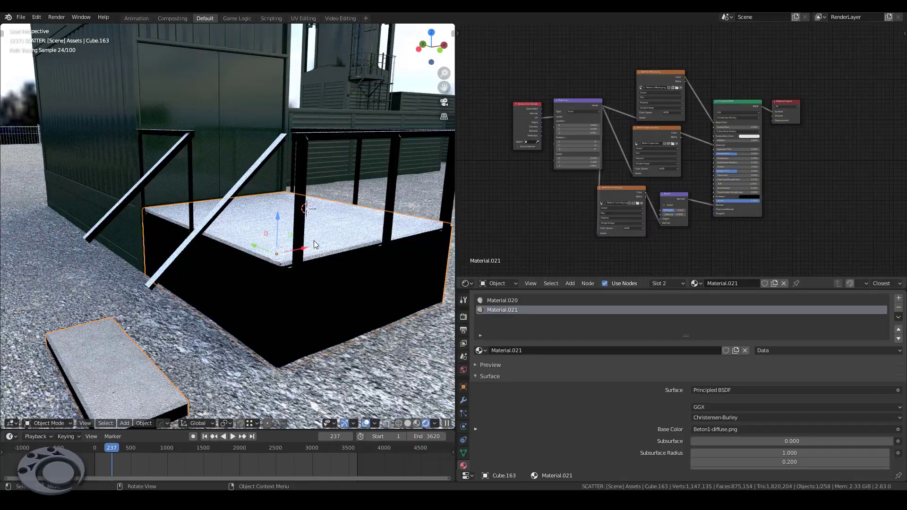
pyautogui.moveTo(314, 241); pyautogui.dragTo(268, 261, button='middle')
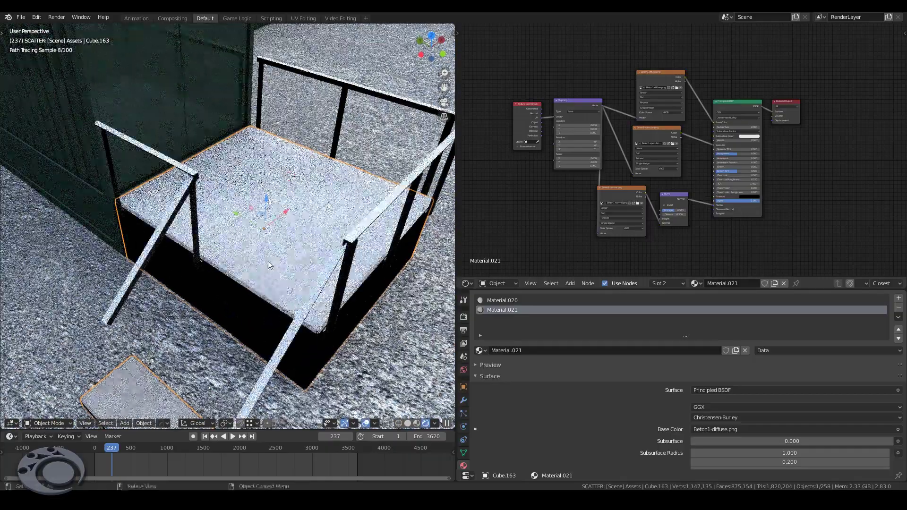
pyautogui.scroll(5, 271, 242)
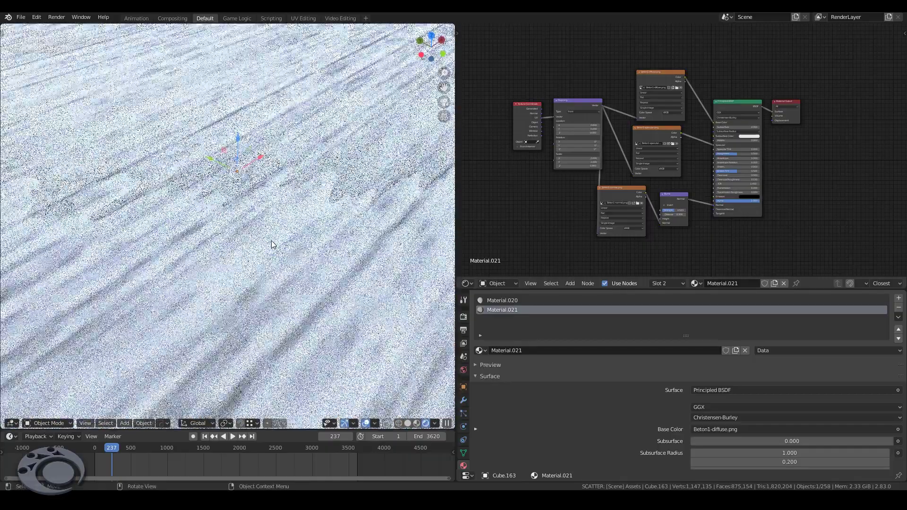
pyautogui.scroll(-5, 272, 244)
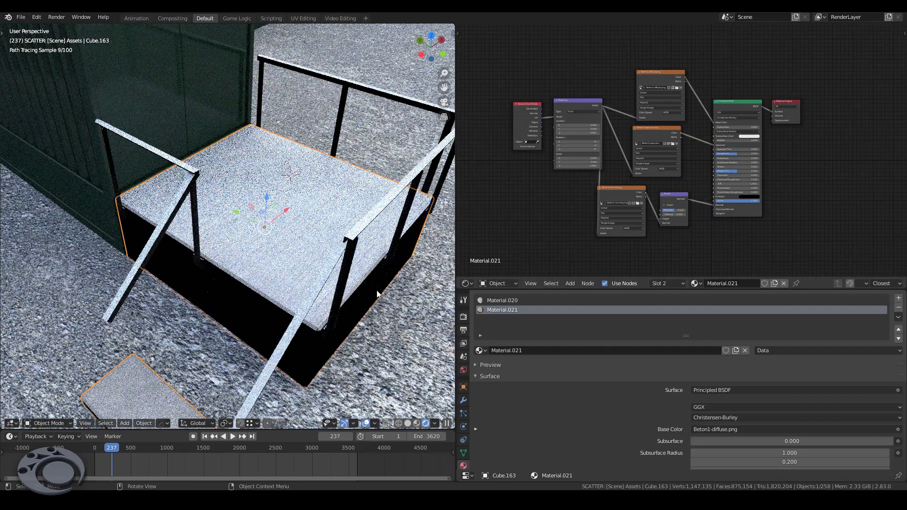
pyautogui.moveTo(377, 294); pyautogui.dragTo(264, 162, button='middle')
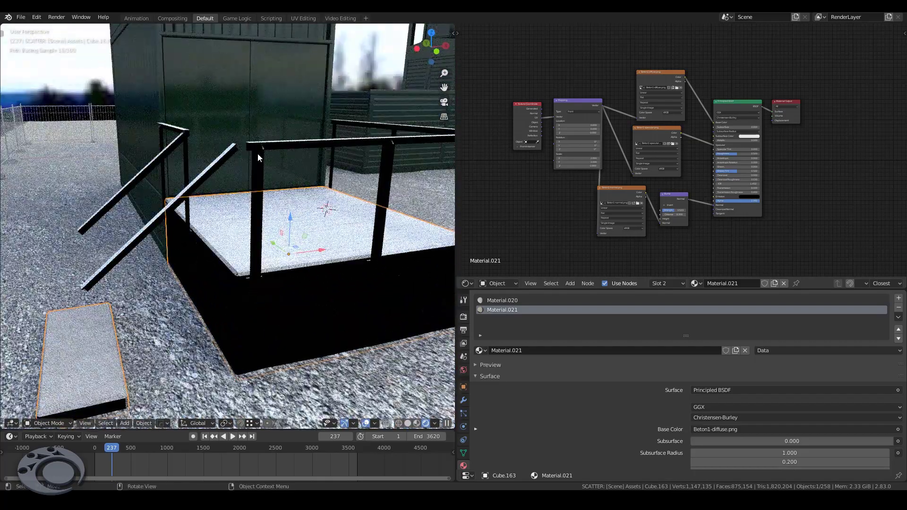
pyautogui.click(257, 184)
pyautogui.moveTo(288, 192); pyautogui.dragTo(226, 174, button='middle')
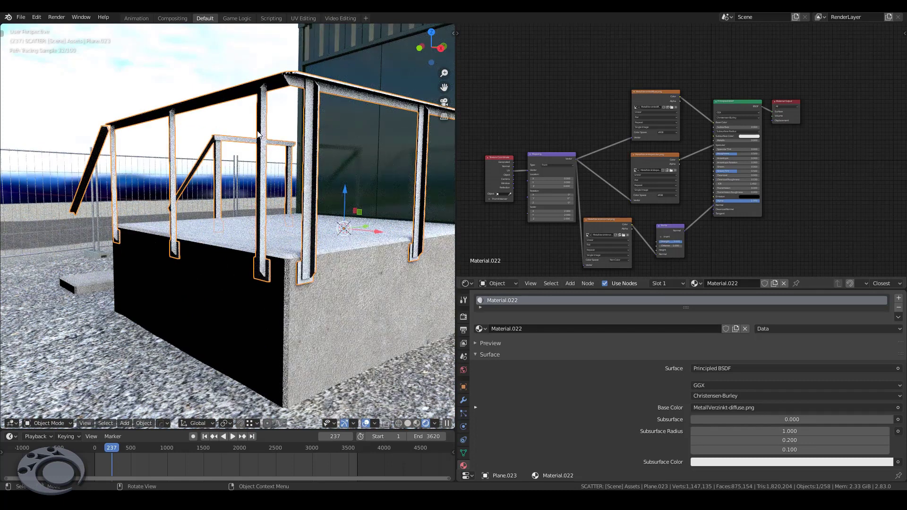
pyautogui.moveTo(248, 157); pyautogui.dragTo(350, 179, button='middle')
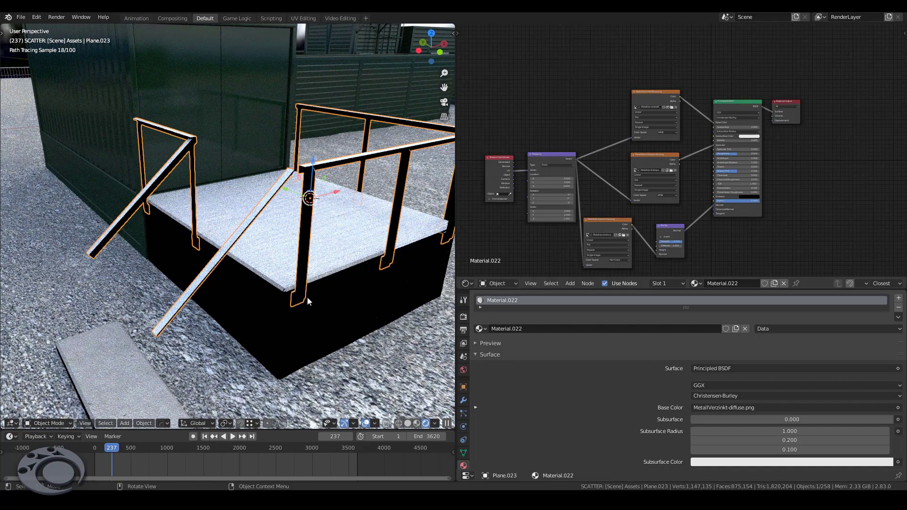
pyautogui.moveTo(174, 324); pyautogui.dragTo(186, 303, button='middle')
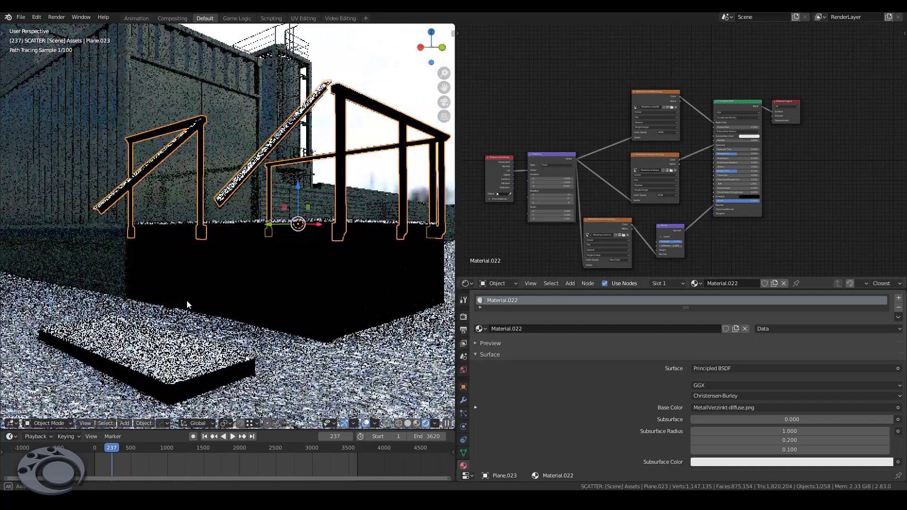
pyautogui.click(189, 371)
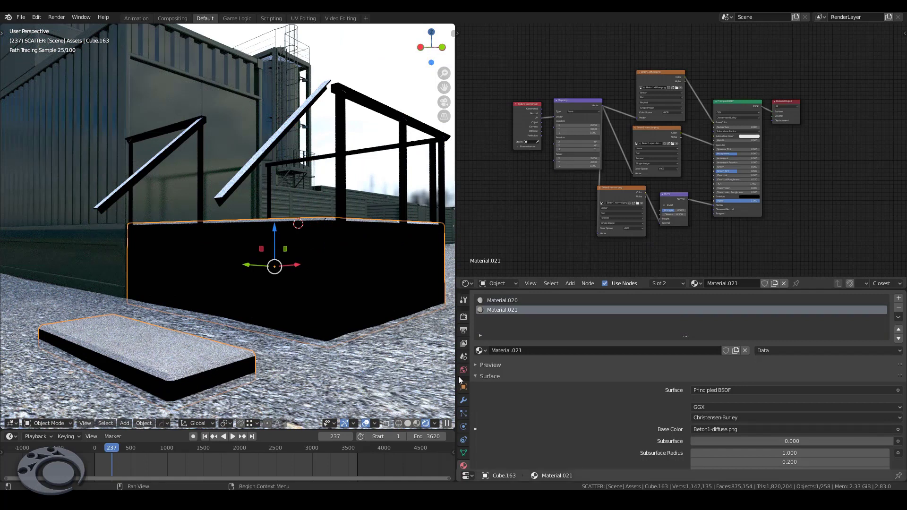
# Show the platform's modifiers and fold the Bevel modifier panel closed.
pyautogui.click(466, 400)
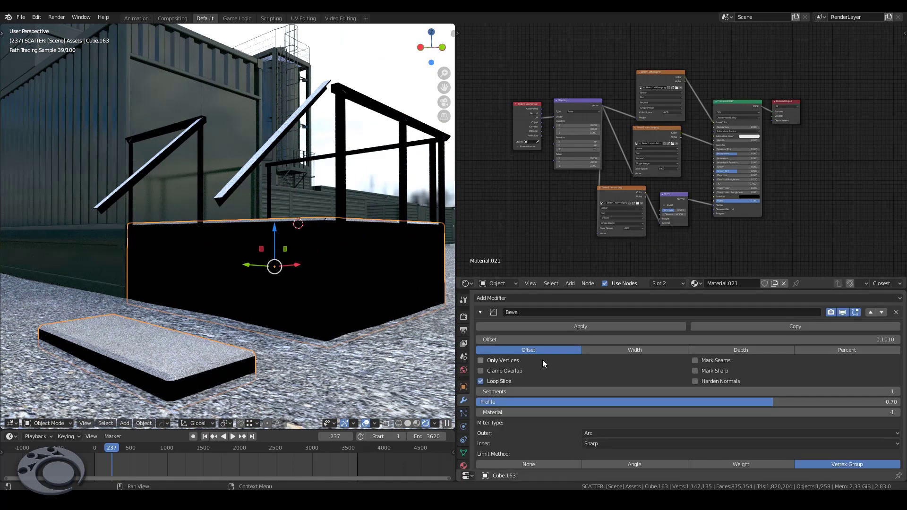
pyautogui.click(479, 313)
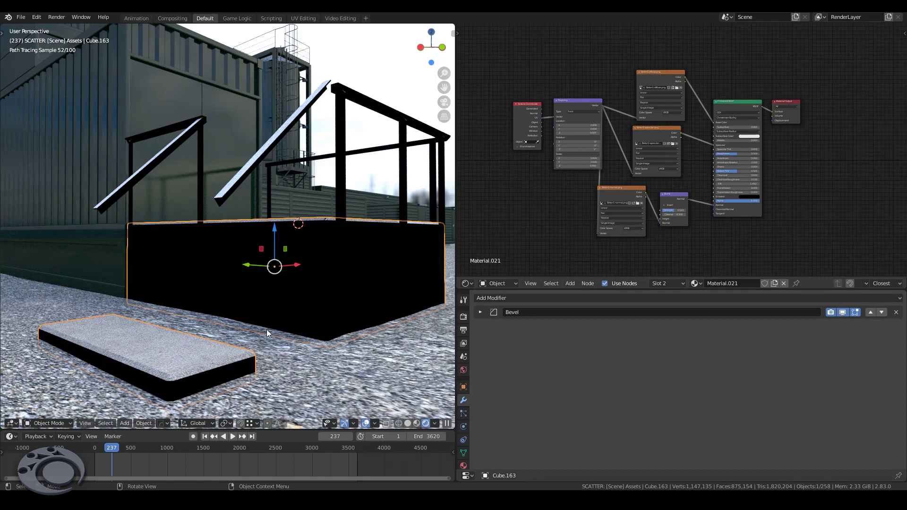
pyautogui.moveTo(323, 316); pyautogui.dragTo(321, 322, button='middle')
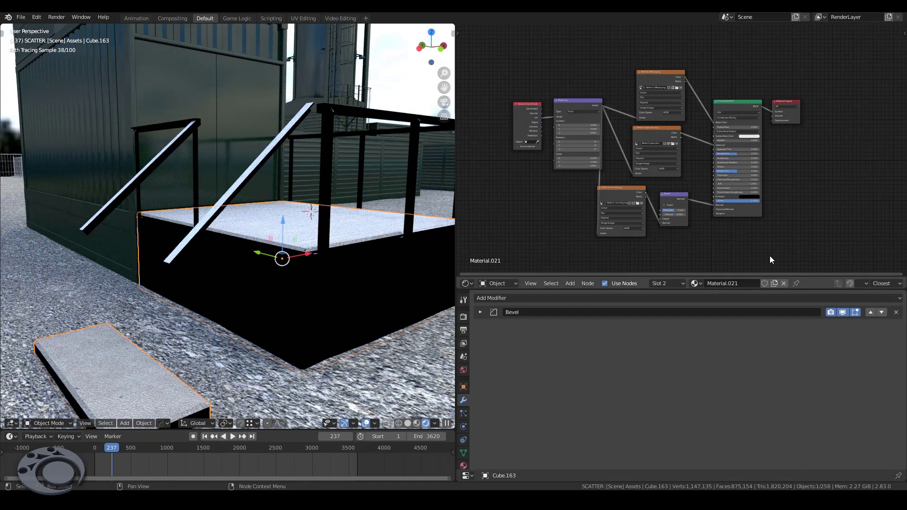
# Rename the platform's Material.021 to BetonRau.
pyautogui.click(463, 465)
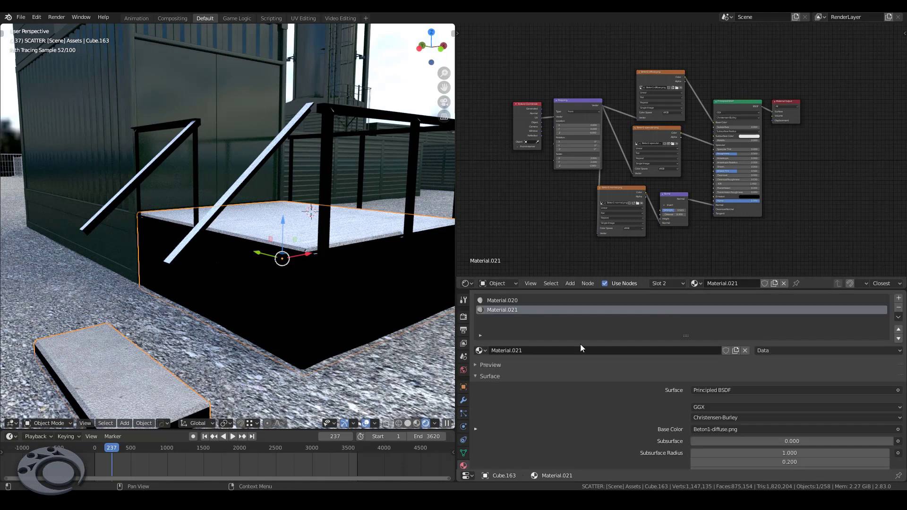
pyautogui.click(536, 354)
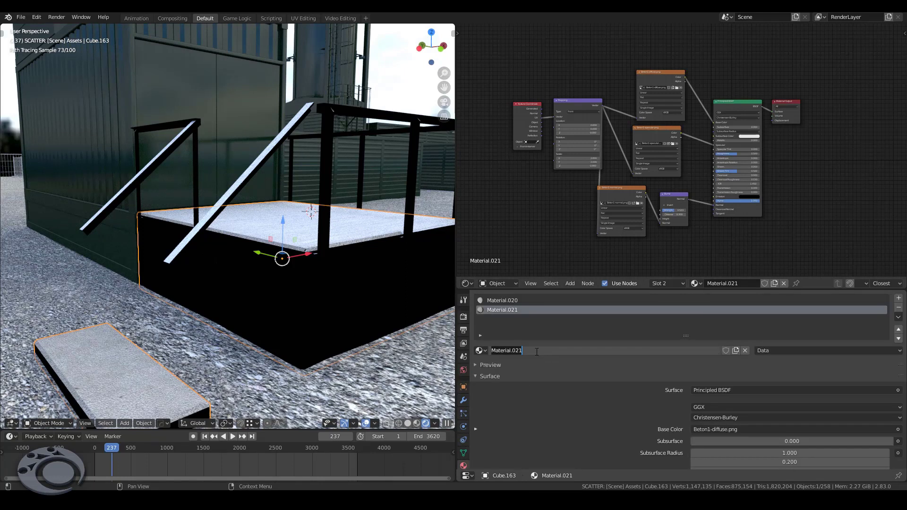
pyautogui.write('BetonRau')
pyautogui.press('Return')
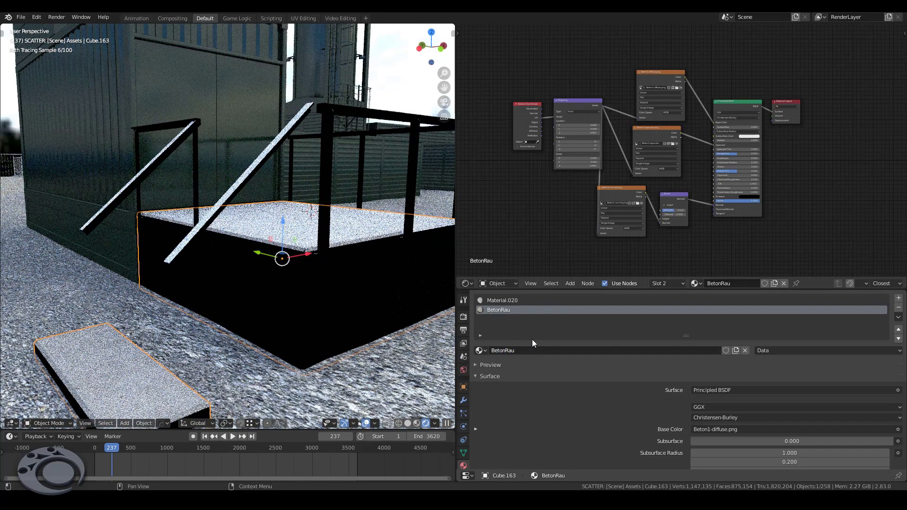
# Rename Material.020 to BetonRip and remove the BetonRau slot from the platform.
pyautogui.click(509, 302)
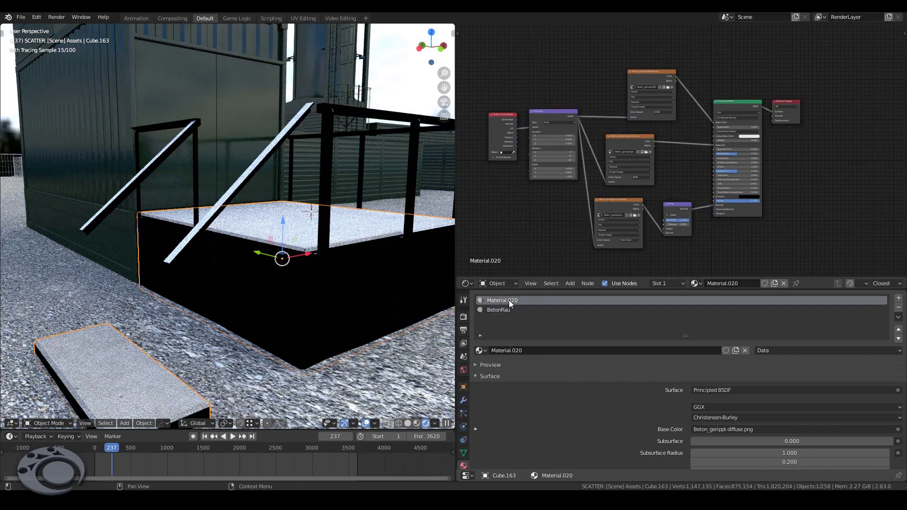
pyautogui.click(526, 350)
pyautogui.write('BetonRip')
pyautogui.press('Return')
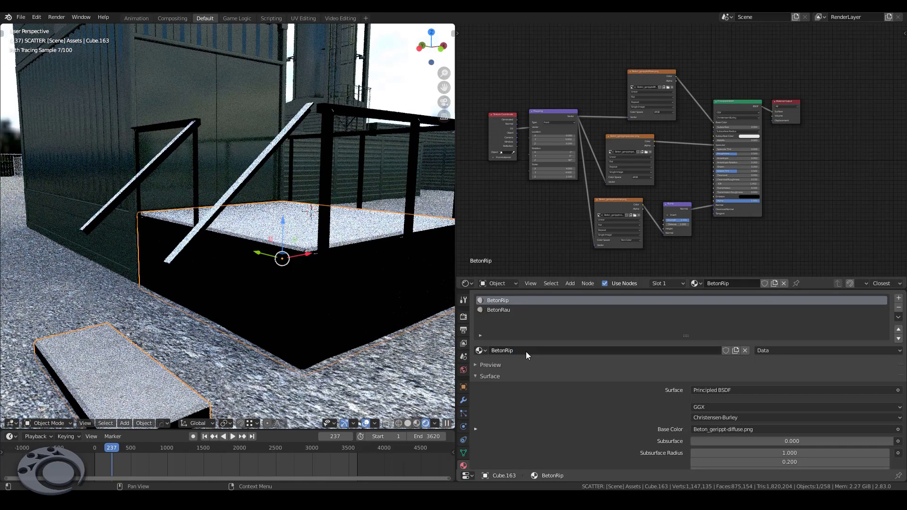
pyautogui.click(531, 312)
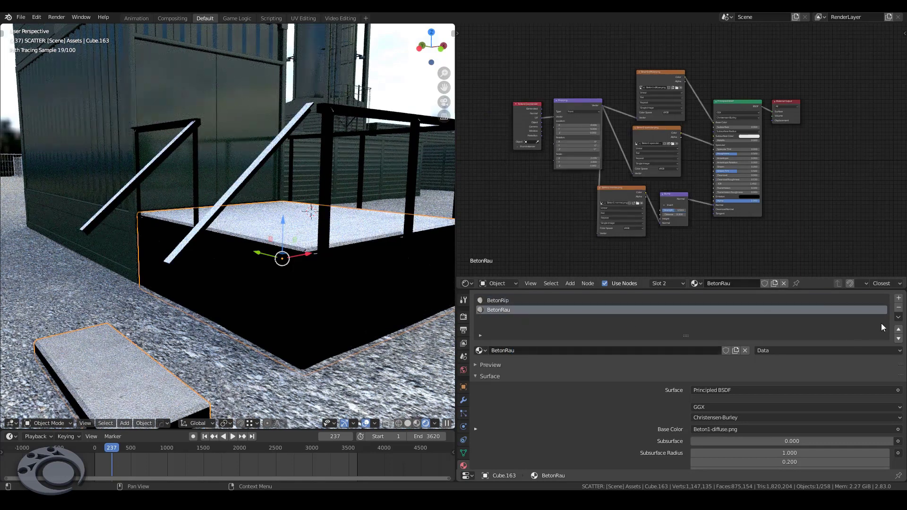
pyautogui.click(899, 309)
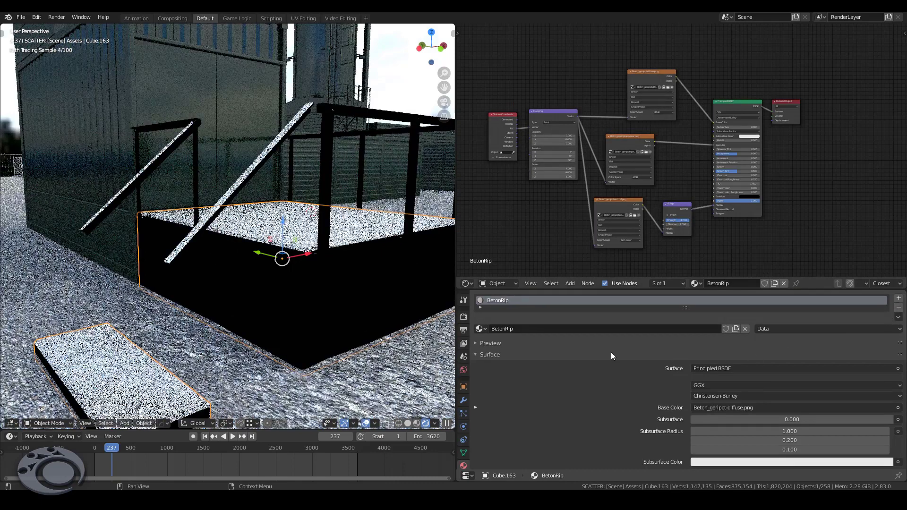
# Zoom out, orbit, and zoom back in on the platform and its railings.
pyautogui.scroll(-5, 306, 259)
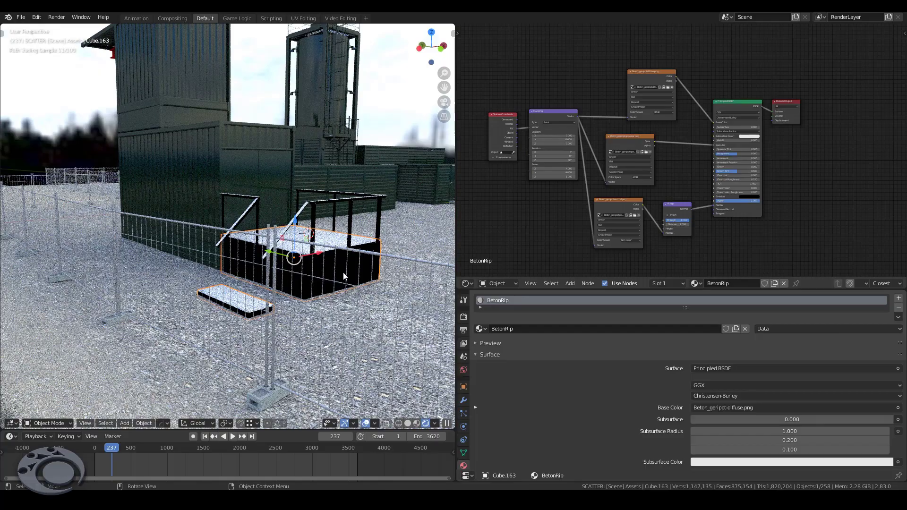
pyautogui.moveTo(306, 268); pyautogui.dragTo(315, 279, button='middle')
pyautogui.scroll(2, 315, 277)
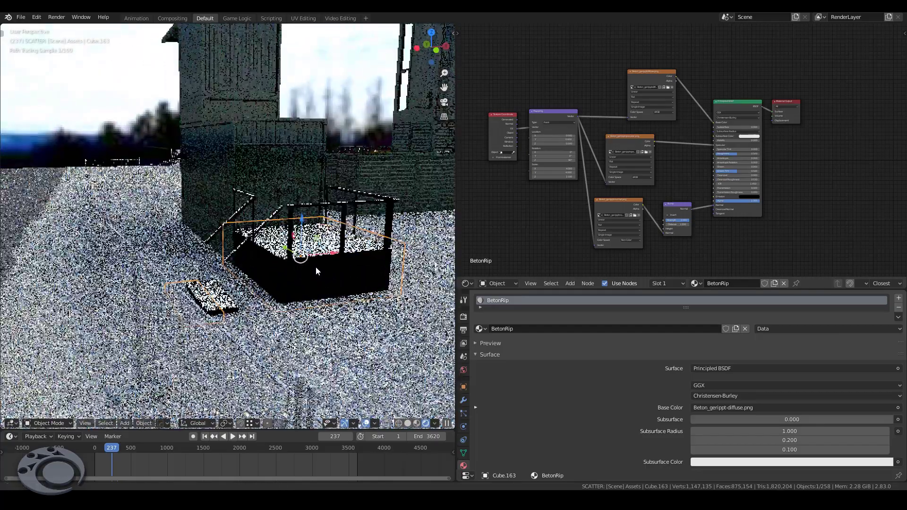
pyautogui.scroll(2, 316, 267)
pyautogui.scroll(2, 316, 259)
pyautogui.scroll(2, 317, 258)
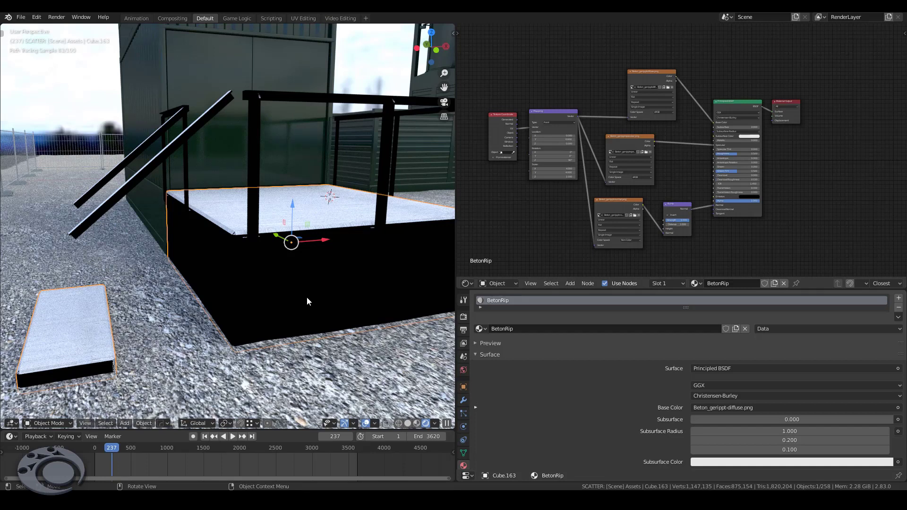
# Enable the Face Orientation overlay and switch the viewport to Material Preview shading.
pyautogui.click(374, 422)
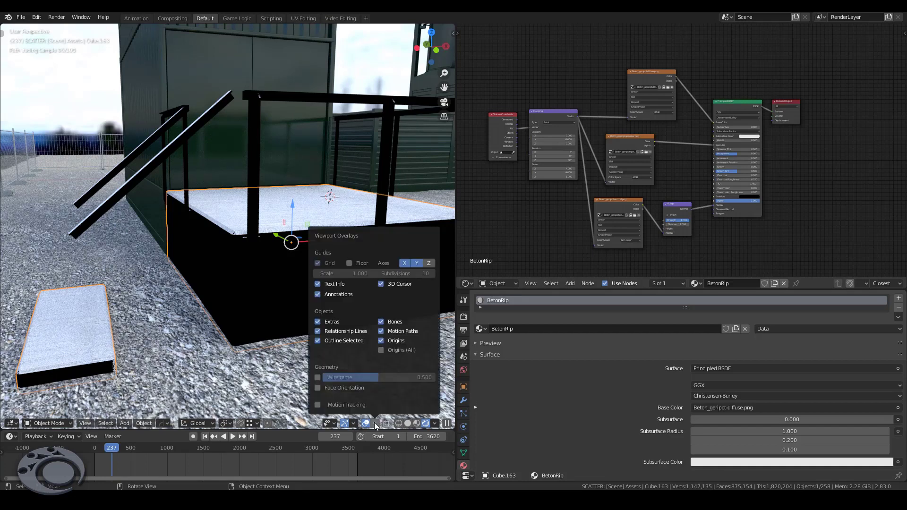
pyautogui.click(320, 387)
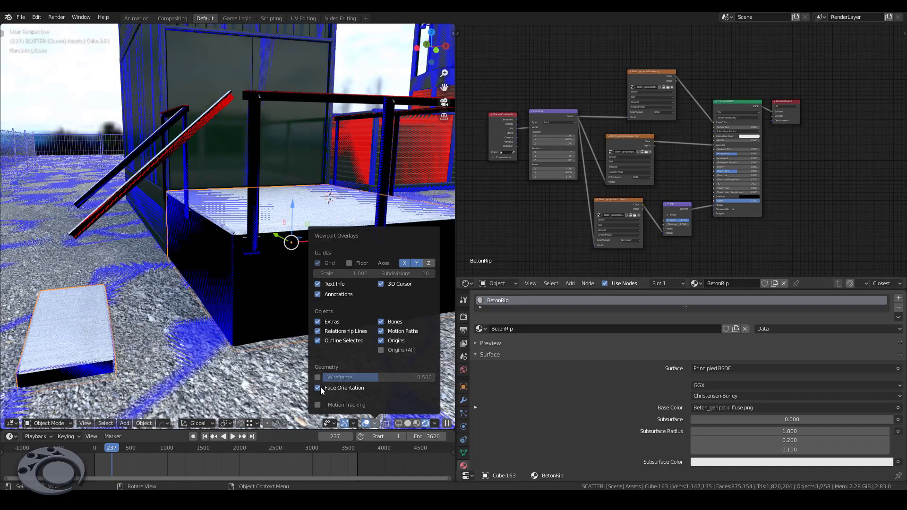
pyautogui.scroll(2, 242, 245)
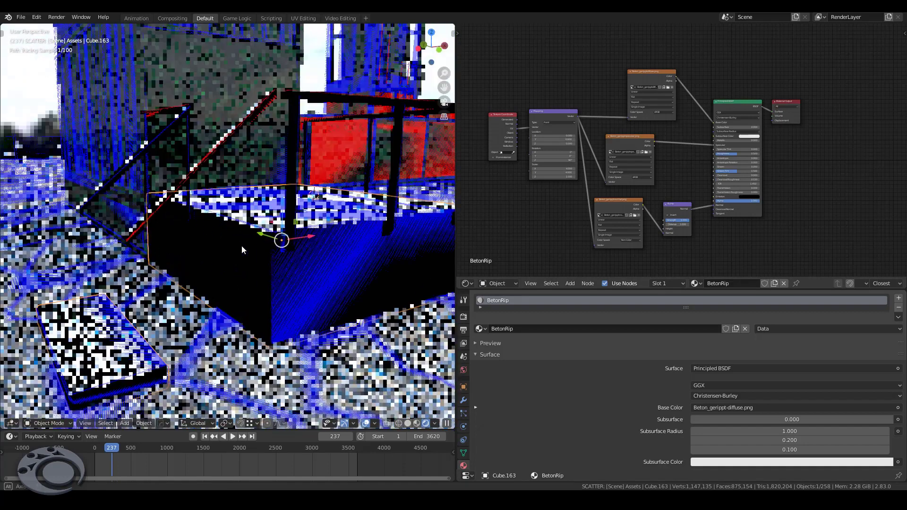
pyautogui.press('z')
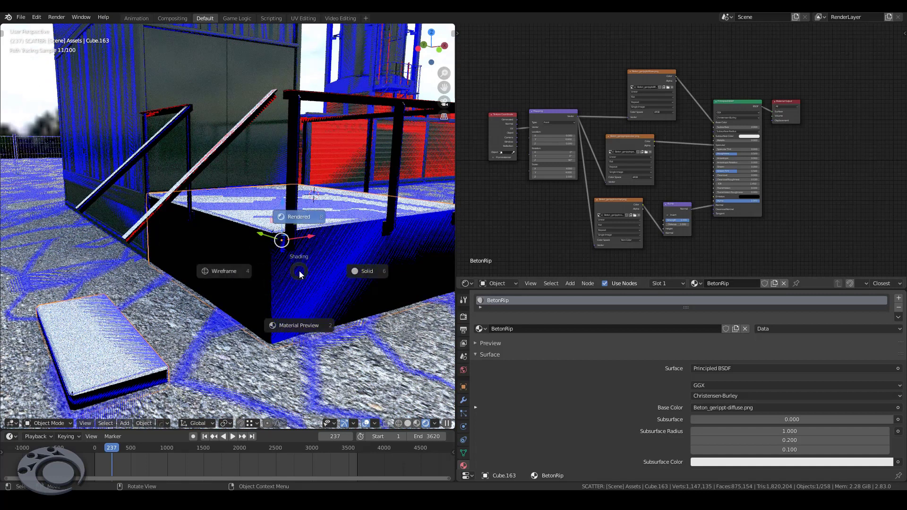
pyautogui.click(298, 329)
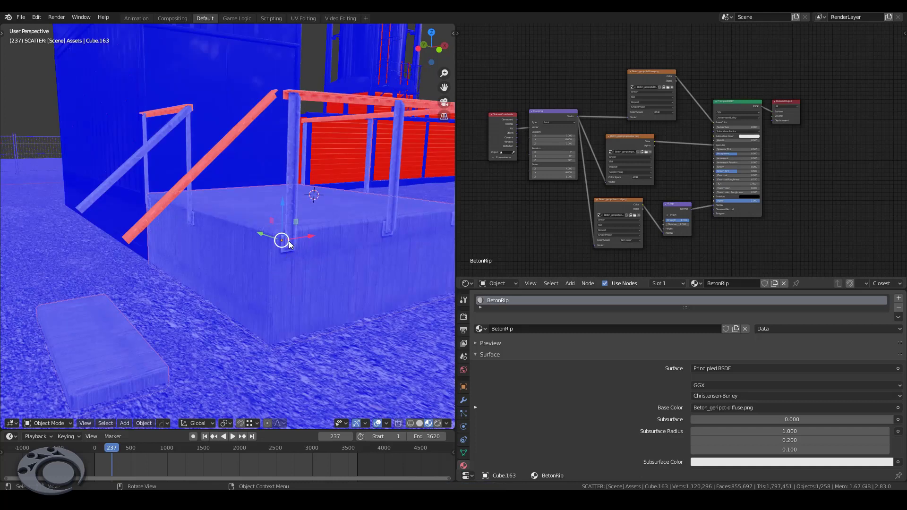
# Recalculate the railing mesh's normals to face outward, then return to Object Mode.
pyautogui.moveTo(289, 241)
pyautogui.mouseDown(button='middle')
pyautogui.moveTo(316, 248)
pyautogui.moveTo(176, 259)
pyautogui.moveTo(186, 253)
pyautogui.moveTo(172, 174)
pyautogui.mouseUp(button='middle')
pyautogui.click(191, 144)
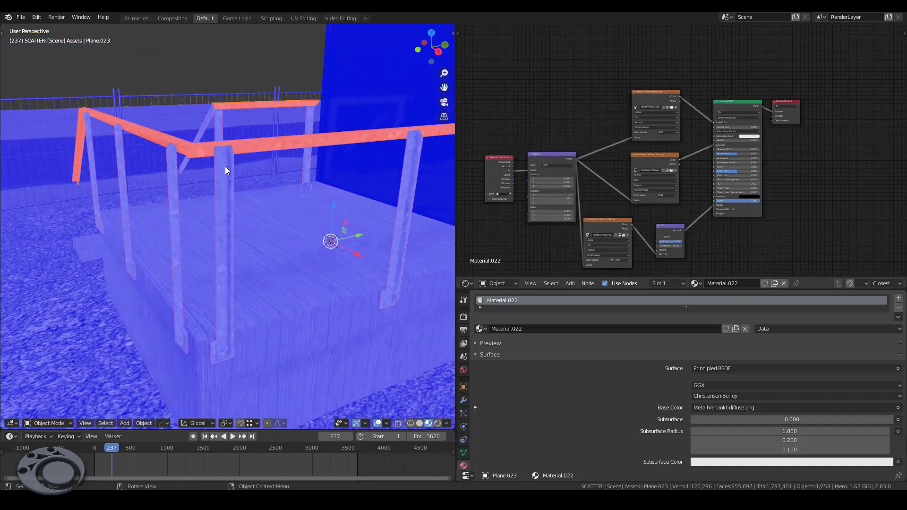
pyautogui.press('Tab')
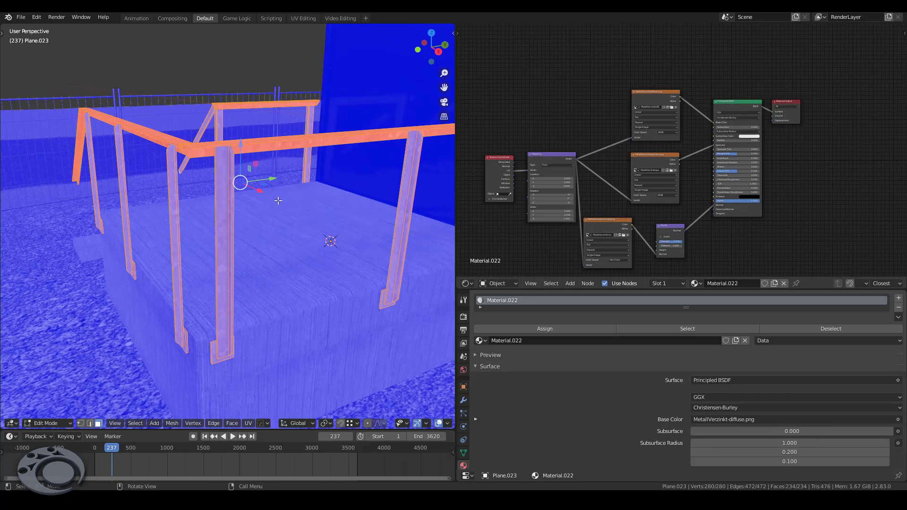
pyautogui.hotkey('alt', 'a')
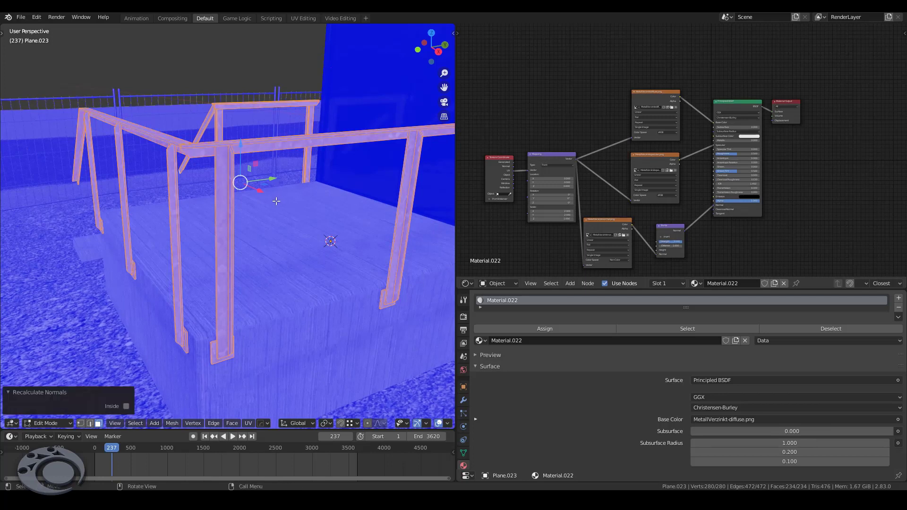
pyautogui.press('Tab')
pyautogui.moveTo(204, 203)
pyautogui.mouseDown(button='middle')
pyautogui.moveTo(277, 224)
pyautogui.moveTo(362, 201)
pyautogui.moveTo(302, 190)
pyautogui.moveTo(333, 195)
pyautogui.moveTo(340, 181)
pyautogui.mouseUp(button='middle')
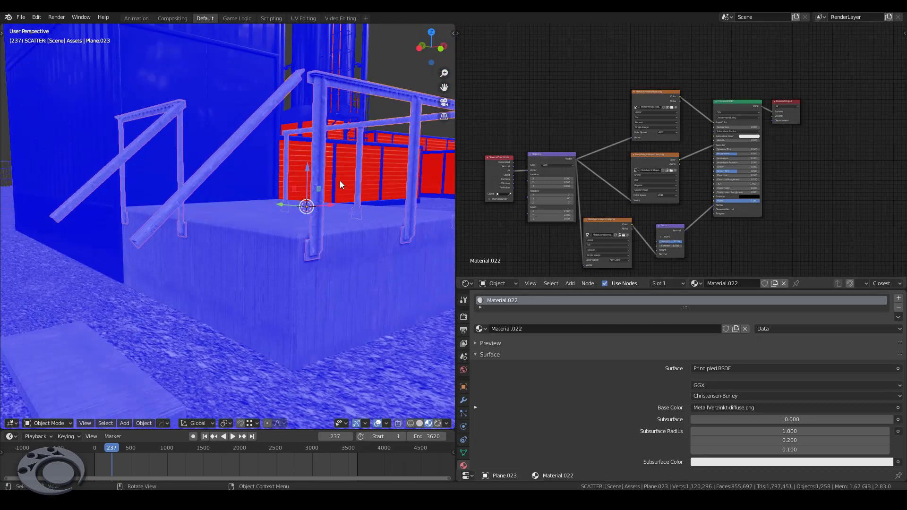
# Turn off Face Orientation, select the platform, and switch to Rendered shading.
pyautogui.click(387, 423)
pyautogui.click(349, 390)
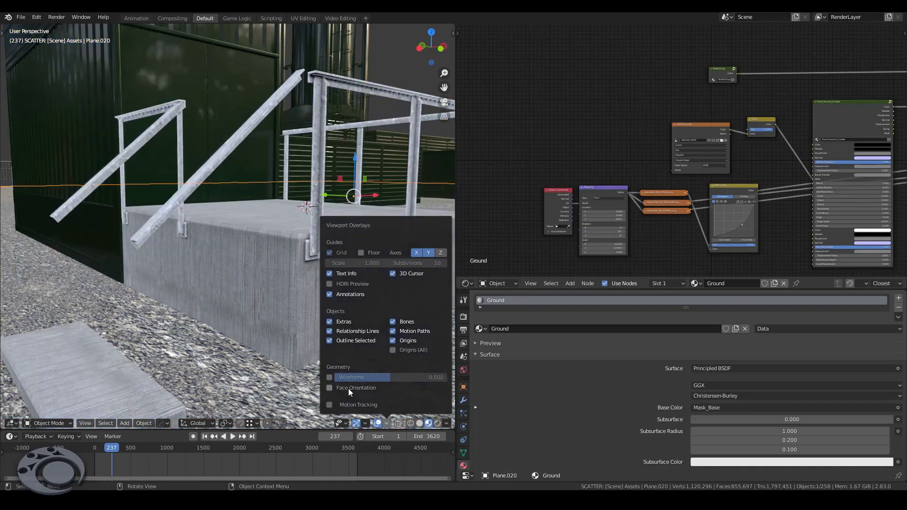
pyautogui.moveTo(305, 294)
pyautogui.mouseDown(button='middle')
pyautogui.moveTo(299, 302)
pyautogui.moveTo(319, 302)
pyautogui.mouseUp(button='middle')
pyautogui.click(331, 268)
pyautogui.moveTo(346, 274)
pyautogui.mouseDown(button='middle')
pyautogui.moveTo(245, 300)
pyautogui.moveTo(239, 288)
pyautogui.moveTo(268, 269)
pyautogui.mouseUp(button='middle')
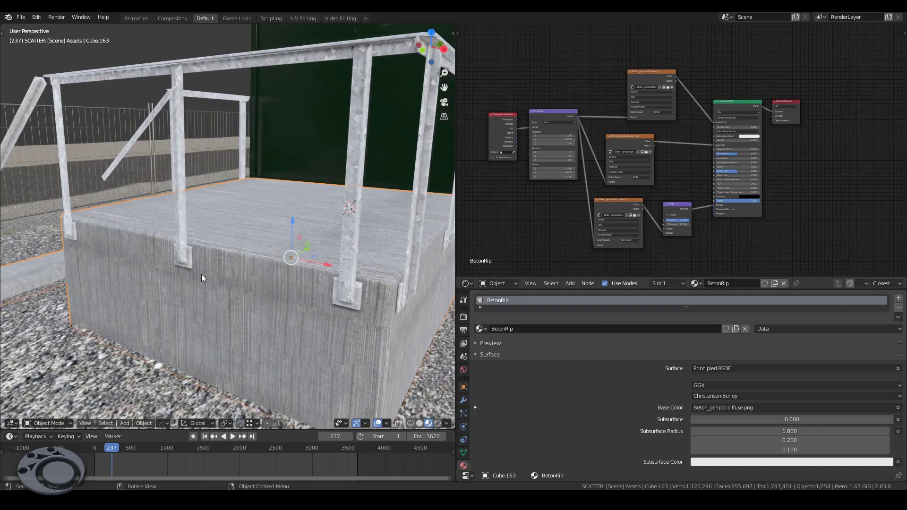
pyautogui.moveTo(167, 269)
pyautogui.mouseDown(button='middle')
pyautogui.moveTo(244, 273)
pyautogui.moveTo(255, 266)
pyautogui.moveTo(231, 264)
pyautogui.moveTo(278, 267)
pyautogui.moveTo(271, 256)
pyautogui.mouseUp(button='middle')
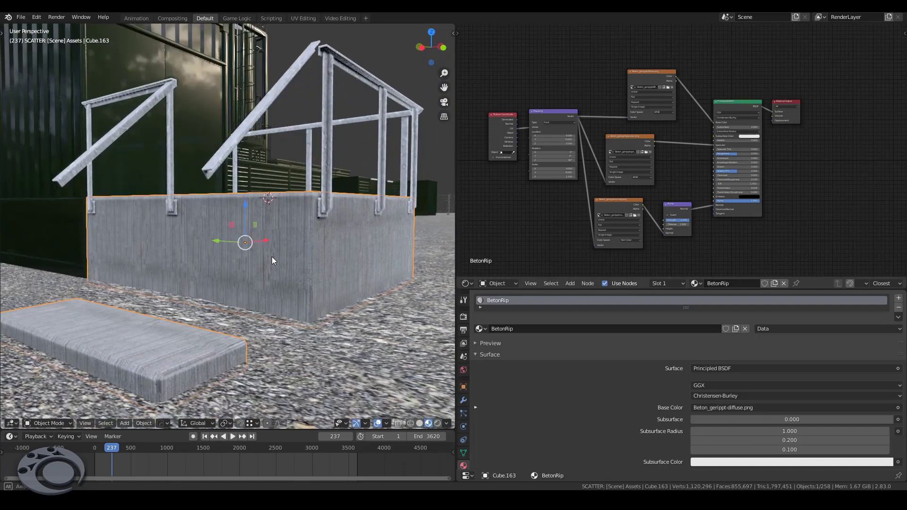
pyautogui.click(438, 424)
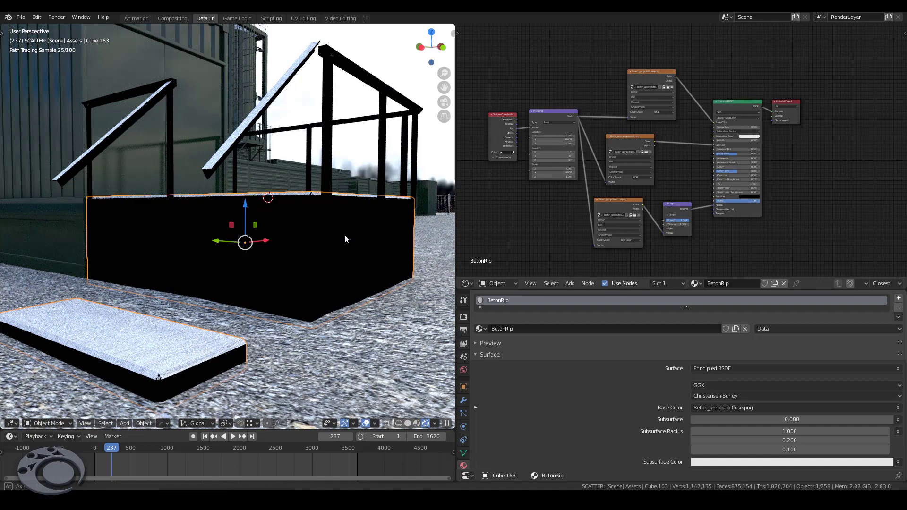
# Zoom around the BetonRip Principled BSDF node, then show the platform's Object Properties.
pyautogui.moveTo(344, 235); pyautogui.dragTo(320, 251, button='middle')
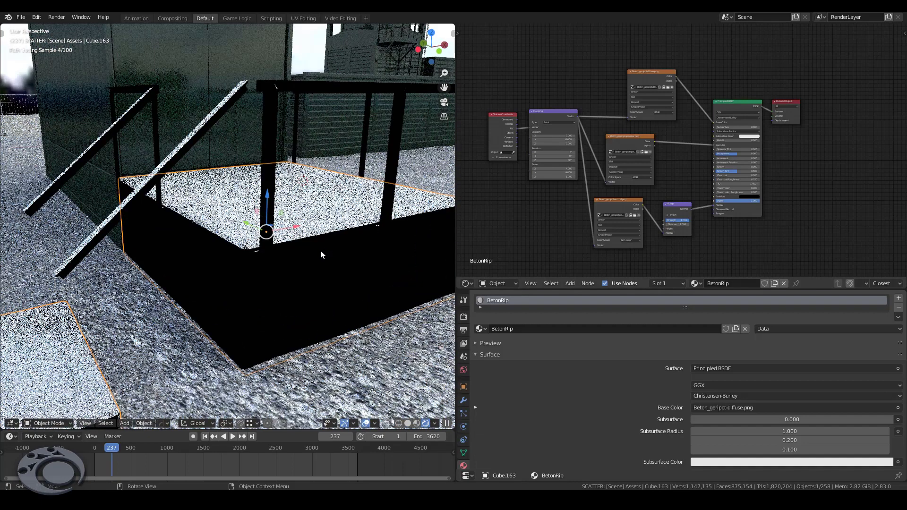
pyautogui.scroll(2, 789, 169)
pyautogui.scroll(2, 743, 168)
pyautogui.scroll(2, 755, 185)
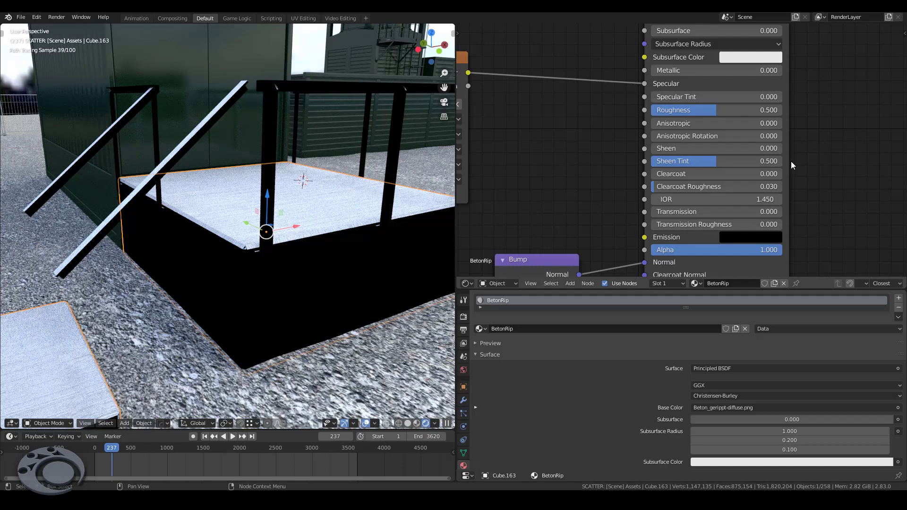
pyautogui.scroll(-2, 791, 160)
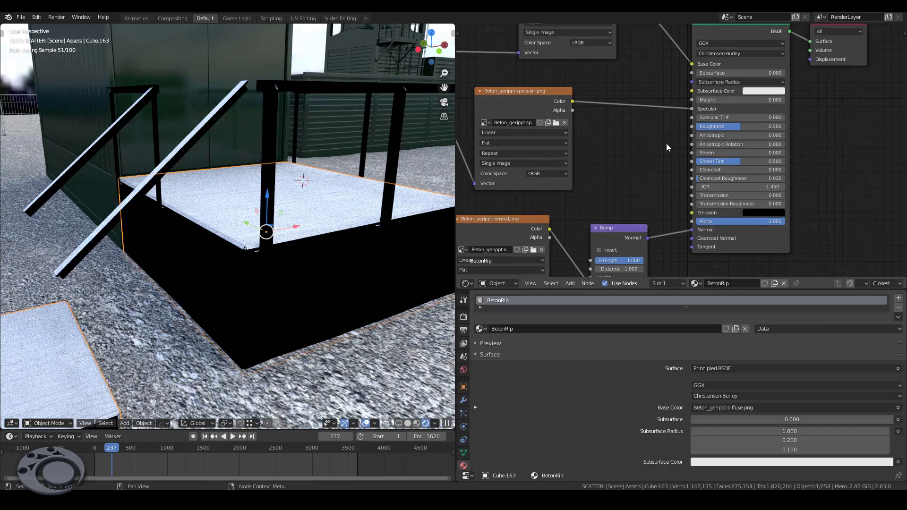
pyautogui.scroll(-2, 667, 143)
pyautogui.scroll(-1, 667, 143)
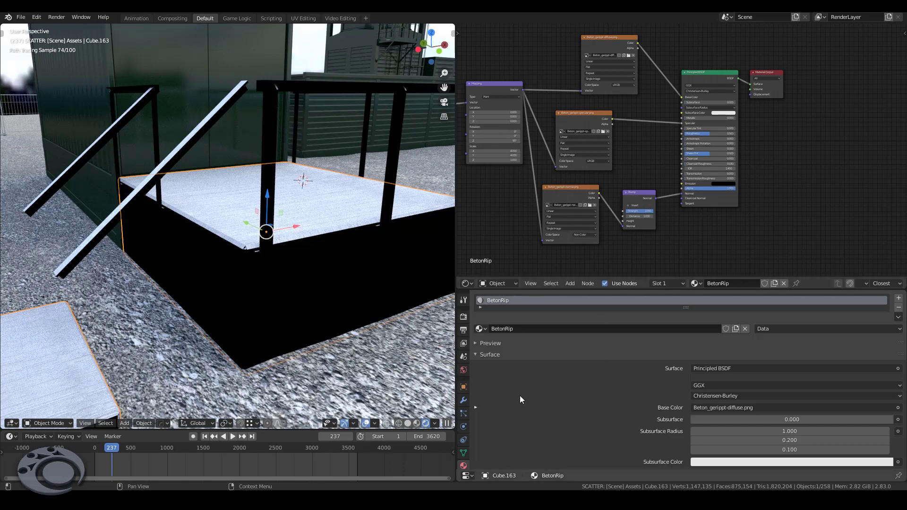
pyautogui.click(463, 386)
pyautogui.scroll(-3, 628, 375)
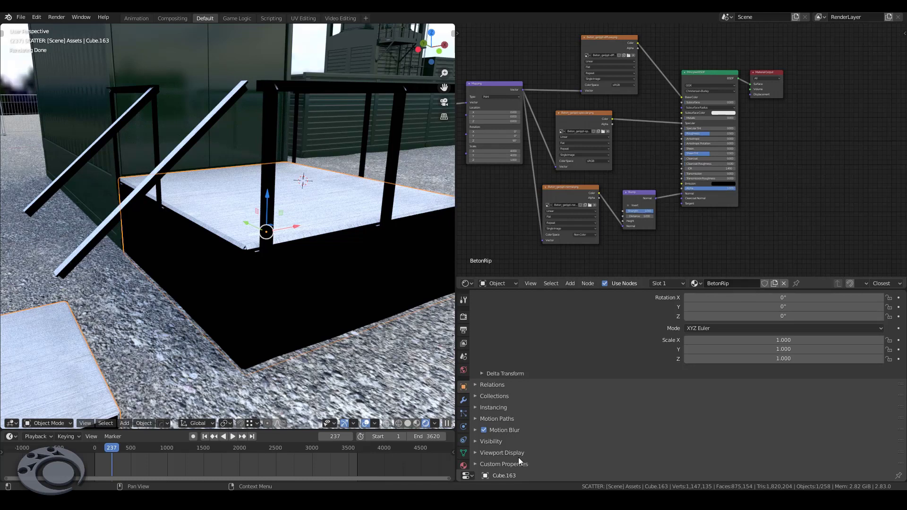
# Expand the platform's Viewport Display panel and view its grey concrete sides in Material Preview from behind the fence.
pyautogui.click(503, 452)
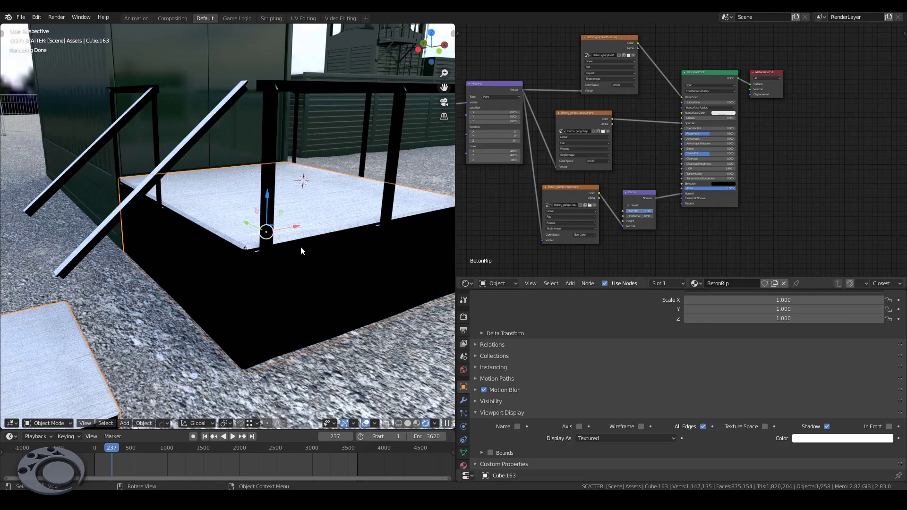
pyautogui.click(417, 424)
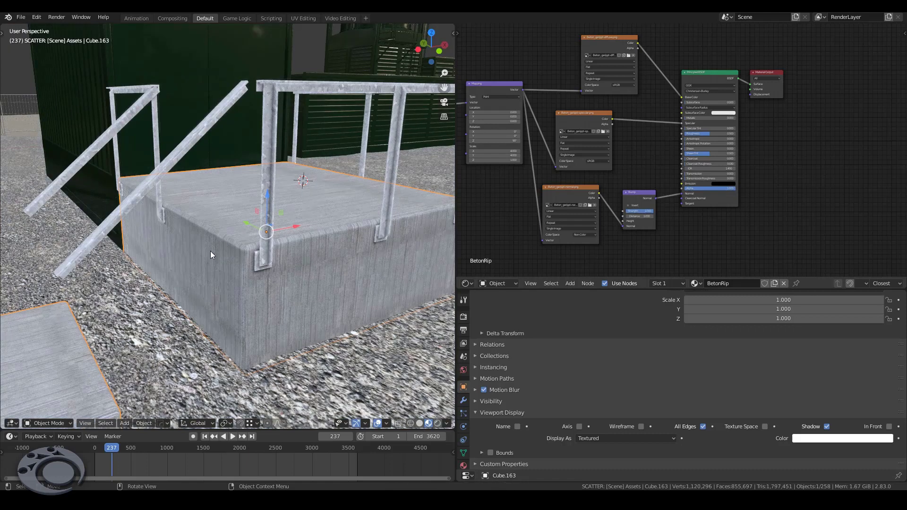
pyautogui.scroll(-5, 109, 253)
pyautogui.moveTo(109, 253)
pyautogui.mouseDown(button='middle')
pyautogui.moveTo(208, 254)
pyautogui.moveTo(180, 187)
pyautogui.mouseUp(button='middle')
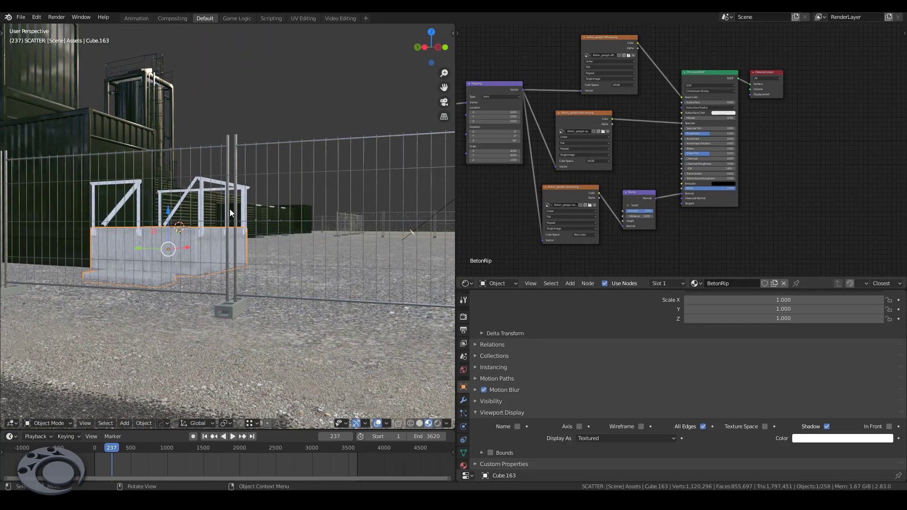
pyautogui.moveTo(266, 288); pyautogui.dragTo(268, 292, button='middle')
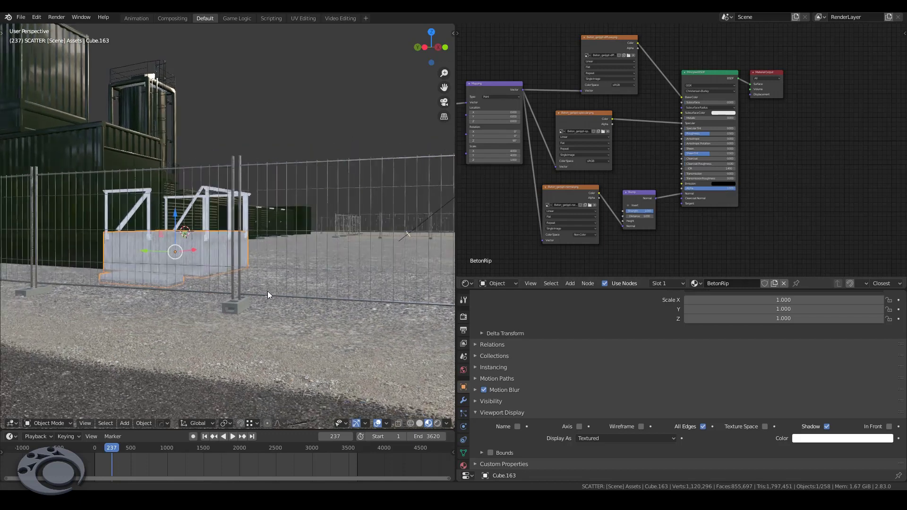